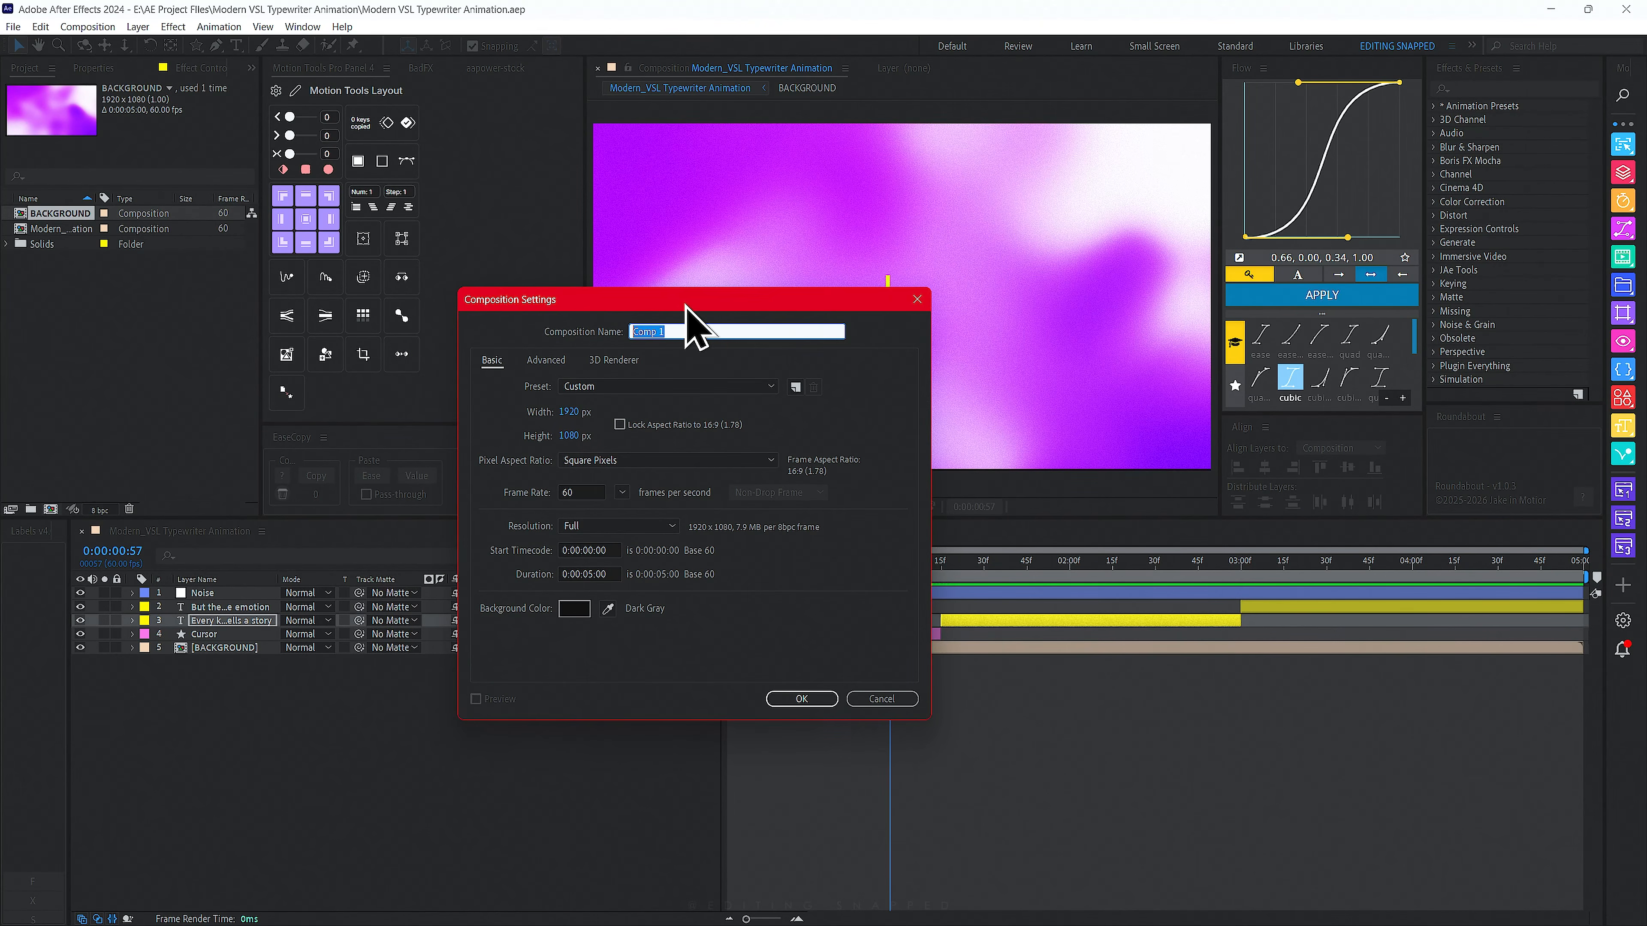
- Name the new composition Main_Comp and set its frame rate to 60 frames per second
{"action": "type", "text": "Main_Comp"}
{"action": "left_click", "coordinate": [621, 493]}
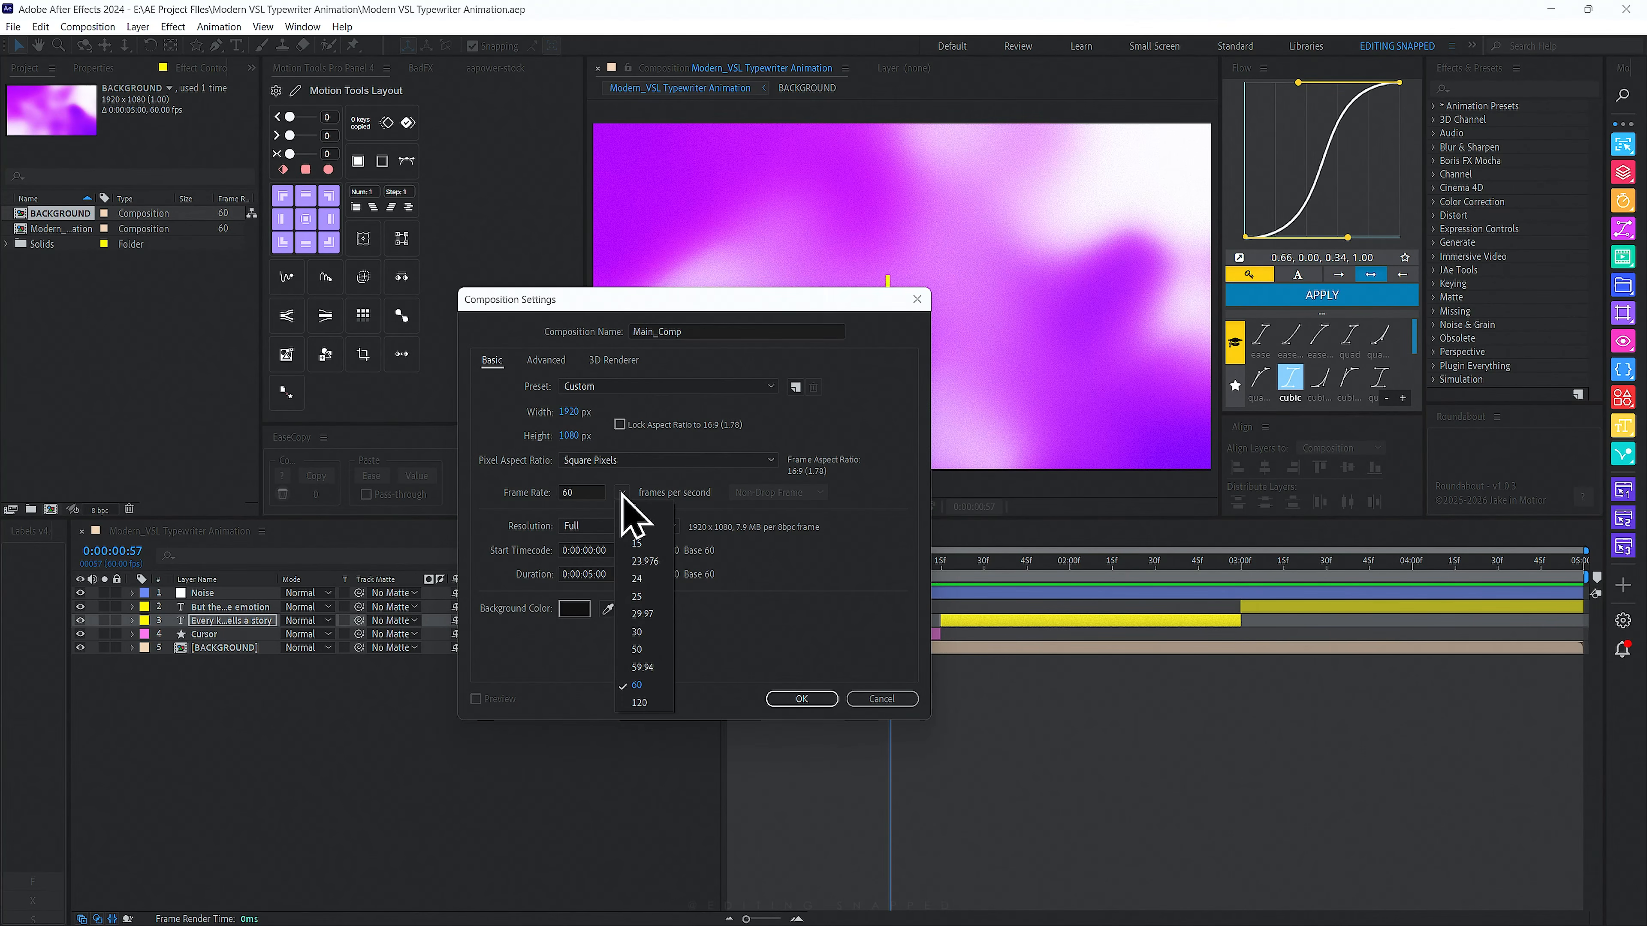
{"action": "left_click", "coordinate": [638, 686]}
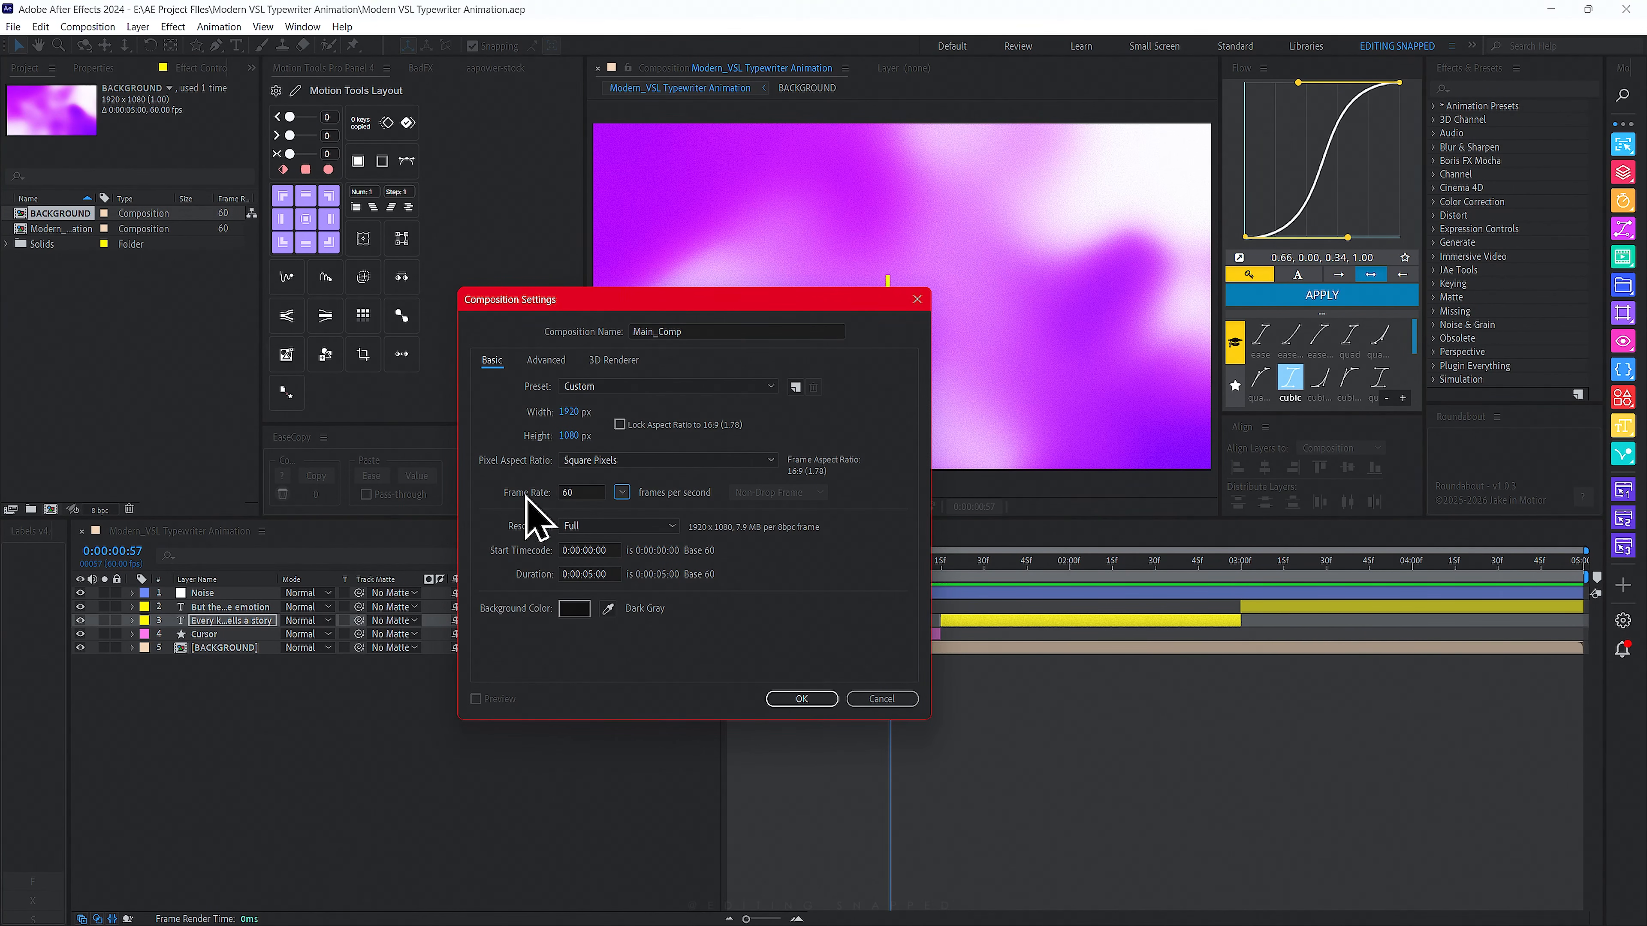
- Set the composition background color to 000000 and create the composition
{"action": "left_click", "coordinate": [613, 573]}
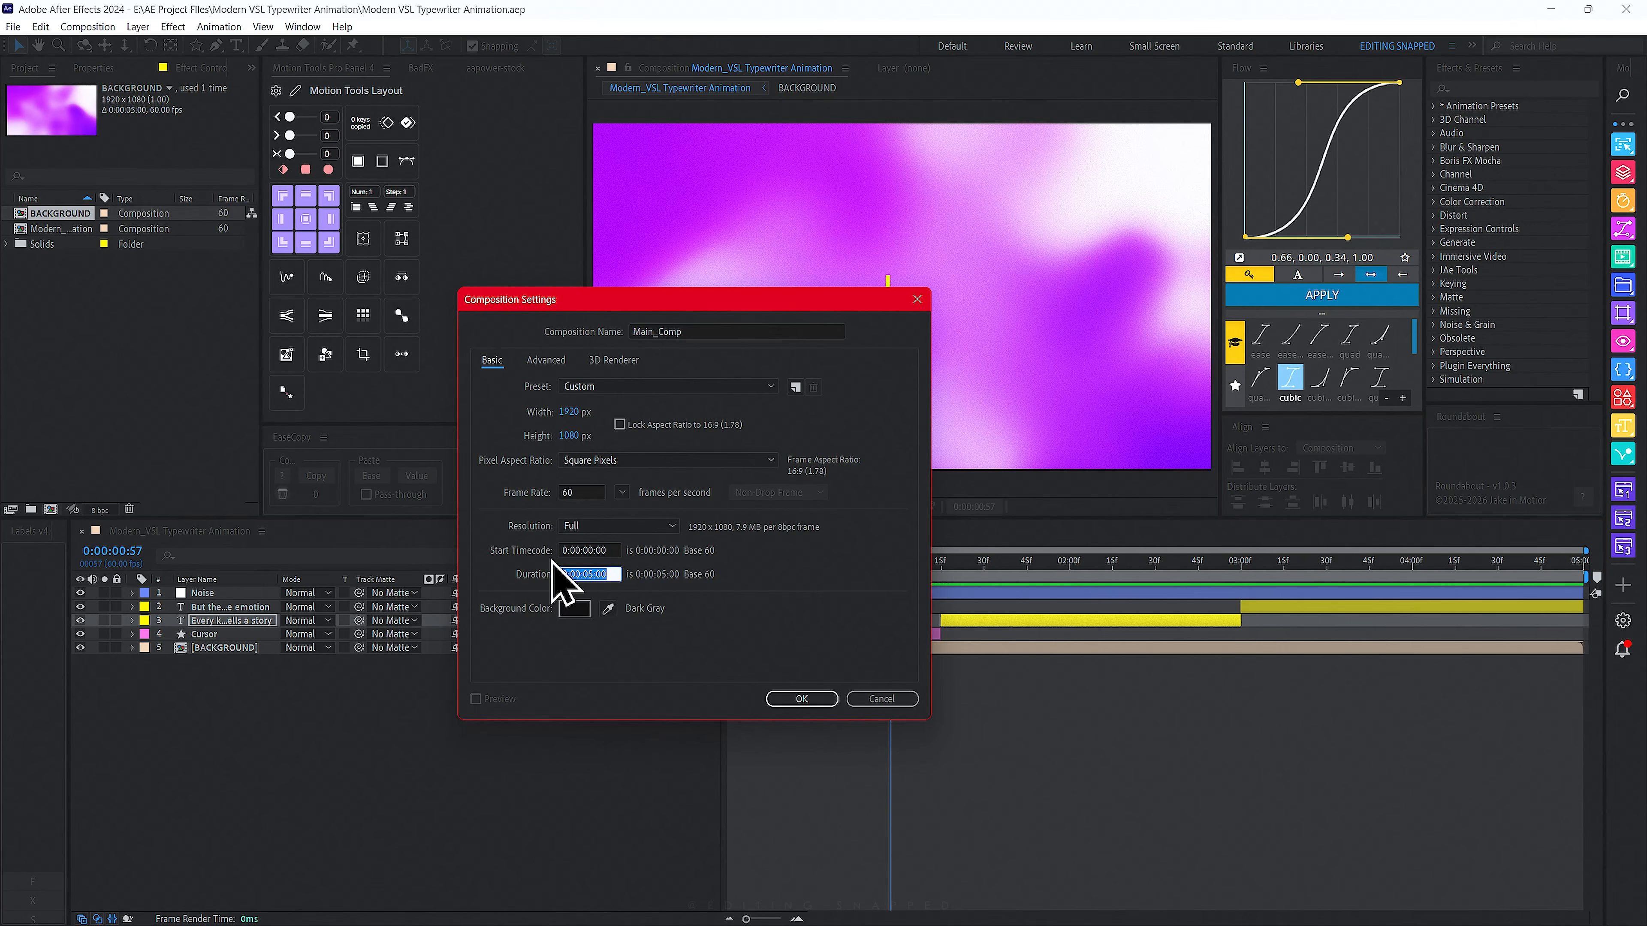
{"action": "left_click", "coordinate": [581, 608]}
{"action": "type", "text": "000000"}
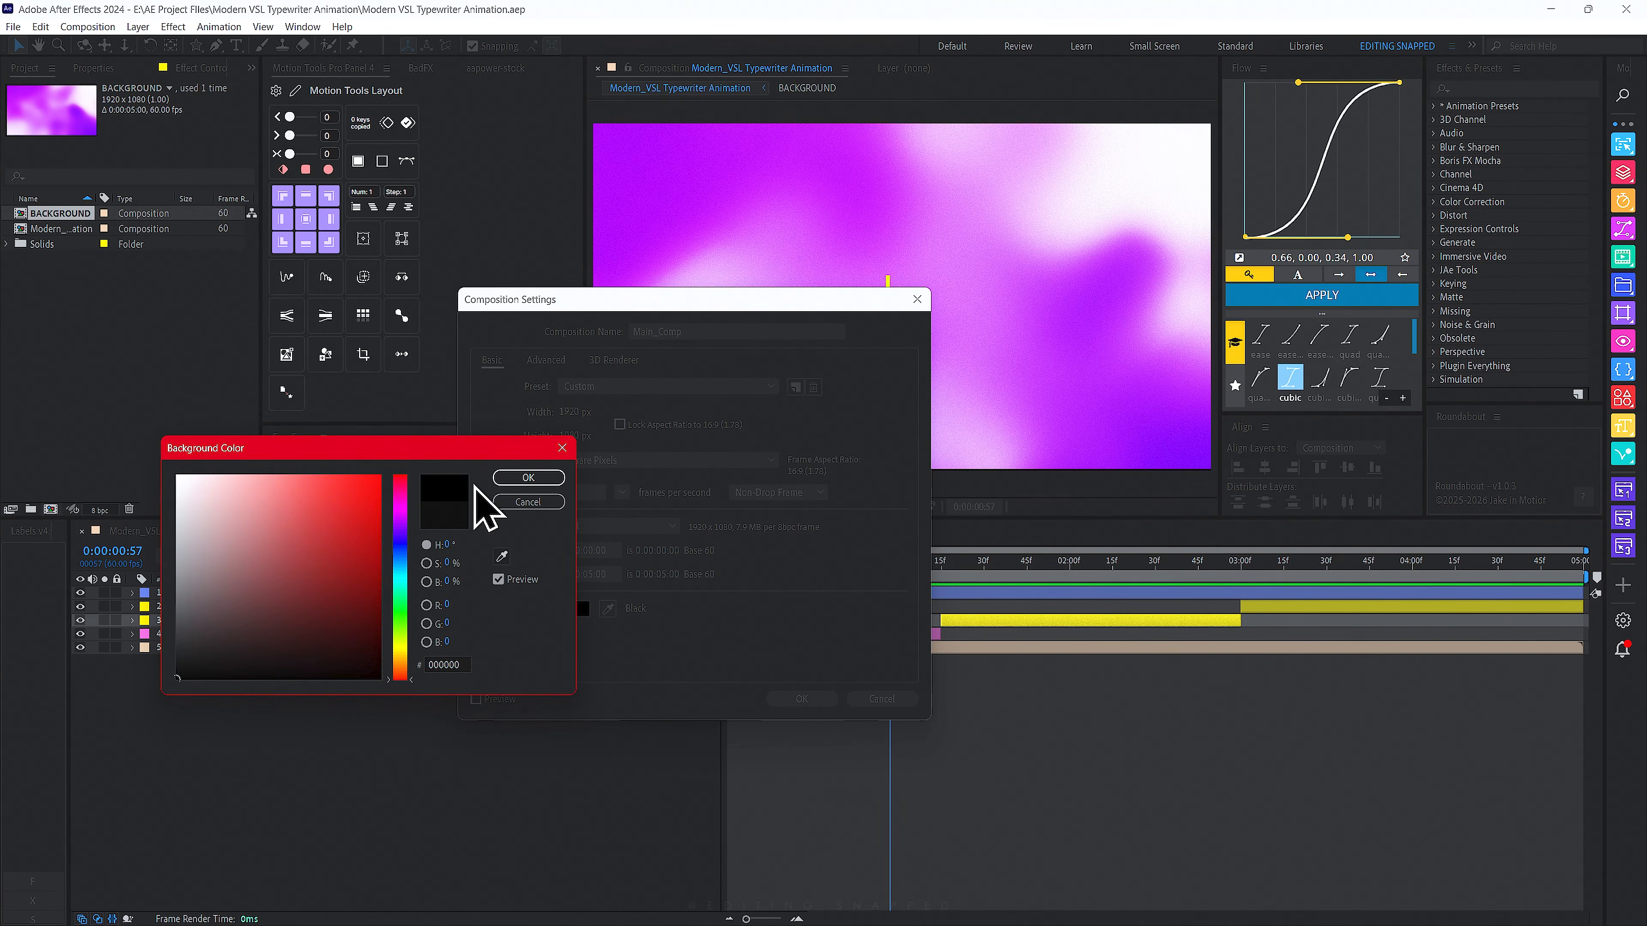
{"action": "left_click", "coordinate": [526, 478]}
{"action": "left_click", "coordinate": [797, 698]}
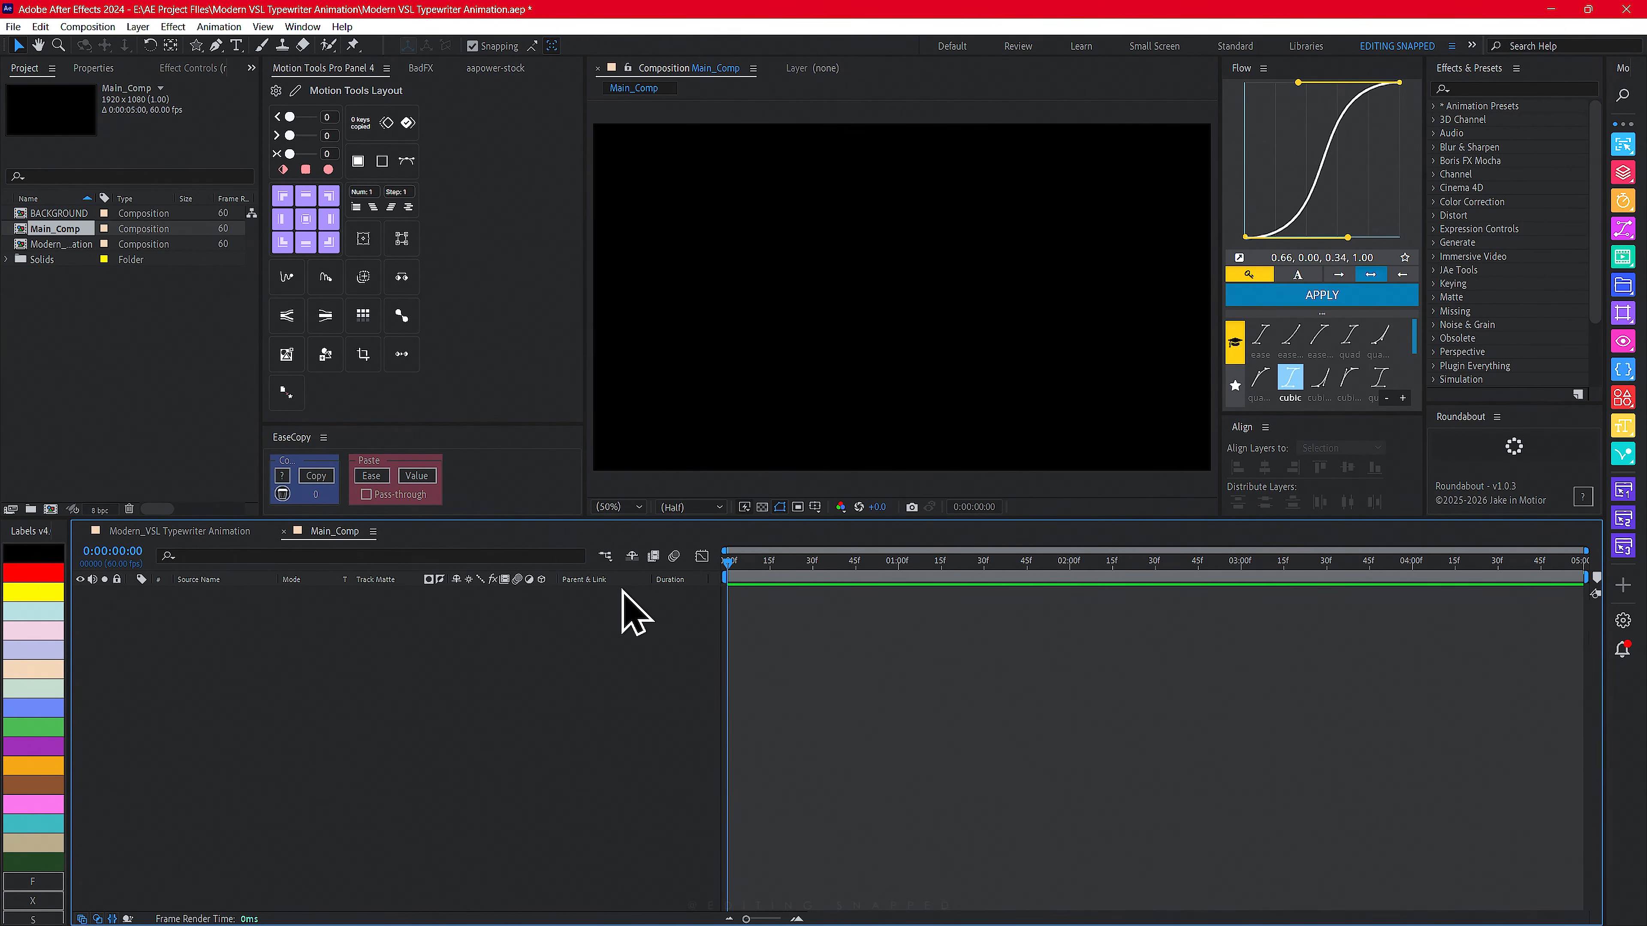
- Create a text layer reading "Every keyframe tells a story" in the composition
{"action": "left_click_drag", "start_coordinate": [236, 47], "coordinate": [297, 47]}
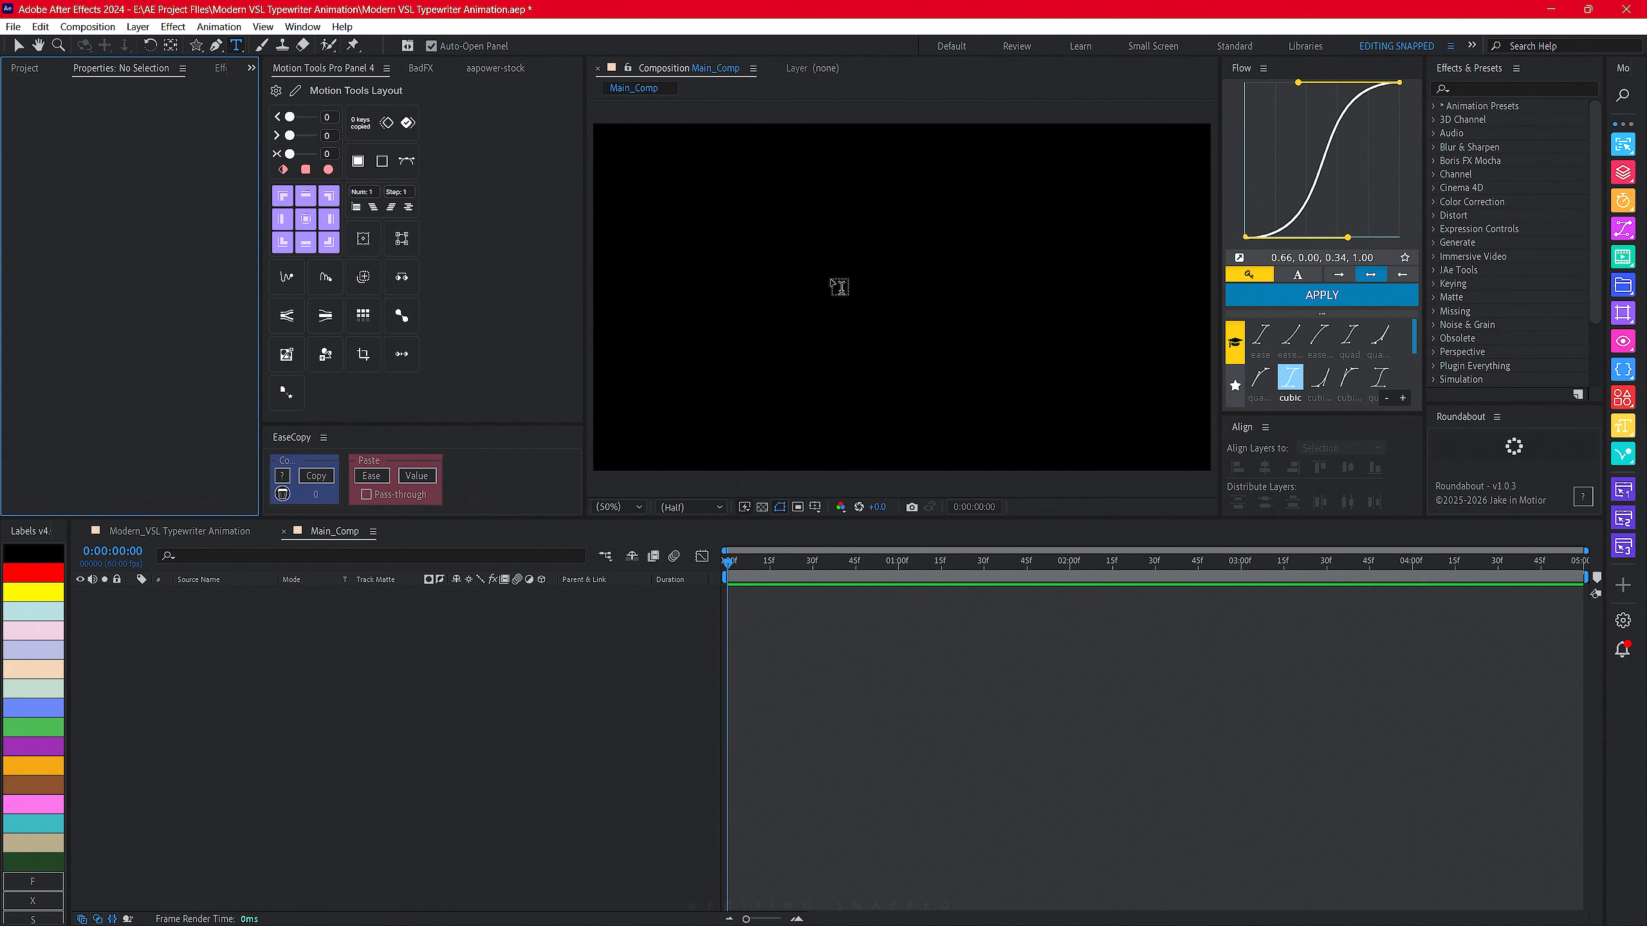
{"action": "left_click", "coordinate": [831, 277]}
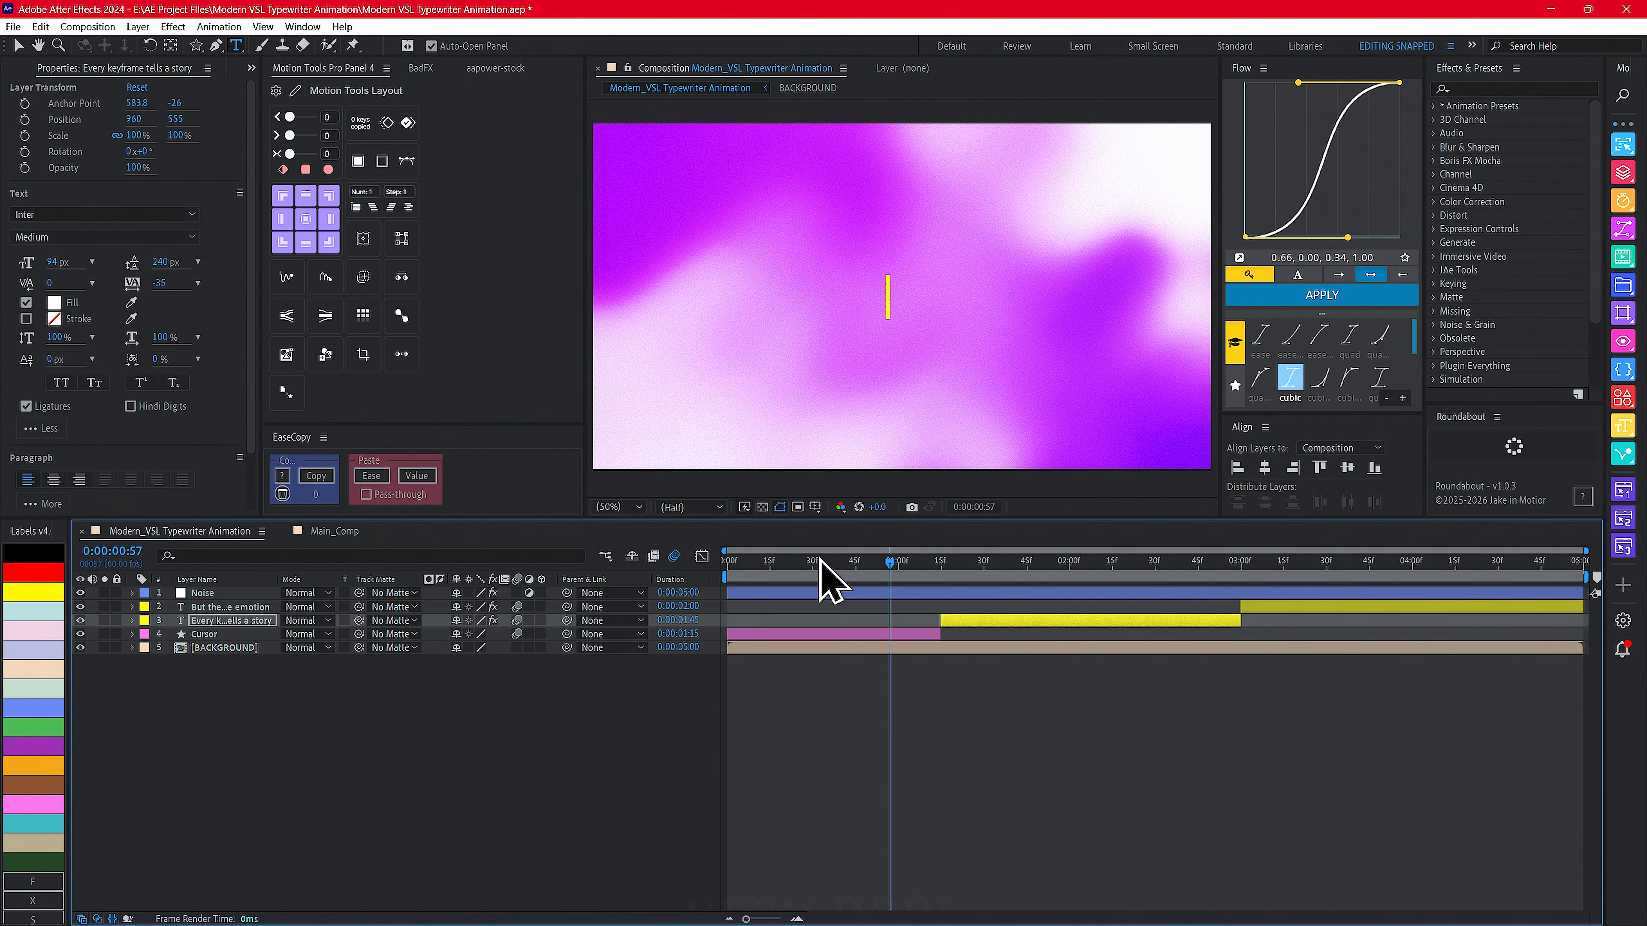
{"action": "left_click_drag", "start_coordinate": [820, 559], "coordinate": [1115, 561]}
{"action": "left_click", "coordinate": [308, 529]}
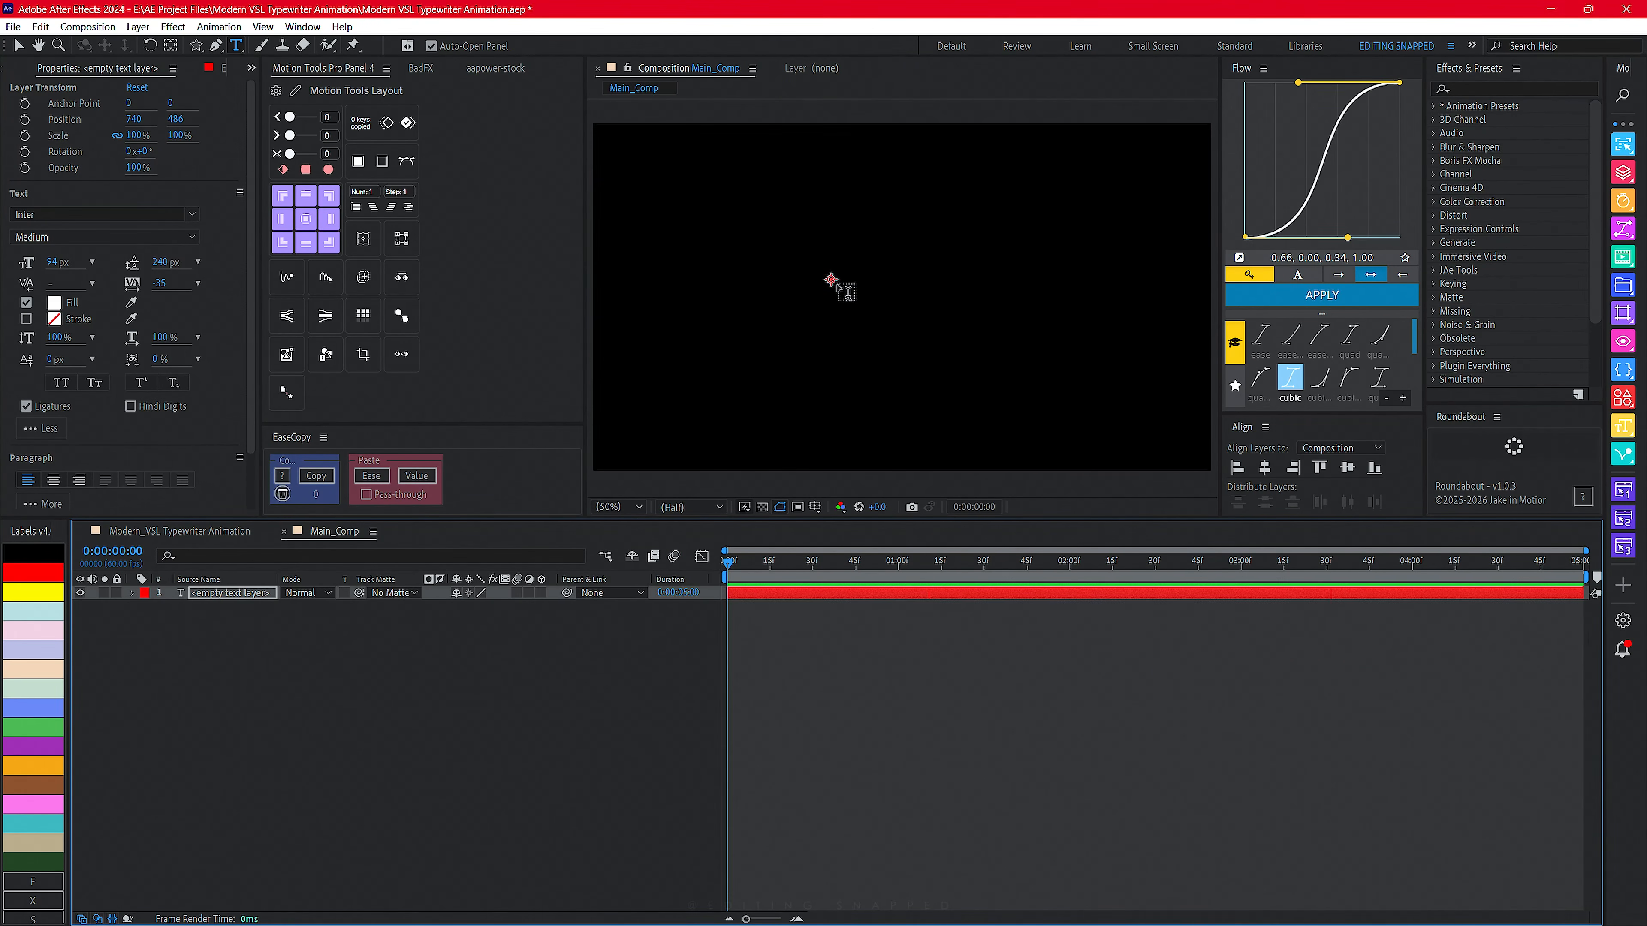
{"action": "left_click", "coordinate": [875, 295]}
{"action": "type", "text": "Every"}
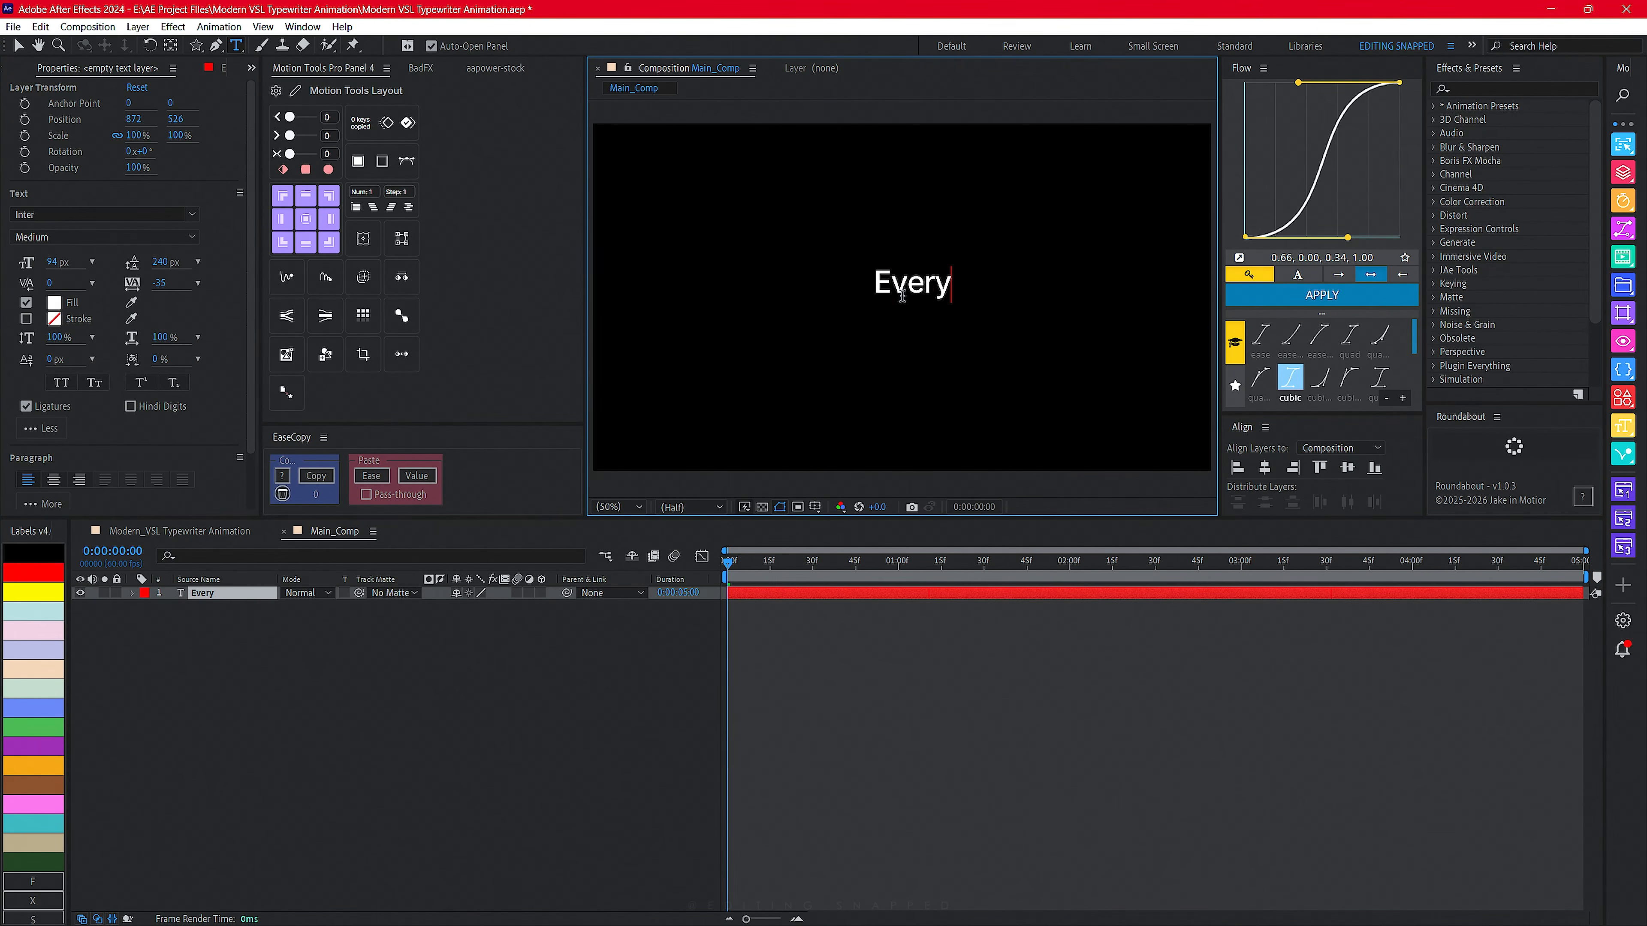
{"action": "type", "text": " keyframe tells a s"}
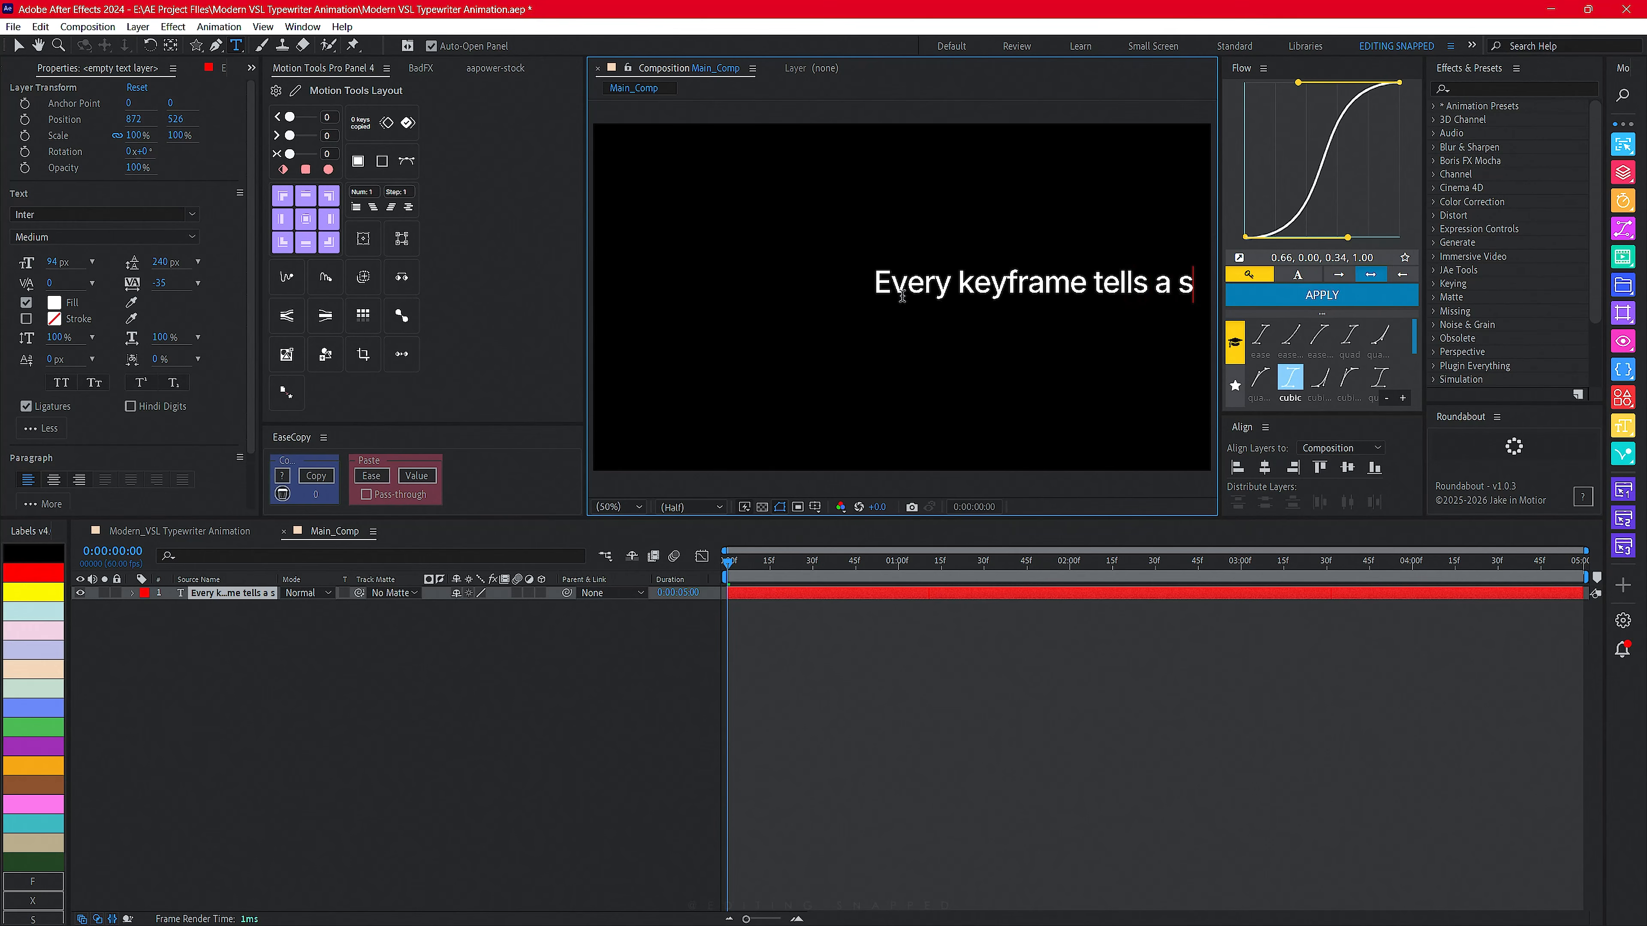
{"action": "type", "text": "tory"}
- Center the text layer horizontally and vertically in the composition and center its anchor point
{"action": "key", "text": "ctrl+a"}
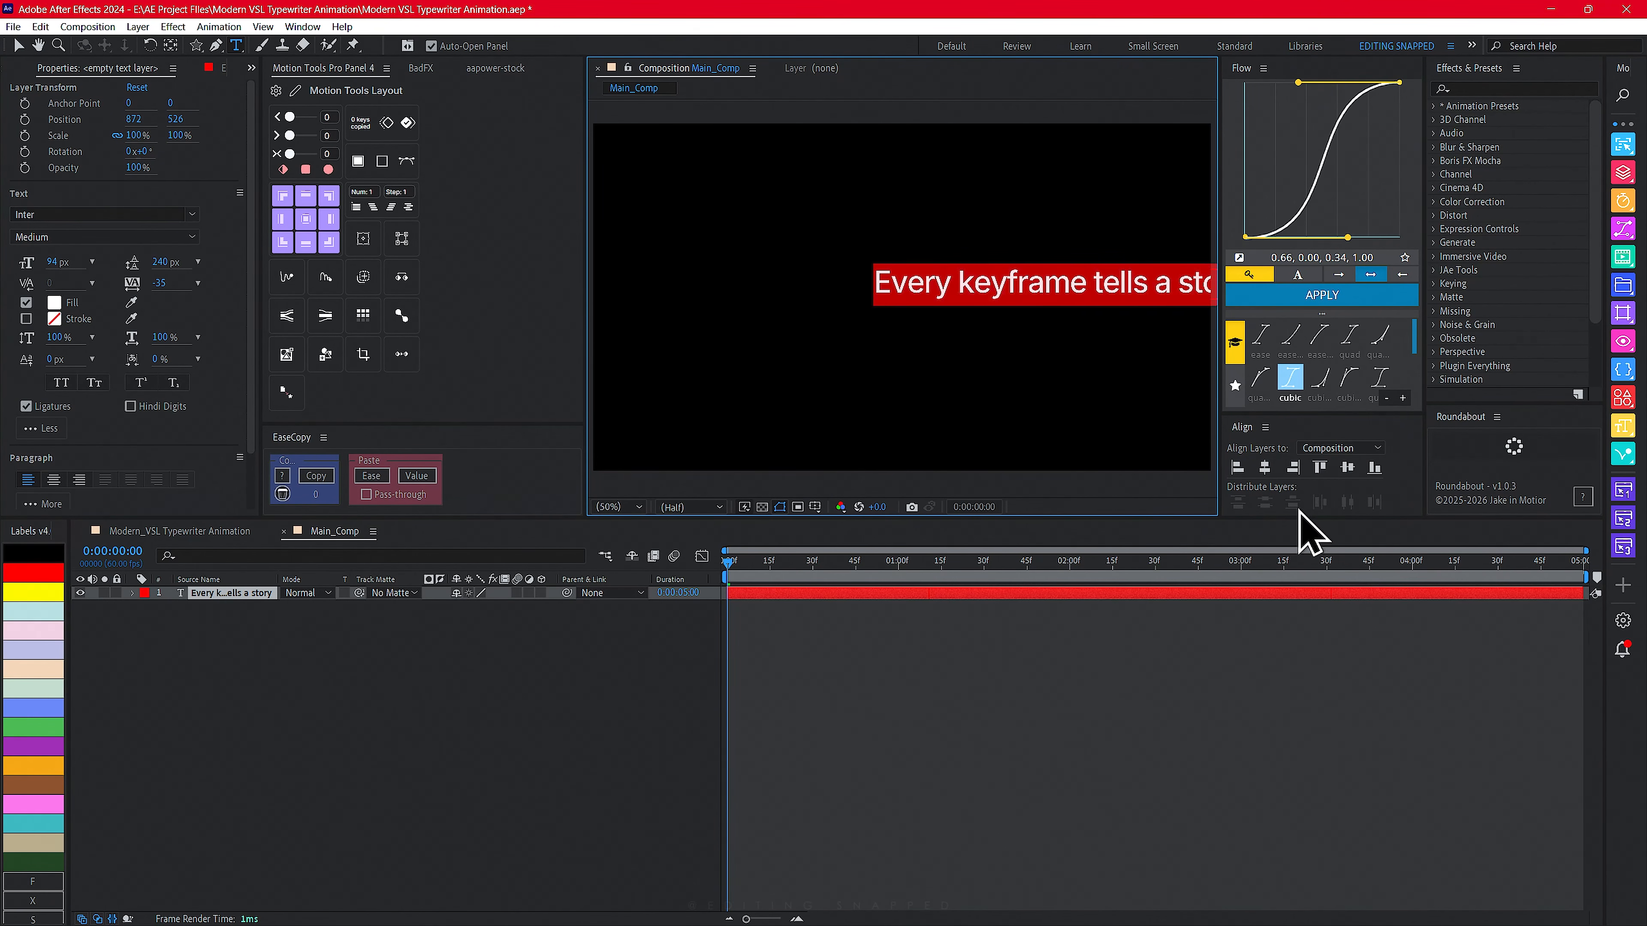
{"action": "left_click", "coordinate": [1264, 467]}
{"action": "left_click", "coordinate": [1348, 467]}
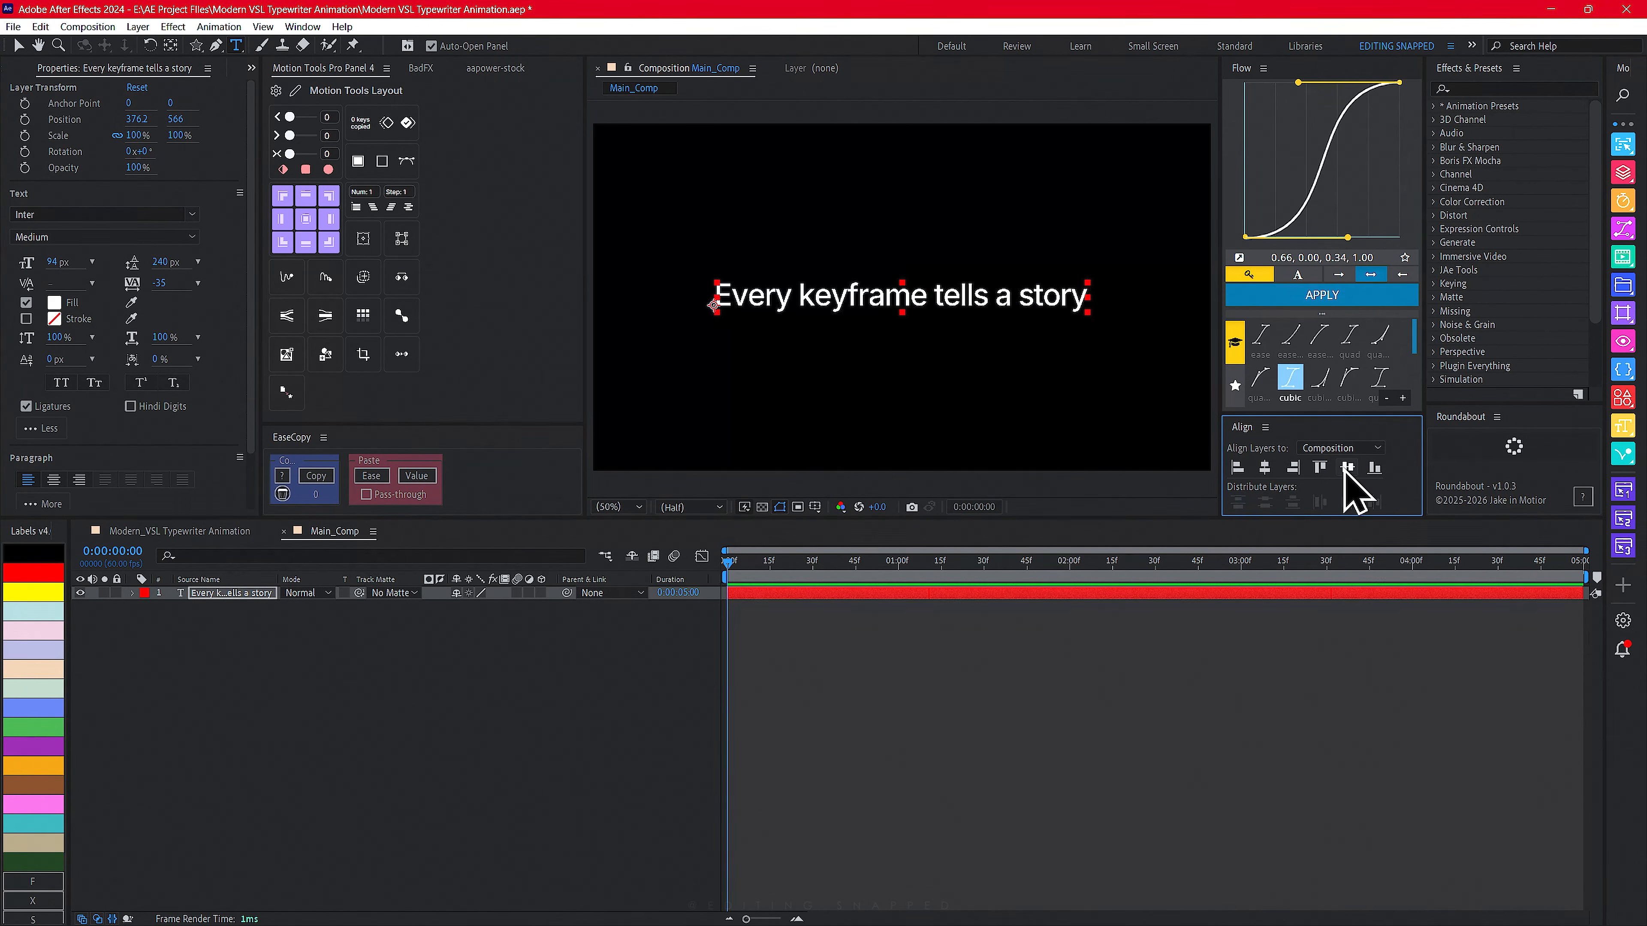
{"action": "left_click", "coordinate": [305, 220]}
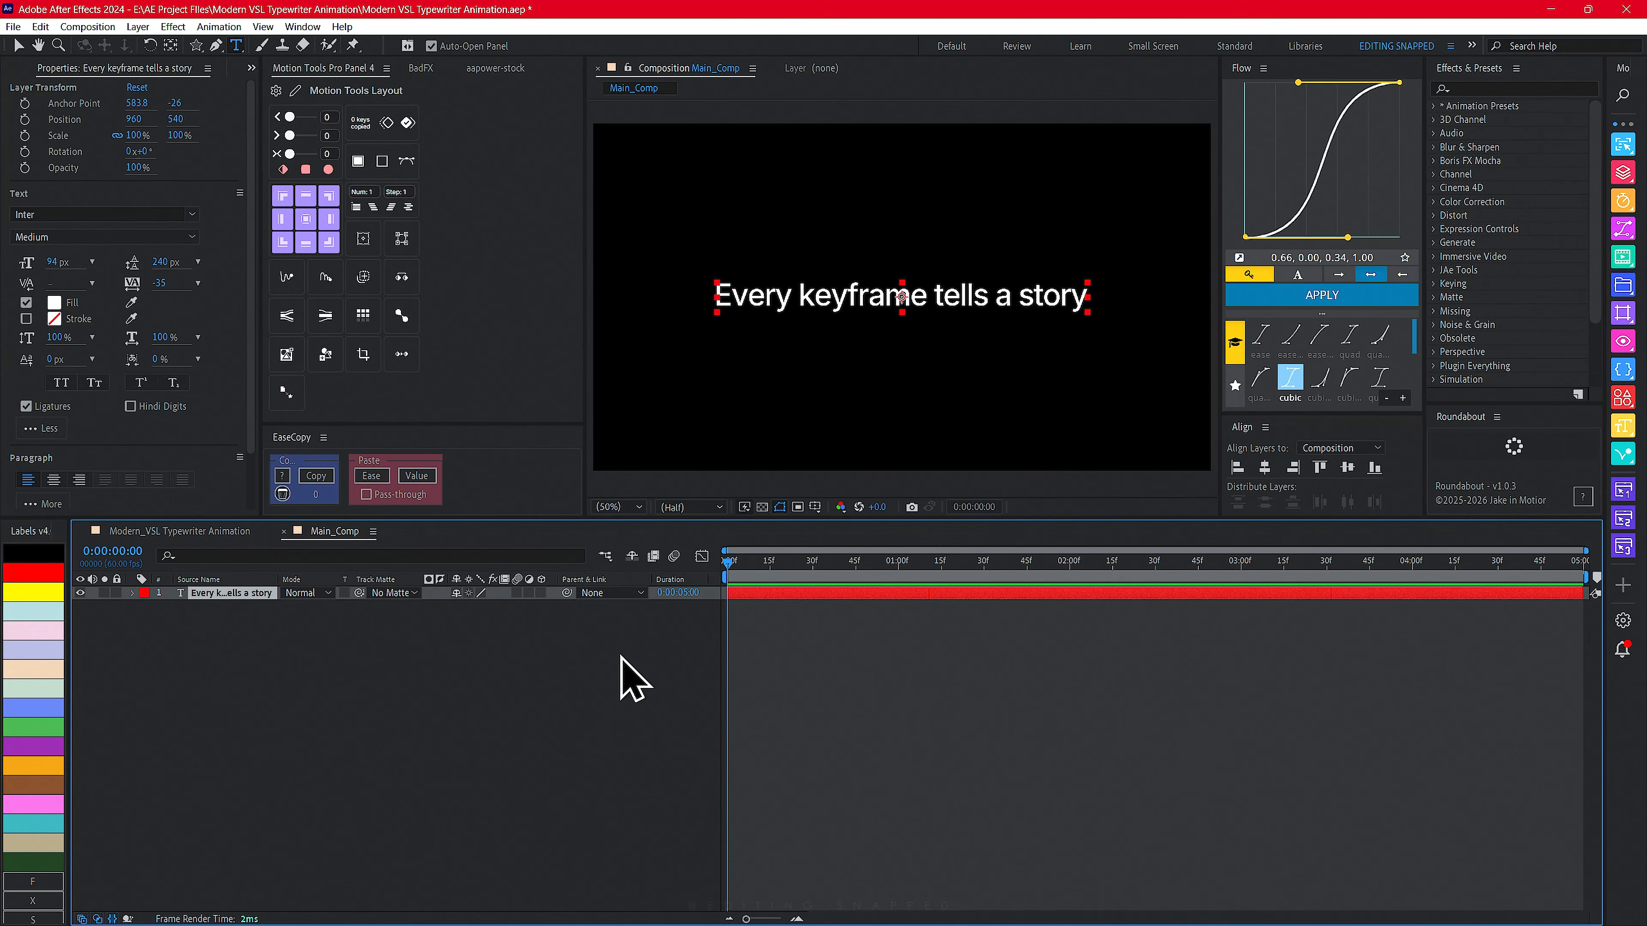
- Expand the text layer and open its Animate menu without adding an animator
{"action": "left_click", "coordinate": [132, 592]}
{"action": "left_click", "coordinate": [549, 607]}
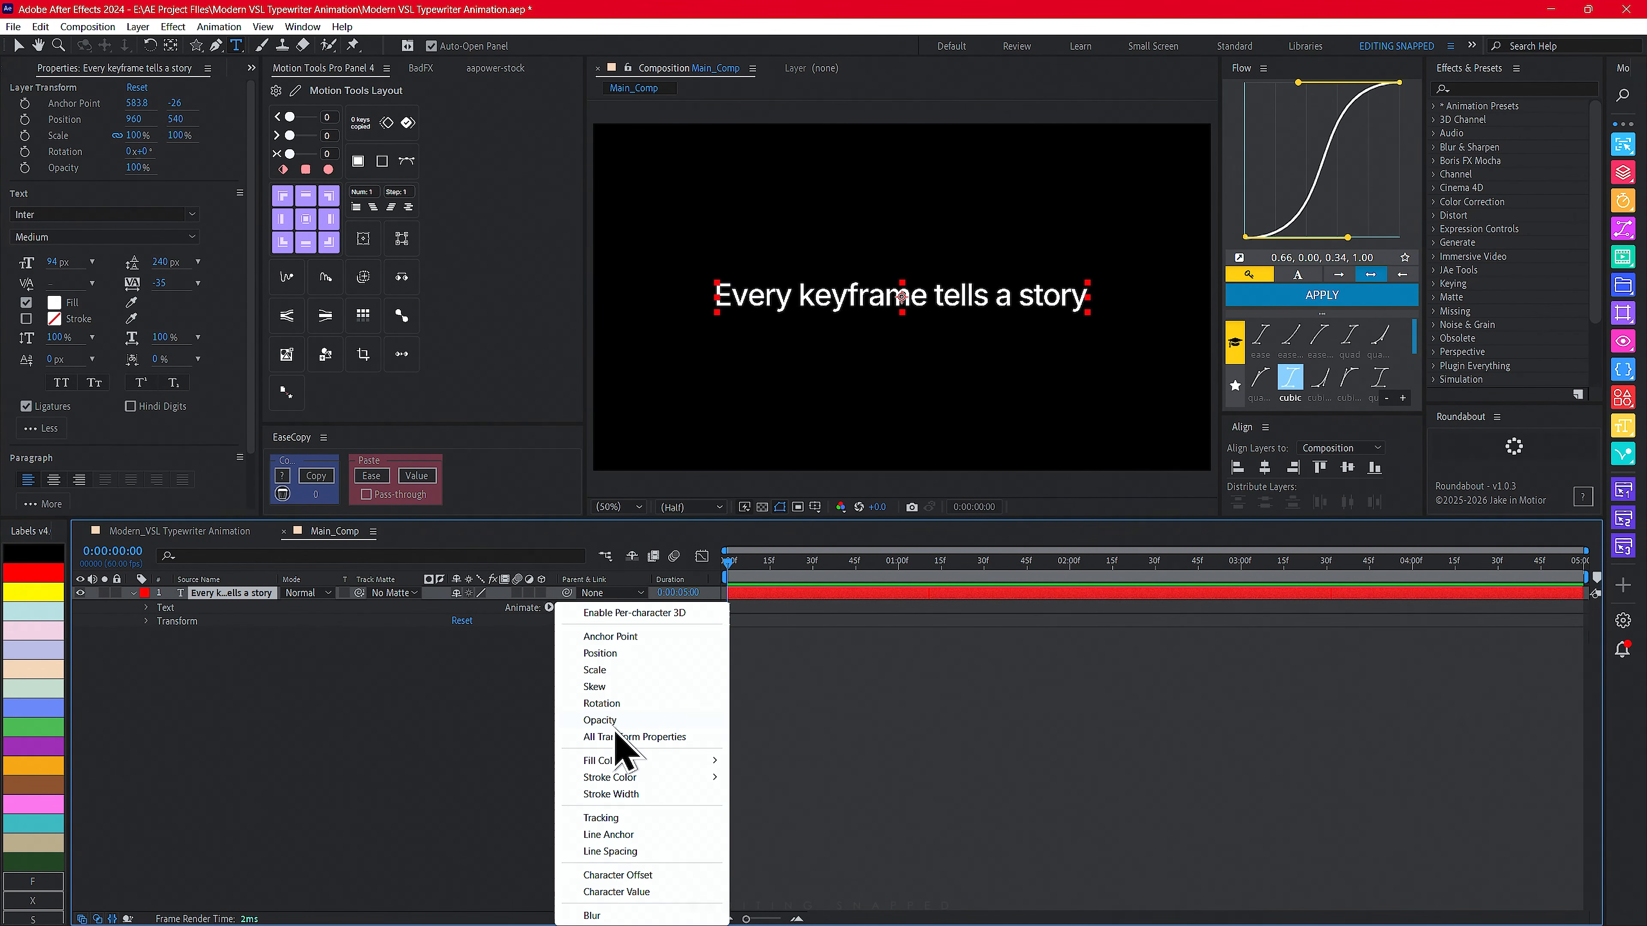
{"action": "left_click", "coordinate": [513, 689]}
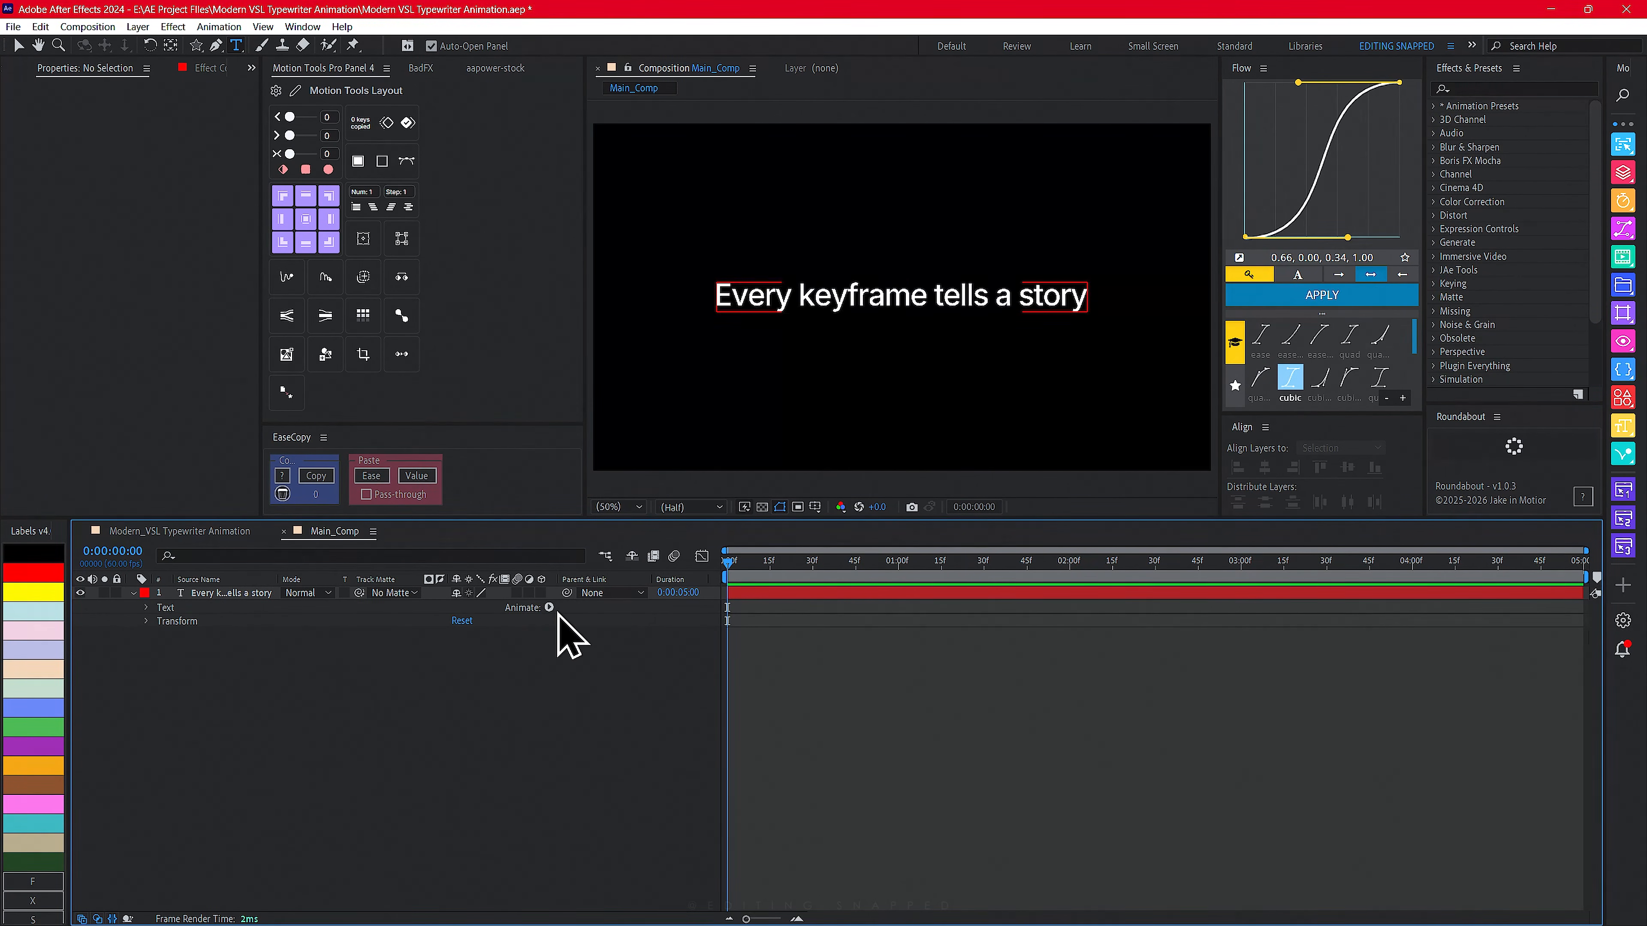
- Apply the Typewriter effect from the text tools extension to the selected text layer
{"action": "left_click", "coordinate": [1522, 86]}
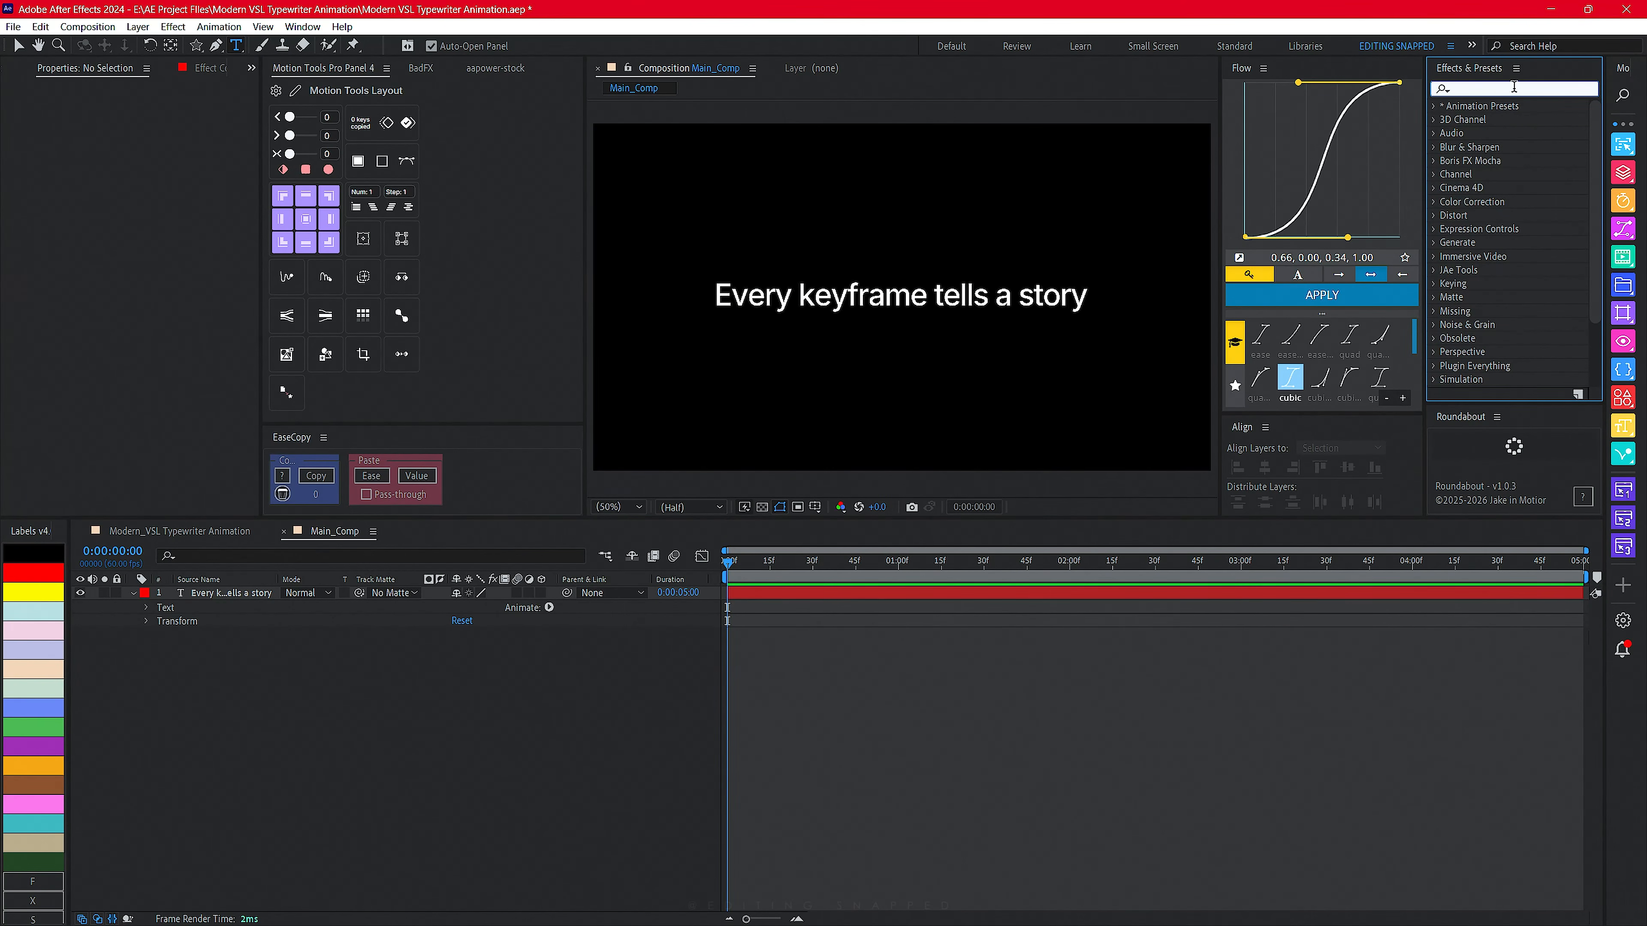
{"action": "left_click", "coordinate": [645, 671]}
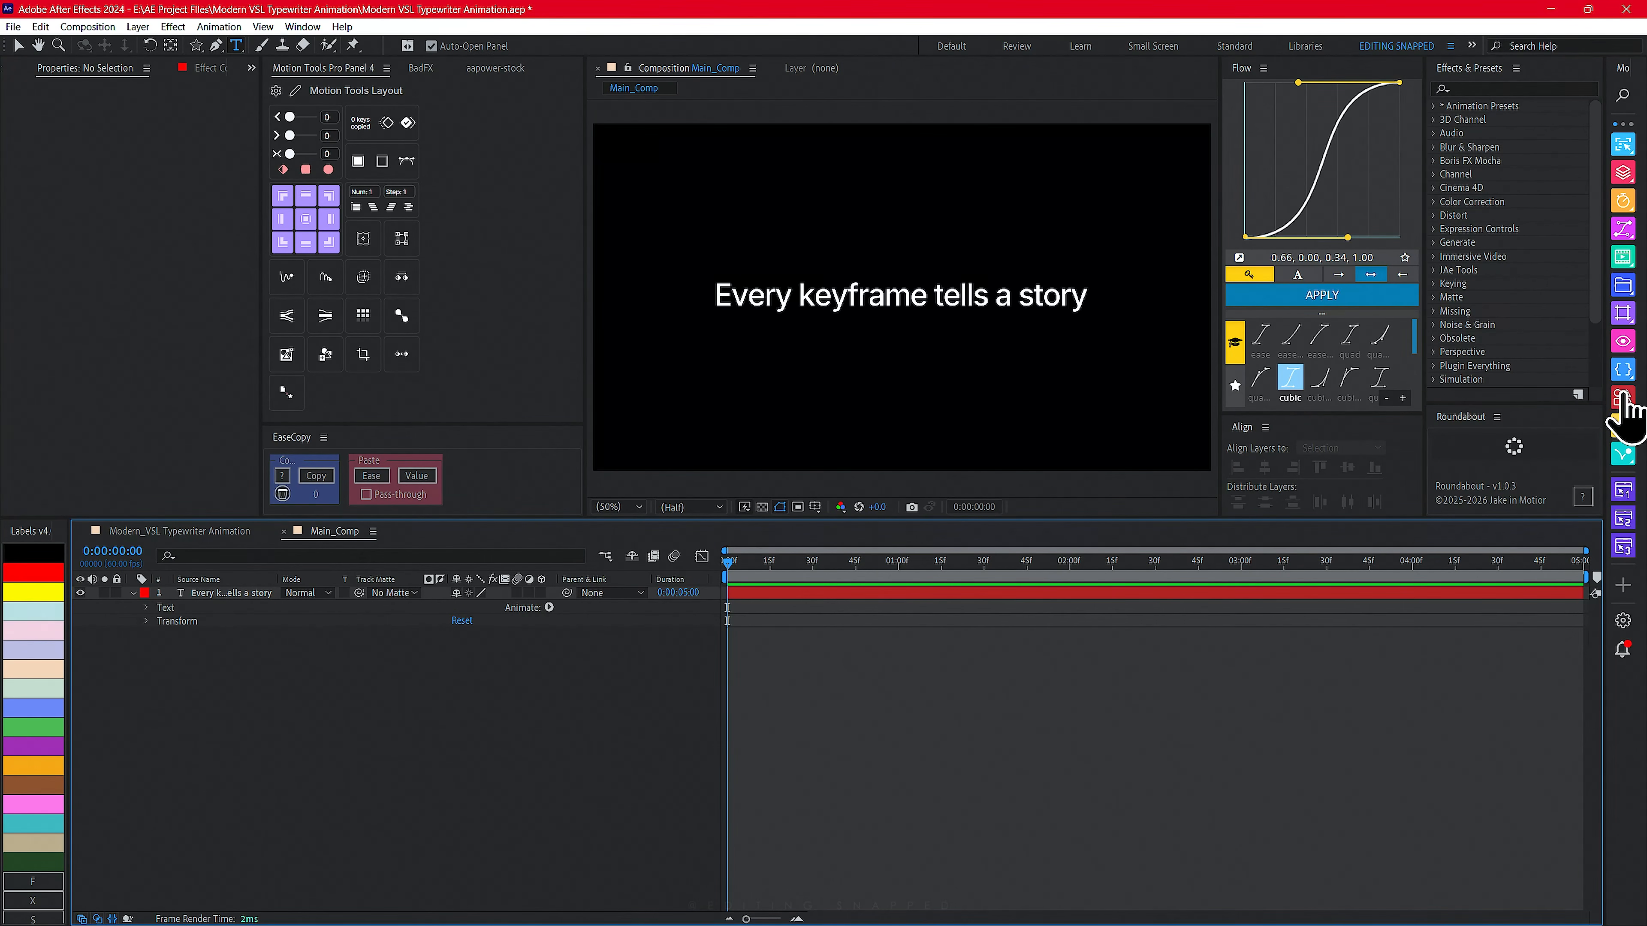
{"action": "left_click", "coordinate": [1622, 423]}
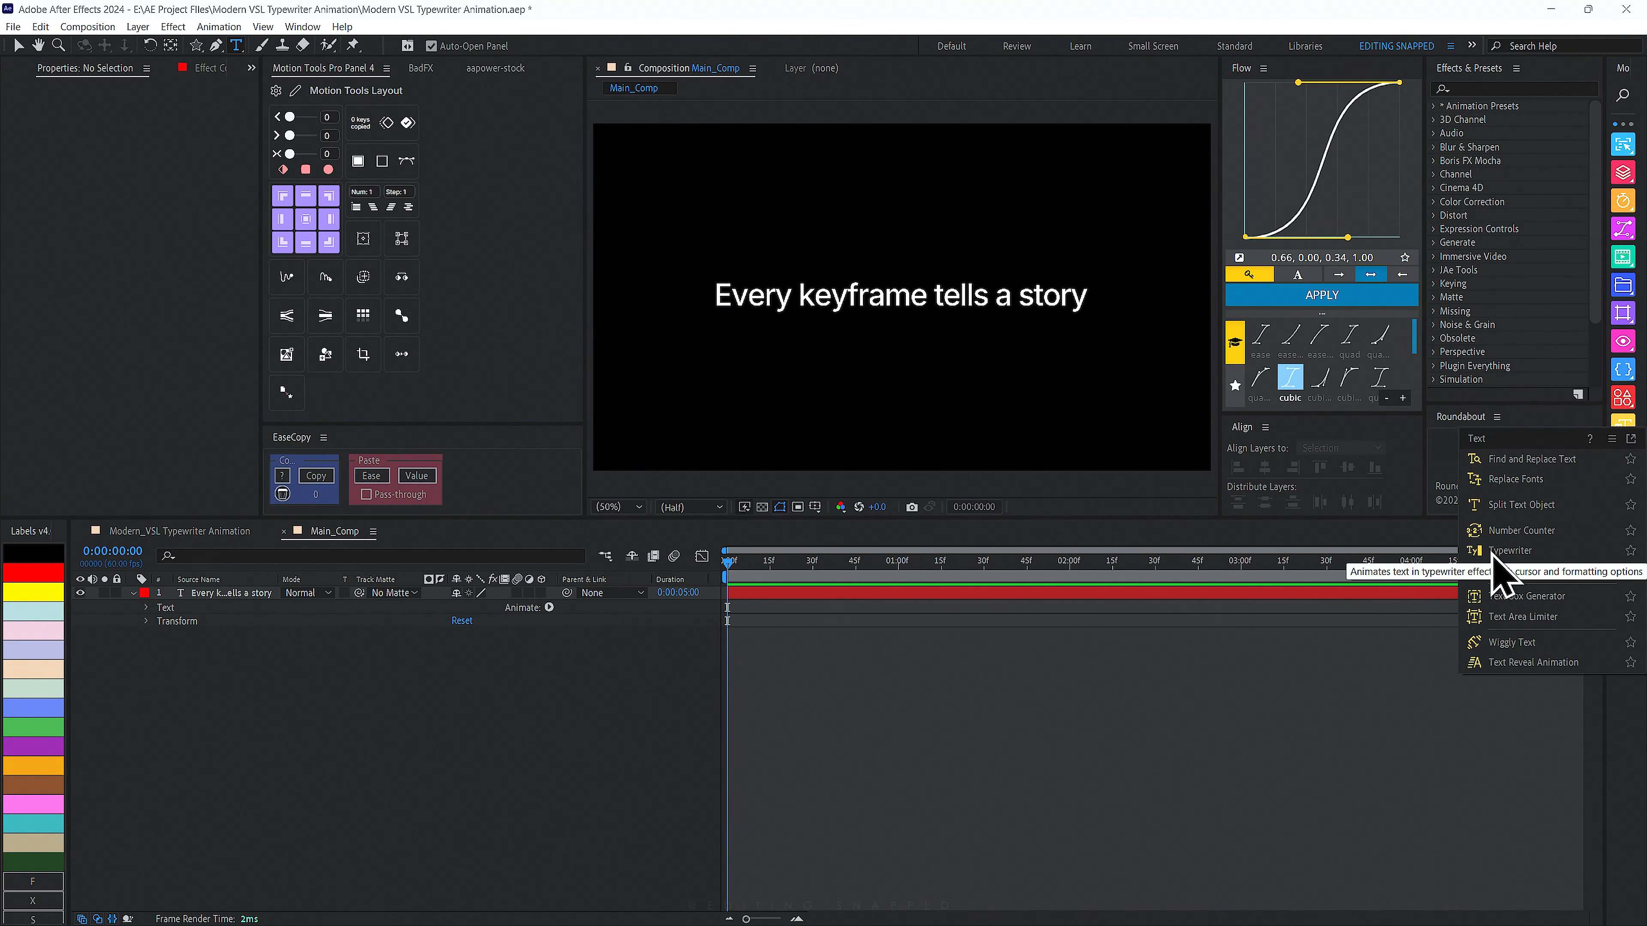
{"action": "left_click", "coordinate": [207, 594]}
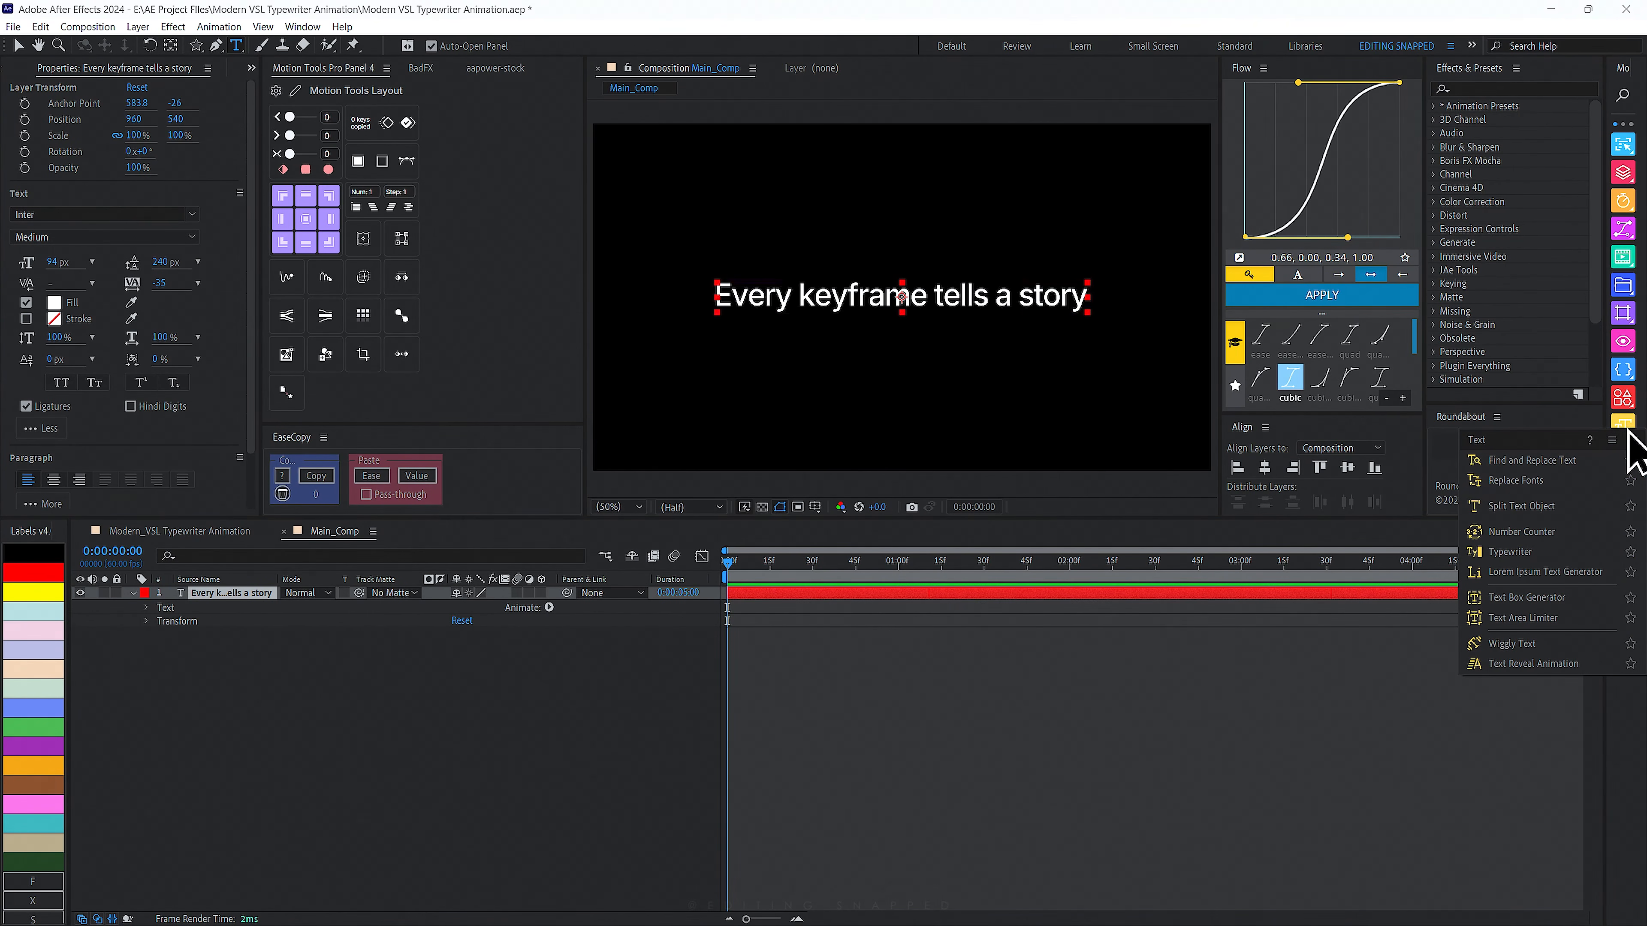
{"action": "left_click", "coordinate": [1502, 553]}
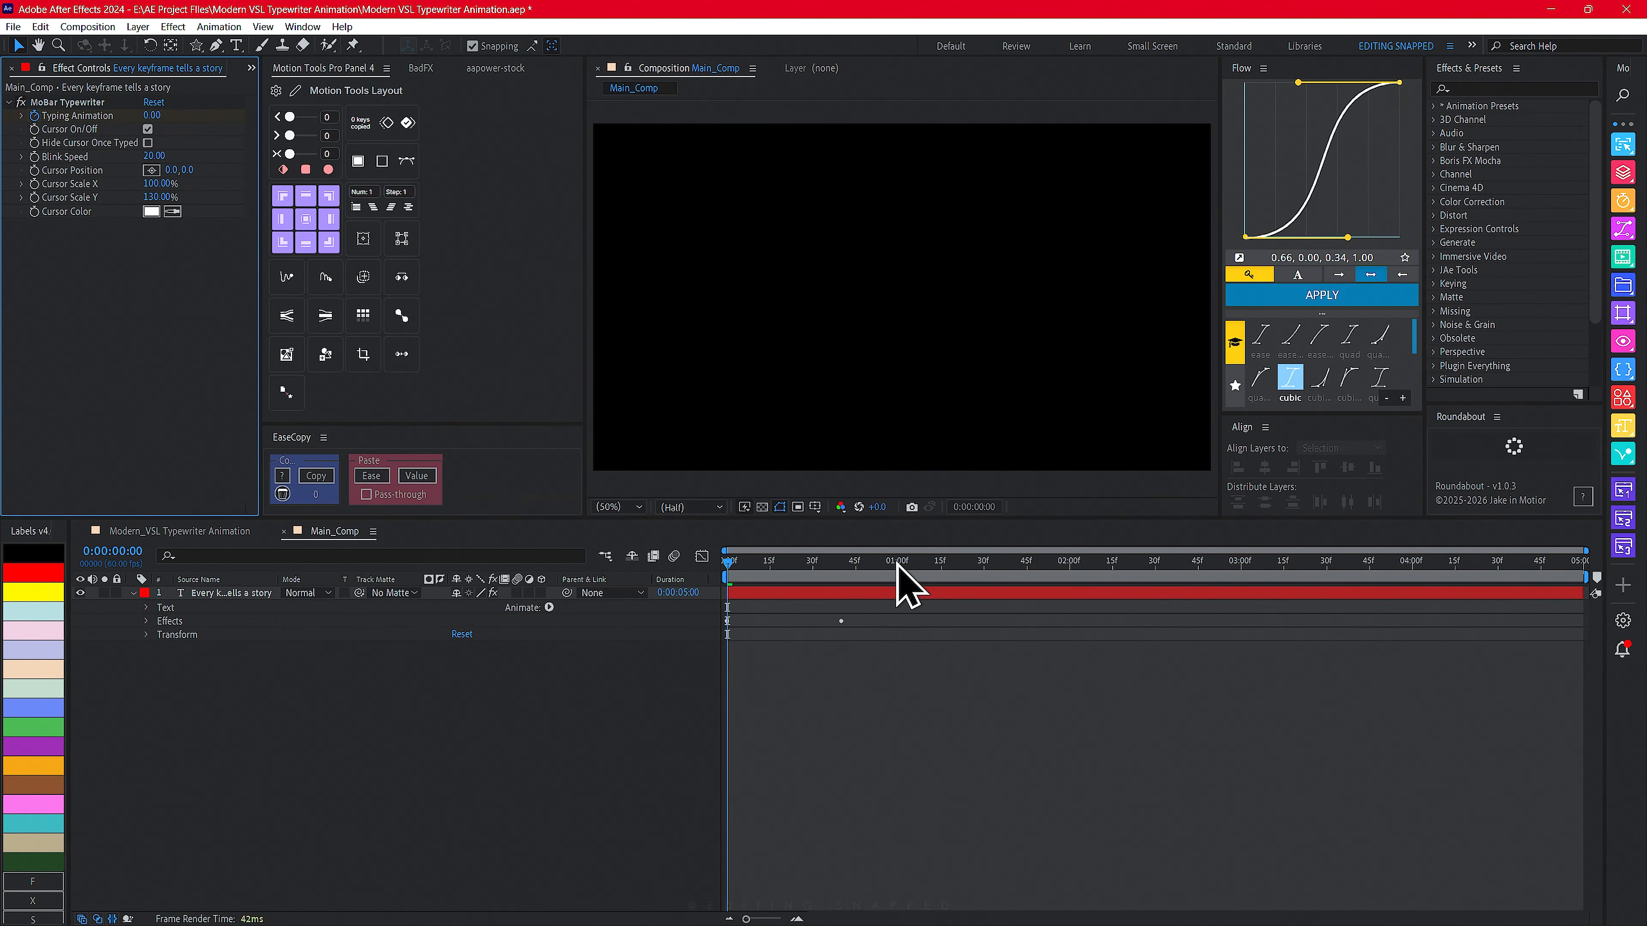
- Review the Typewriter effect's cursor color setting
{"action": "left_click_drag", "start_coordinate": [764, 568], "coordinate": [447, 645]}
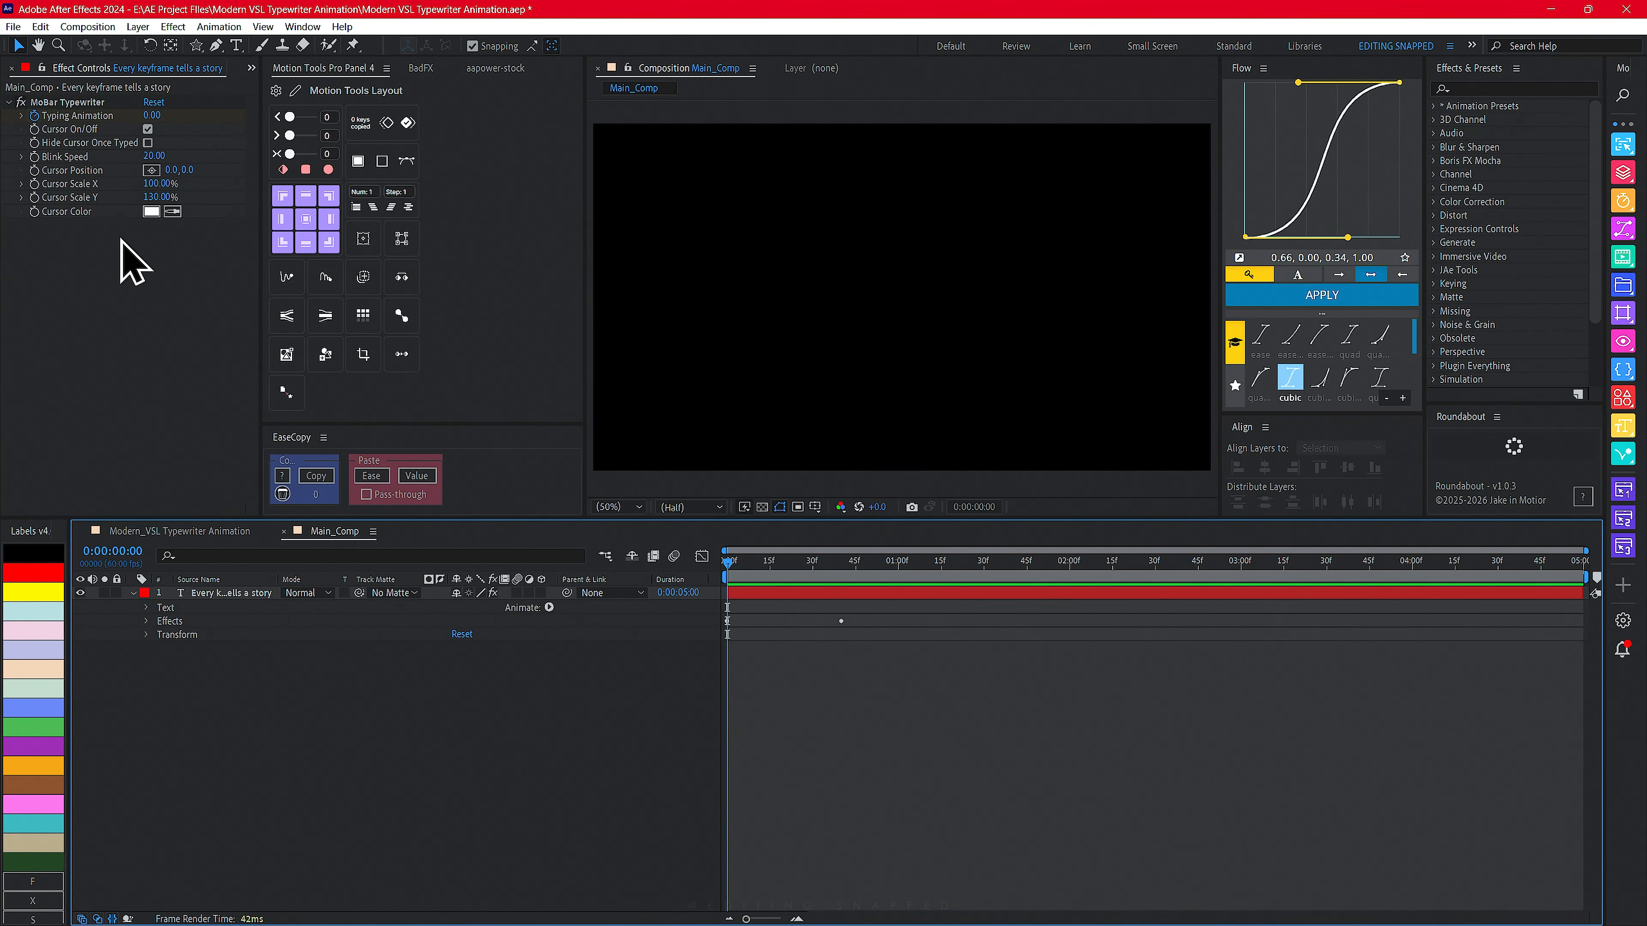
{"action": "left_click", "coordinate": [151, 212]}
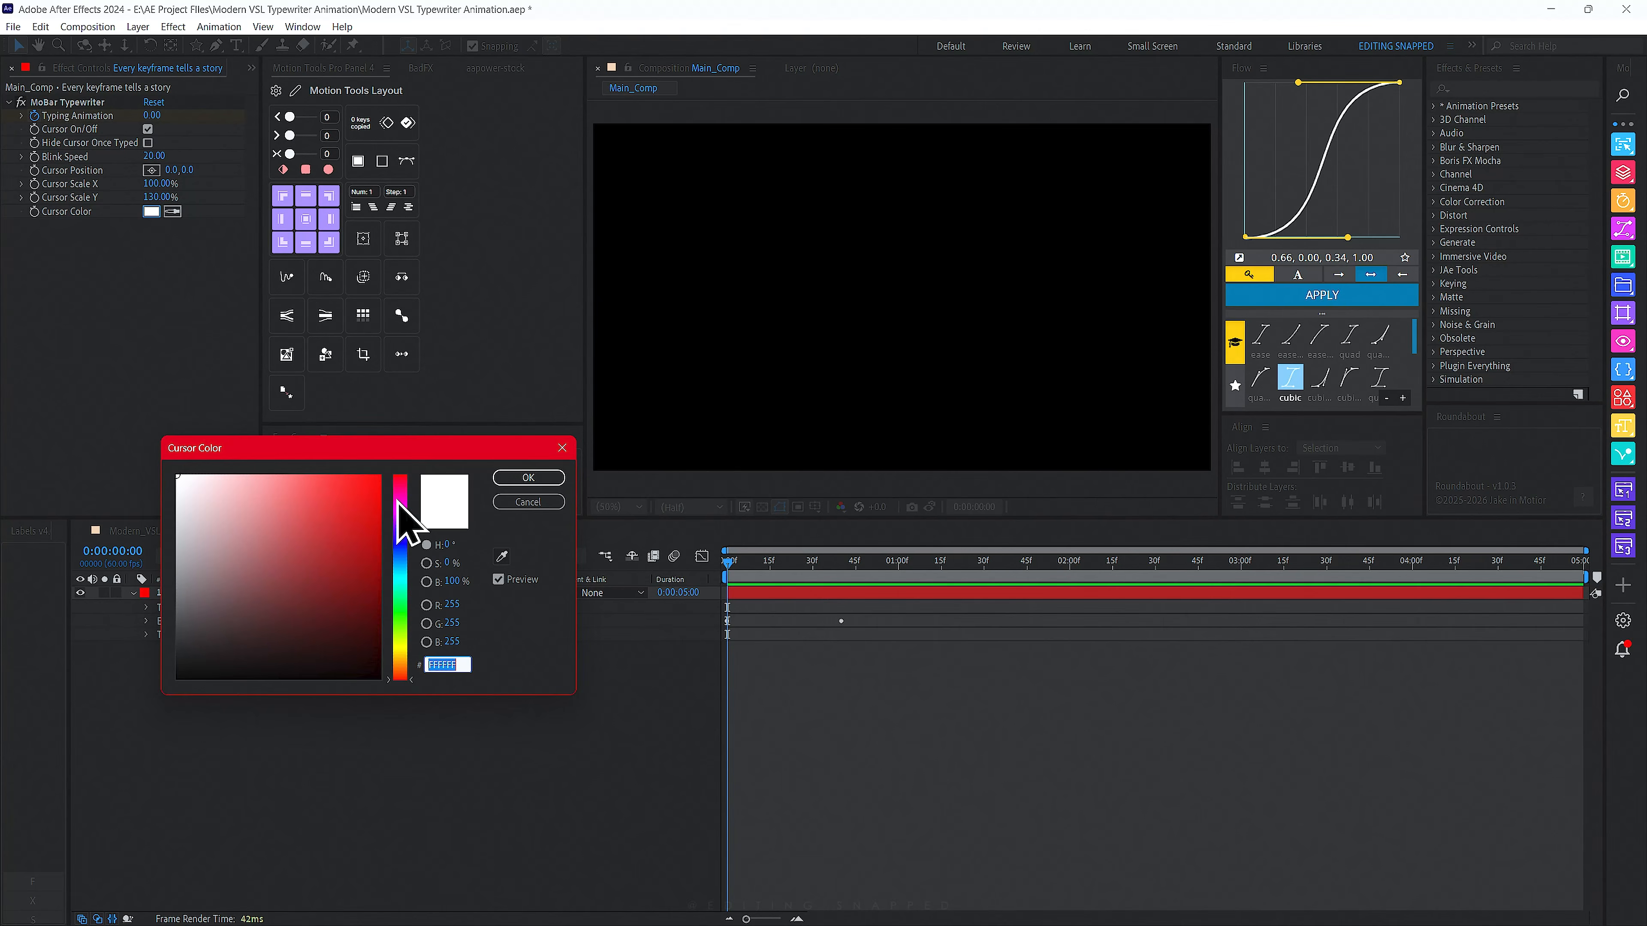
{"action": "left_click", "coordinate": [528, 479]}
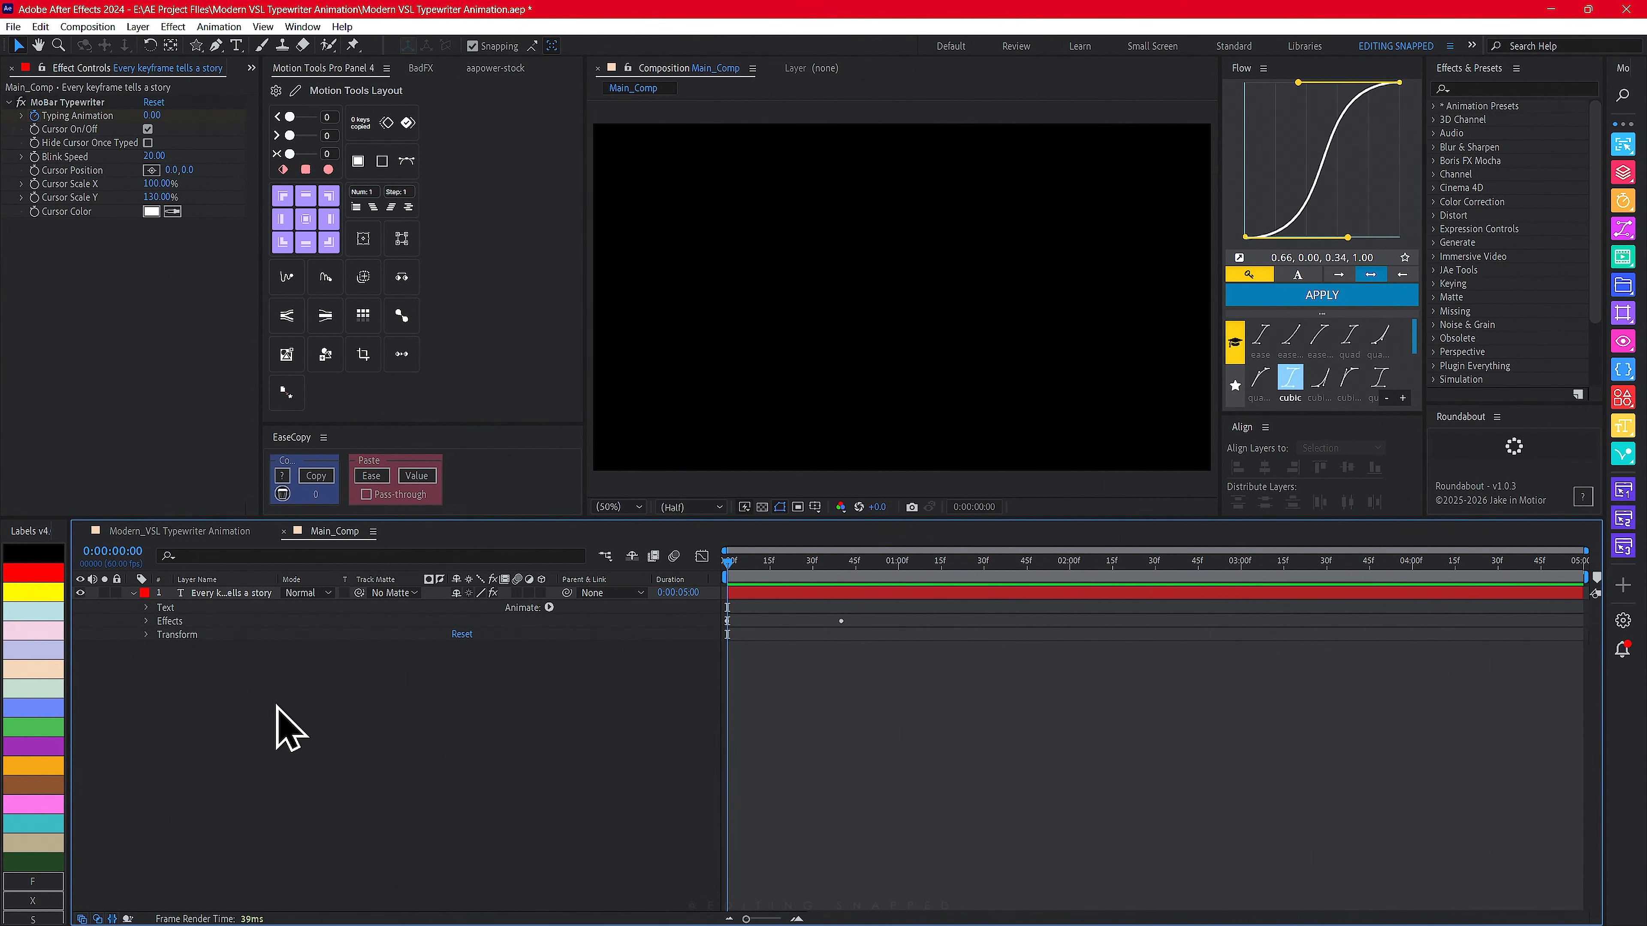
- Reveal the Typing Animation keyframes of the text layer and preview the typing
{"action": "left_click_drag", "start_coordinate": [773, 571], "coordinate": [675, 592]}
{"action": "left_click", "coordinate": [224, 593]}
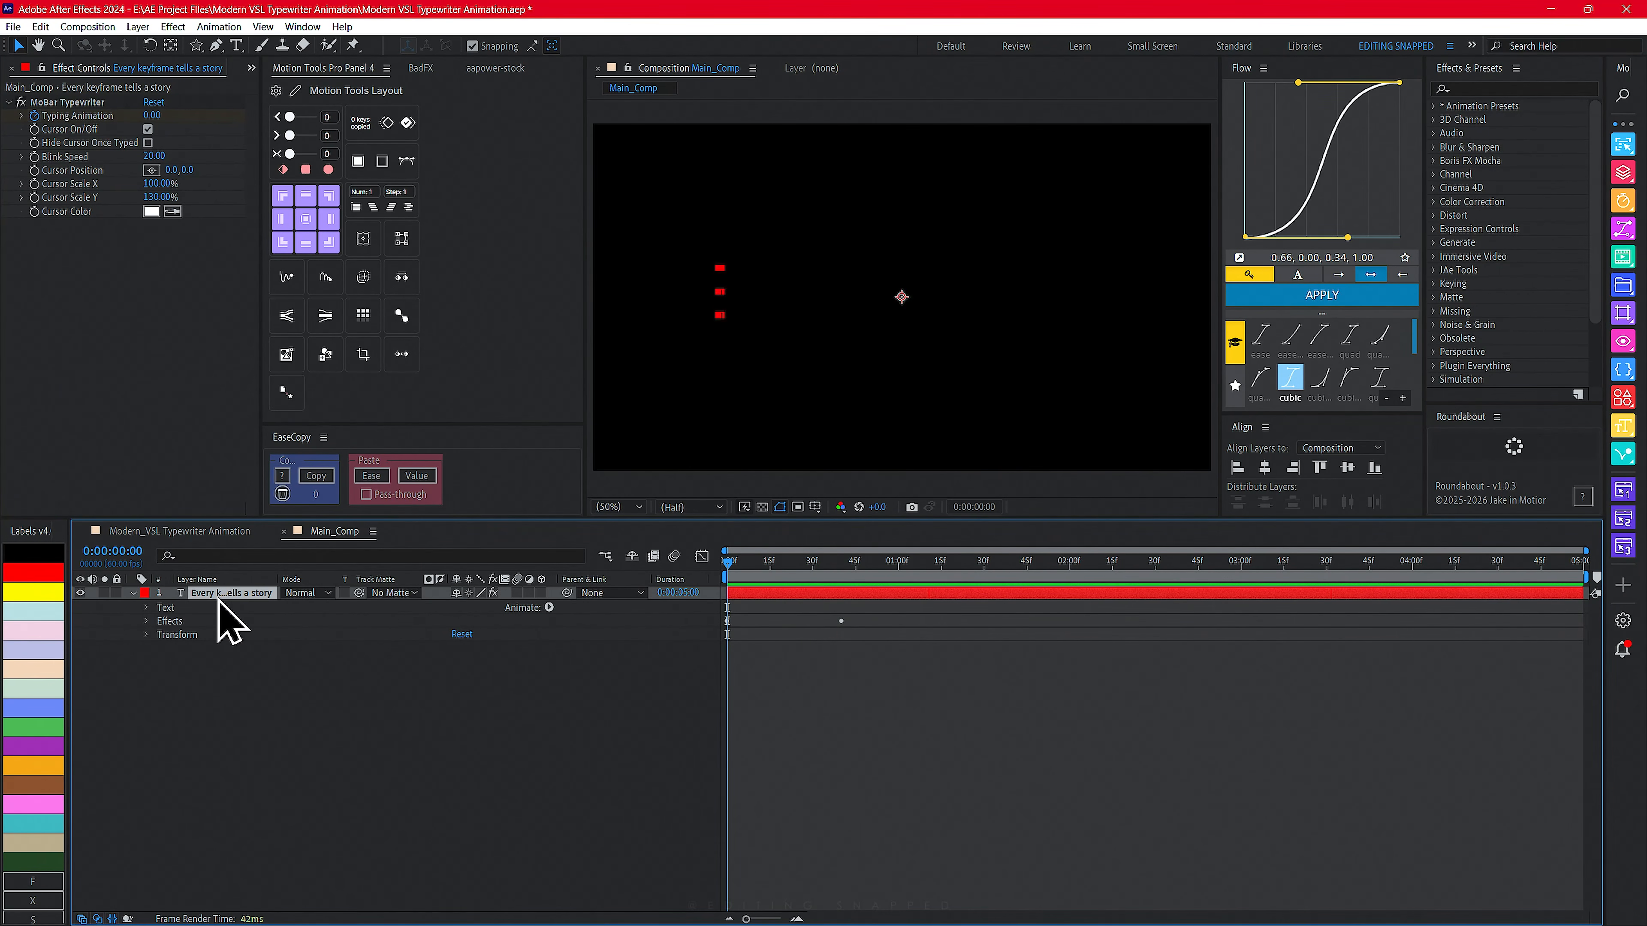
{"action": "mouse_move", "coordinate": [697, 907]}
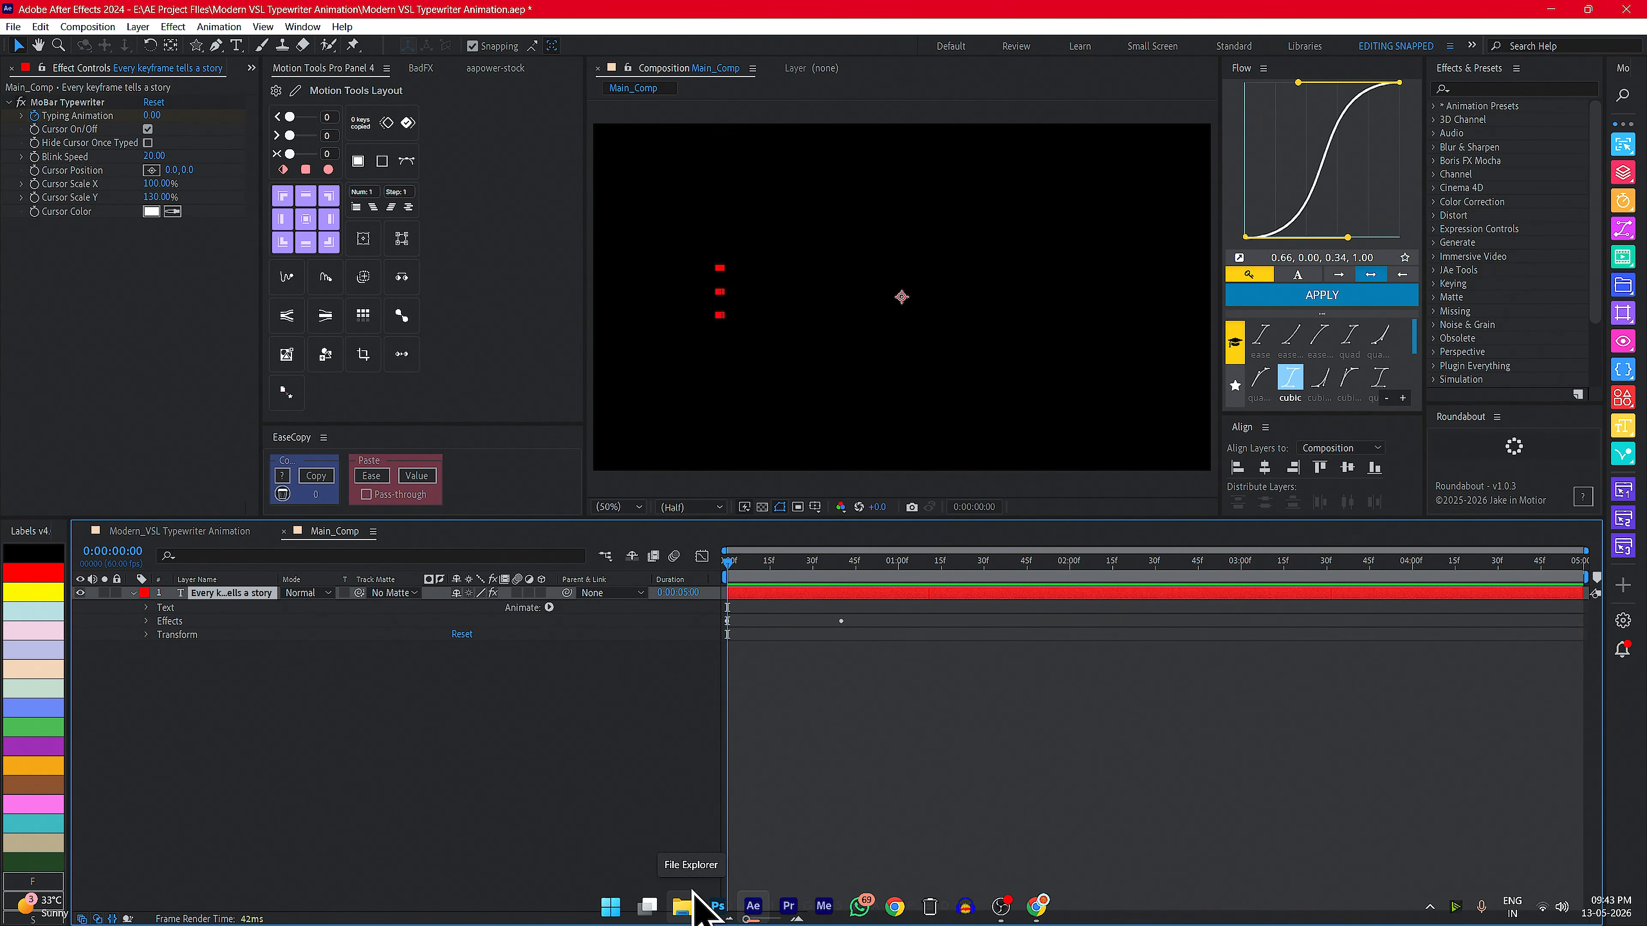
{"action": "key", "text": "u"}
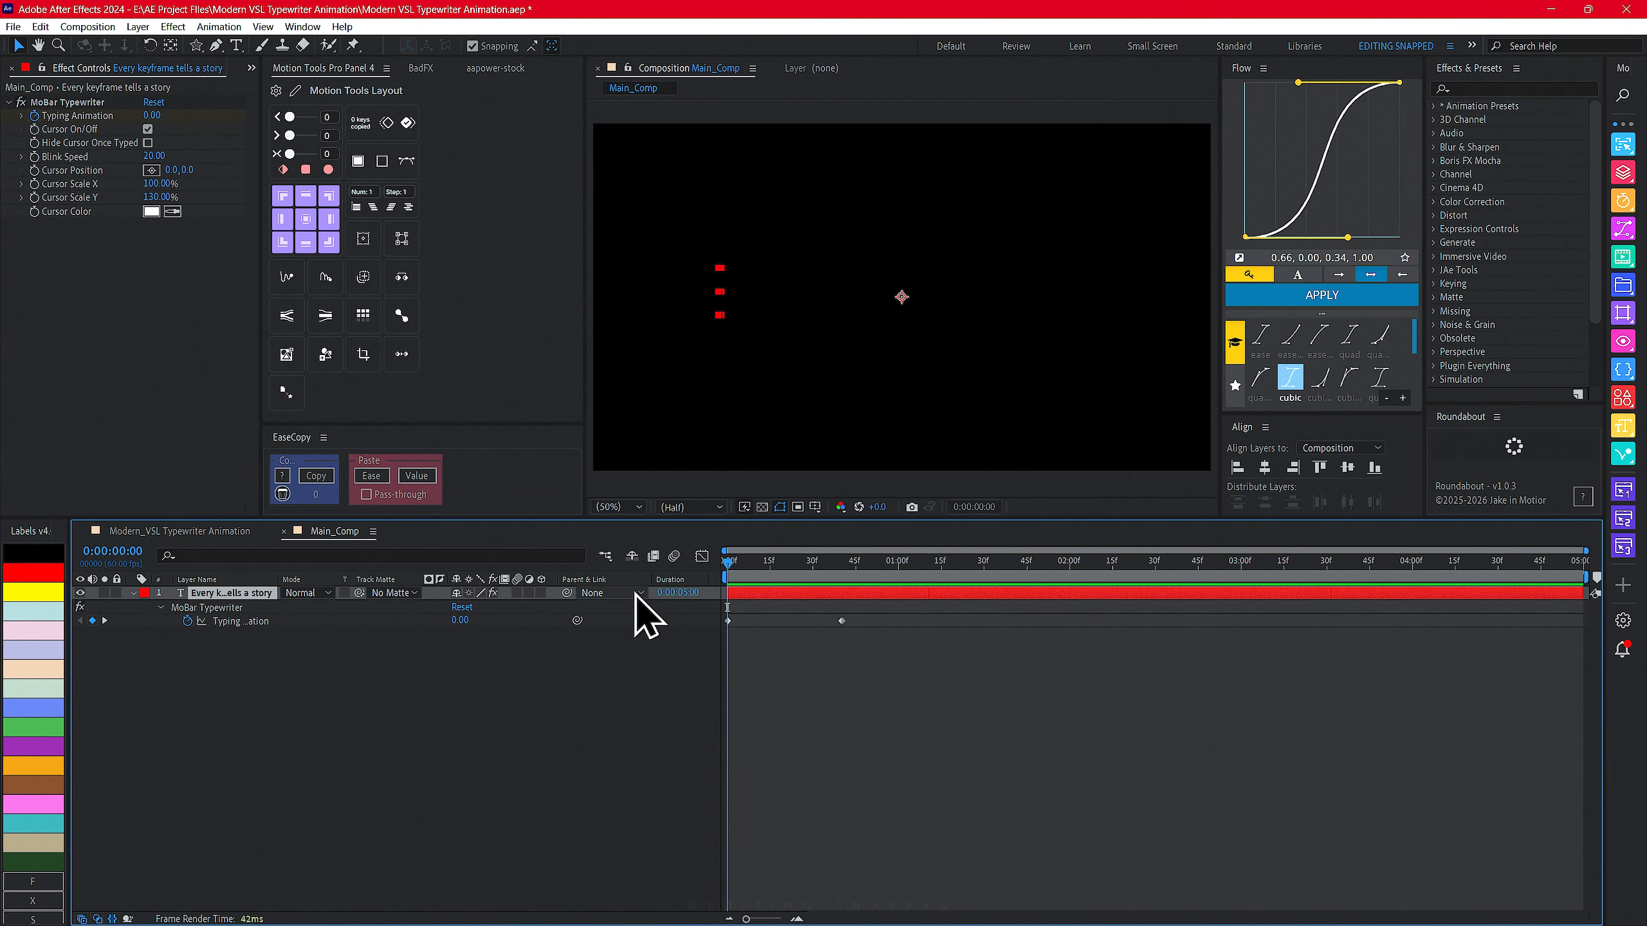
{"action": "key", "text": "space"}
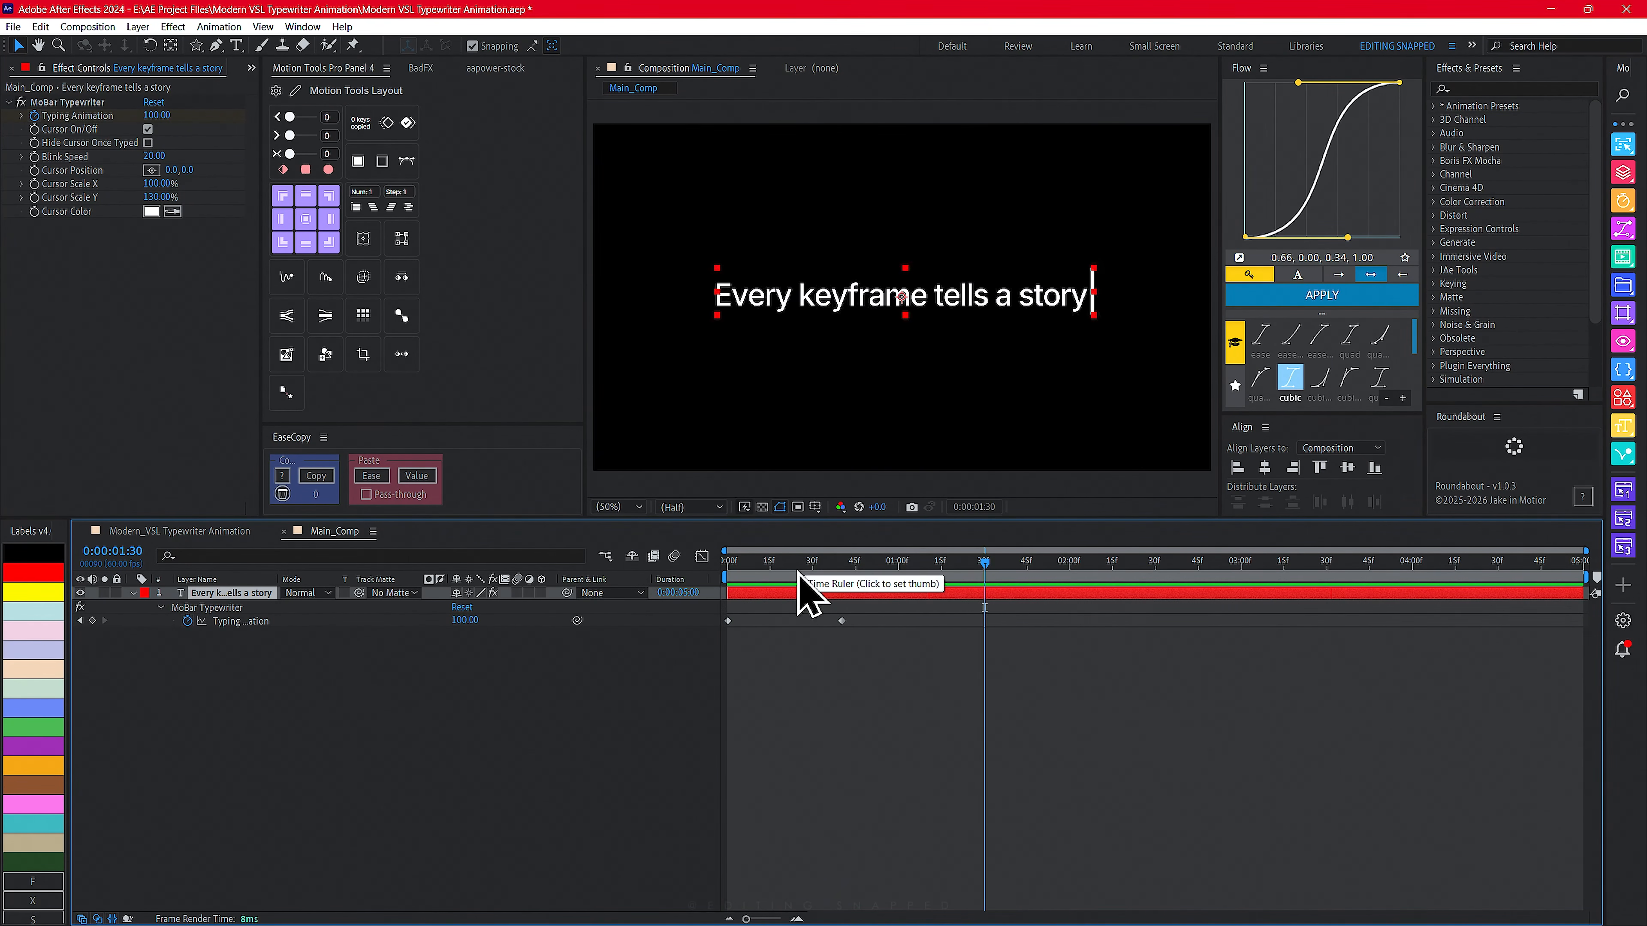
- Move the Typing Animation's end keyframe slightly later, to about 45 frames, and preview the typing
{"action": "left_click_drag", "start_coordinate": [798, 571], "coordinate": [577, 569]}
{"action": "left_click", "coordinate": [842, 625]}
{"action": "left_click", "coordinate": [862, 722]}
{"action": "left_click", "coordinate": [857, 568]}
{"action": "key", "text": "space"}
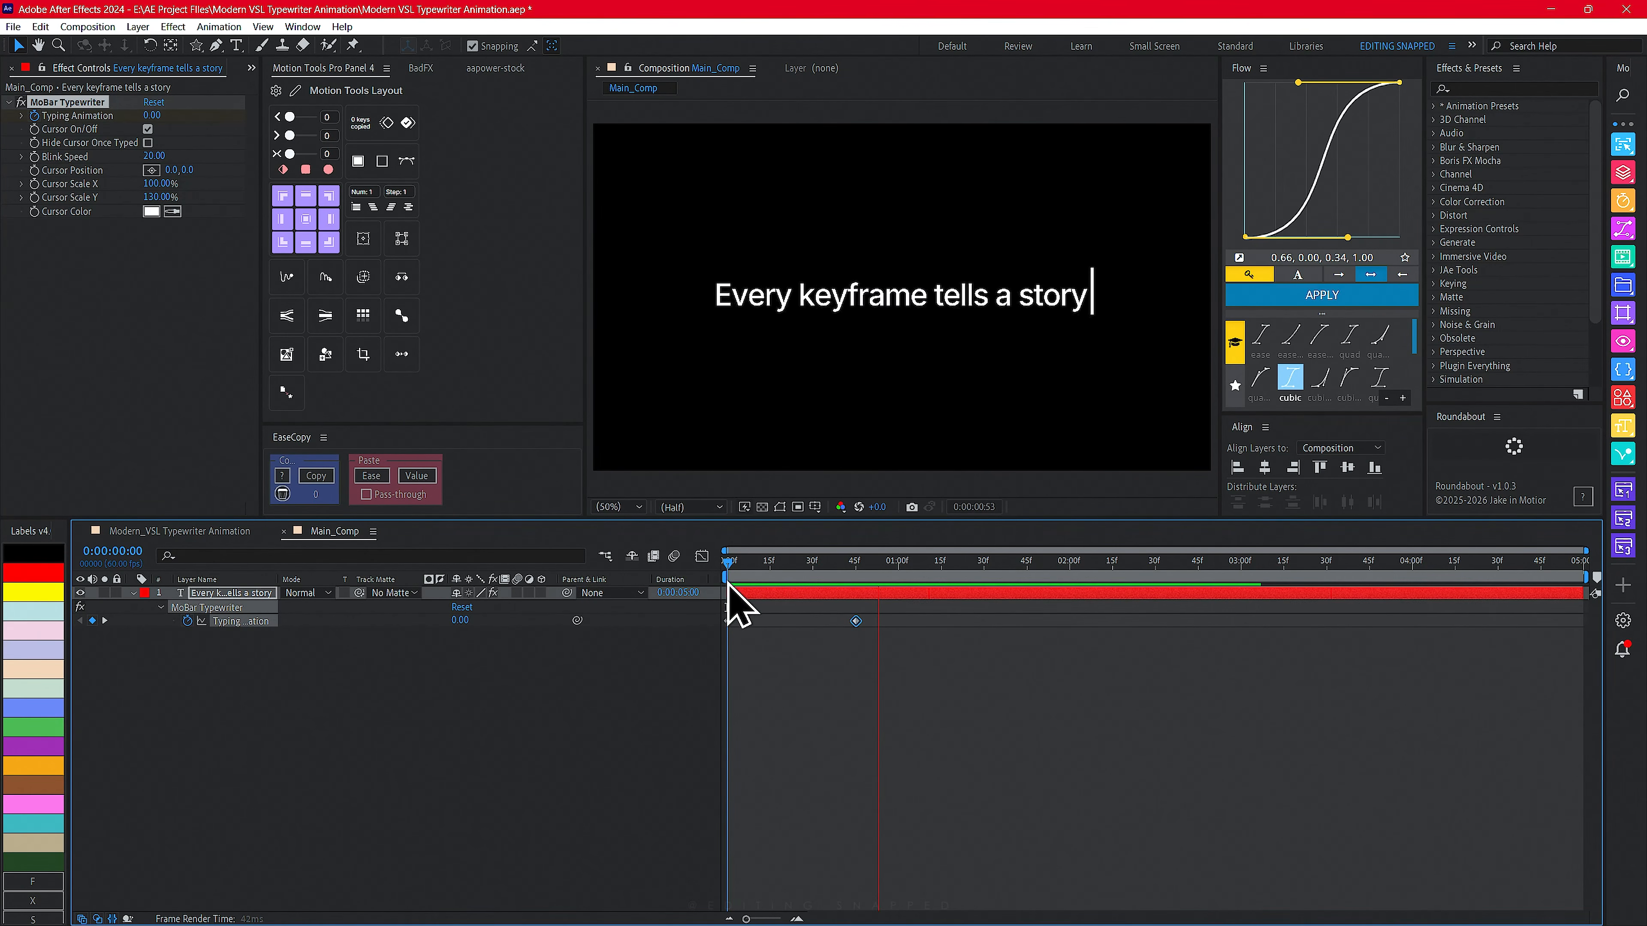
- Turn on the Title/Action Safe guides in the composition viewer
{"action": "left_click_drag", "start_coordinate": [769, 569], "coordinate": [834, 578]}
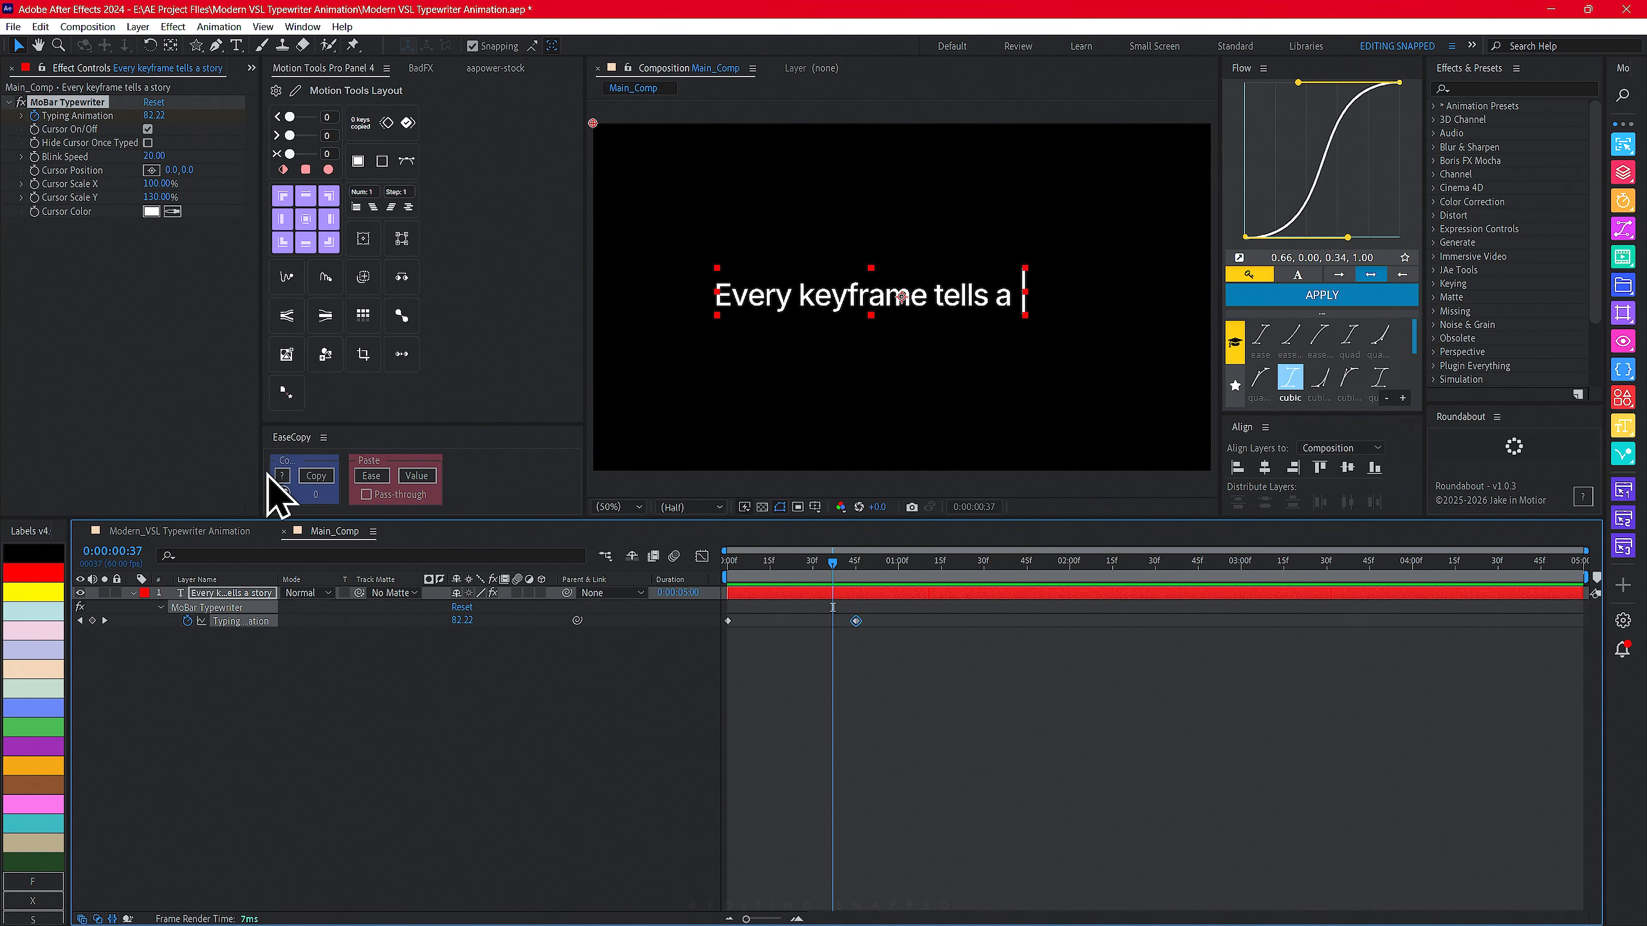
{"action": "left_click", "coordinate": [815, 506]}
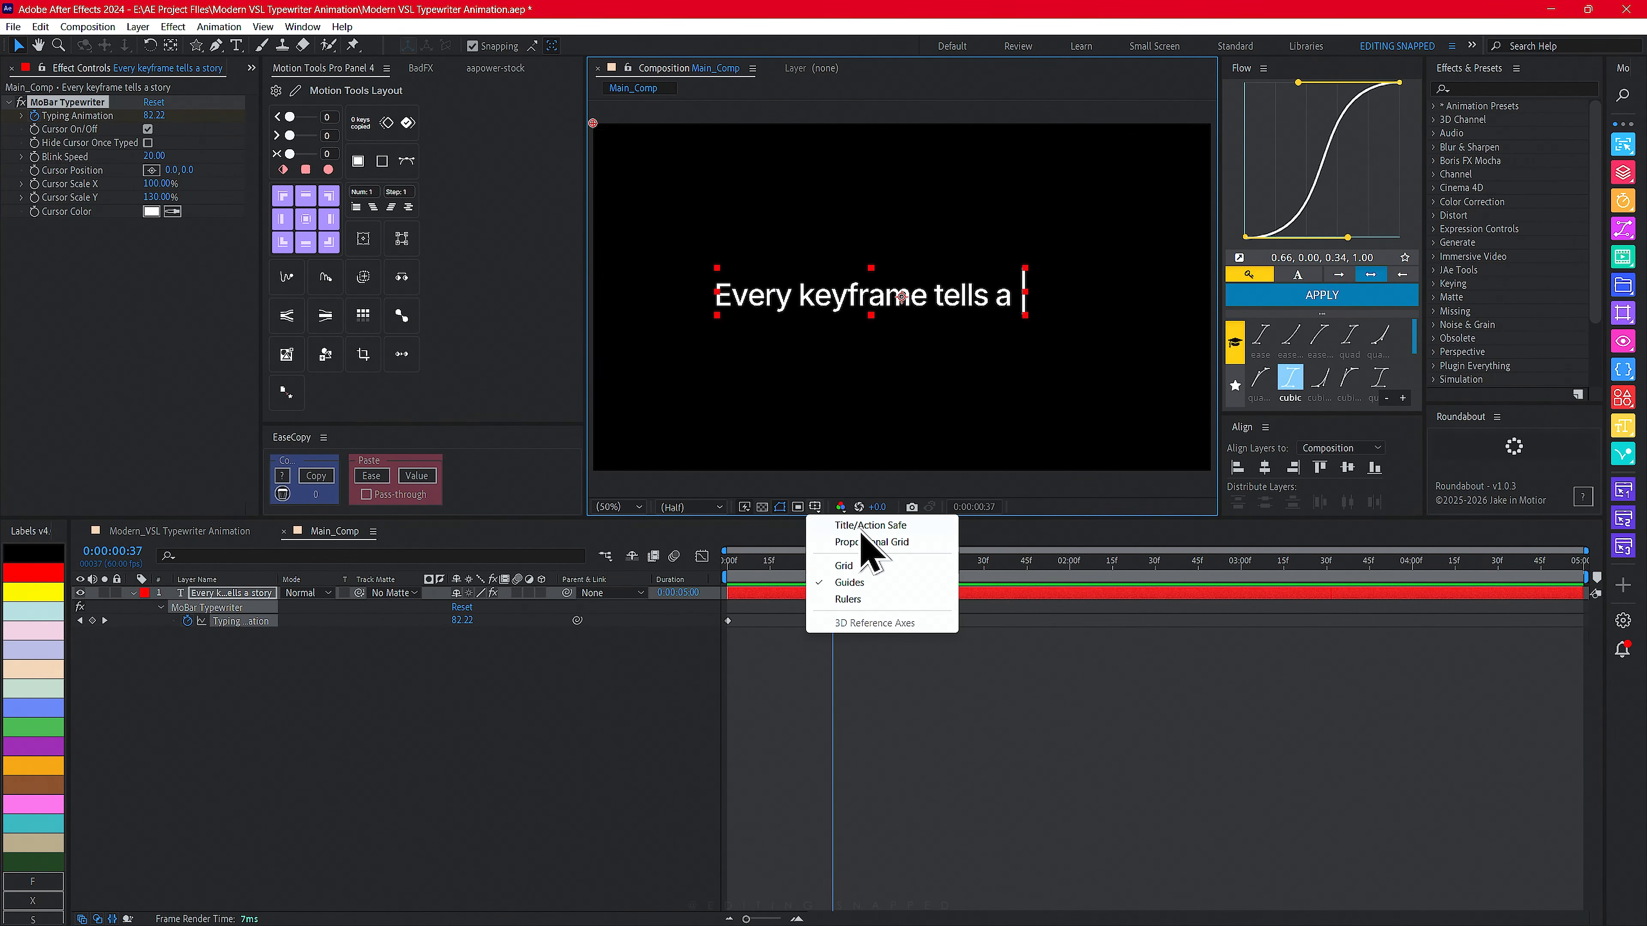
{"action": "left_click", "coordinate": [837, 525]}
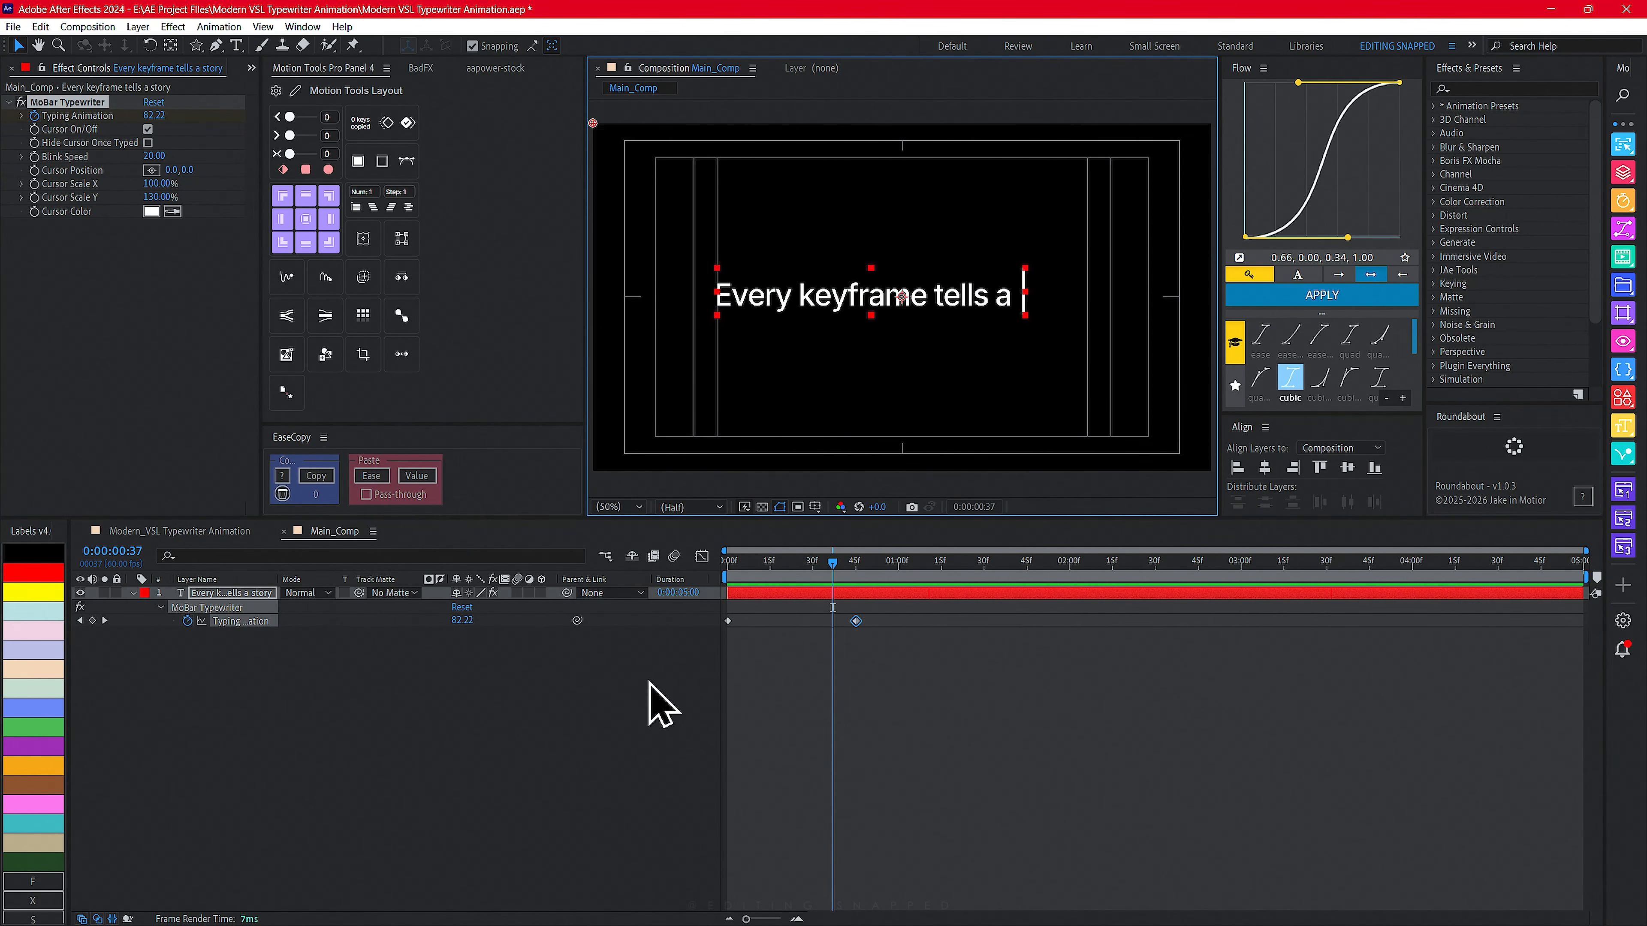
- Pick the Rectangle Tool and set its shape fill color to yellow FFE800
{"action": "left_click", "coordinate": [532, 672]}
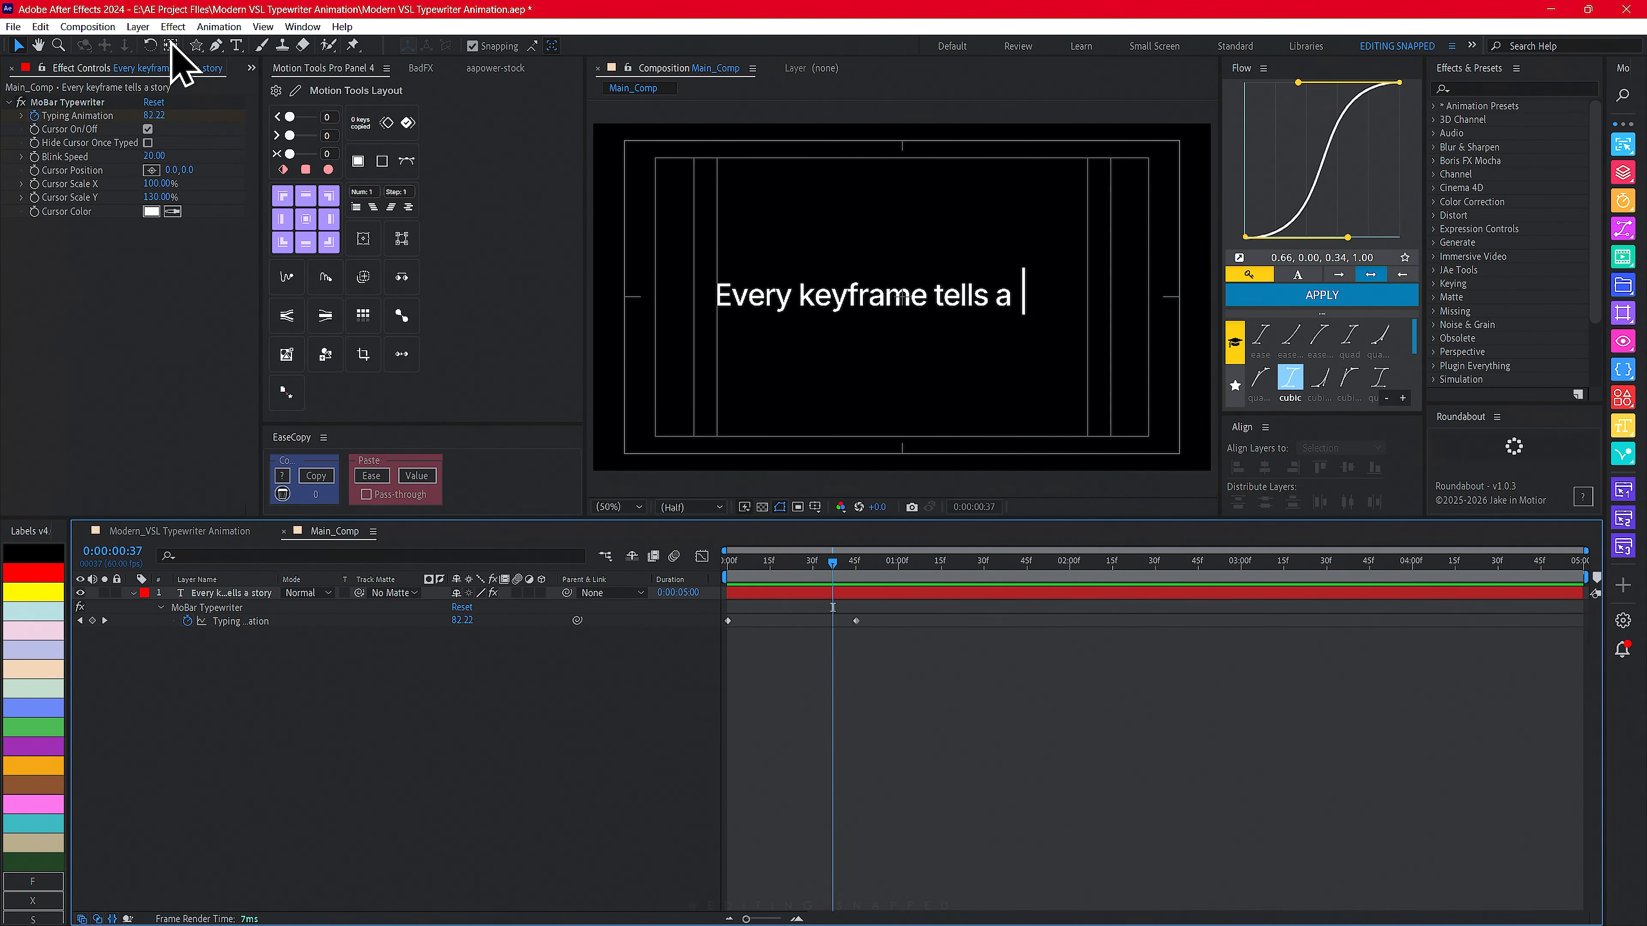
{"action": "left_click", "coordinate": [197, 45]}
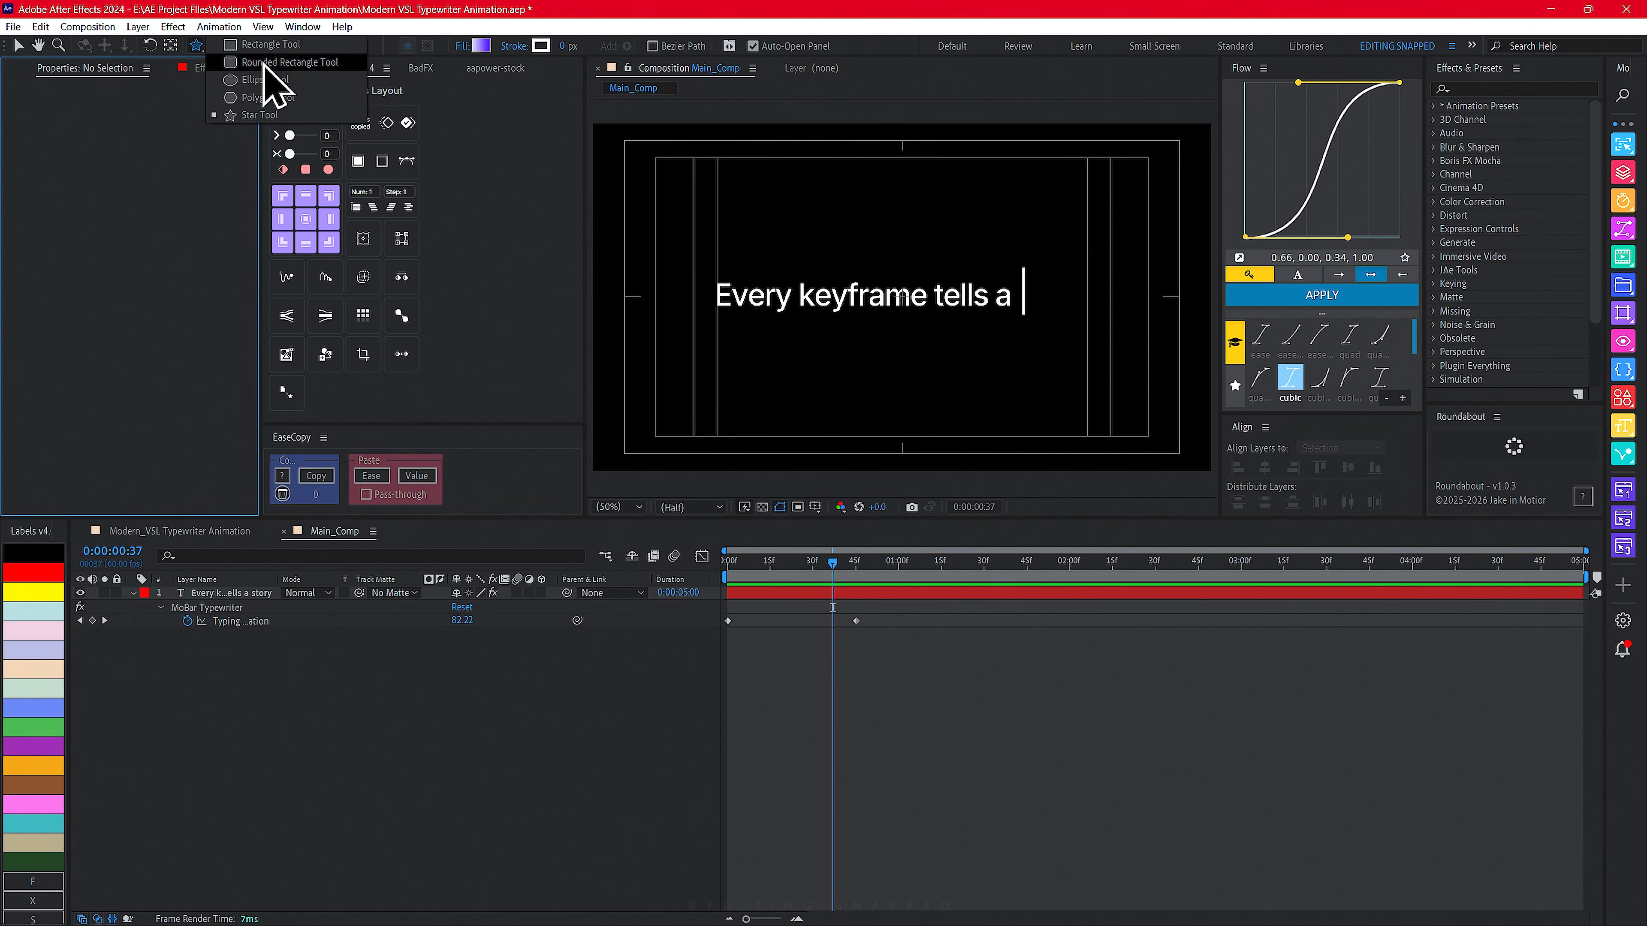
{"action": "left_click", "coordinate": [253, 43]}
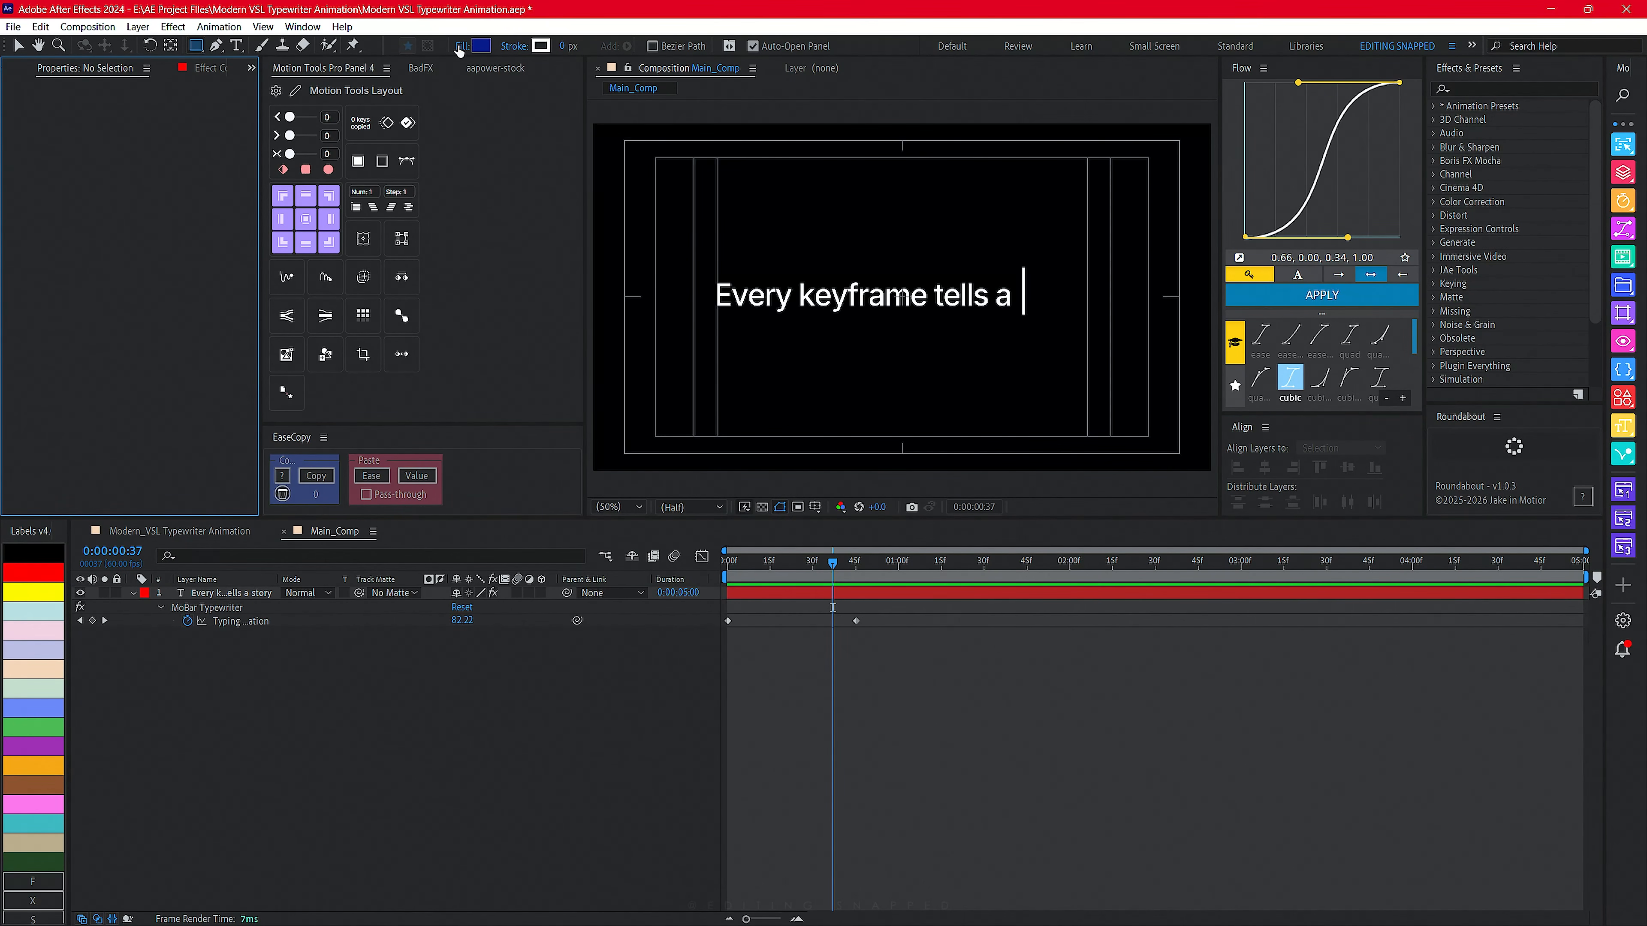
{"action": "left_click", "coordinate": [480, 46]}
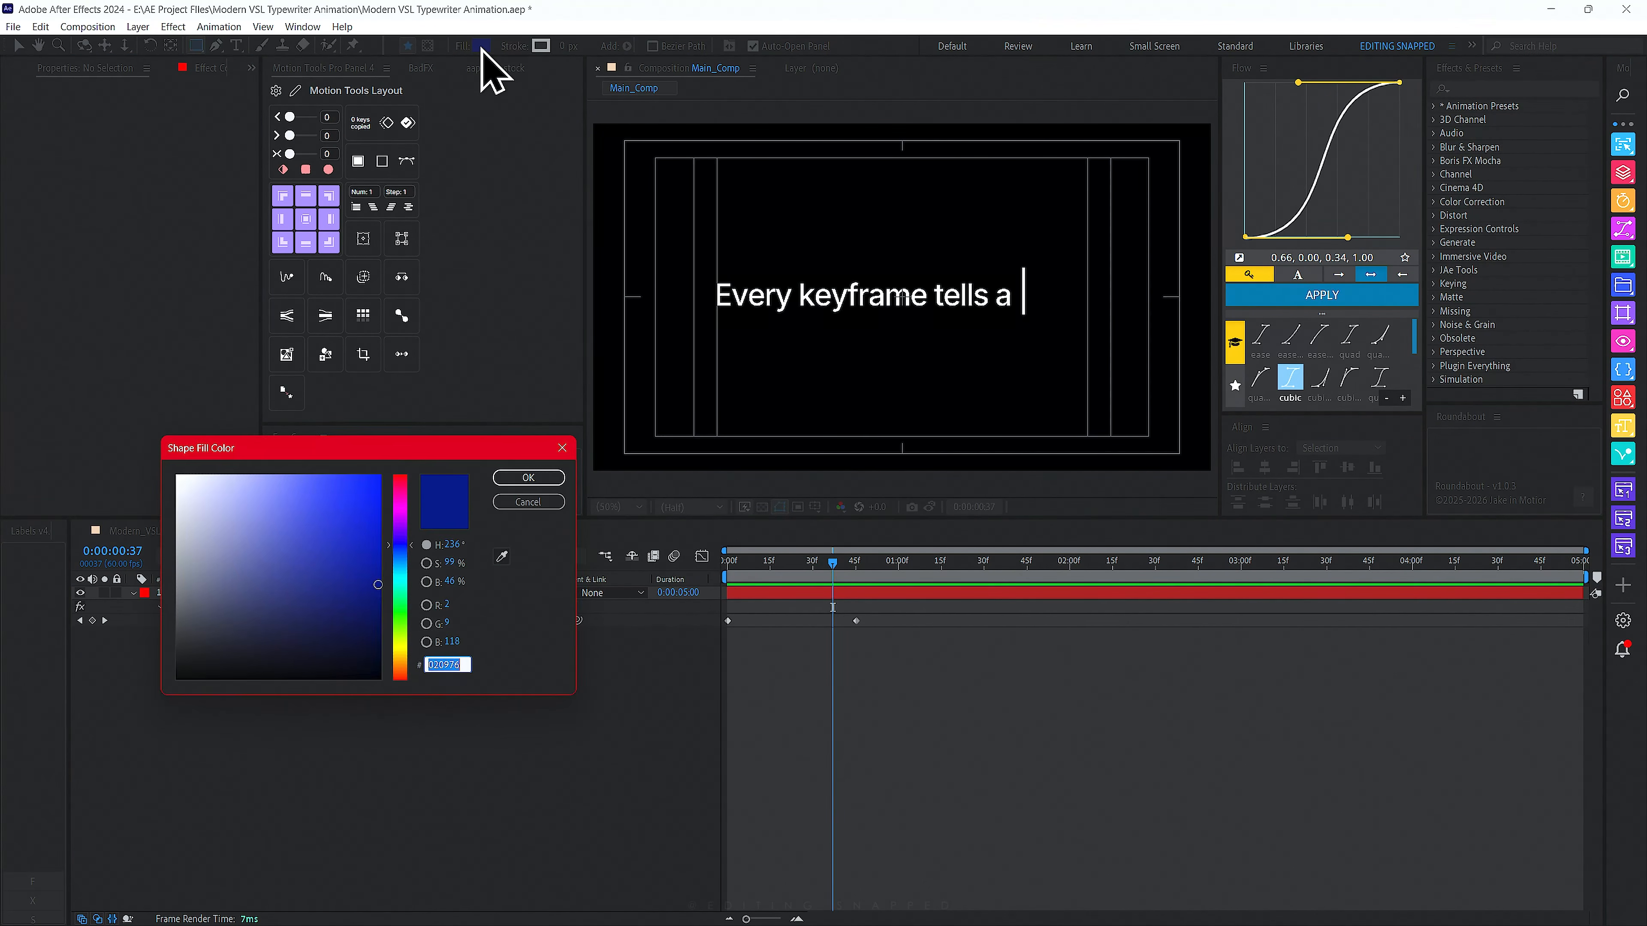
{"action": "mouse_move", "coordinate": [274, 542]}
{"action": "left_mouse_down"}
{"action": "mouse_move", "coordinate": [95, 456]}
{"action": "mouse_move", "coordinate": [357, 412]}
{"action": "mouse_move", "coordinate": [2, 393]}
{"action": "left_mouse_up"}
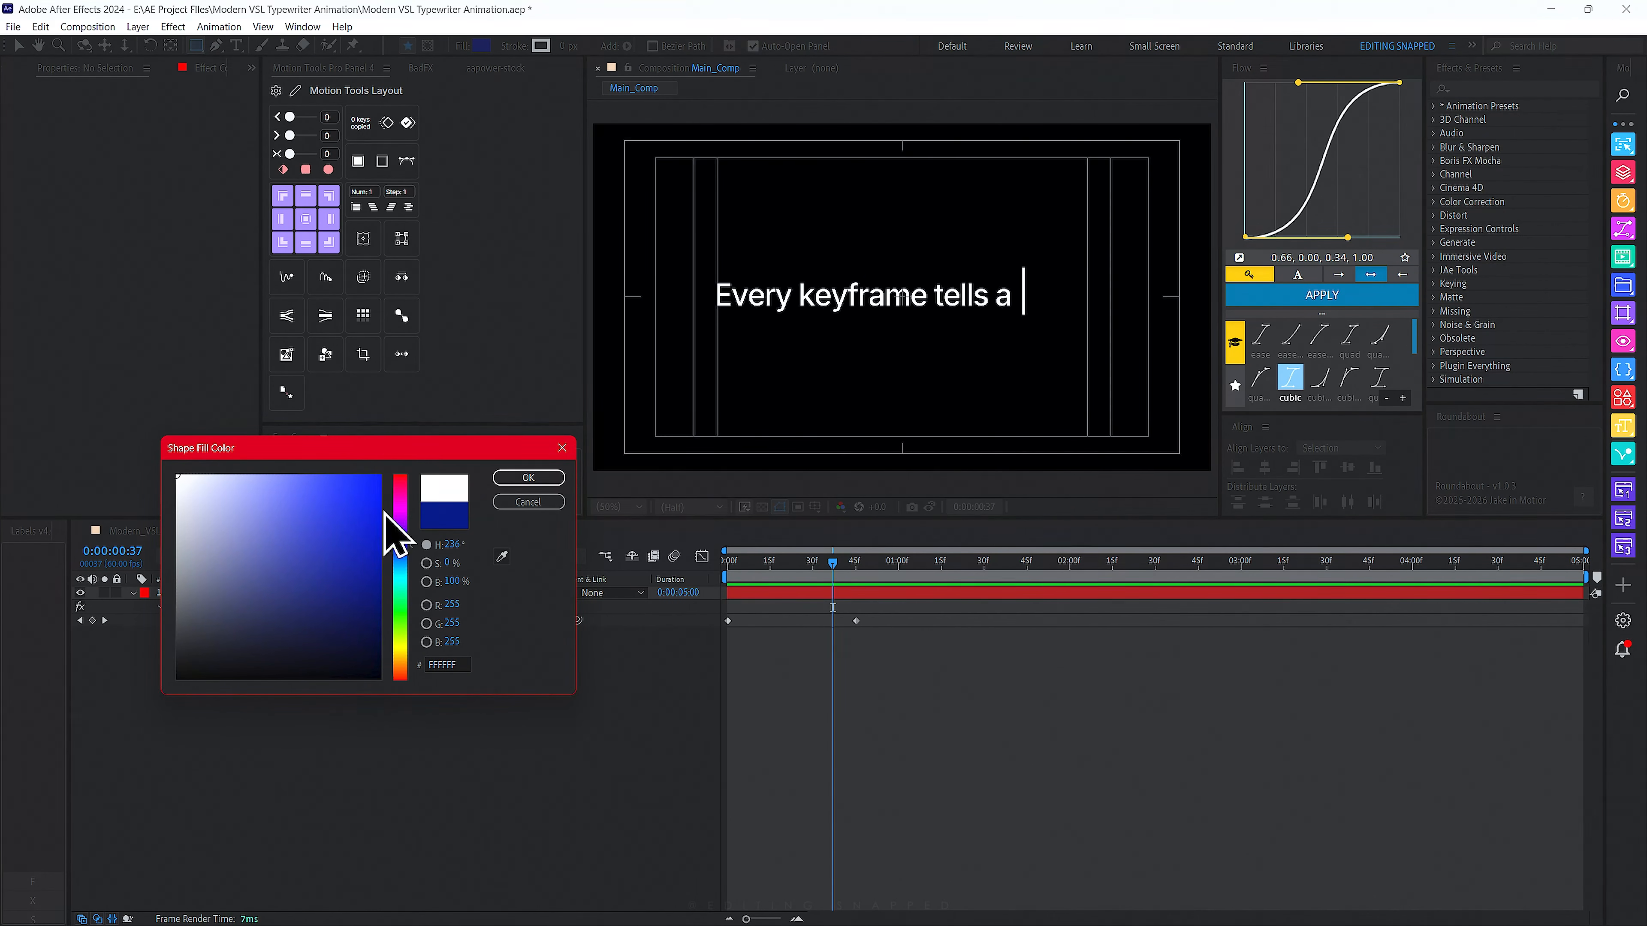
{"action": "left_click_drag", "start_coordinate": [371, 509], "coordinate": [397, 649]}
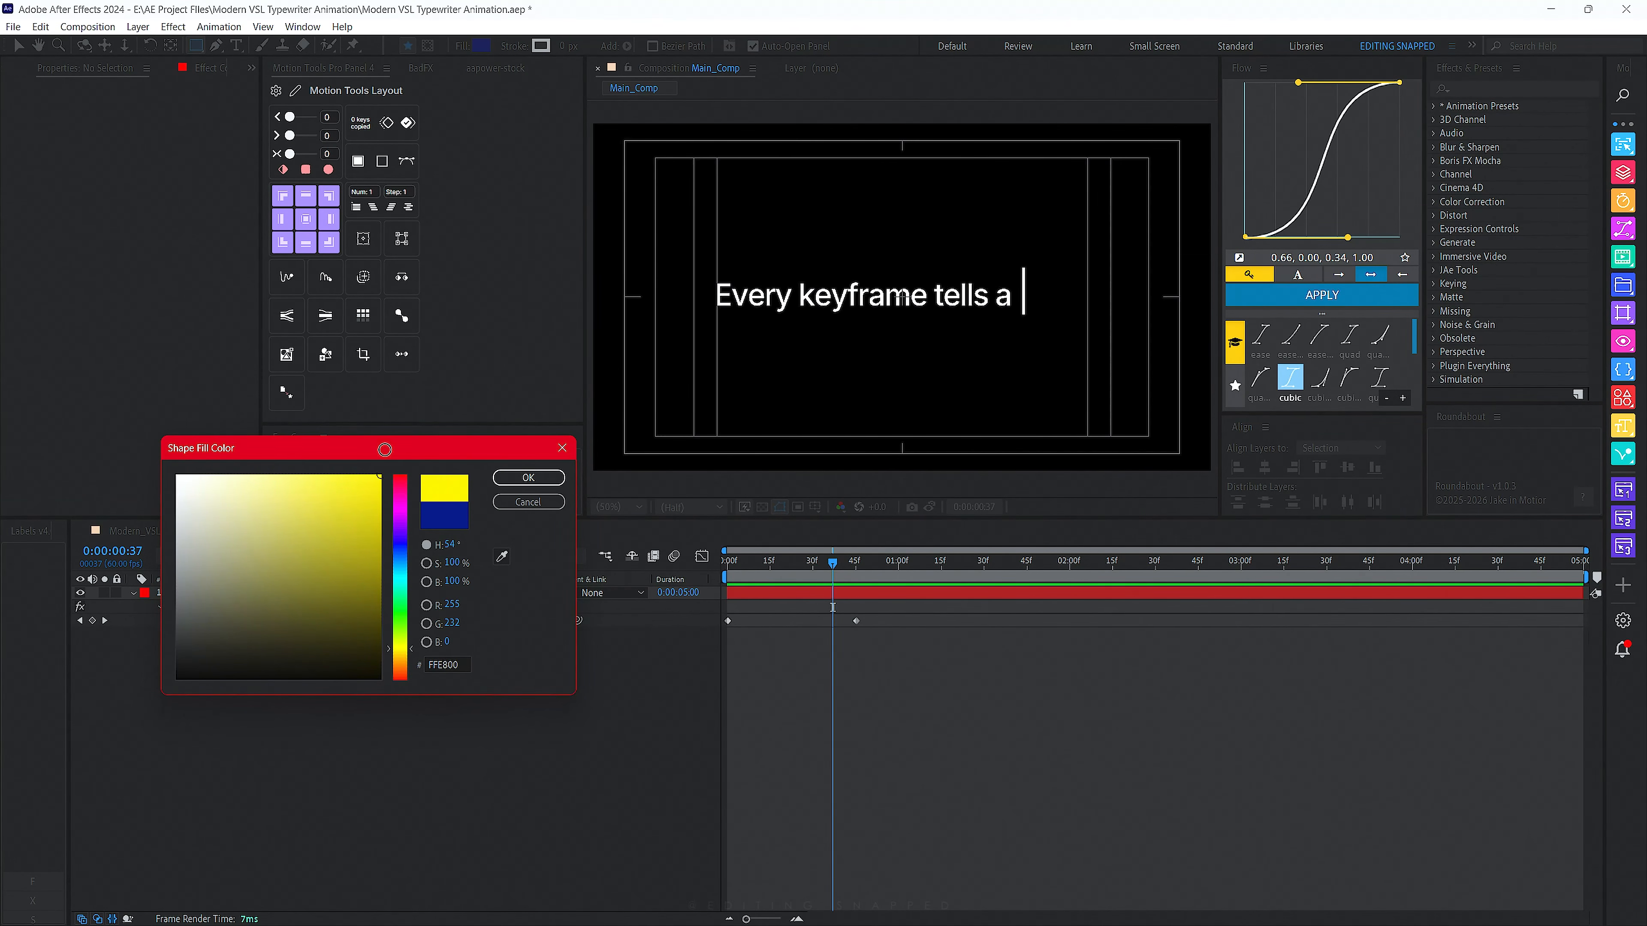
{"action": "left_click", "coordinate": [528, 478]}
- Draw a tall narrow yellow rectangle, about 28 by 161 px, just right of the text cursor
{"action": "scroll", "coordinate": [941, 339], "scroll_direction": "up", "scroll_amount": 2}
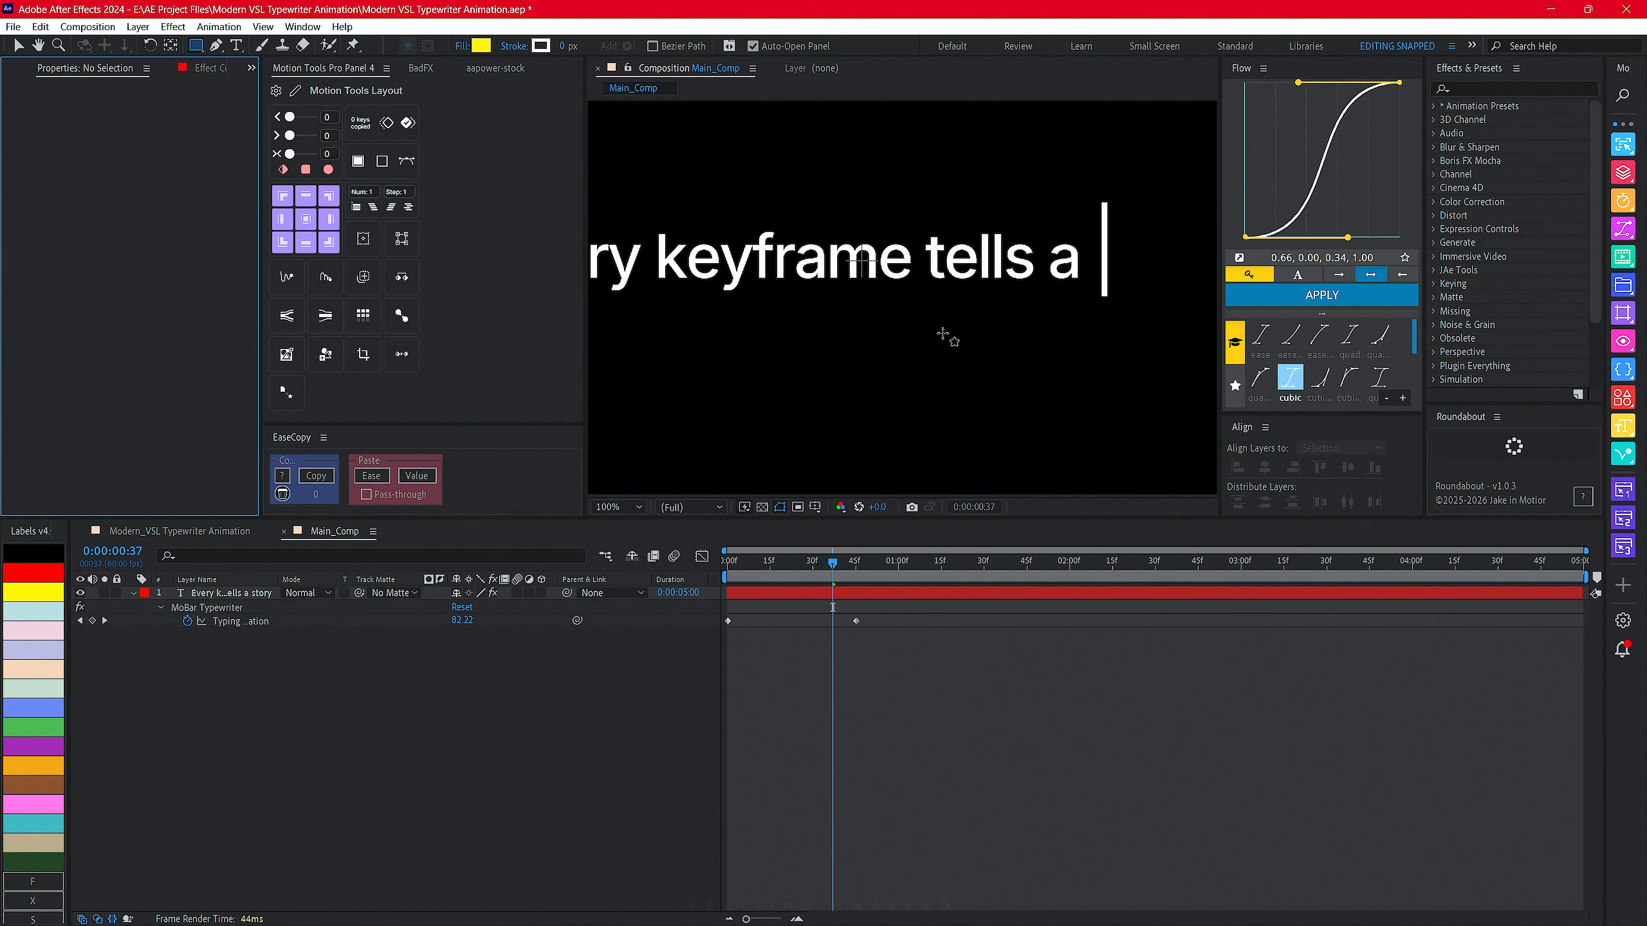
{"action": "left_click_drag", "start_coordinate": [838, 211], "coordinate": [864, 318]}
{"action": "key", "text": "ctrl+z"}
{"action": "left_click_drag", "start_coordinate": [1130, 318], "coordinate": [908, 368]}
{"action": "mouse_move", "coordinate": [889, 251]}
{"action": "left_mouse_down"}
{"action": "mouse_move", "coordinate": [935, 393]}
{"action": "mouse_move", "coordinate": [899, 348]}
{"action": "left_mouse_up"}
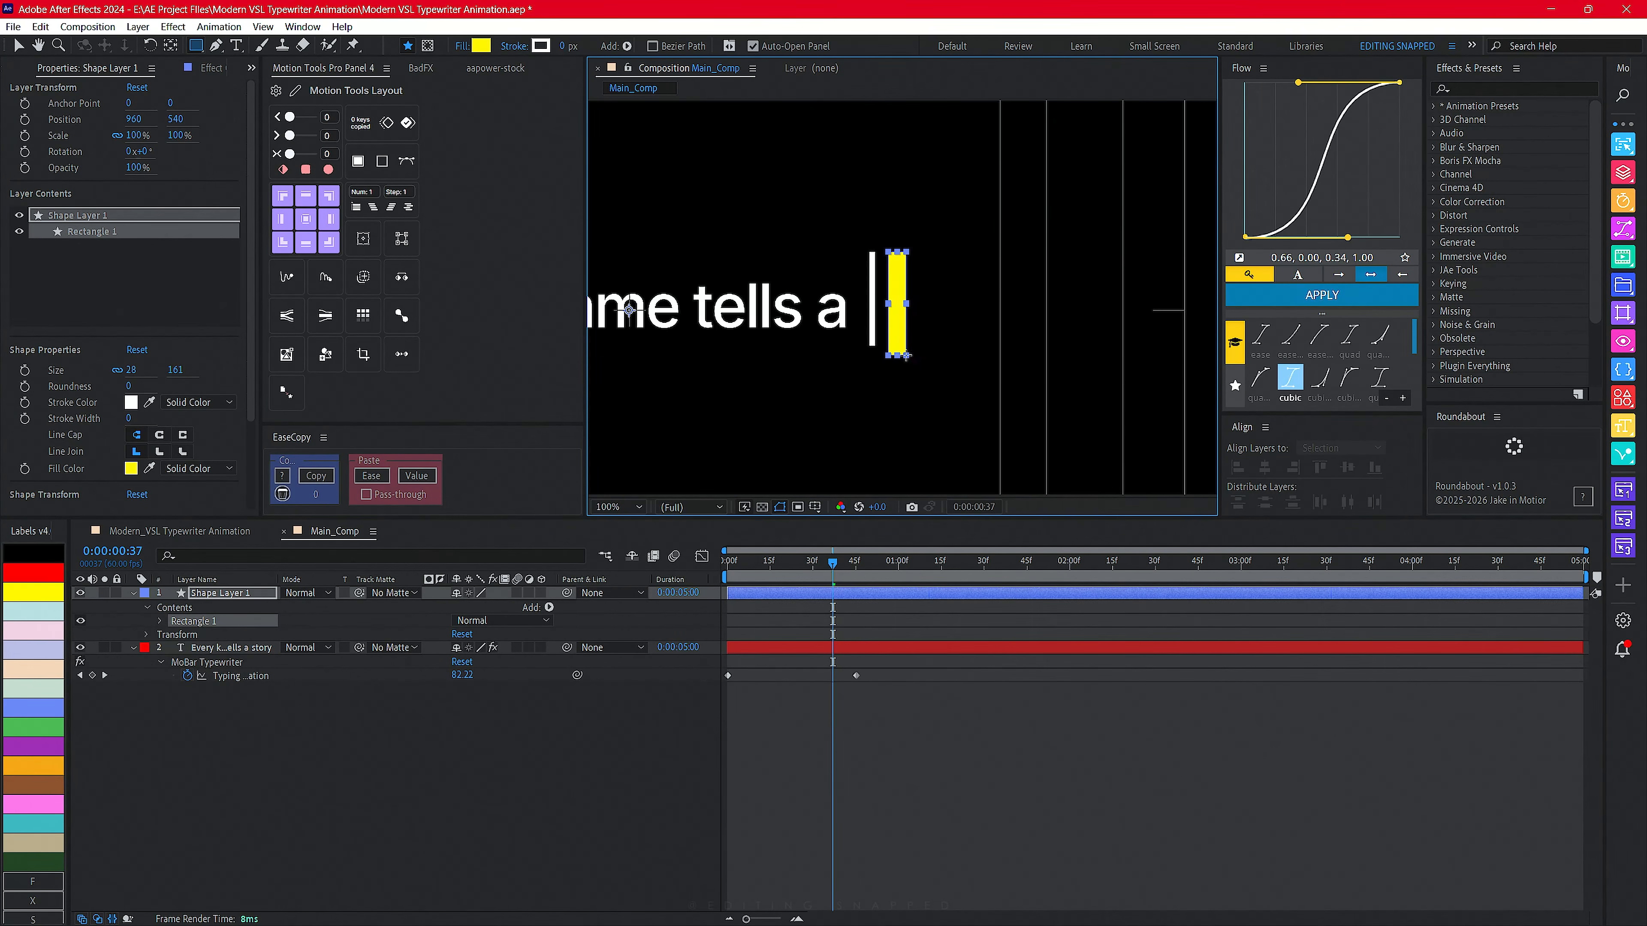
- Show rulers and place horizontal guides at the top and bottom of the text's typing cursor
{"action": "key", "text": "ctrl+r"}
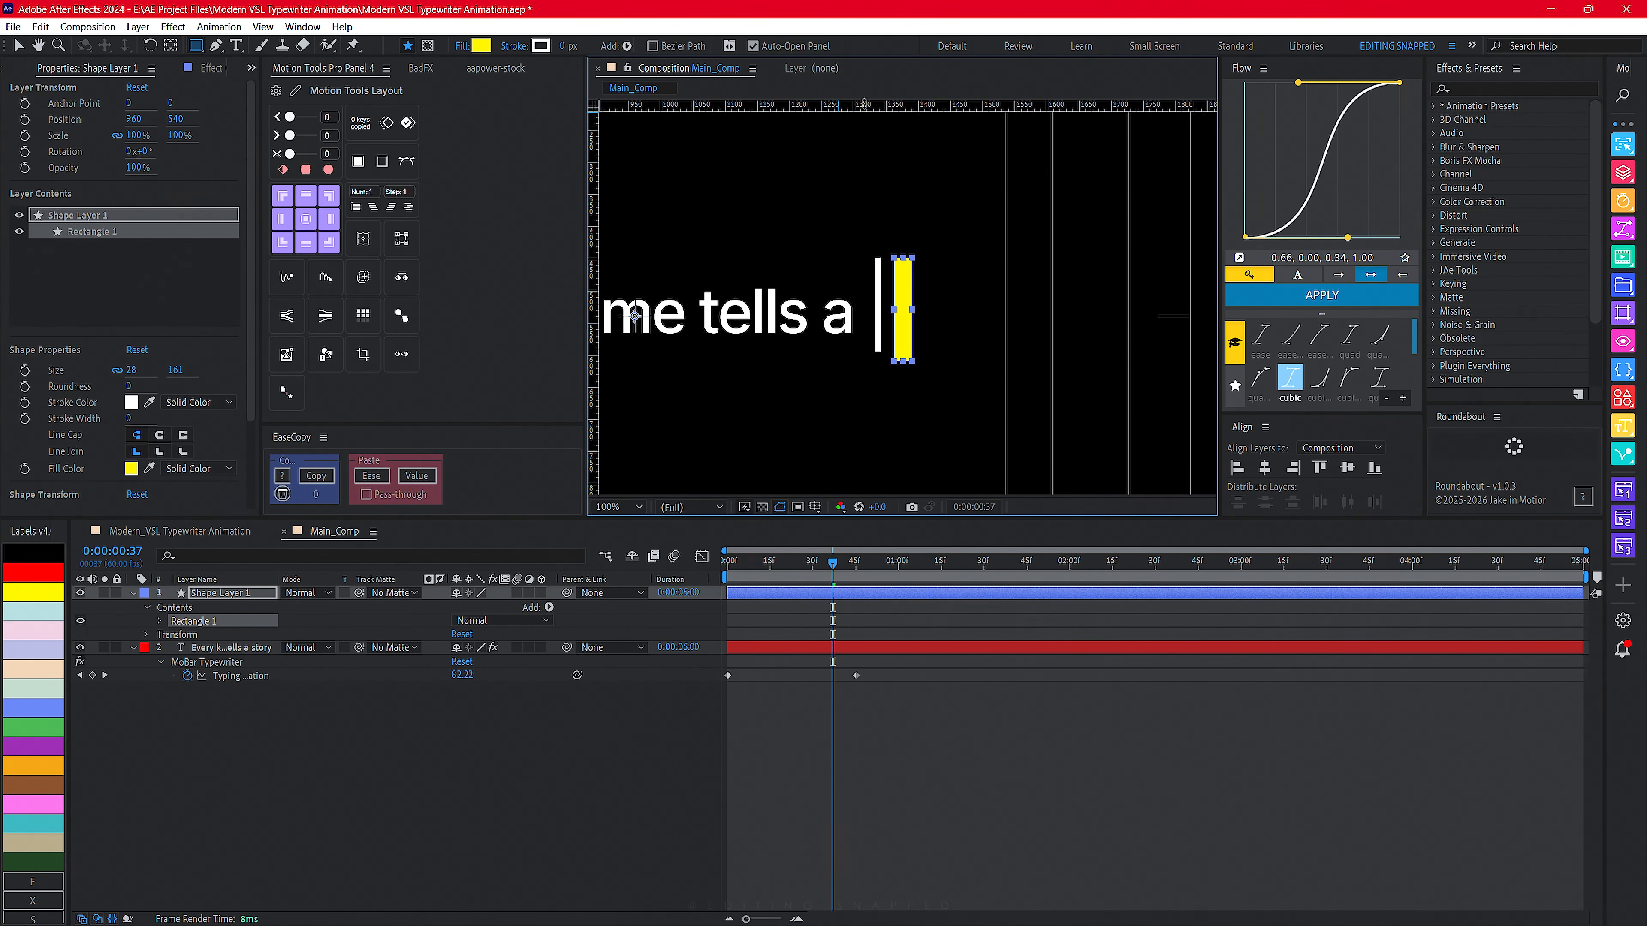
{"action": "left_click_drag", "start_coordinate": [880, 104], "coordinate": [884, 254]}
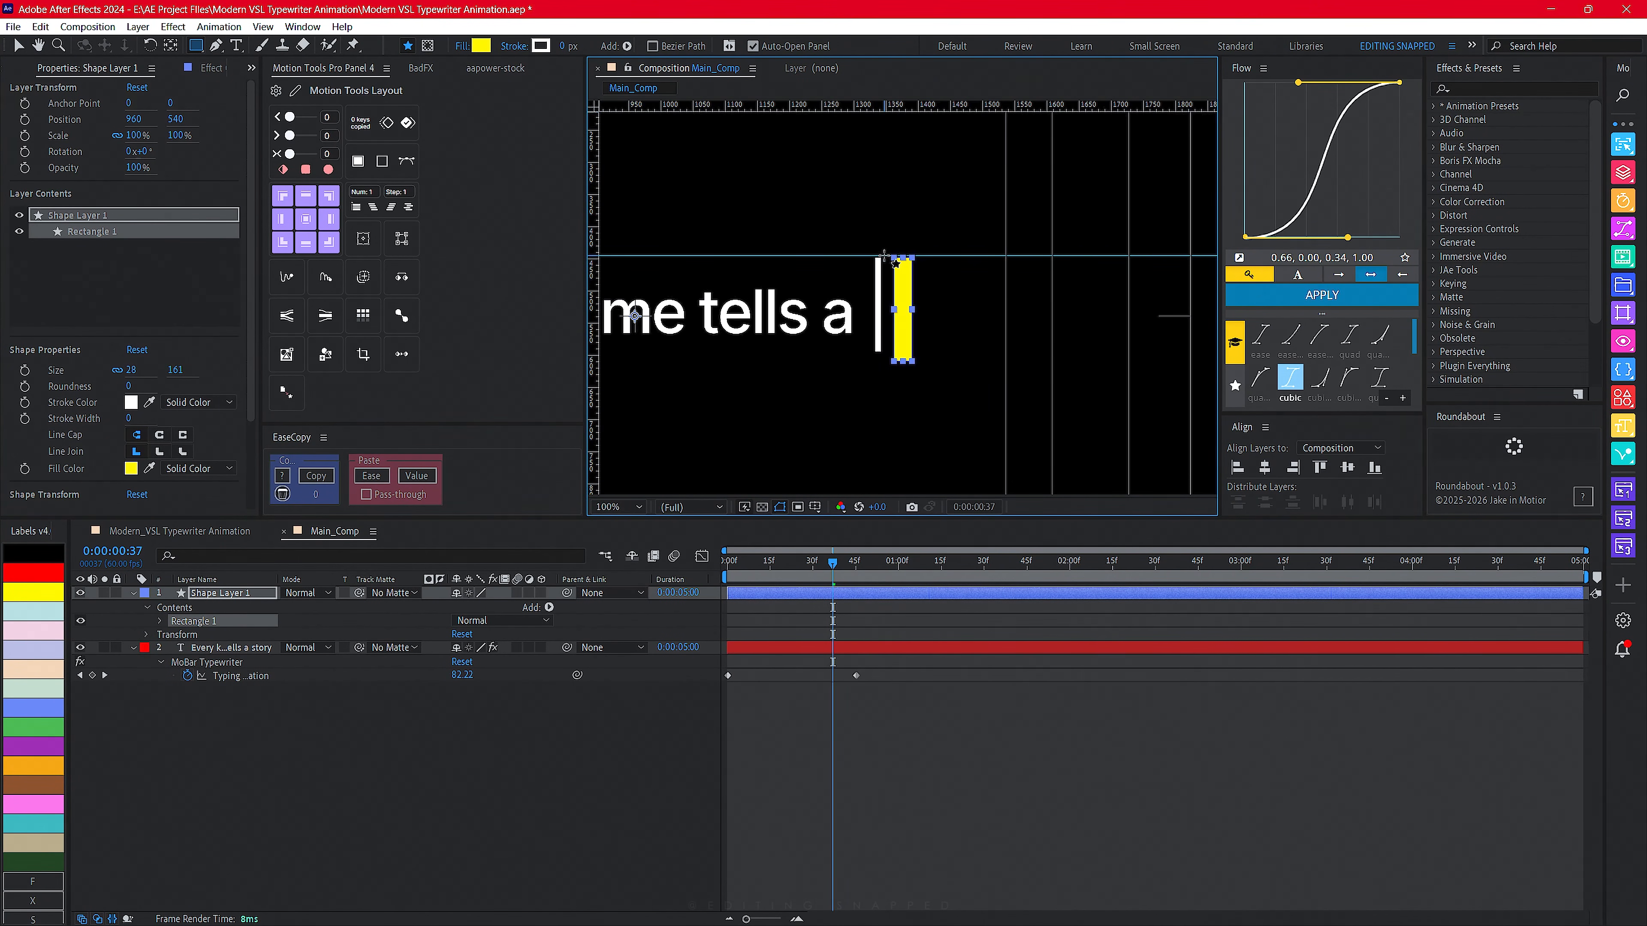
{"action": "scroll", "coordinate": [883, 257], "scroll_direction": "up", "scroll_amount": 1}
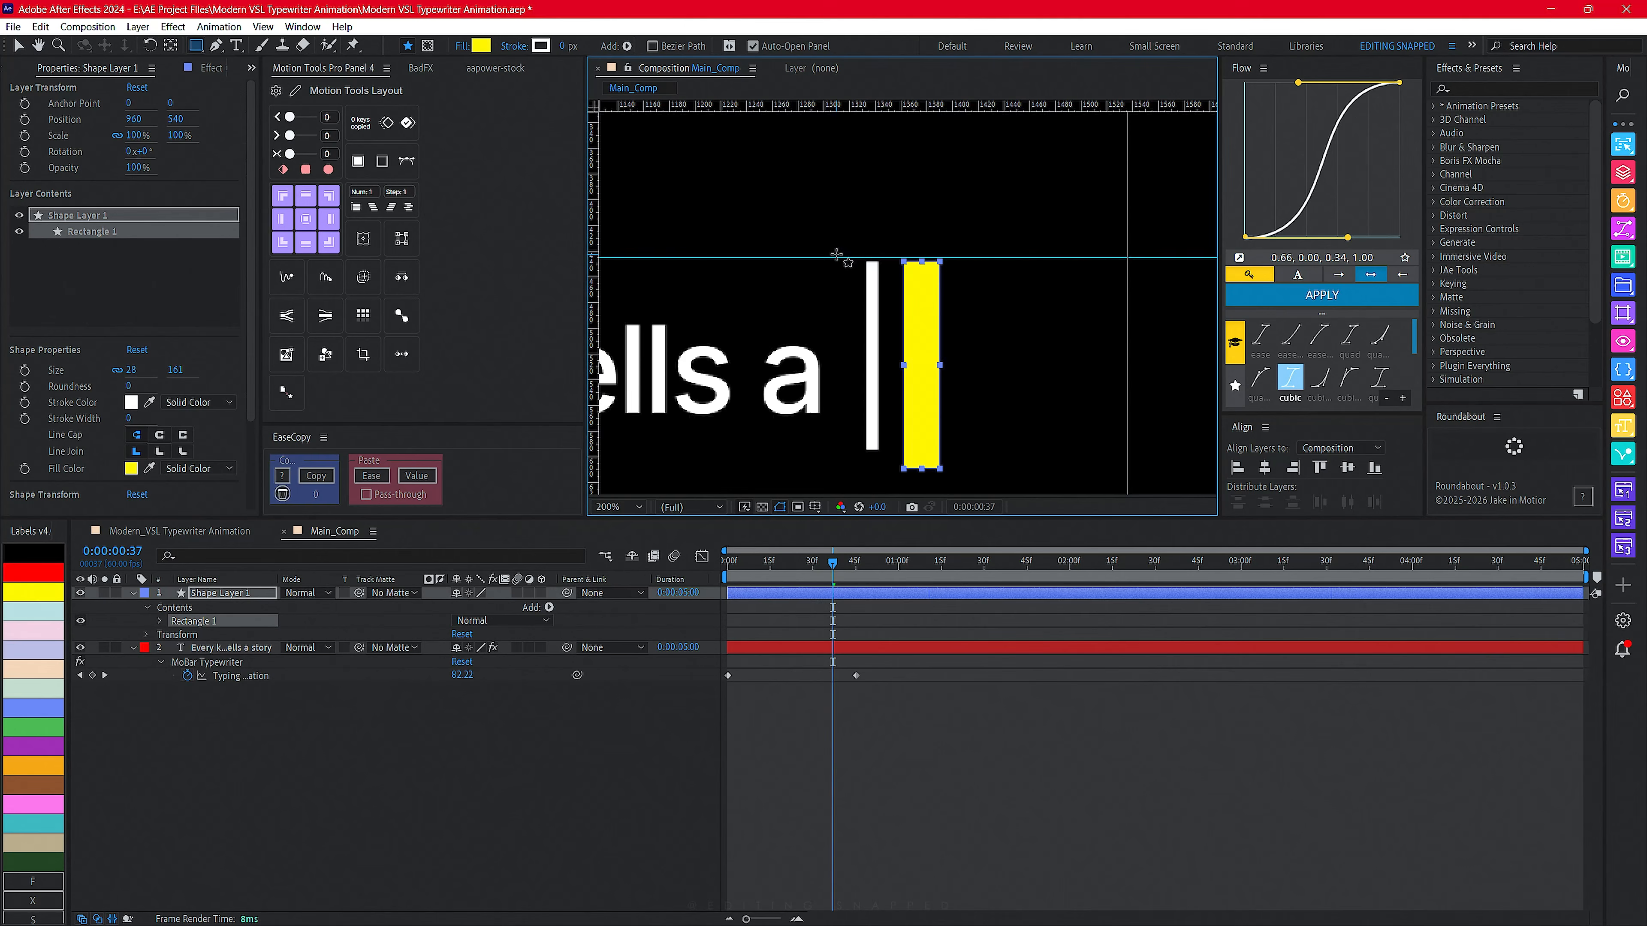
{"action": "key", "text": "v"}
{"action": "left_click_drag", "start_coordinate": [823, 258], "coordinate": [818, 261]}
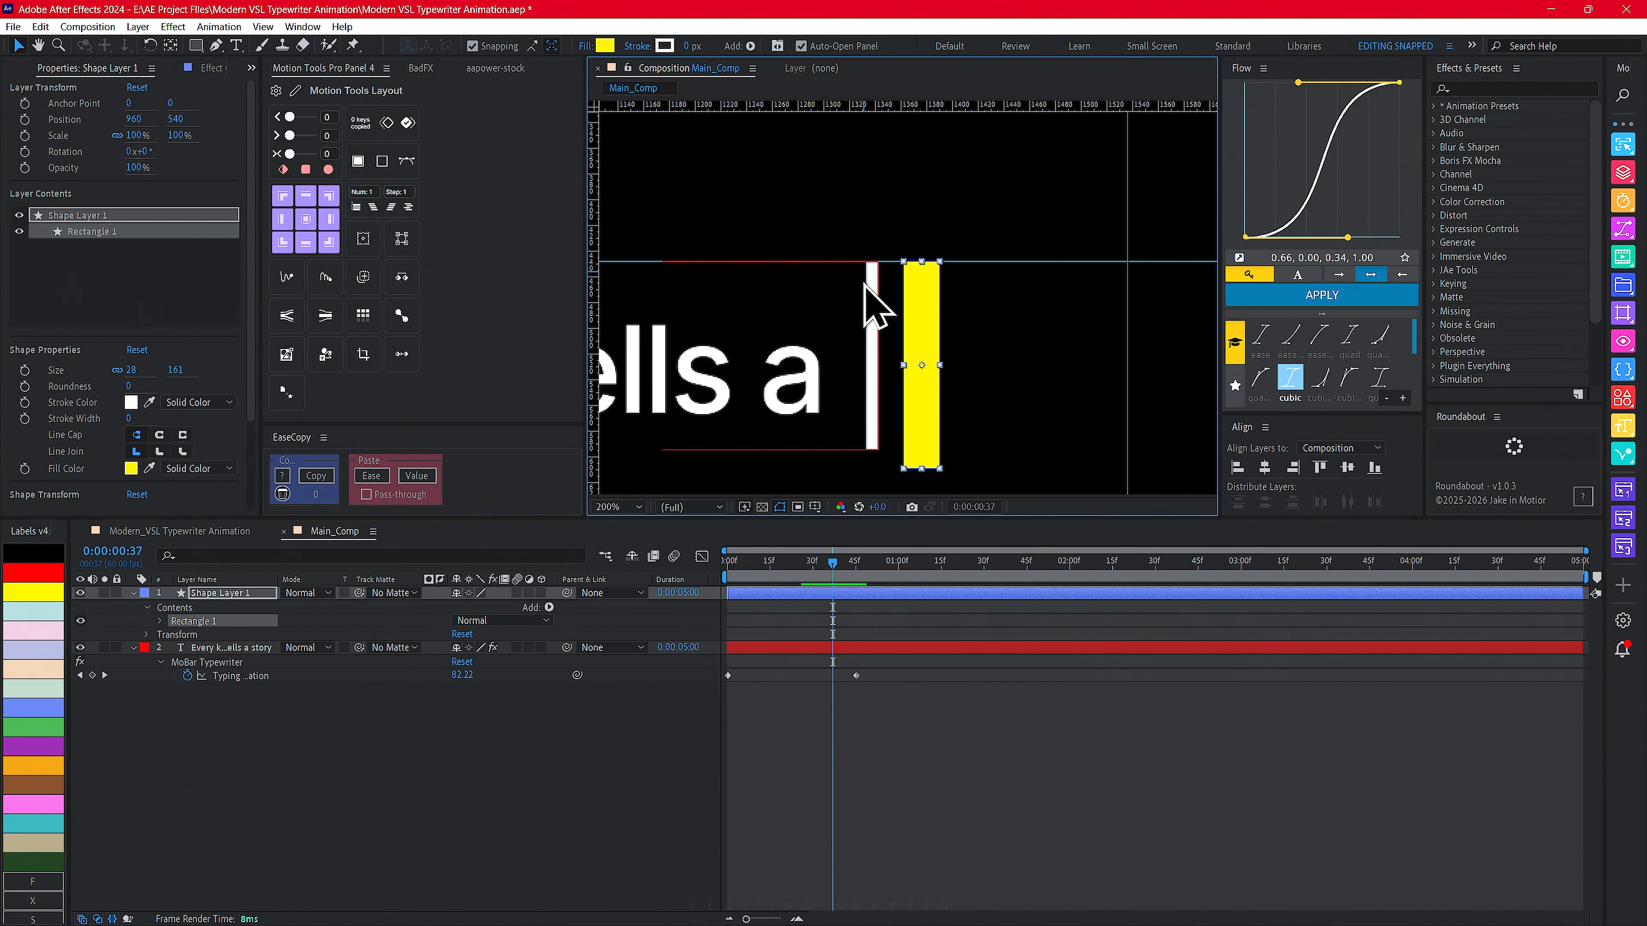
{"action": "left_click_drag", "start_coordinate": [752, 106], "coordinate": [753, 450]}
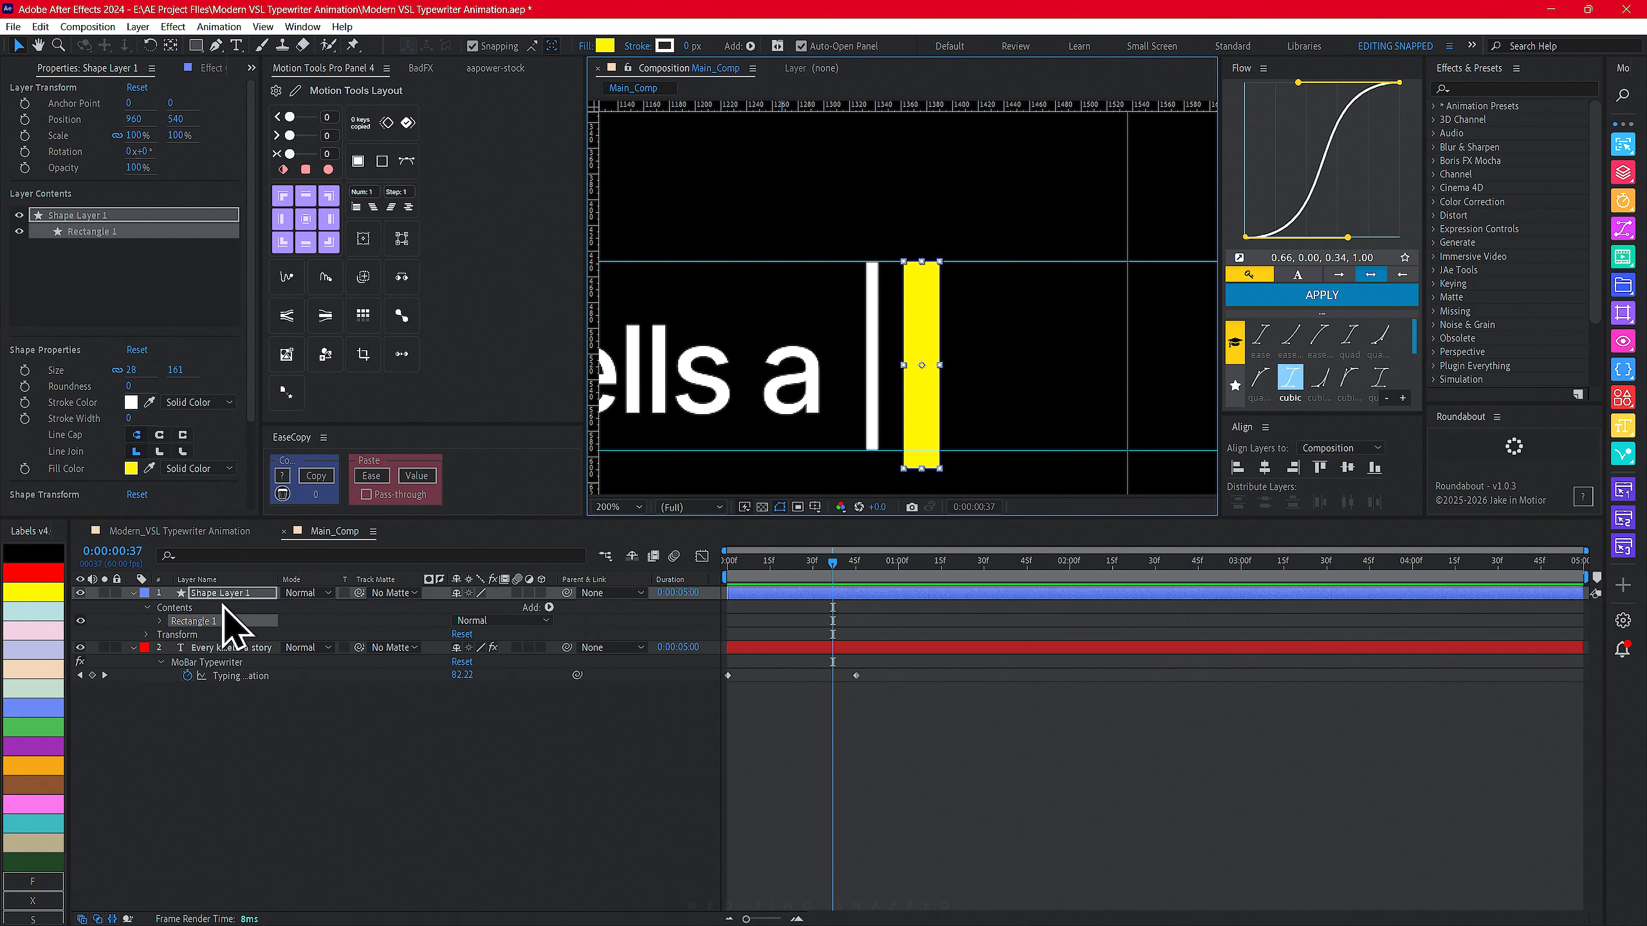
- Set the rectangle's height to 148 px and fit it between the two guides
{"action": "left_click", "coordinate": [206, 594]}
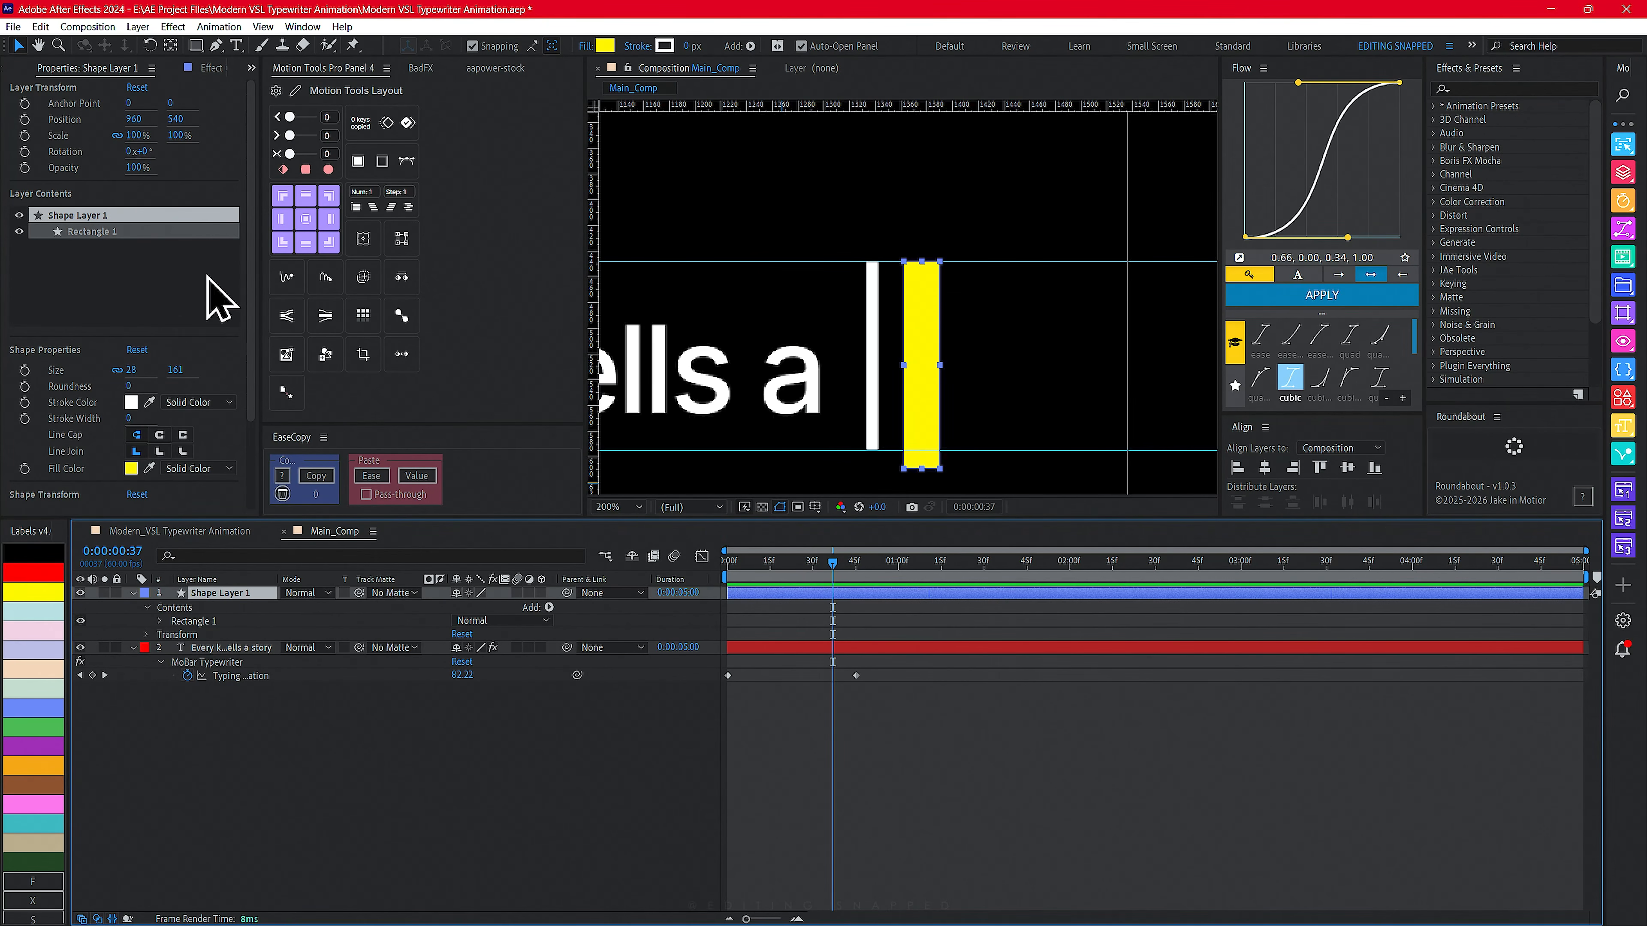
{"action": "left_click", "coordinate": [118, 371]}
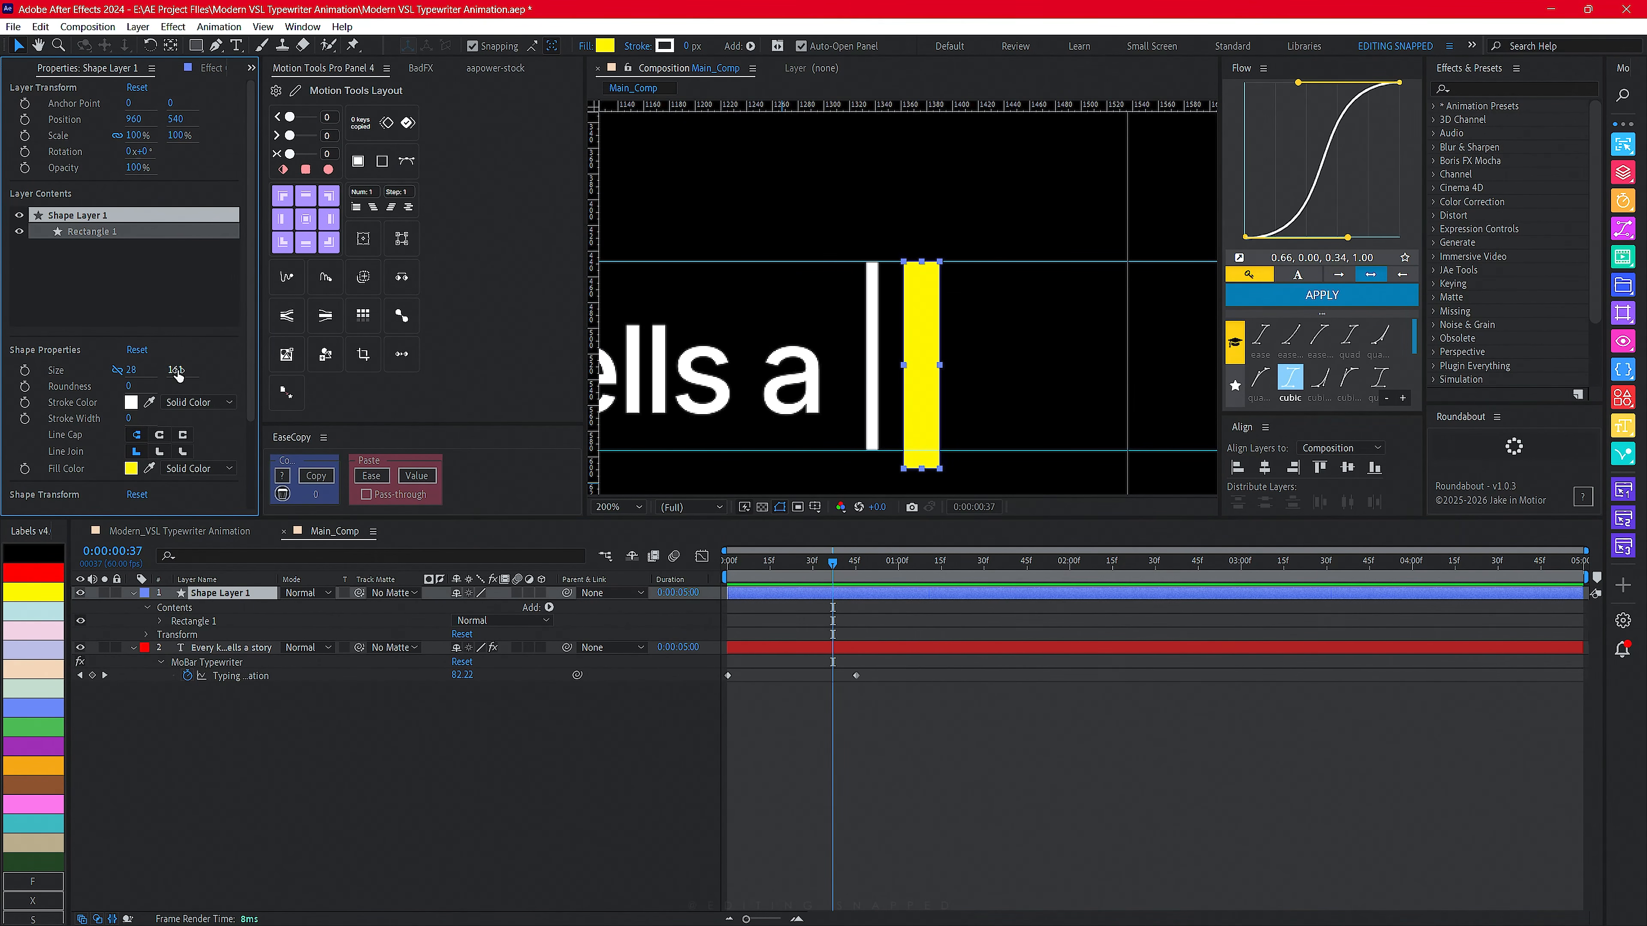
{"action": "left_click_drag", "start_coordinate": [178, 375], "coordinate": [159, 374]}
{"action": "left_click_drag", "start_coordinate": [913, 335], "coordinate": [896, 314]}
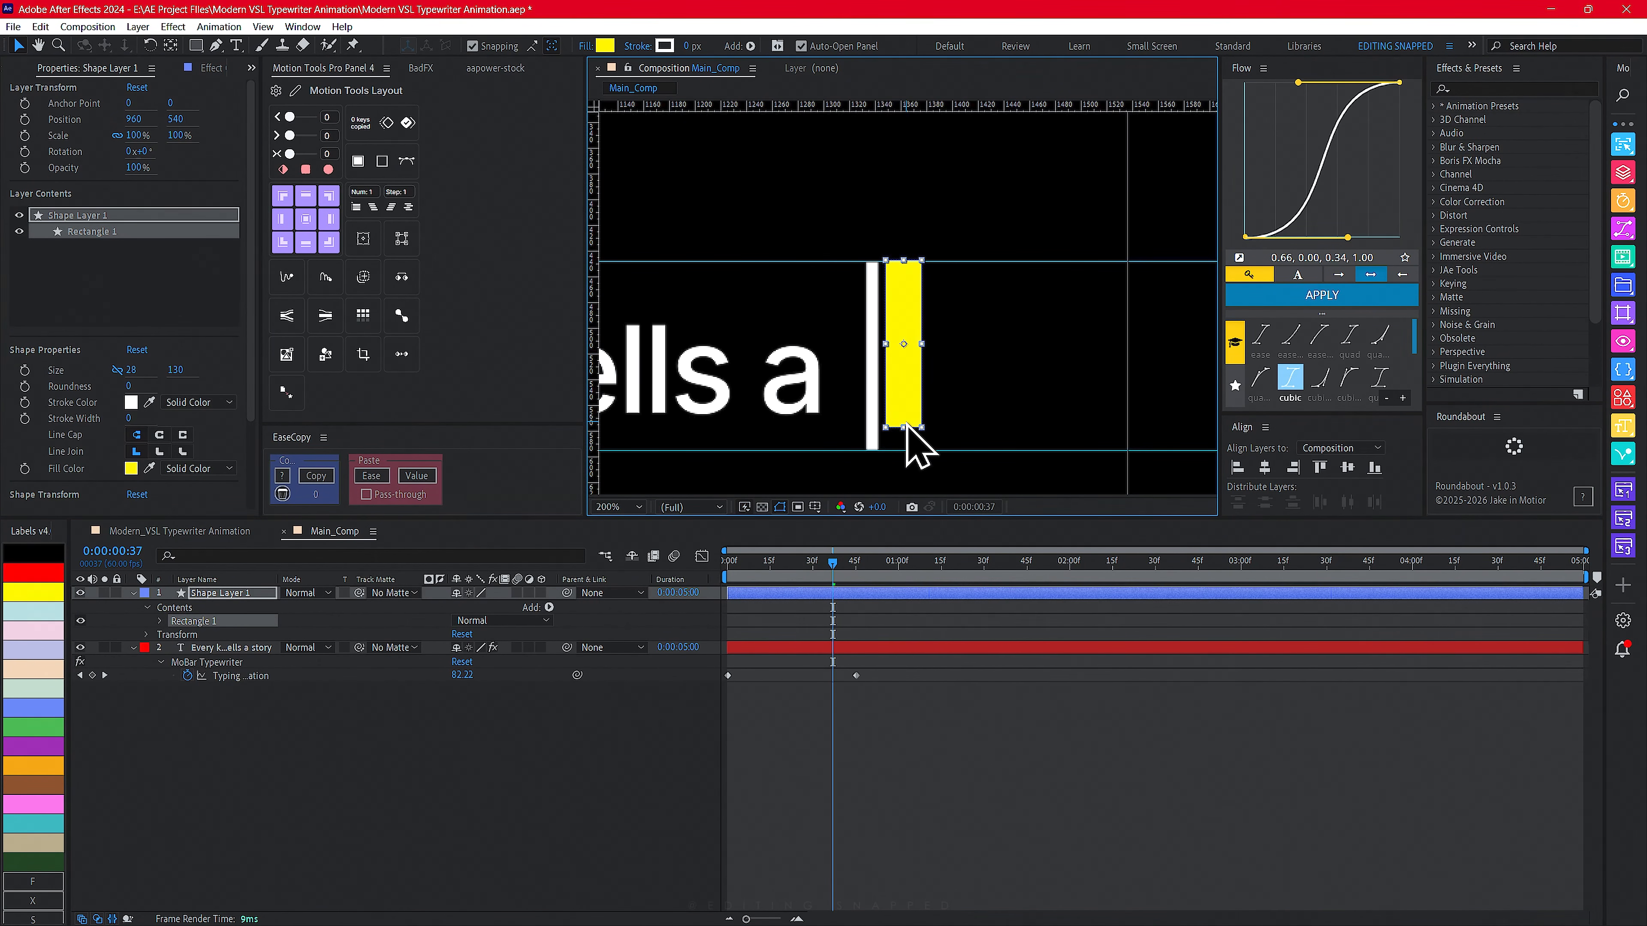
{"action": "left_click_drag", "start_coordinate": [175, 370], "coordinate": [193, 368]}
{"action": "left_click", "coordinate": [180, 371]}
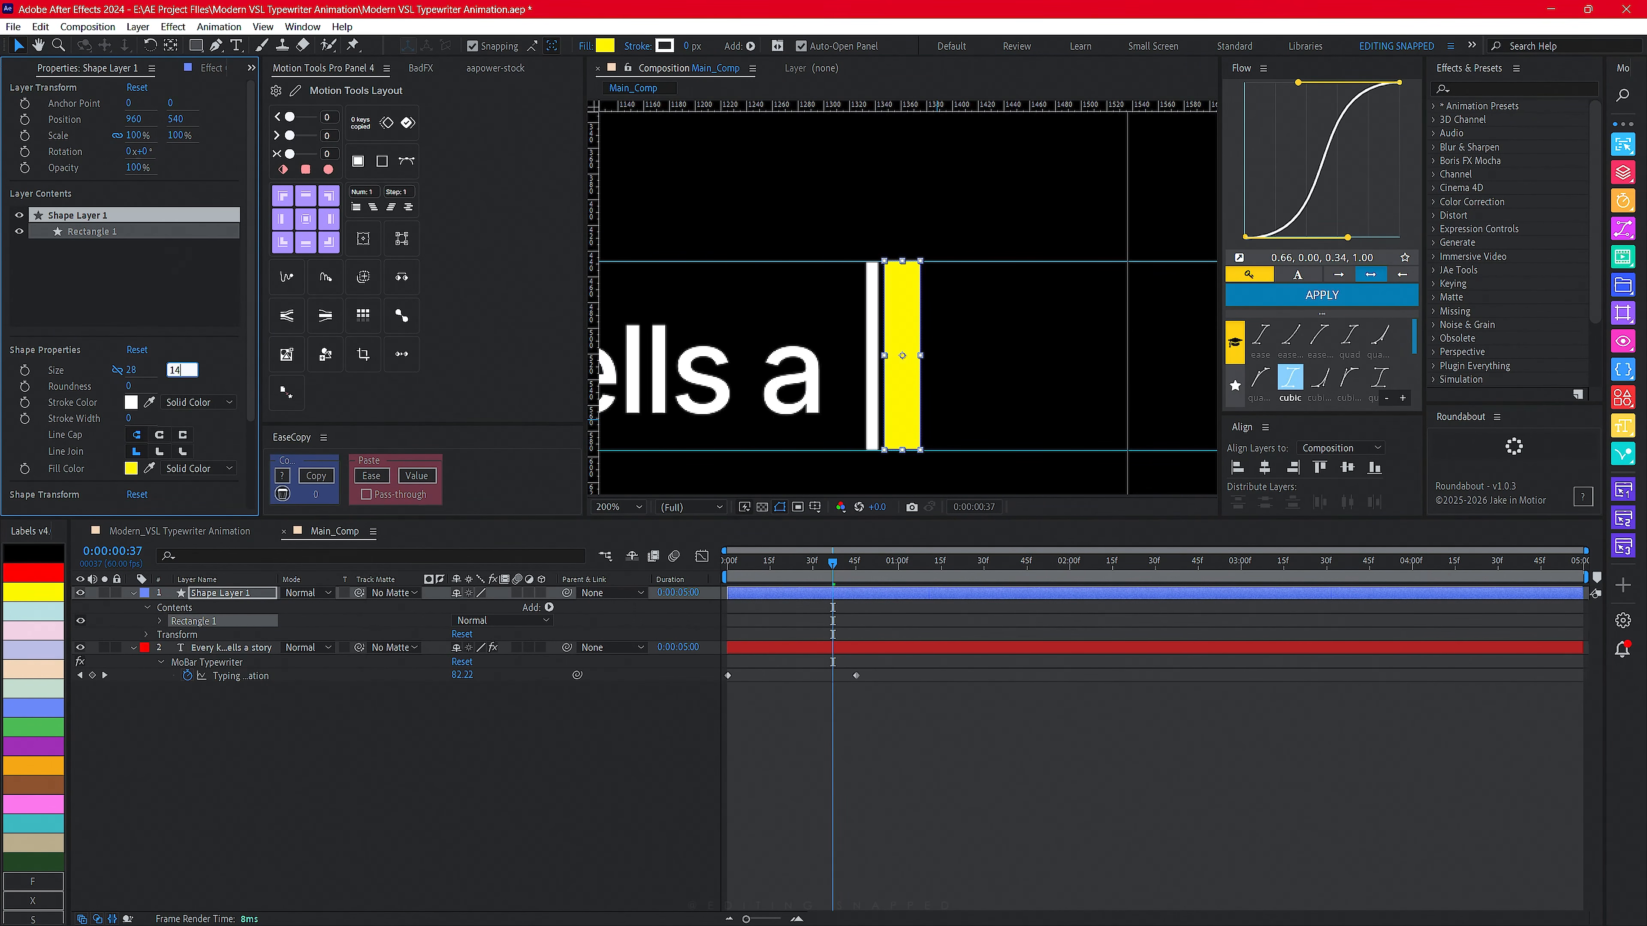
{"action": "type", "text": "148"}
{"action": "left_click", "coordinate": [788, 750]}
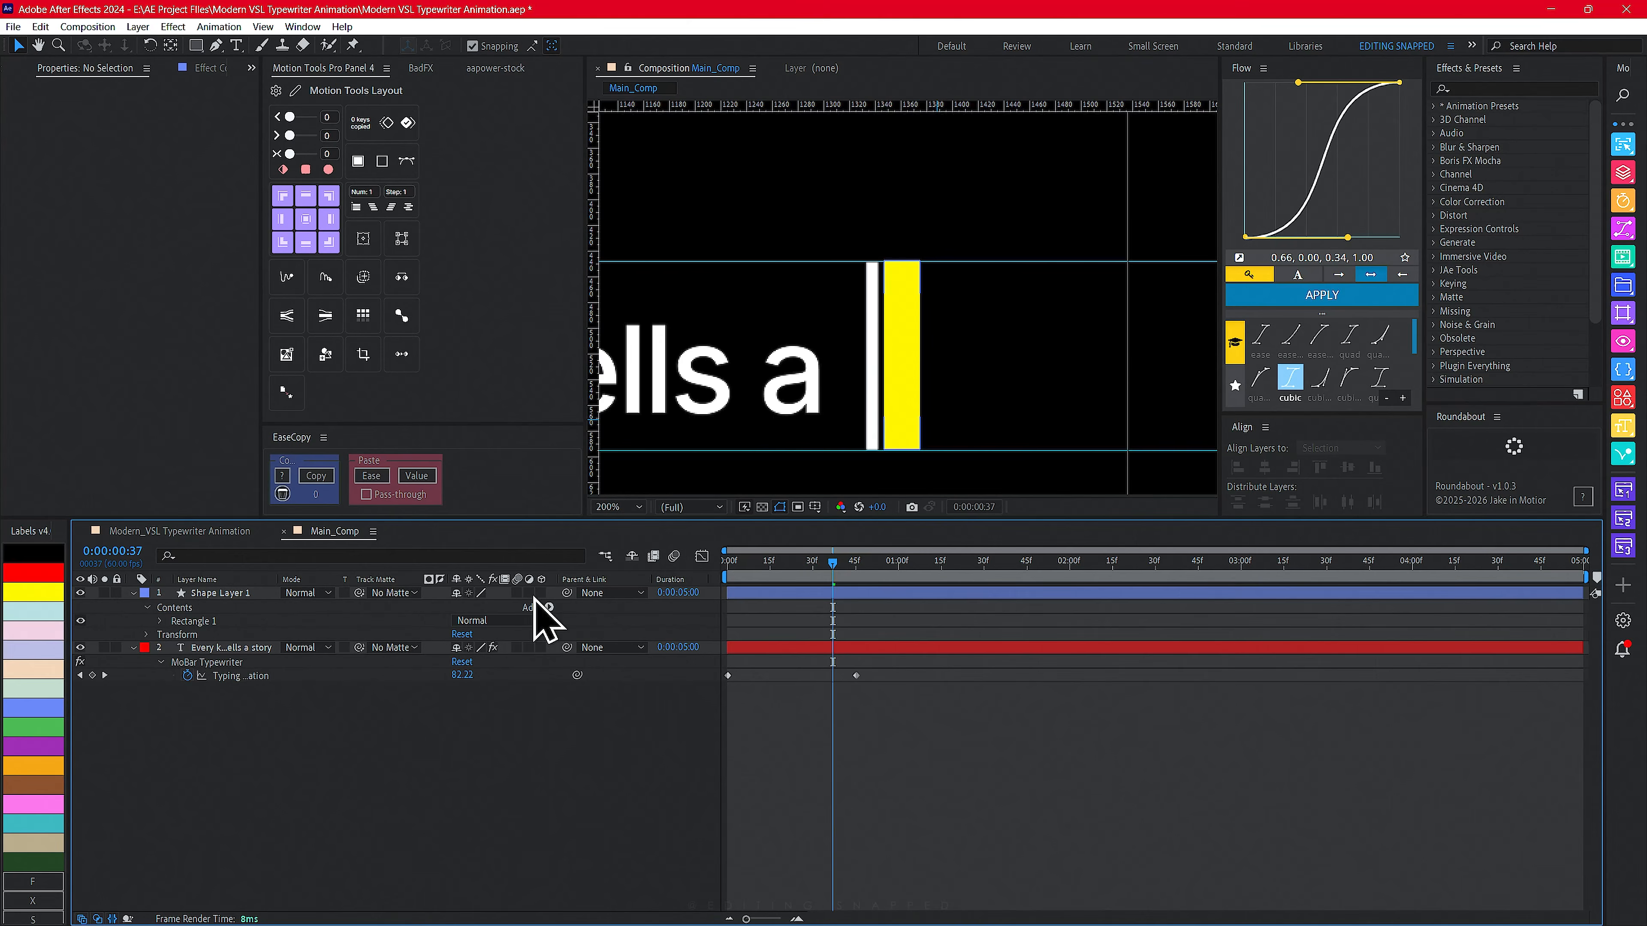
- Vertically center both the rectangle shape layer and the text layer in the composition
{"action": "left_click", "coordinate": [214, 592]}
{"action": "left_click", "coordinate": [1347, 467]}
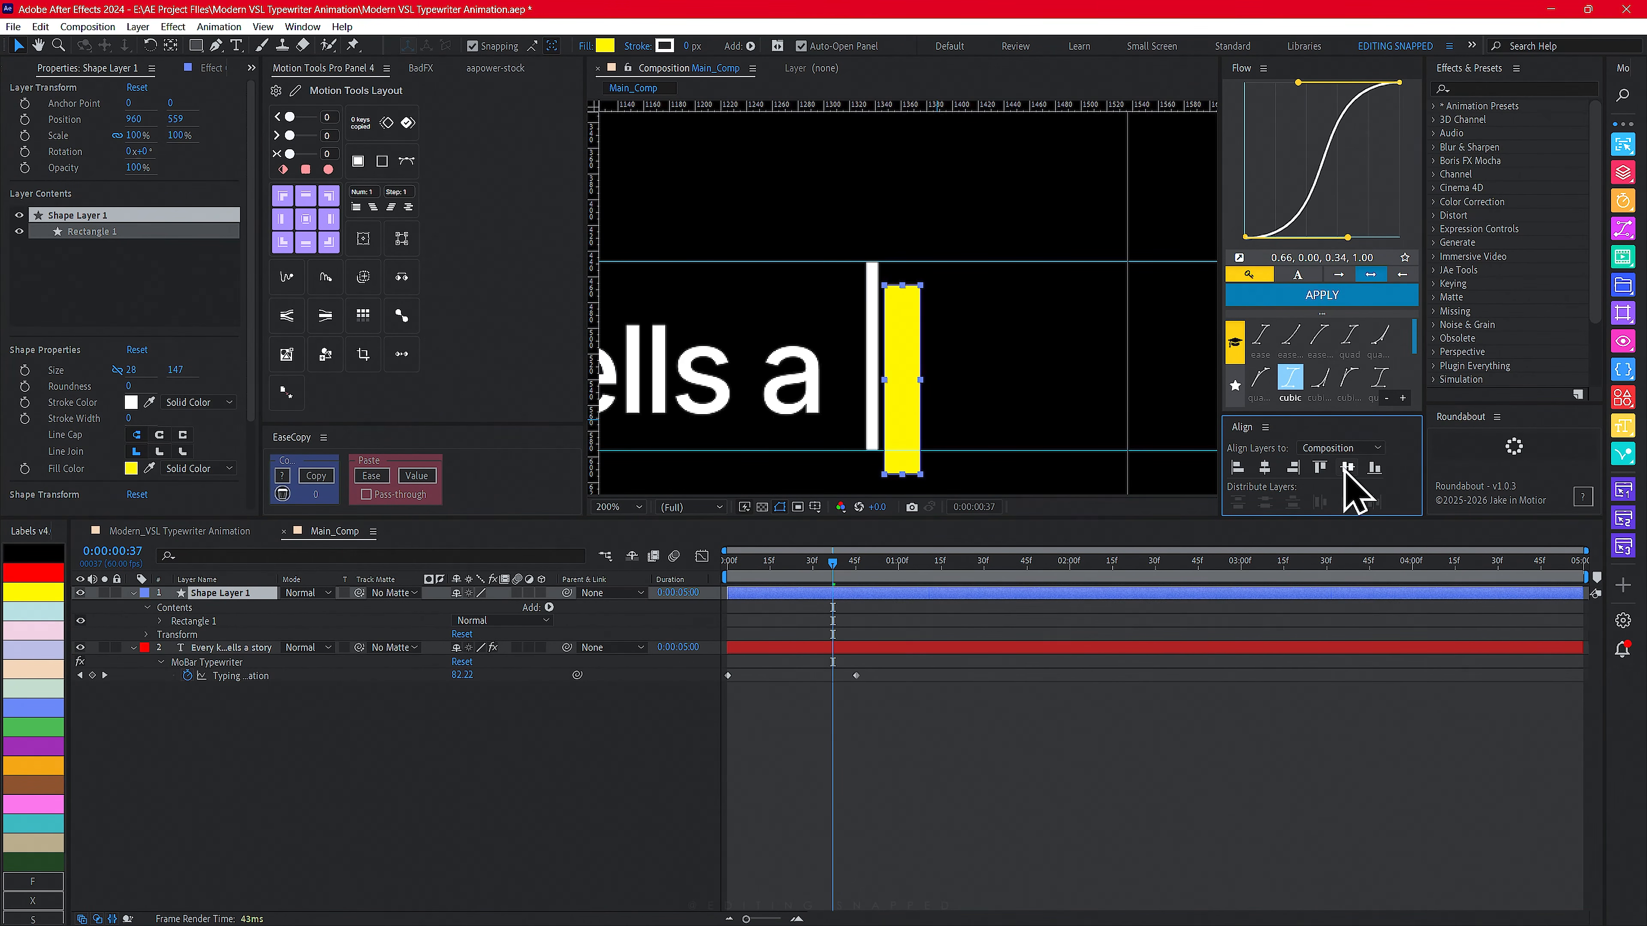
{"action": "left_click", "coordinate": [674, 647]}
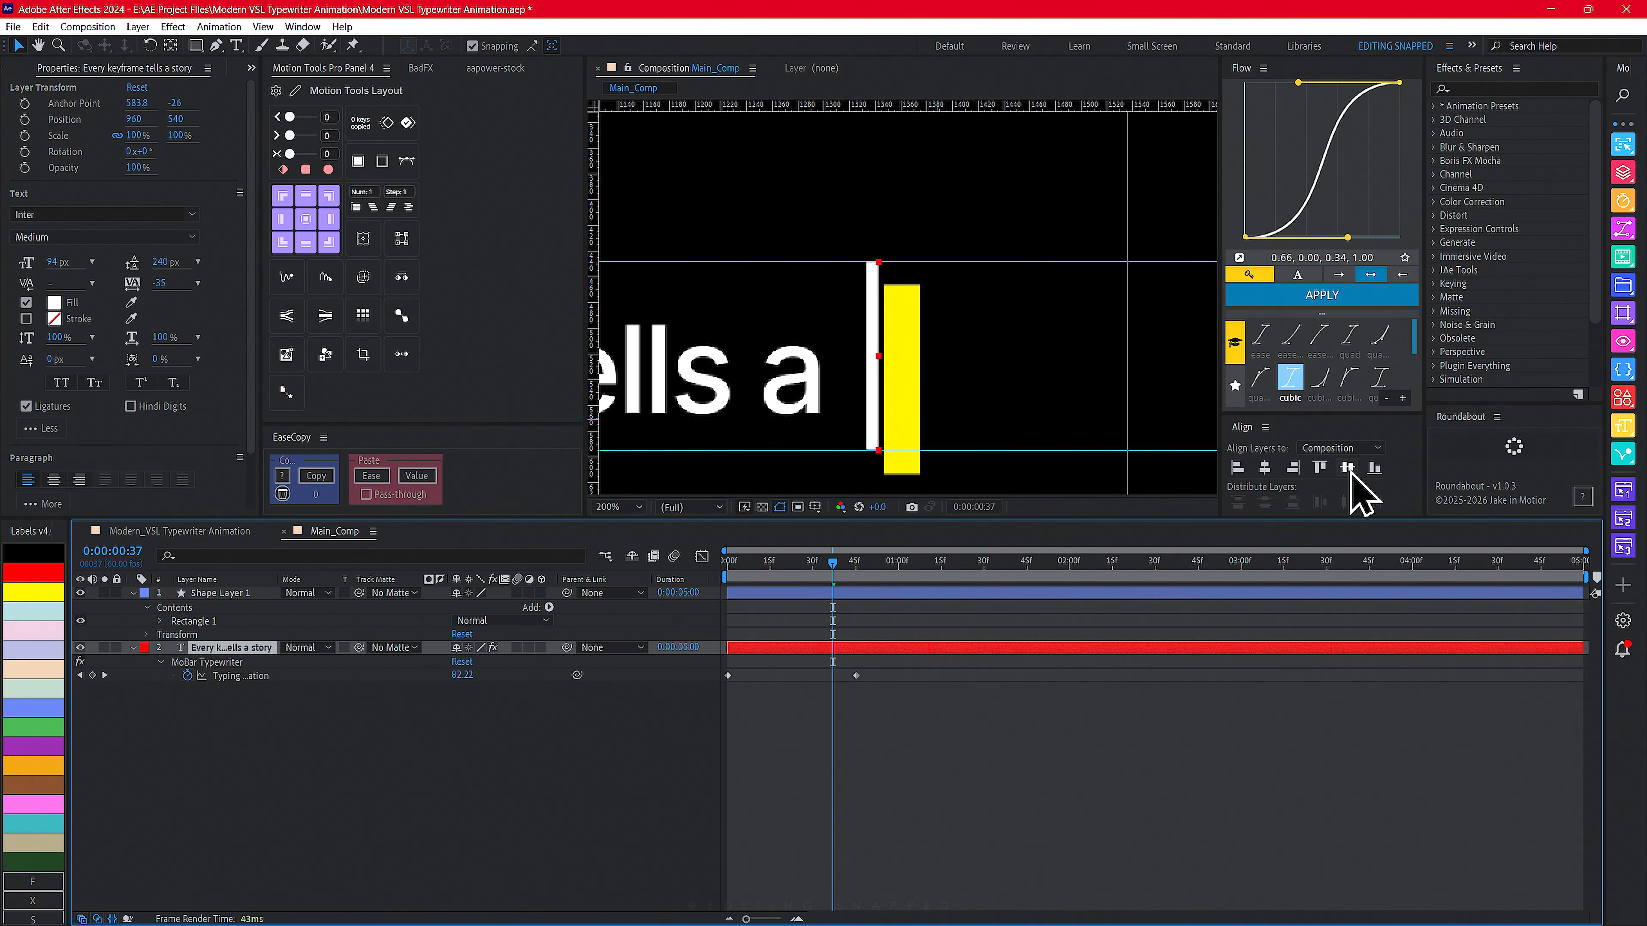
{"action": "left_click", "coordinate": [1348, 468]}
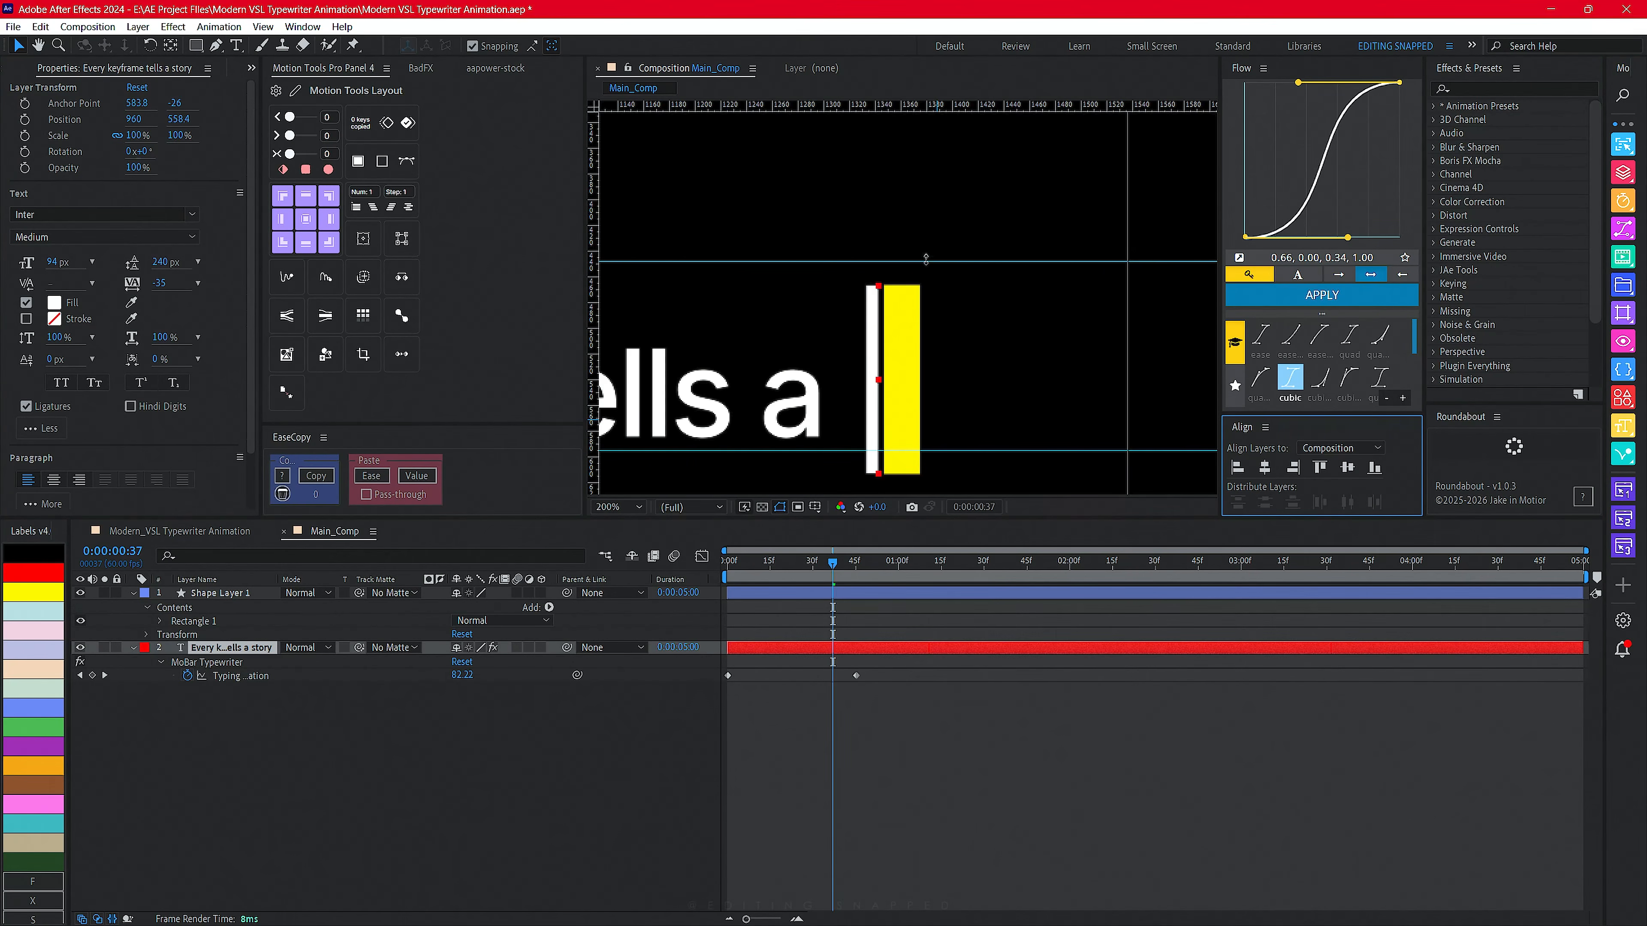
- Move the two horizontal guides down to the new top and bottom of the cursor
{"action": "left_click_drag", "start_coordinate": [926, 259], "coordinate": [939, 286]}
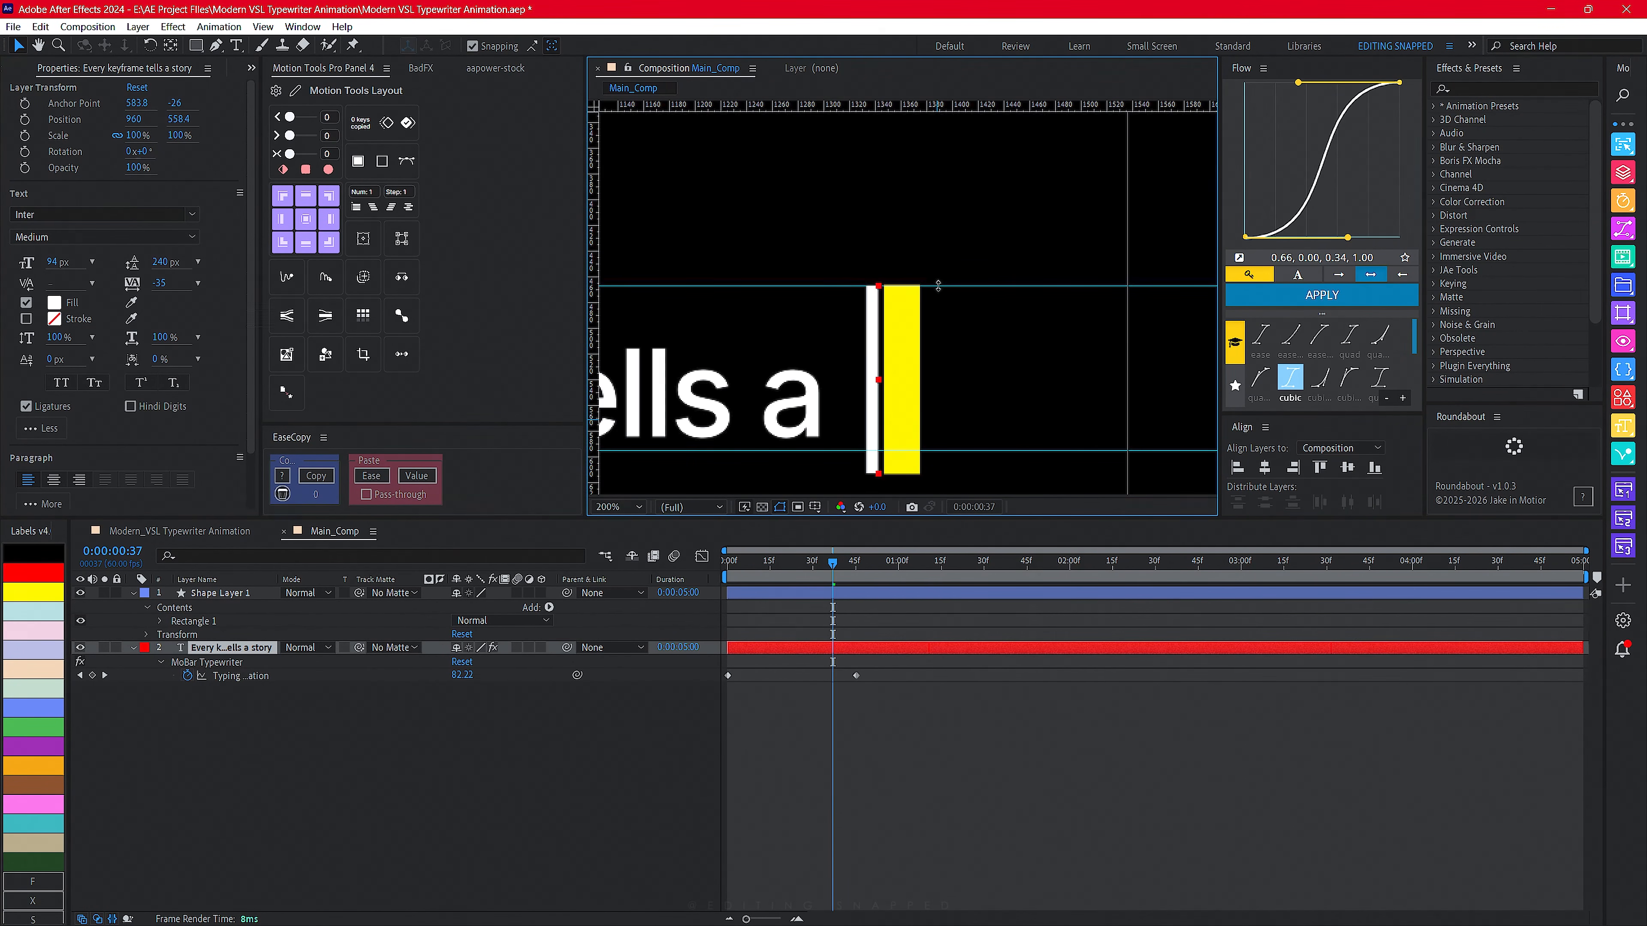
{"action": "left_click_drag", "start_coordinate": [934, 448], "coordinate": [937, 474]}
{"action": "left_click", "coordinate": [338, 845]}
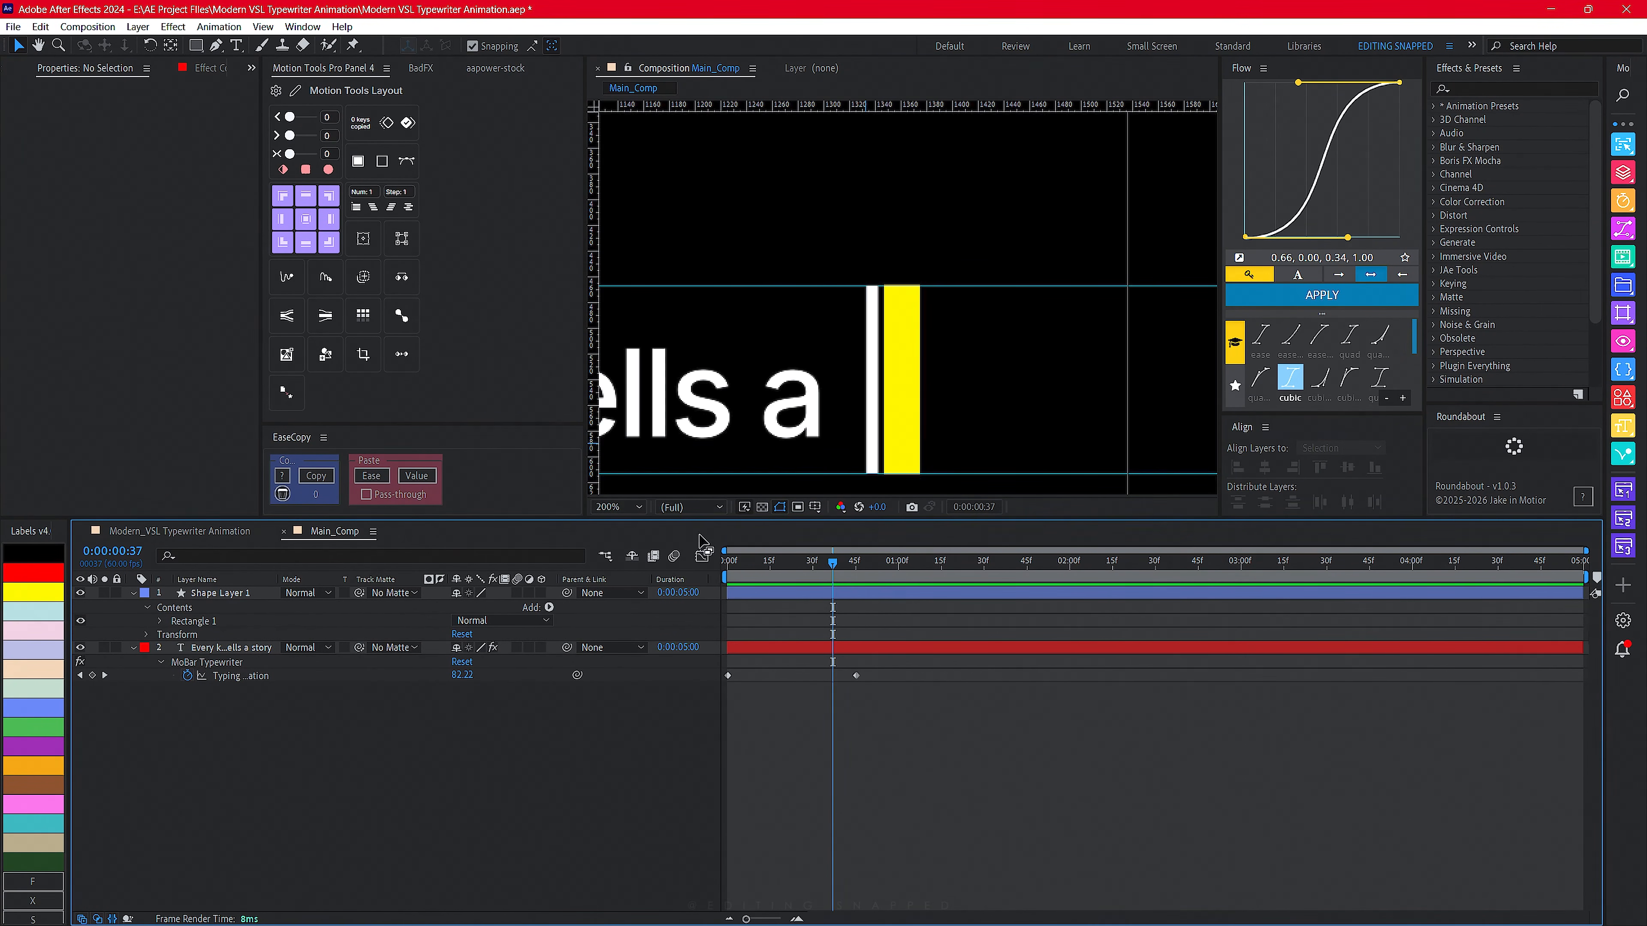
- Set the Typewriter effect's Cursor Color to the rectangle's yellow with the eyedropper
{"action": "left_click", "coordinate": [224, 649]}
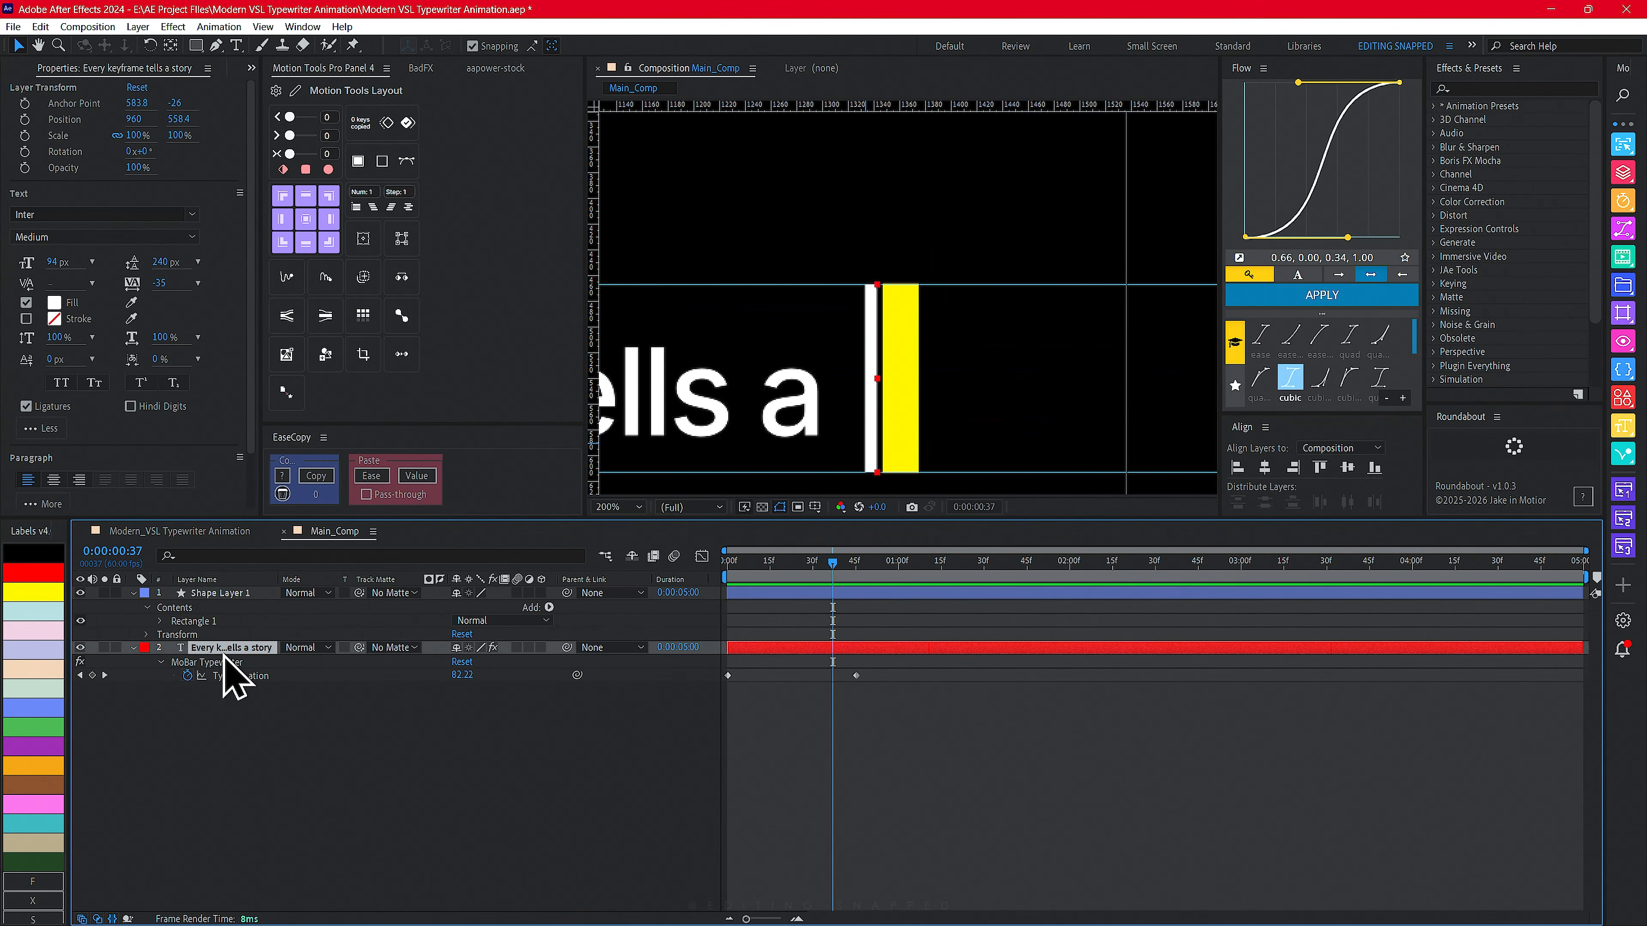
{"action": "left_click", "coordinate": [252, 67]}
{"action": "left_click", "coordinate": [285, 123]}
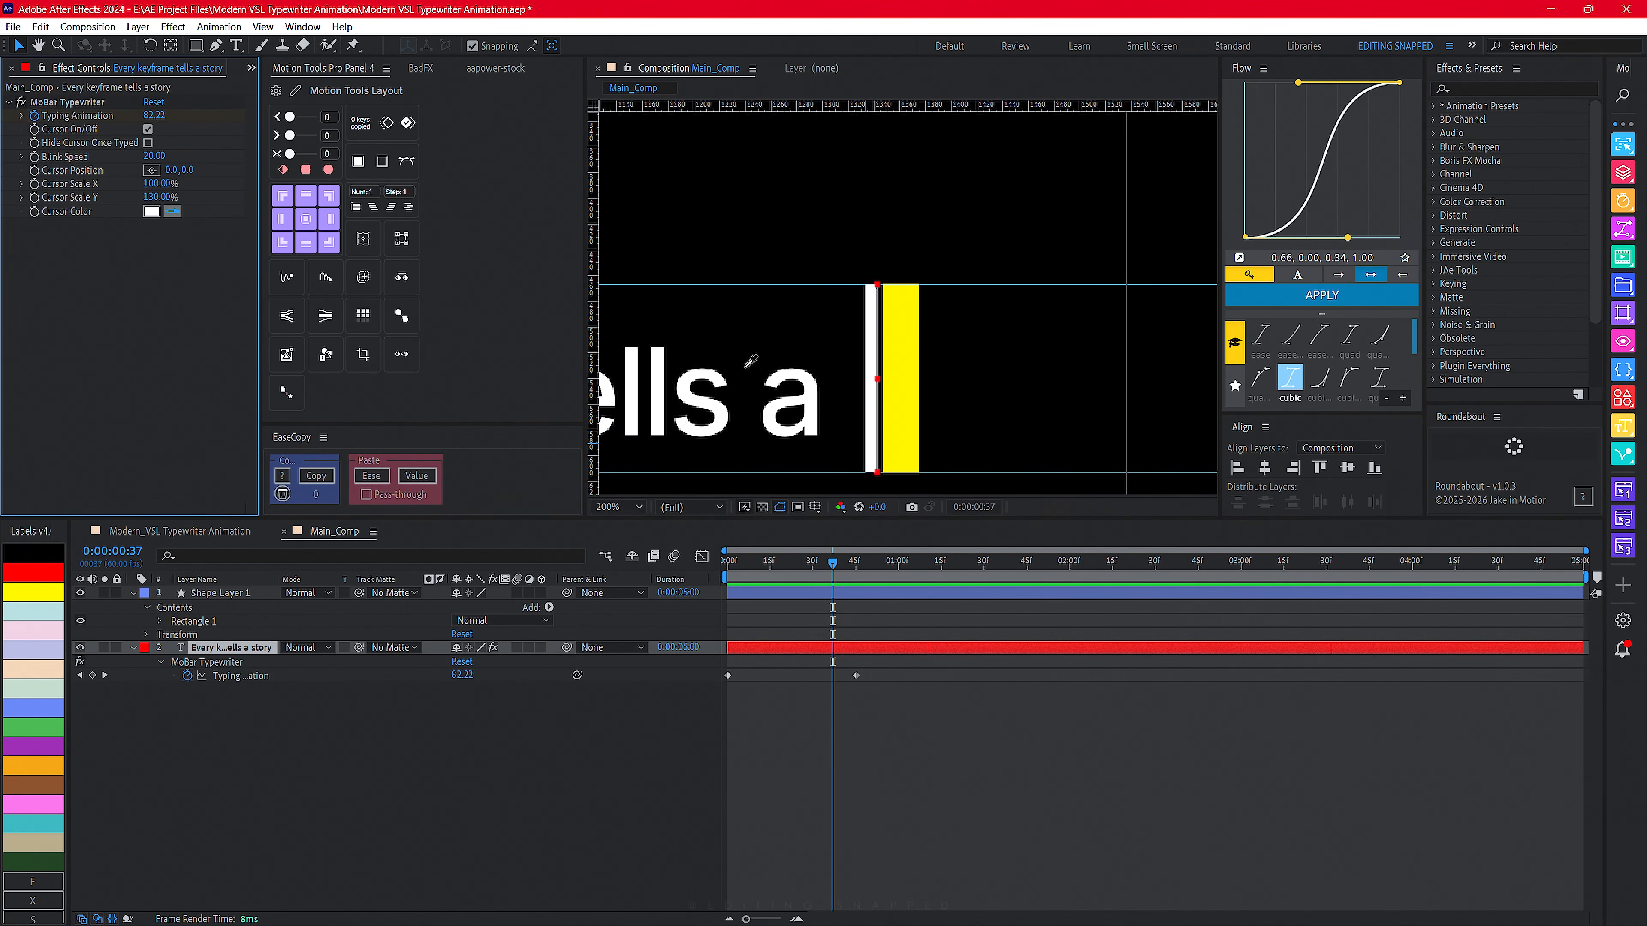
{"action": "left_click", "coordinate": [908, 353]}
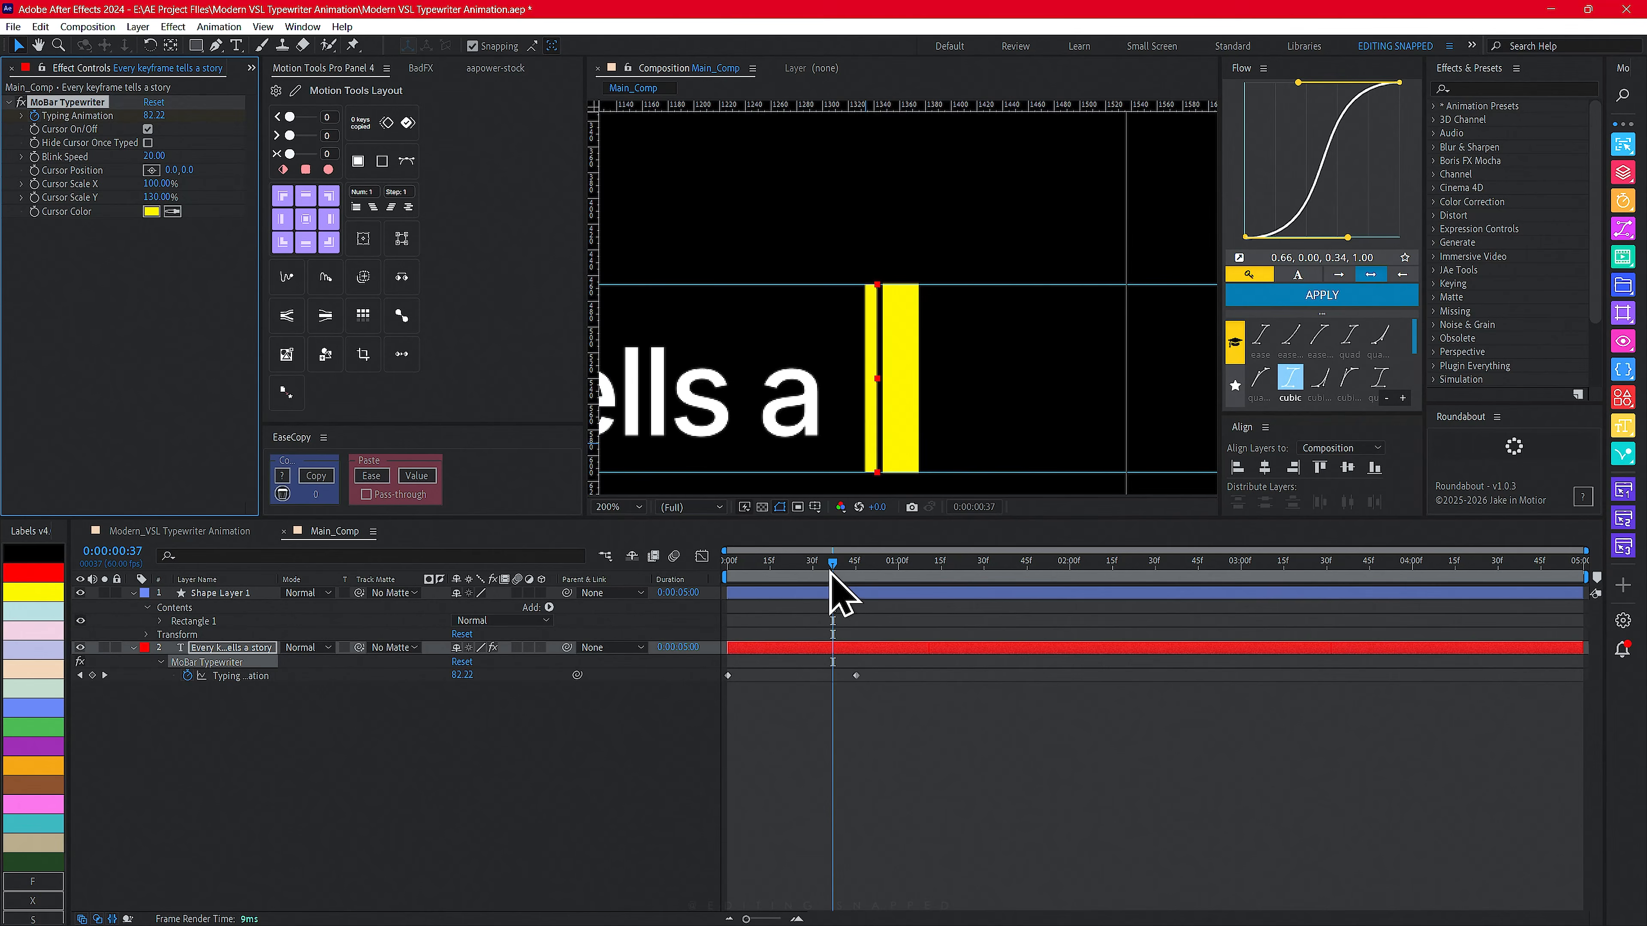
- Rename the rectangle shape layer to Cursor
{"action": "mouse_move", "coordinate": [831, 570]}
{"action": "left_mouse_down"}
{"action": "mouse_move", "coordinate": [857, 575]}
{"action": "mouse_move", "coordinate": [829, 574]}
{"action": "left_mouse_up"}
{"action": "left_click", "coordinate": [621, 507]}
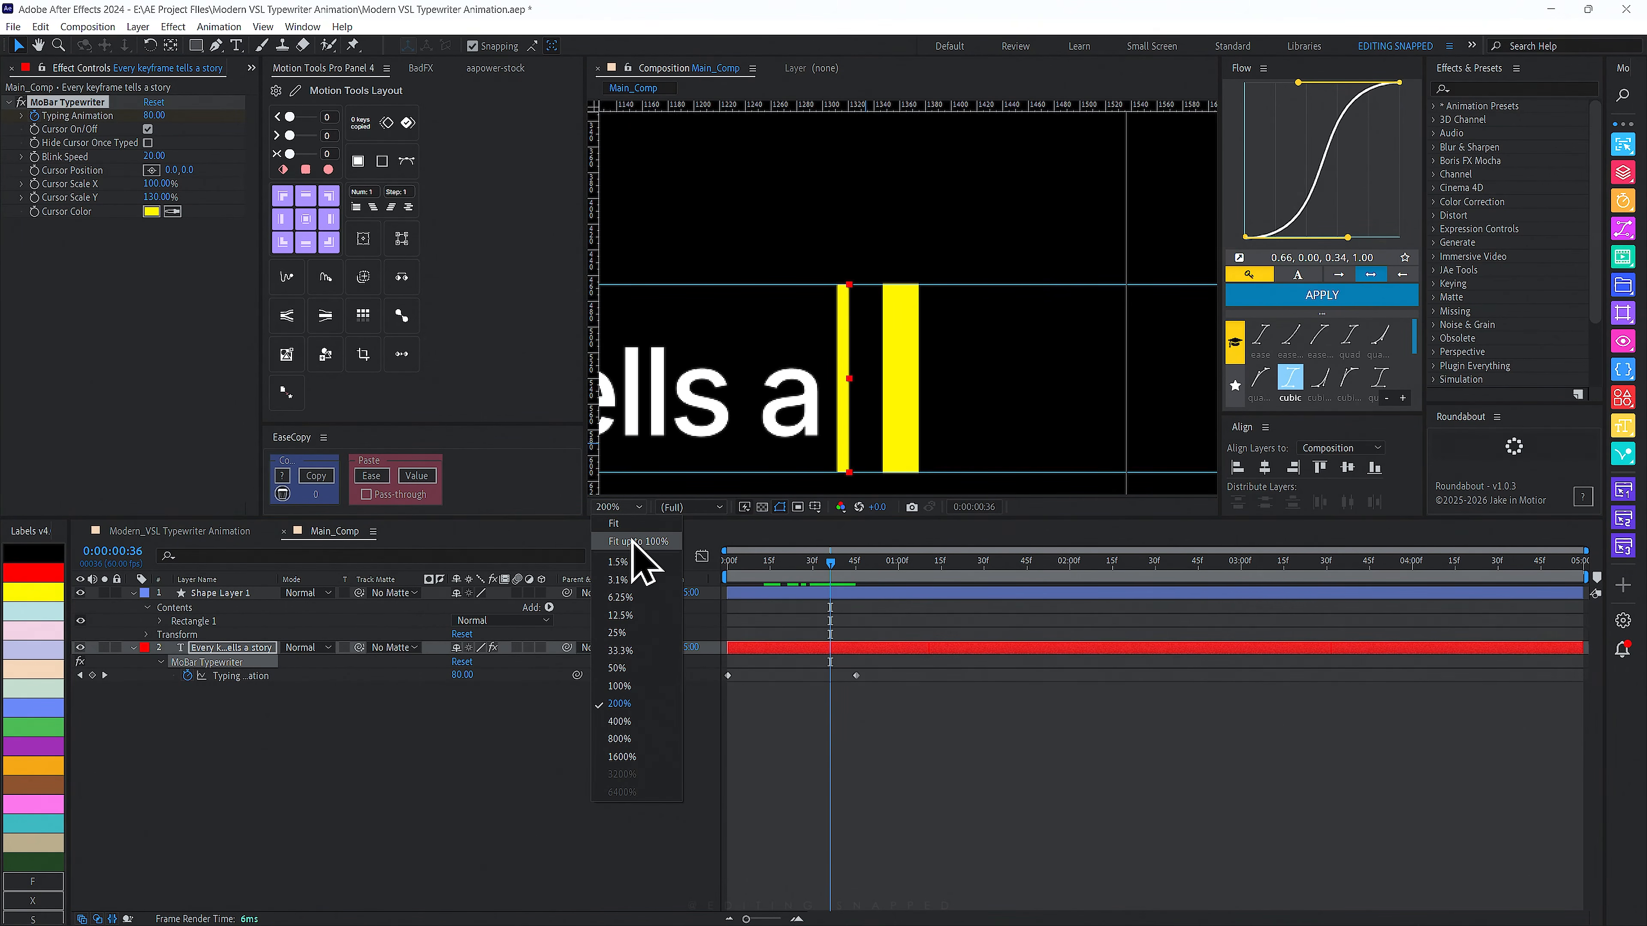
{"action": "left_click", "coordinate": [632, 538]}
{"action": "left_click", "coordinate": [214, 593]}
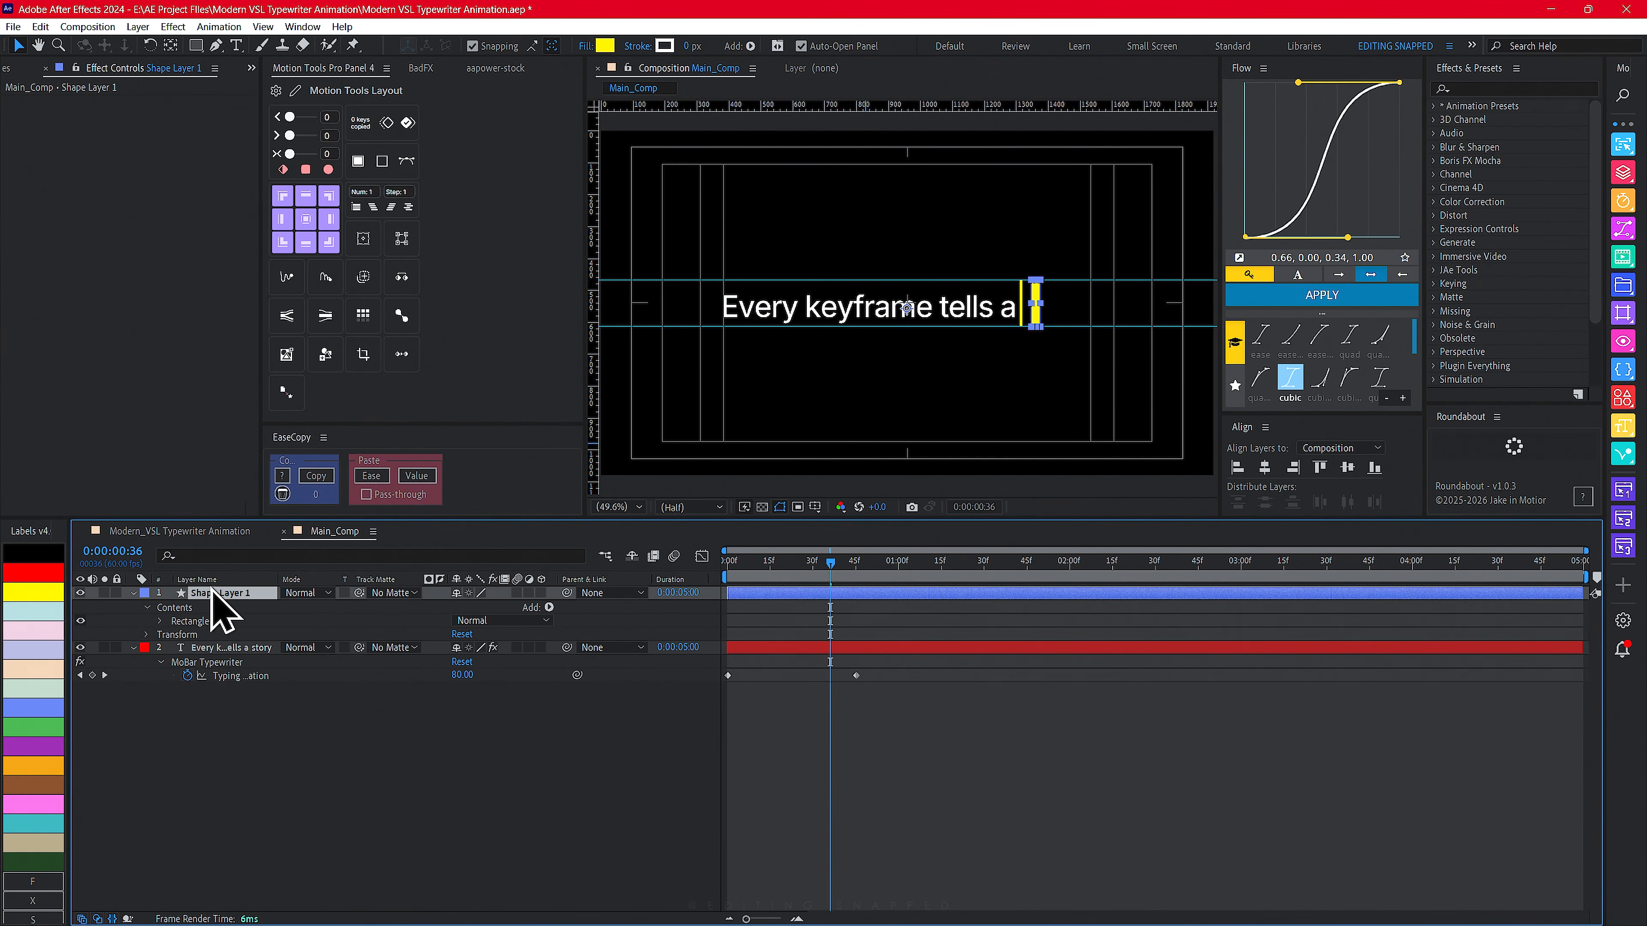
{"action": "type", "text": "Cursor"}
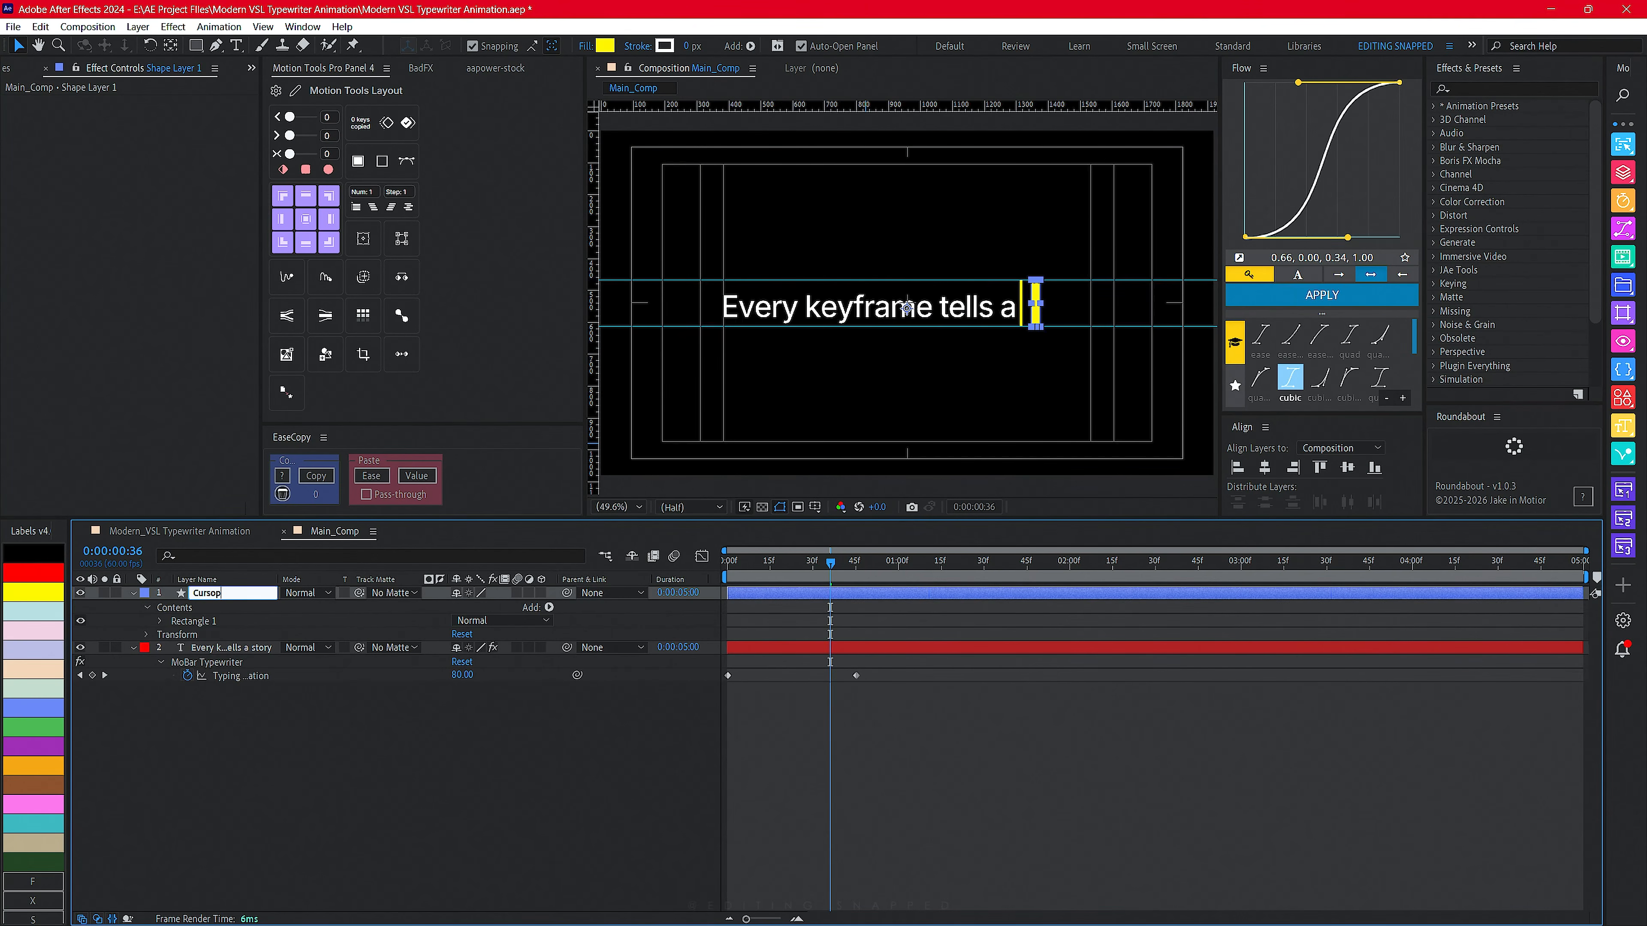
{"action": "key", "text": "Return"}
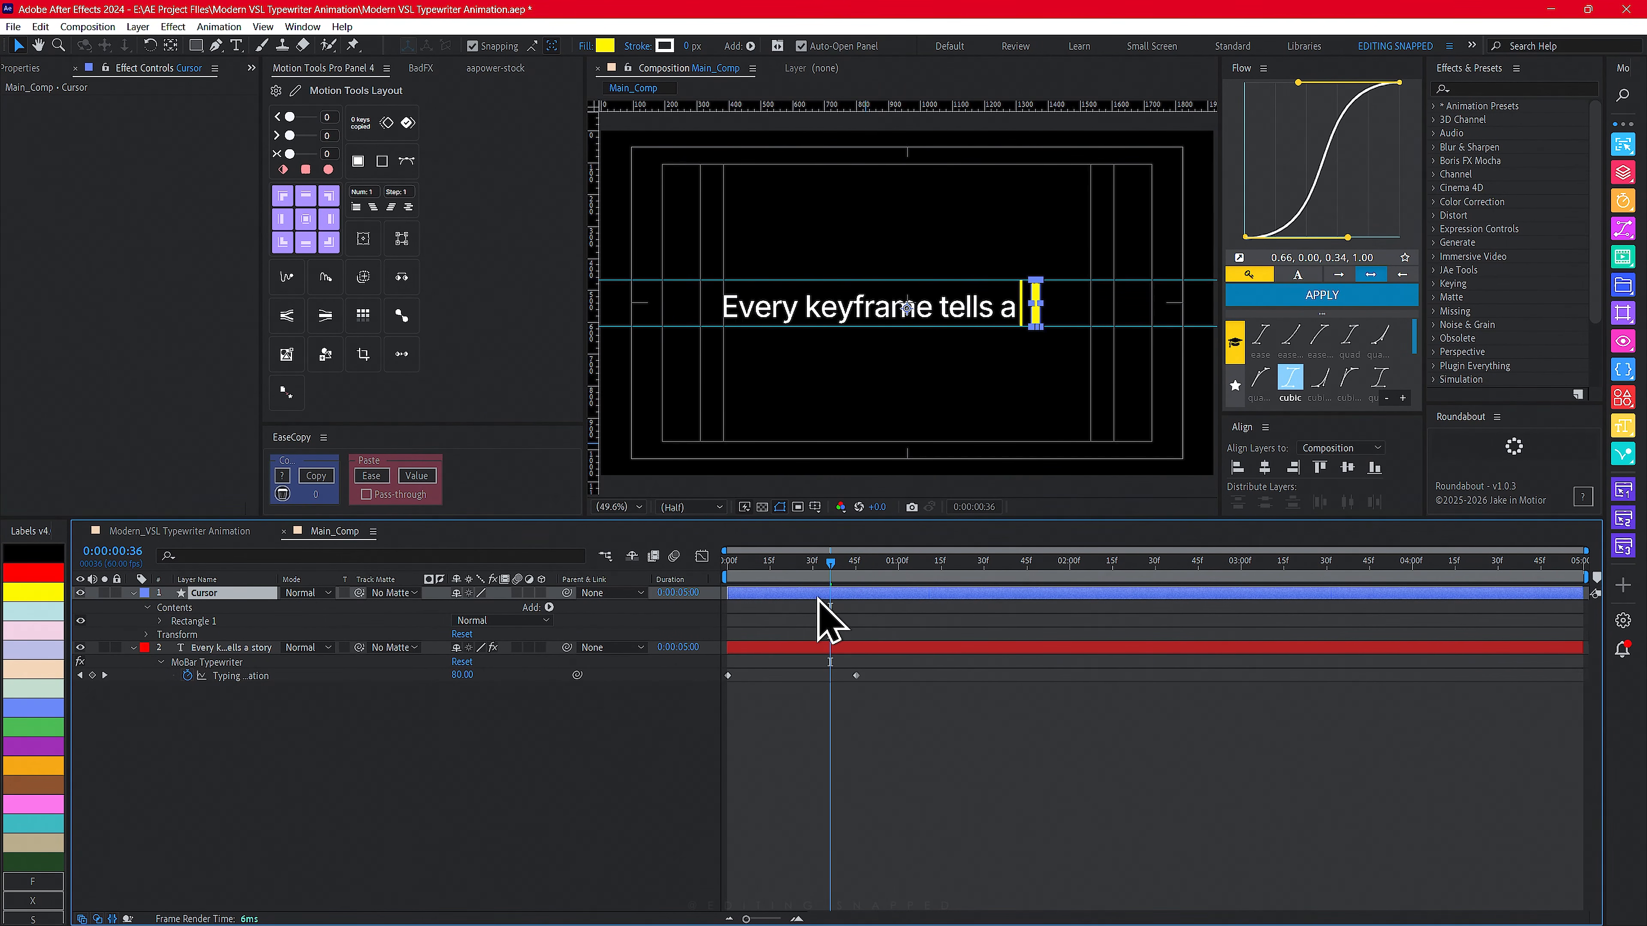
- Center the Cursor layer horizontally in the composition
{"action": "left_click", "coordinate": [1265, 467]}
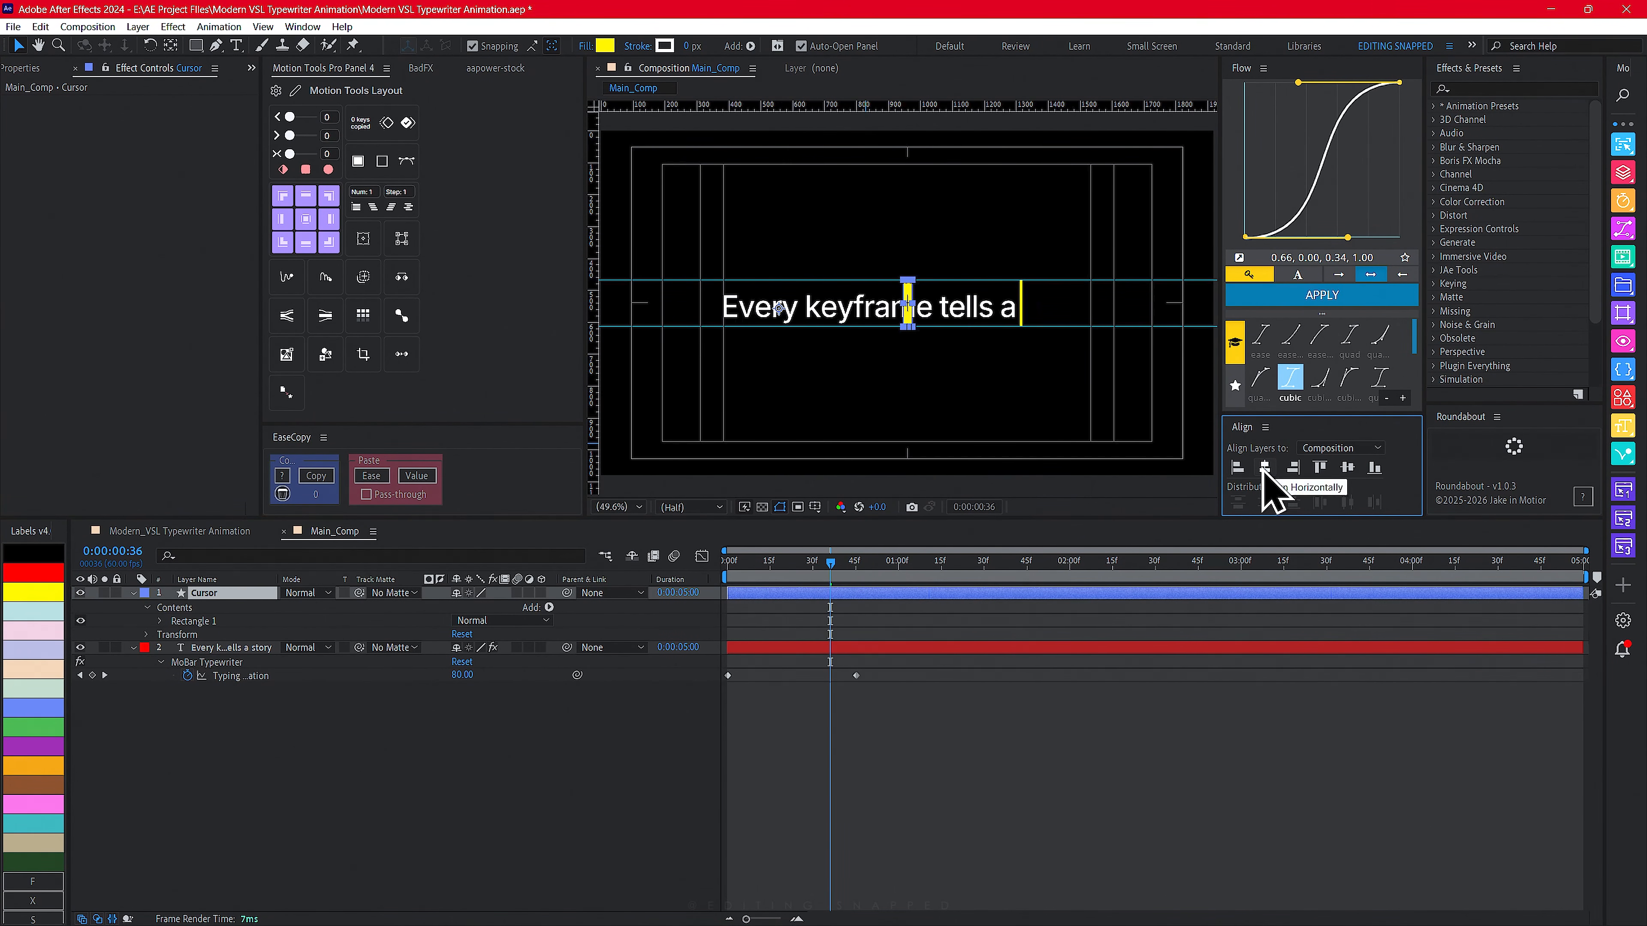
{"action": "left_click", "coordinate": [496, 765]}
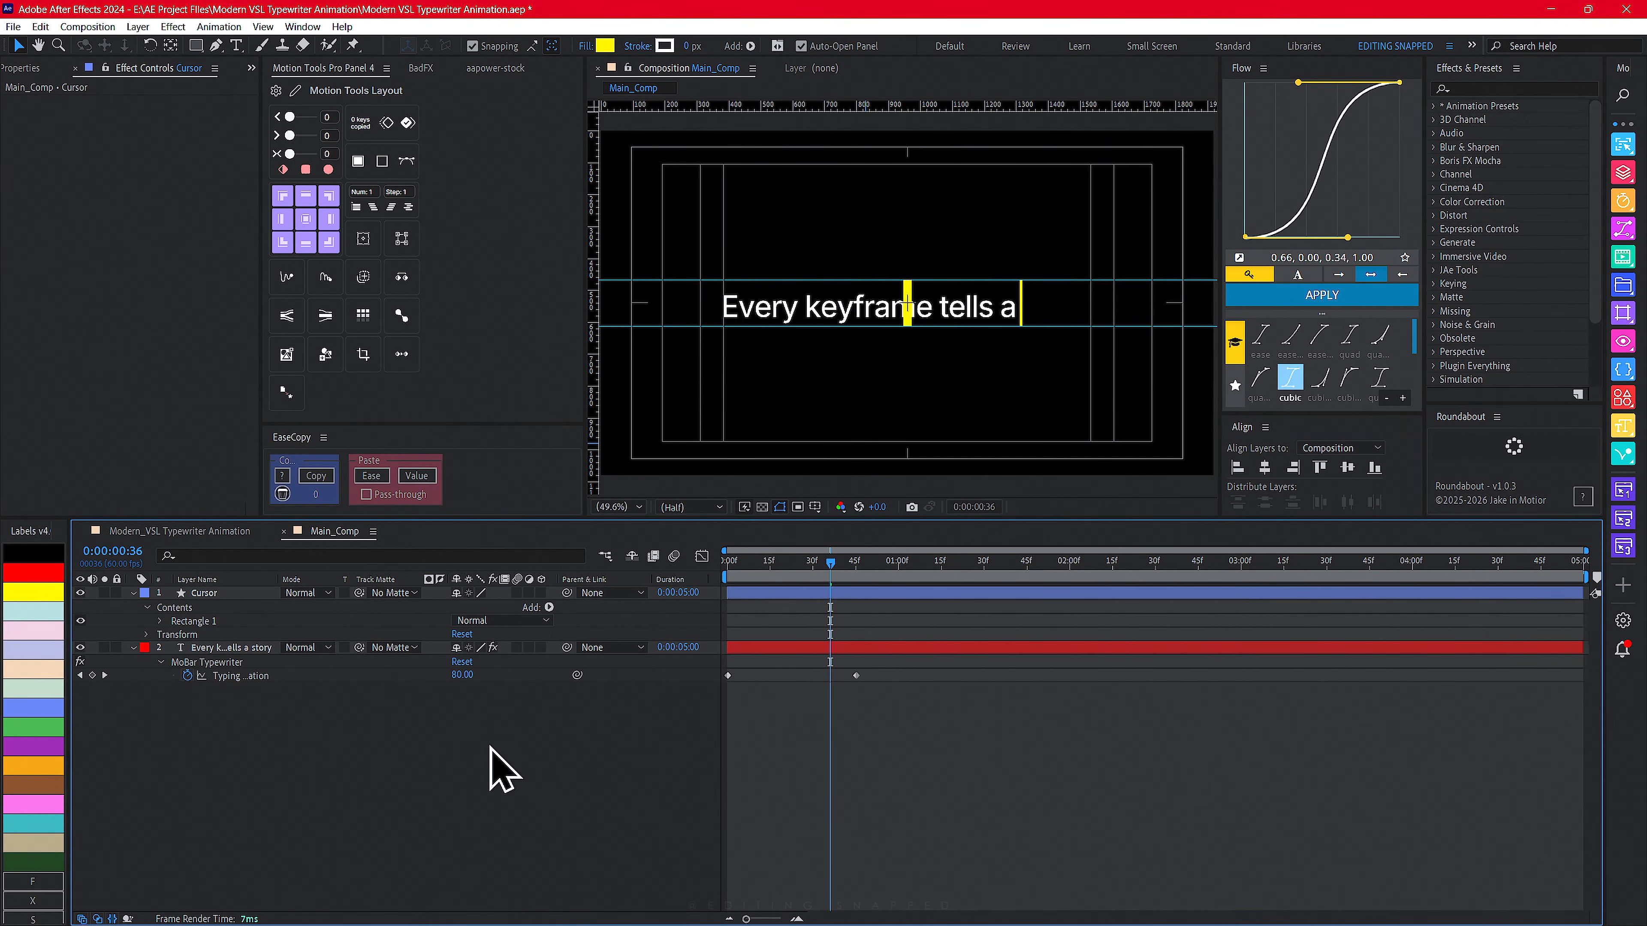
- At the composition start, move the Cursor layer below the text layer and reveal its Scale property
{"action": "key", "text": "Home"}
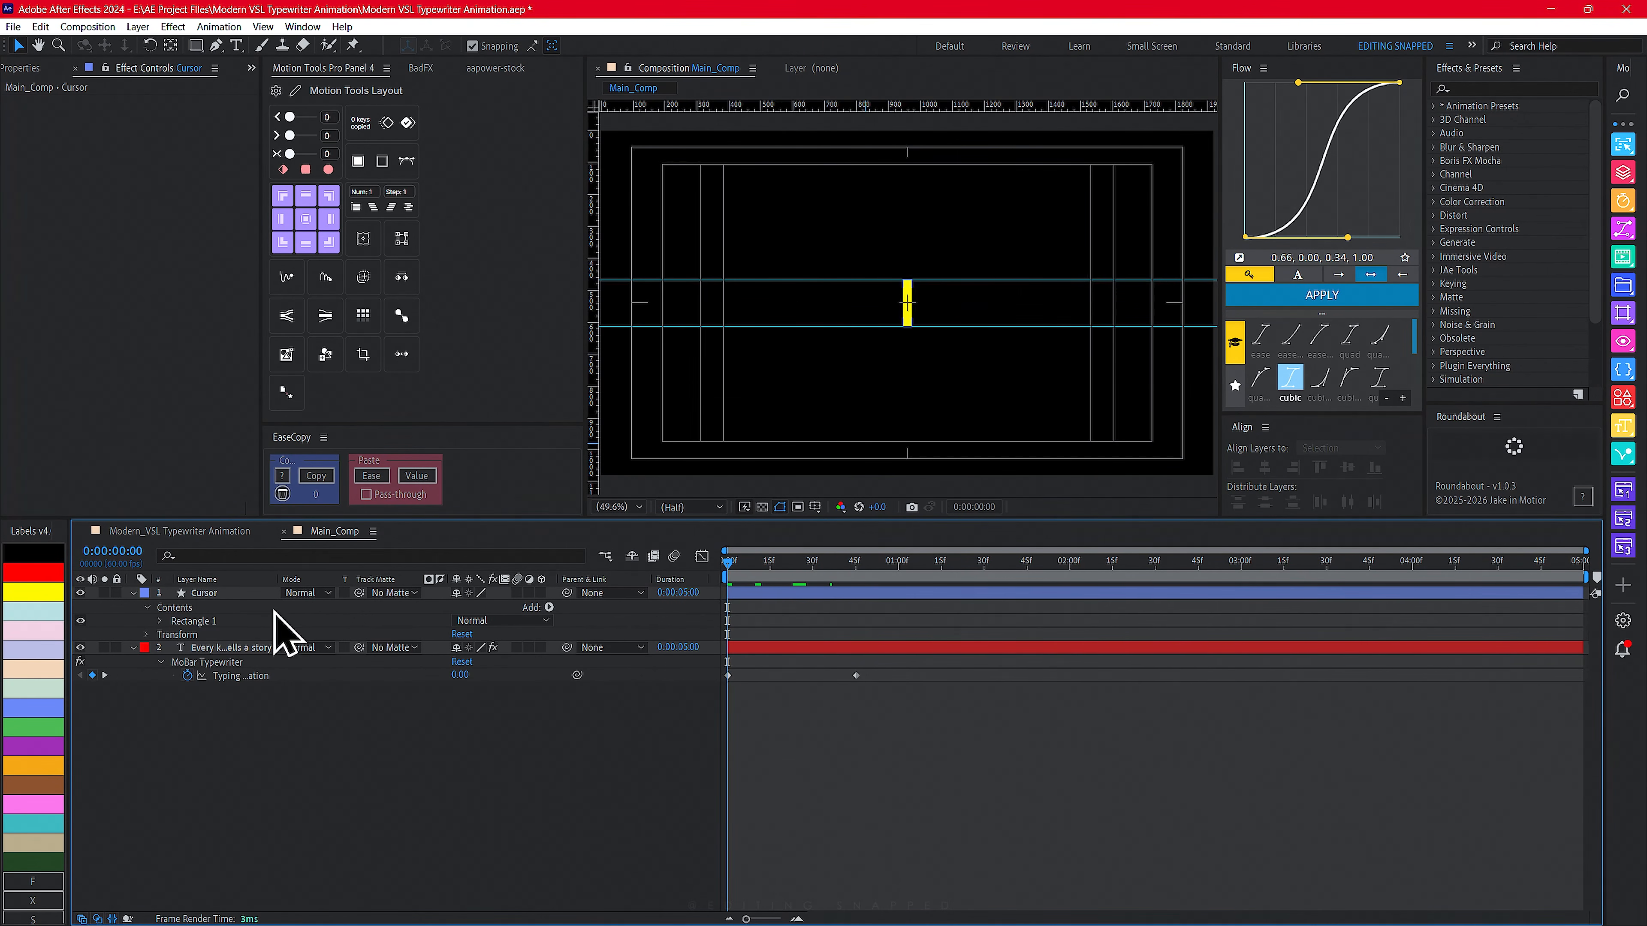
{"action": "left_click", "coordinate": [218, 598]}
{"action": "left_click_drag", "start_coordinate": [214, 600], "coordinate": [218, 691]}
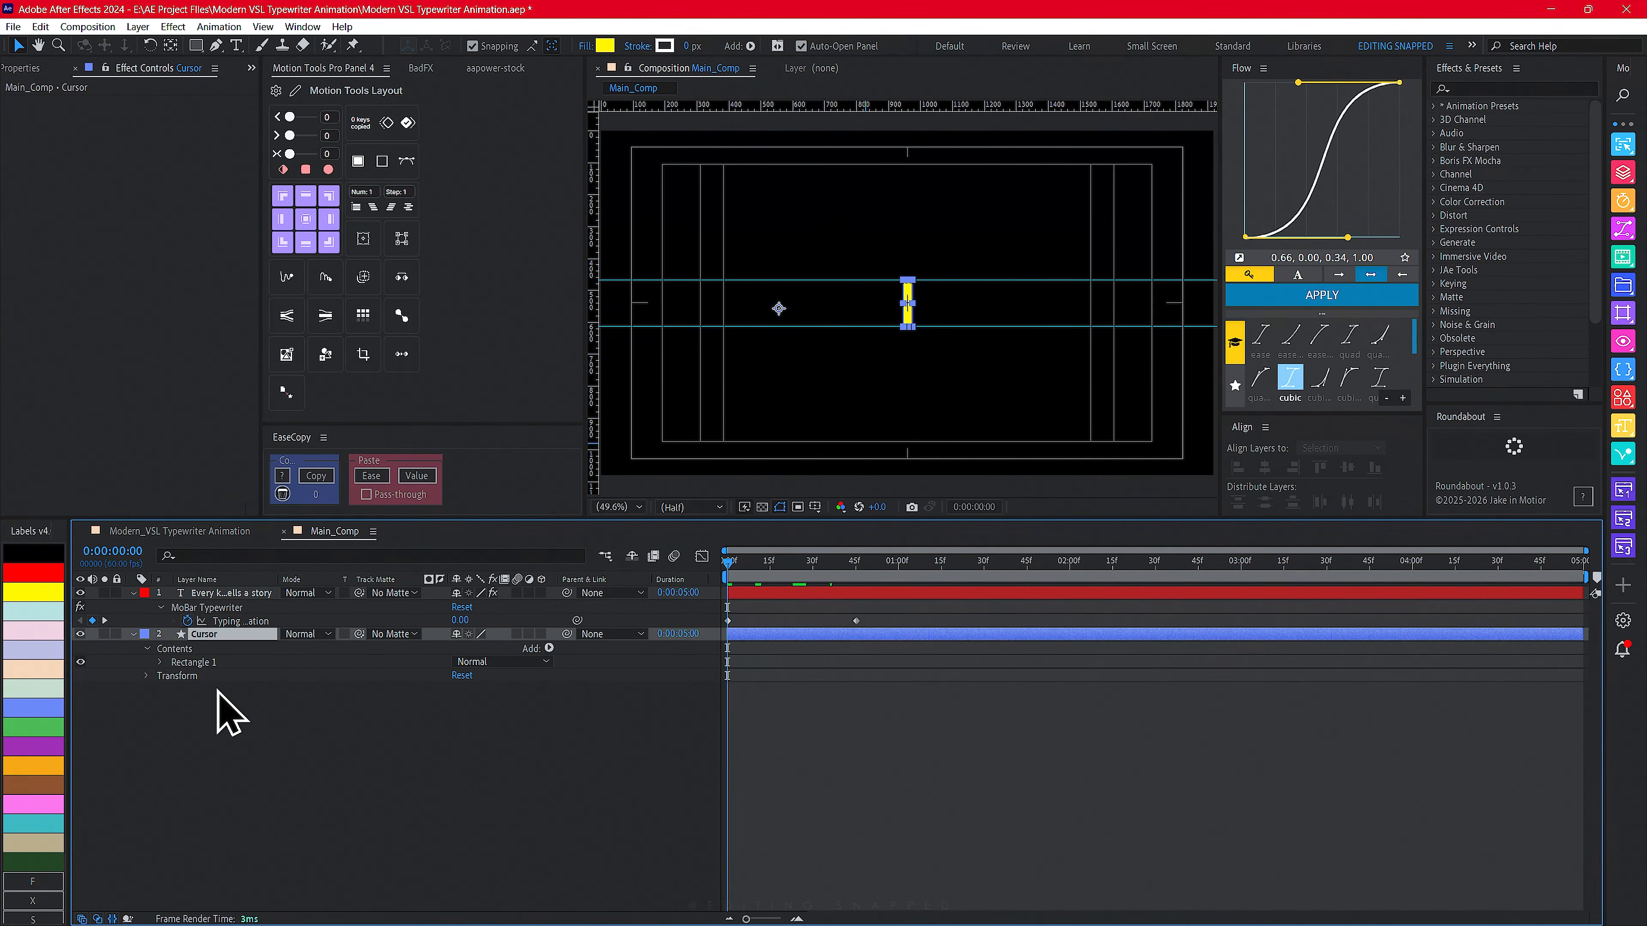
{"action": "left_click", "coordinate": [218, 595]}
{"action": "left_click", "coordinate": [205, 635]}
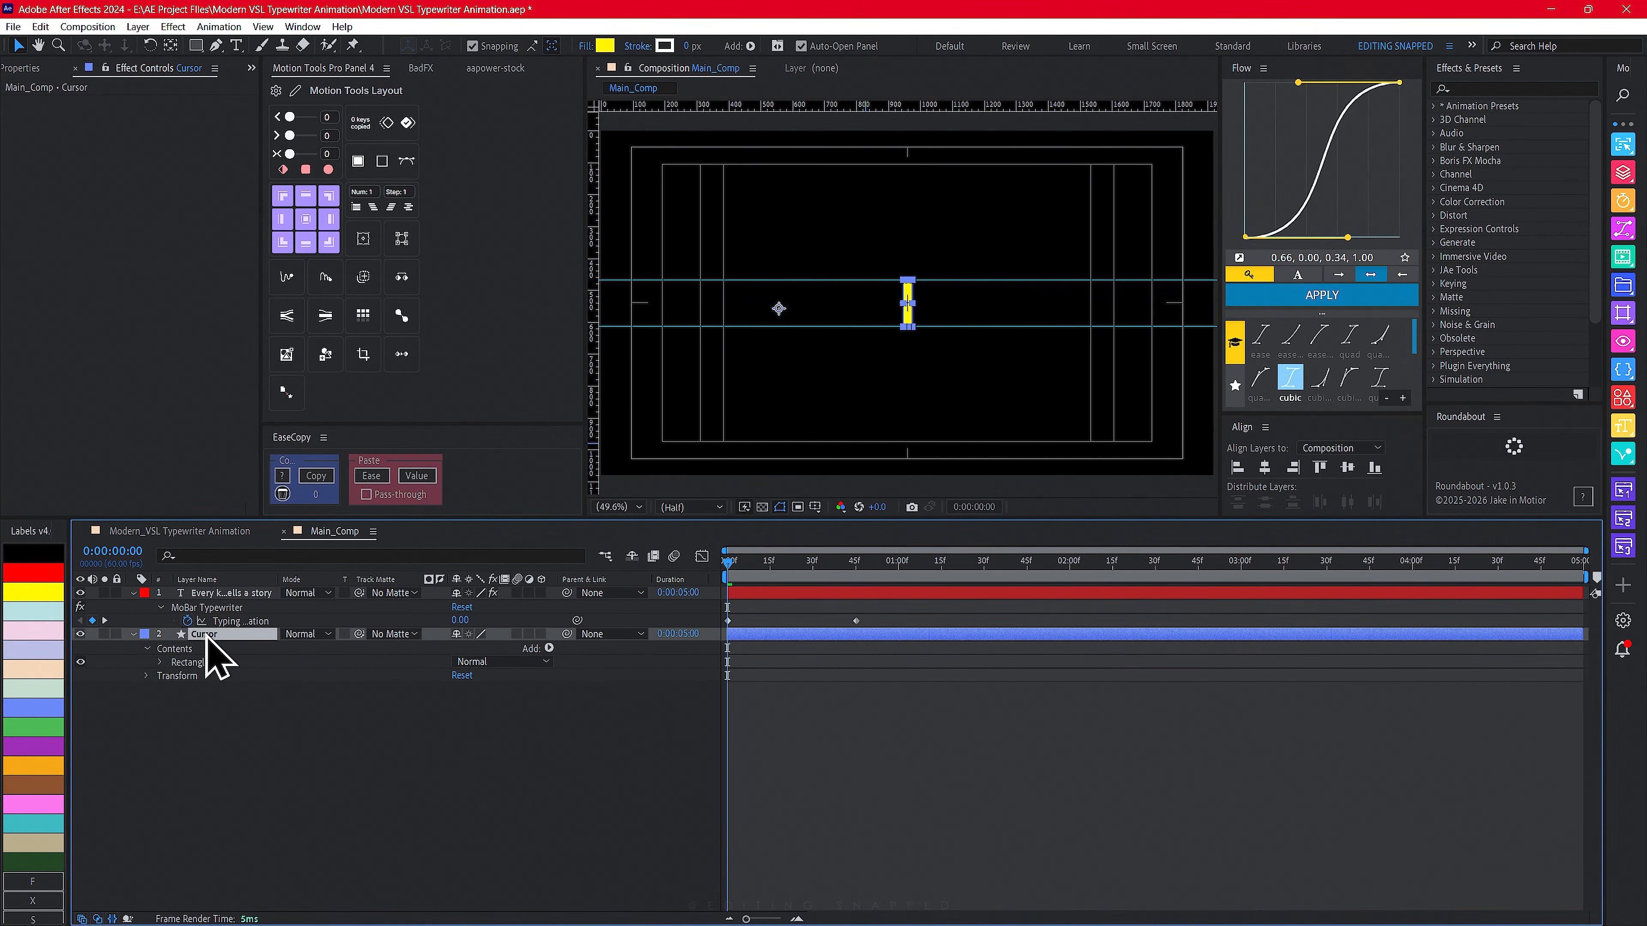
{"action": "key", "text": "s"}
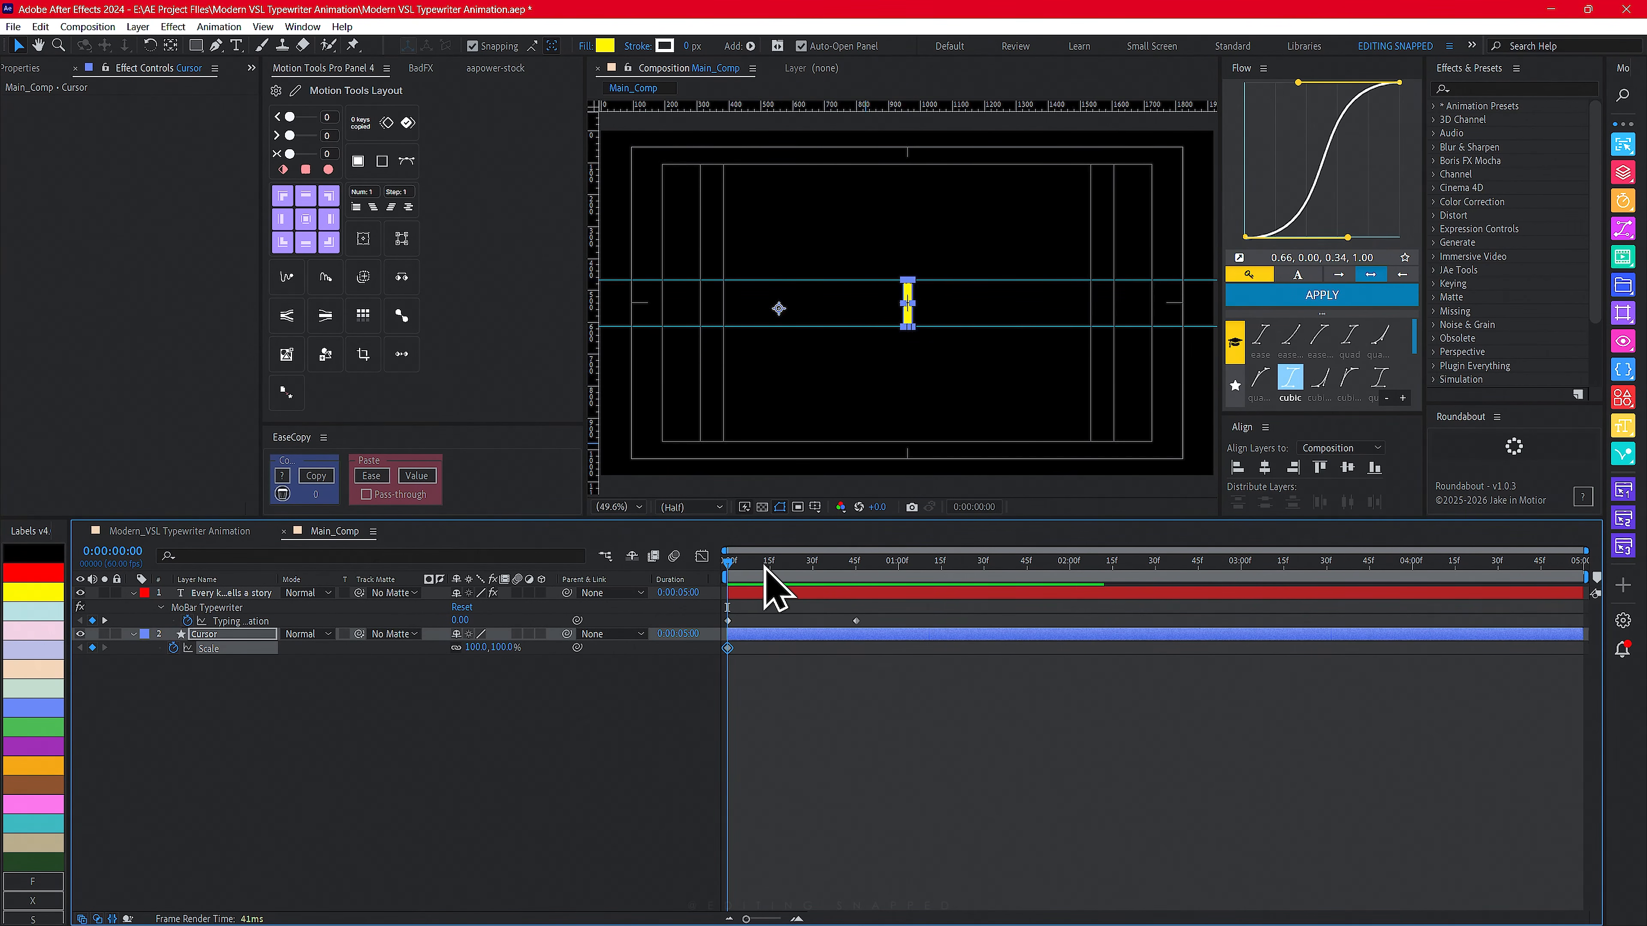
- At the composition start, add keyframes to the Cursor layer's Scale, Rotation and Opacity and reveal them
{"action": "left_click_drag", "start_coordinate": [764, 575], "coordinate": [701, 564]}
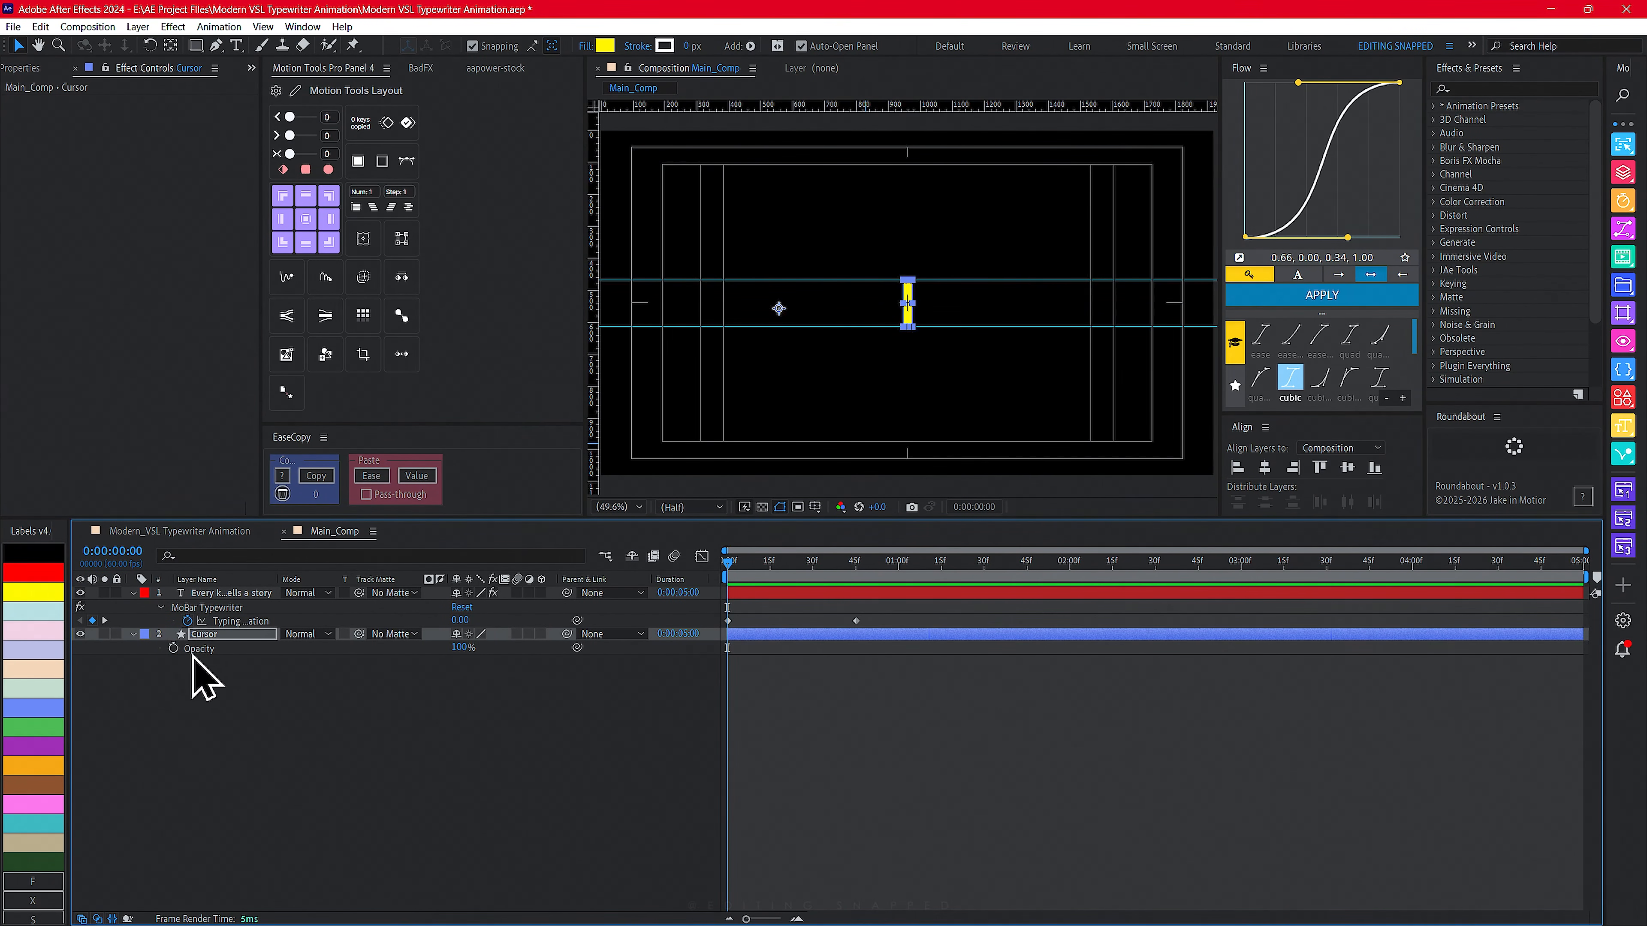
{"action": "key", "text": "r"}
{"action": "left_click", "coordinate": [173, 649]}
{"action": "key", "text": "u"}
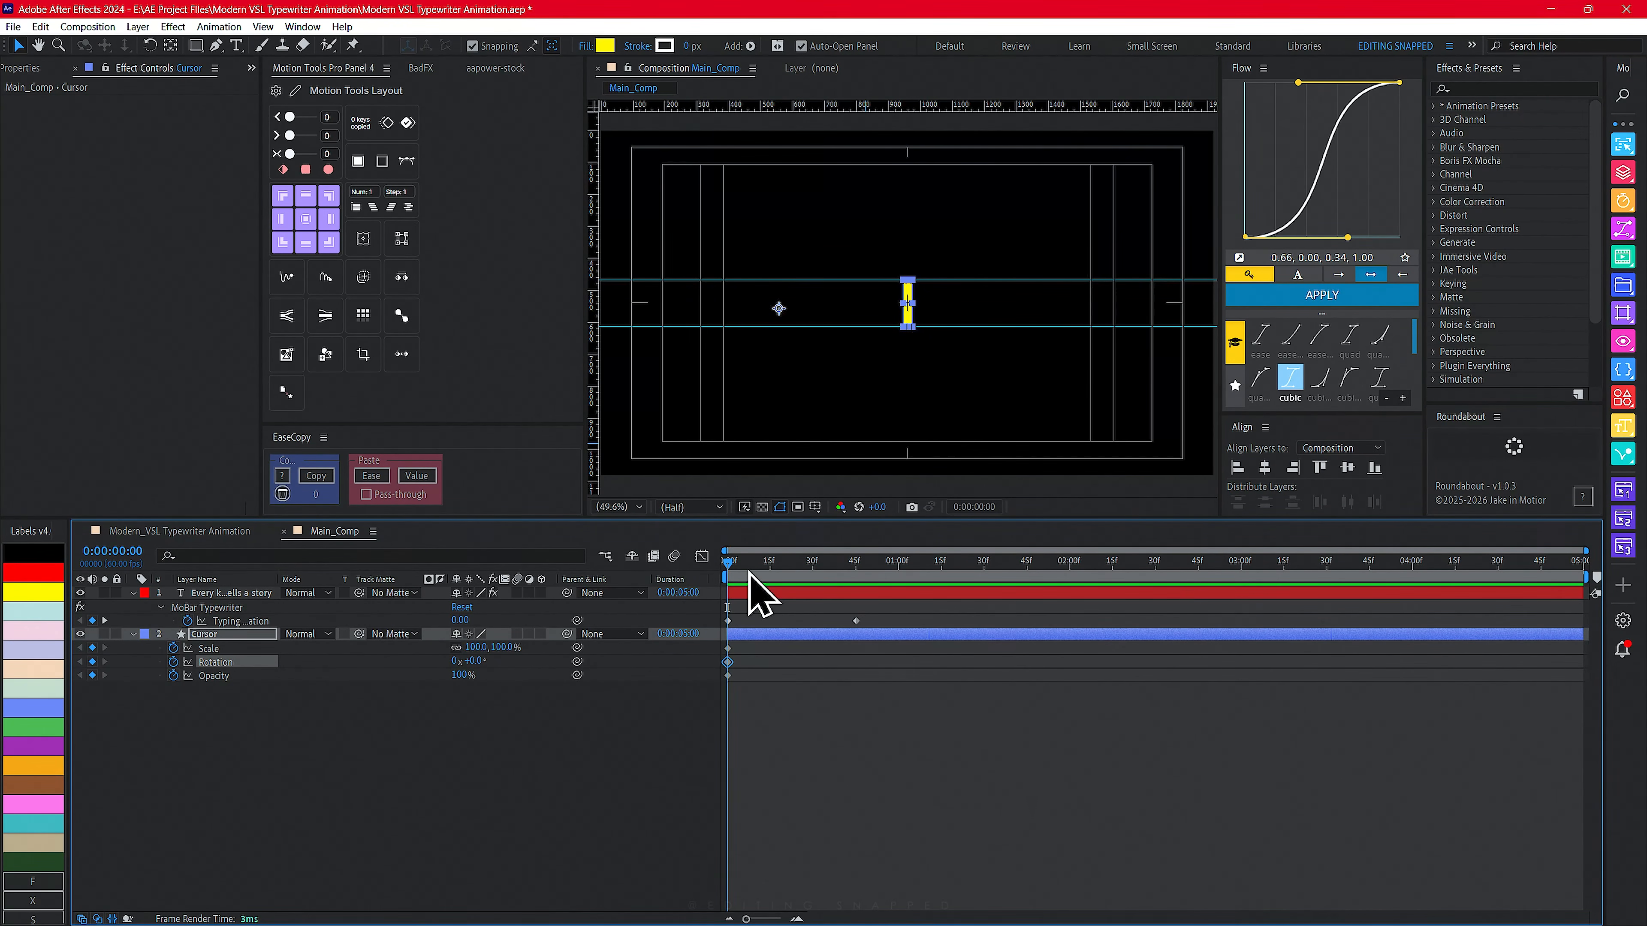
- At 0:00:00:35, zoom onto the end of the text and raise the Typewriter effect's Cursor Scale X to about 287%
{"action": "left_click_drag", "start_coordinate": [749, 572], "coordinate": [722, 562]}
{"action": "left_click_drag", "start_coordinate": [872, 562], "coordinate": [830, 559]}
{"action": "scroll", "coordinate": [1040, 320], "scroll_direction": "up", "scroll_amount": 5}
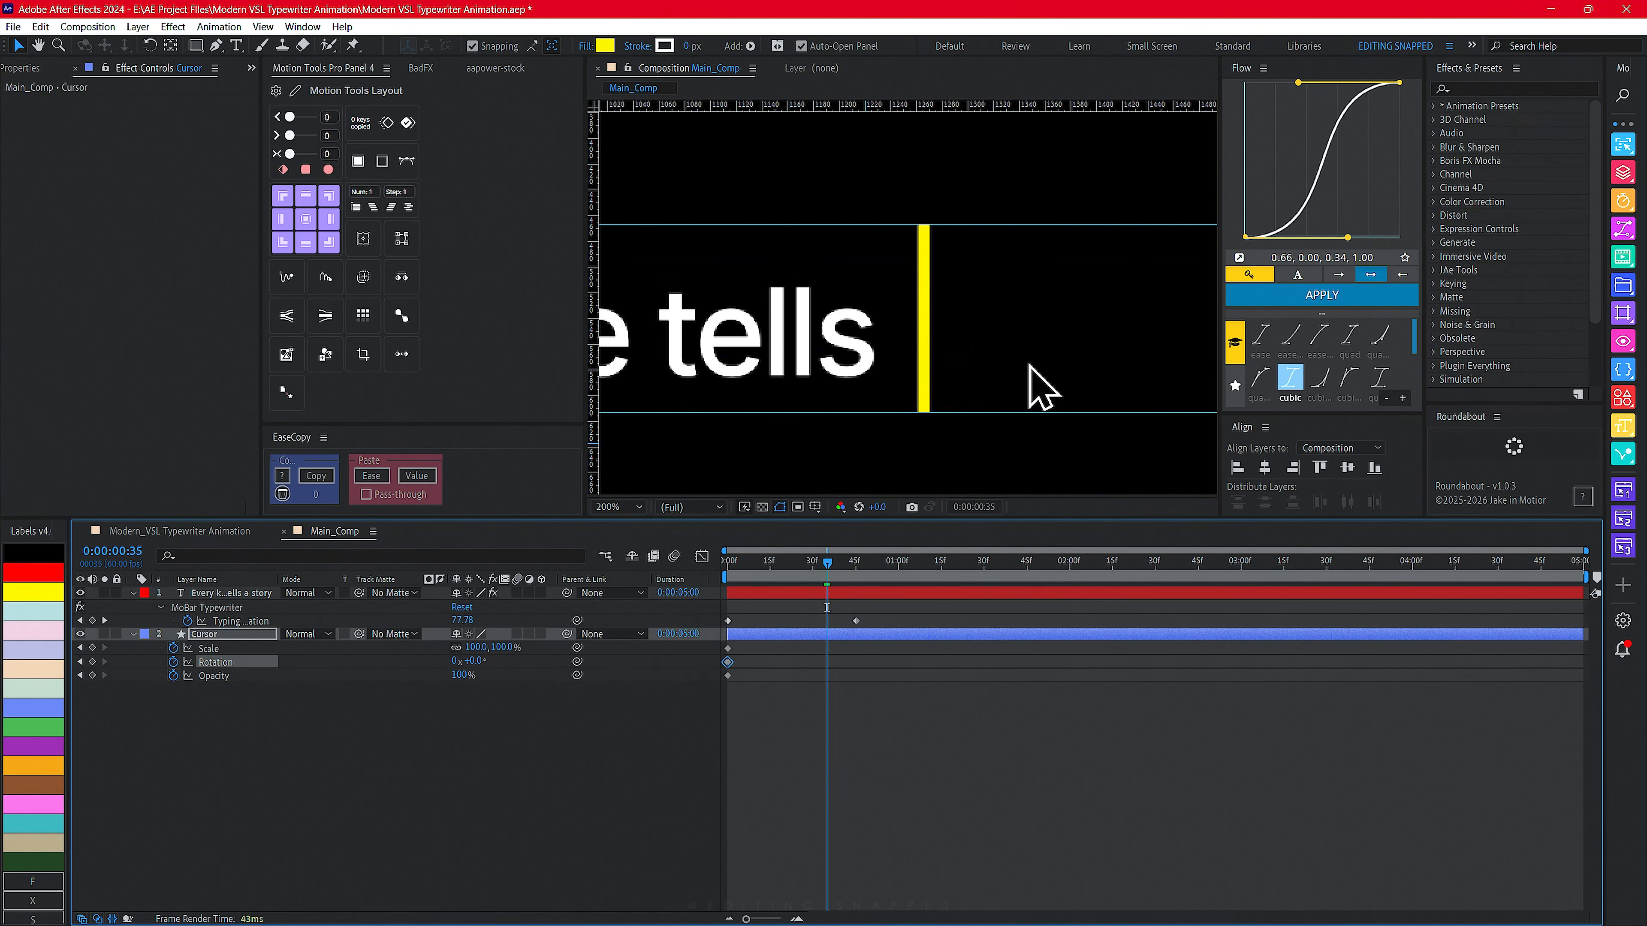
{"action": "left_click_drag", "start_coordinate": [883, 435], "coordinate": [1070, 423]}
{"action": "left_click_drag", "start_coordinate": [721, 383], "coordinate": [1128, 385]}
{"action": "left_click", "coordinate": [231, 593]}
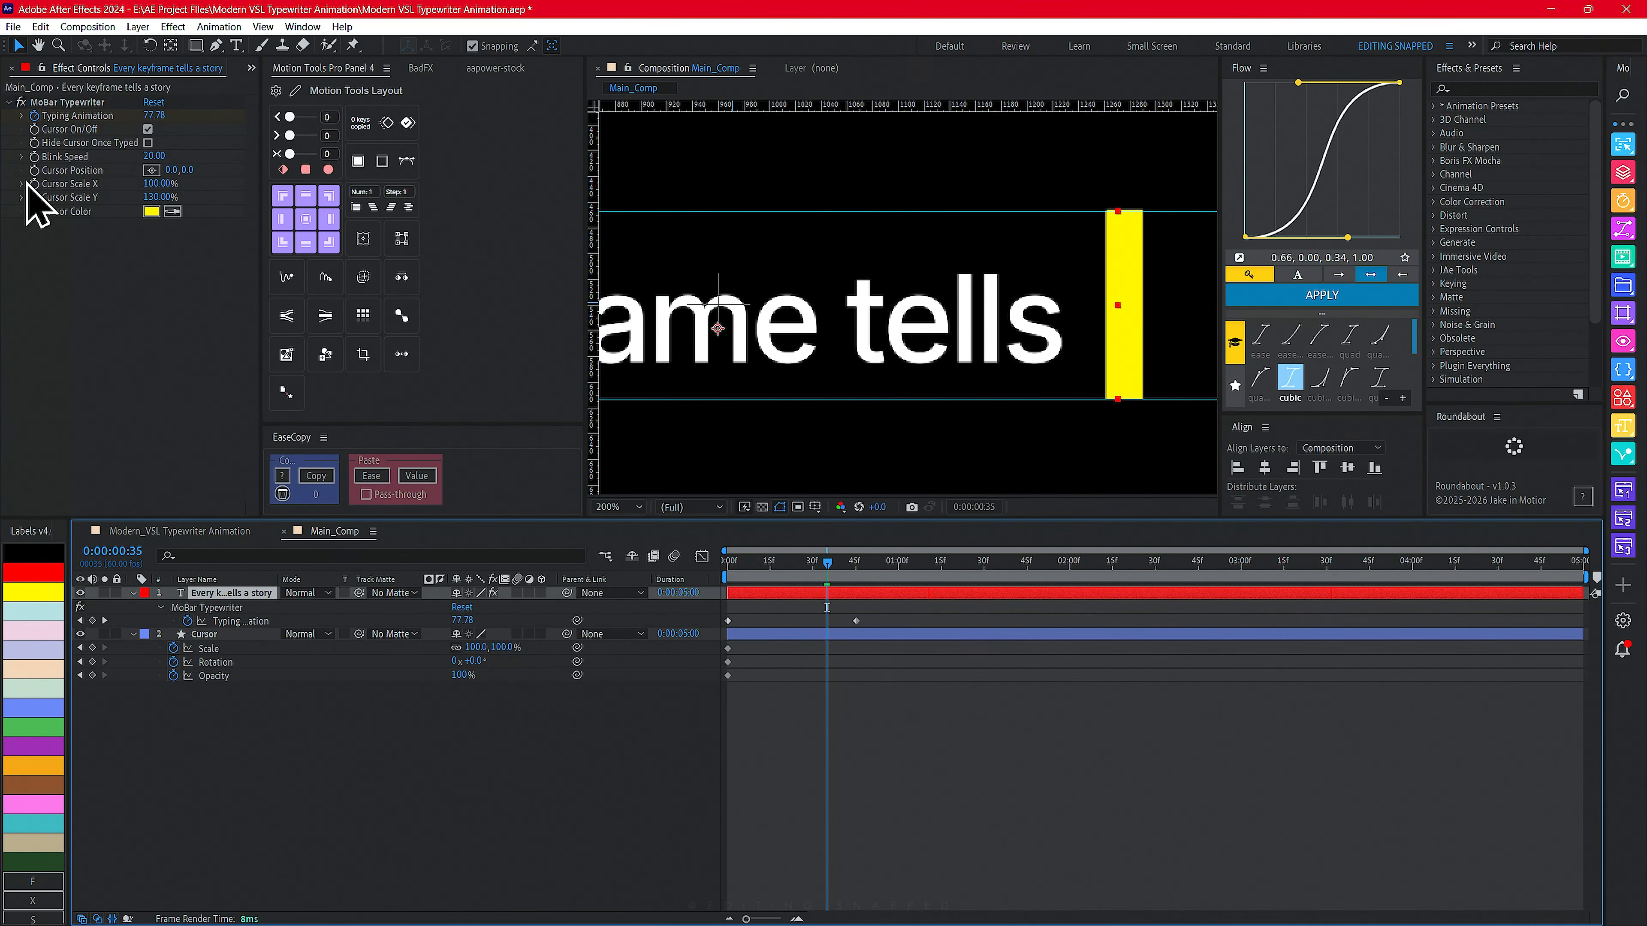
{"action": "left_click_drag", "start_coordinate": [150, 184], "coordinate": [301, 188]}
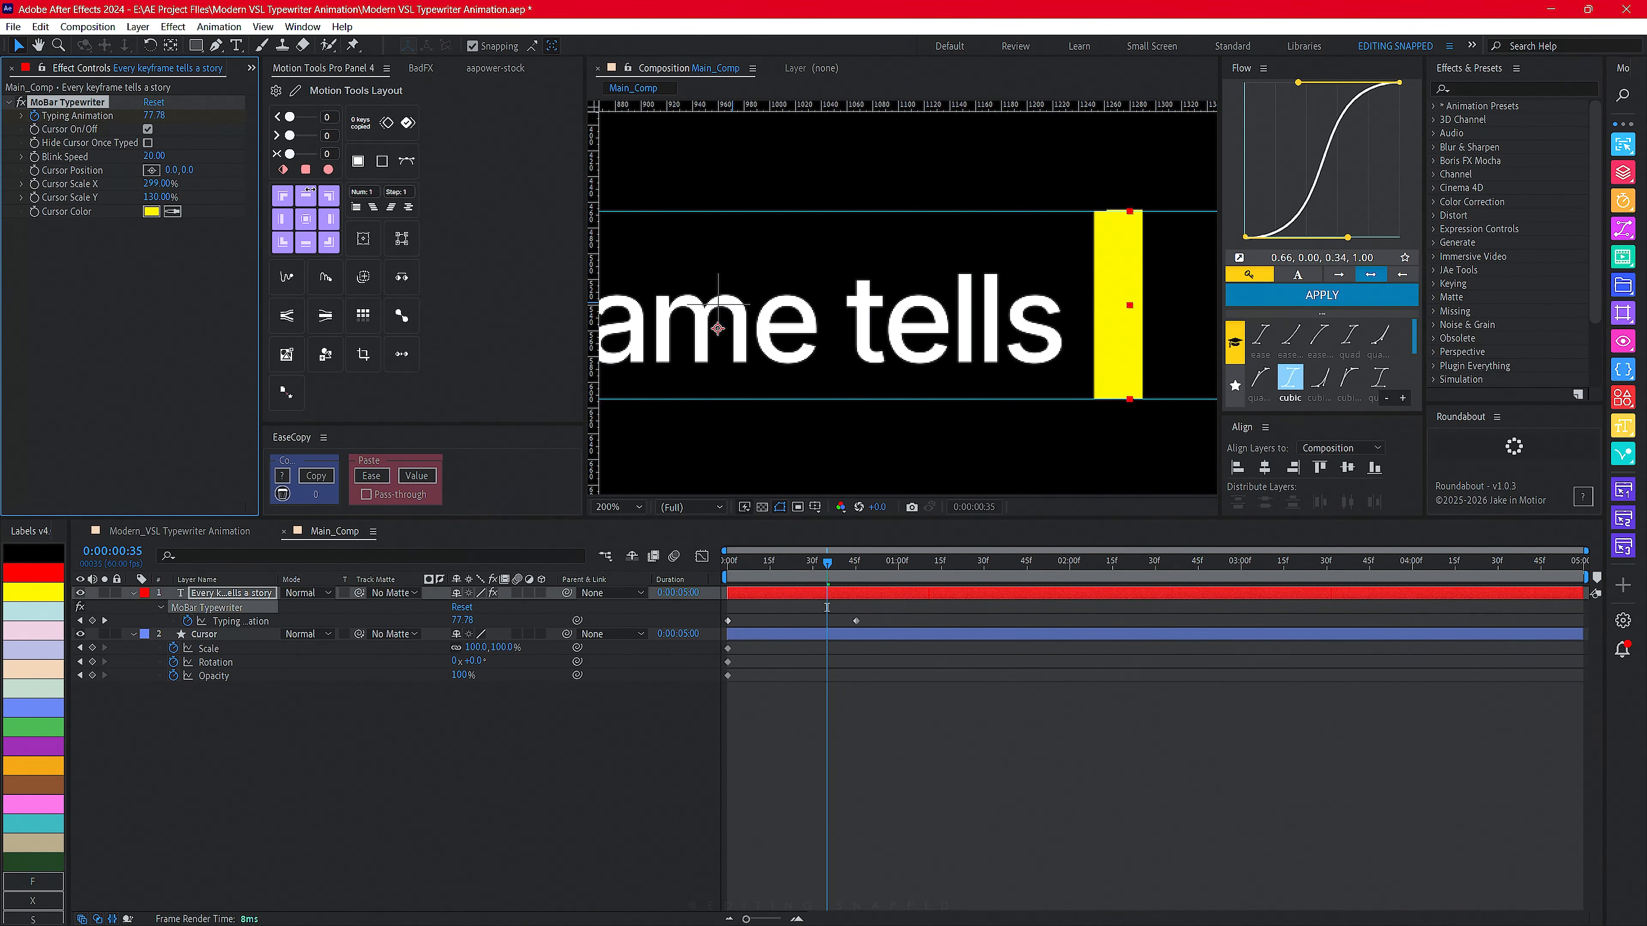
{"action": "left_click_drag", "start_coordinate": [310, 189], "coordinate": [300, 190]}
- Center the Cursor rectangle's anchor point with Motion Tools
{"action": "left_click_drag", "start_coordinate": [1106, 388], "coordinate": [1094, 388]}
{"action": "left_click", "coordinate": [1095, 389]}
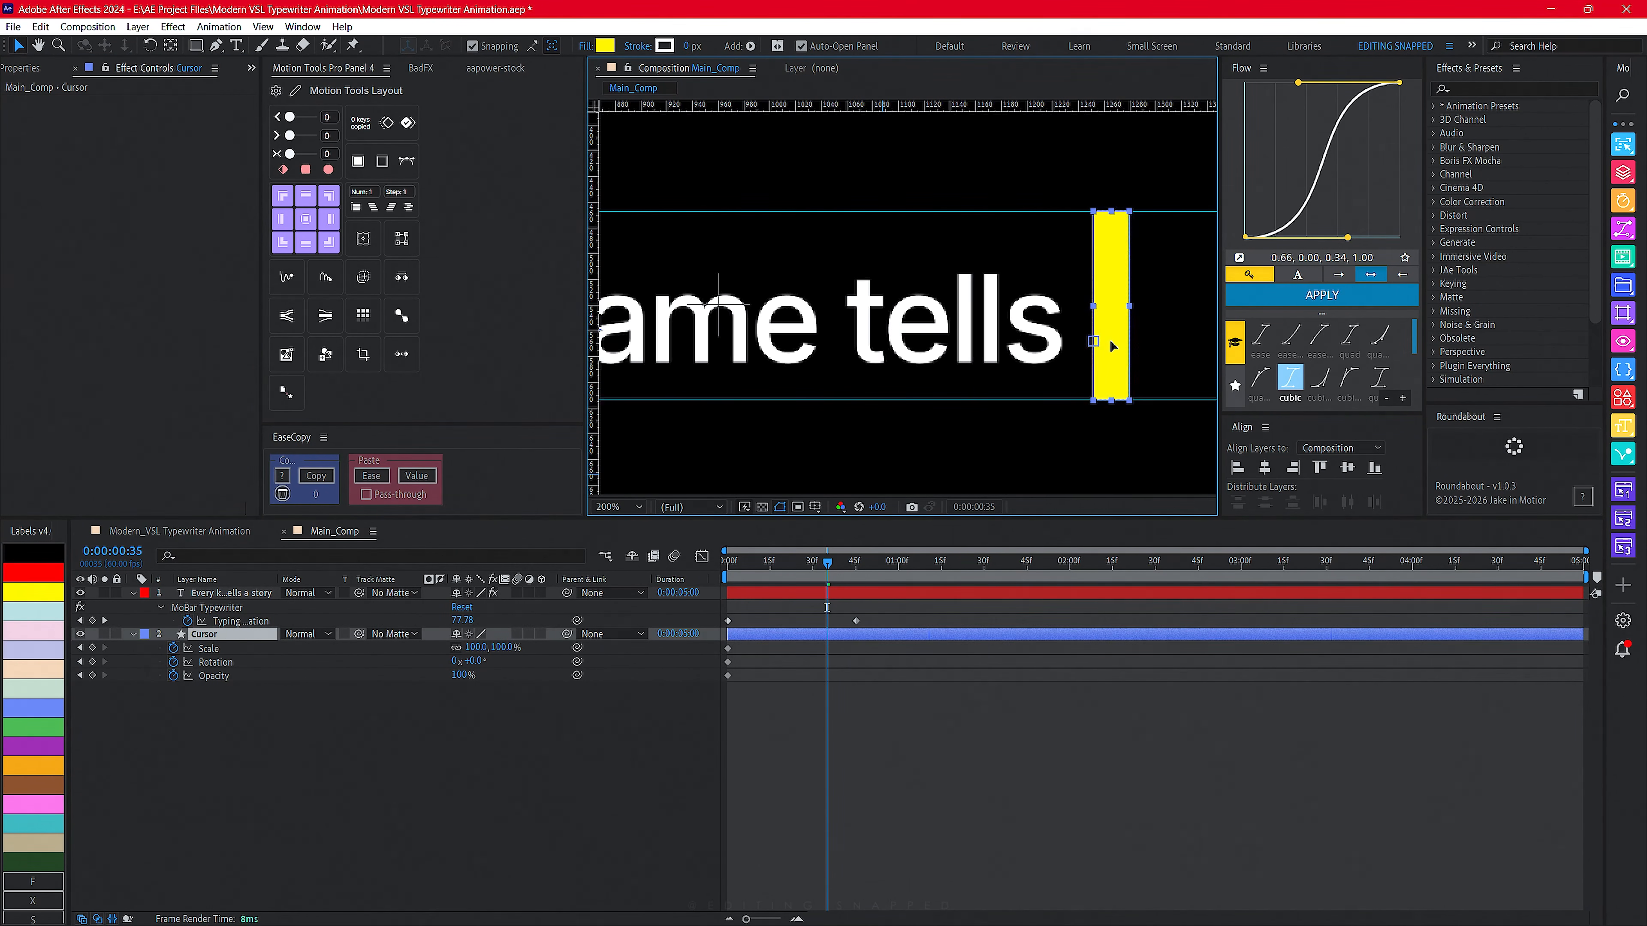
{"action": "double_click", "coordinate": [1111, 337]}
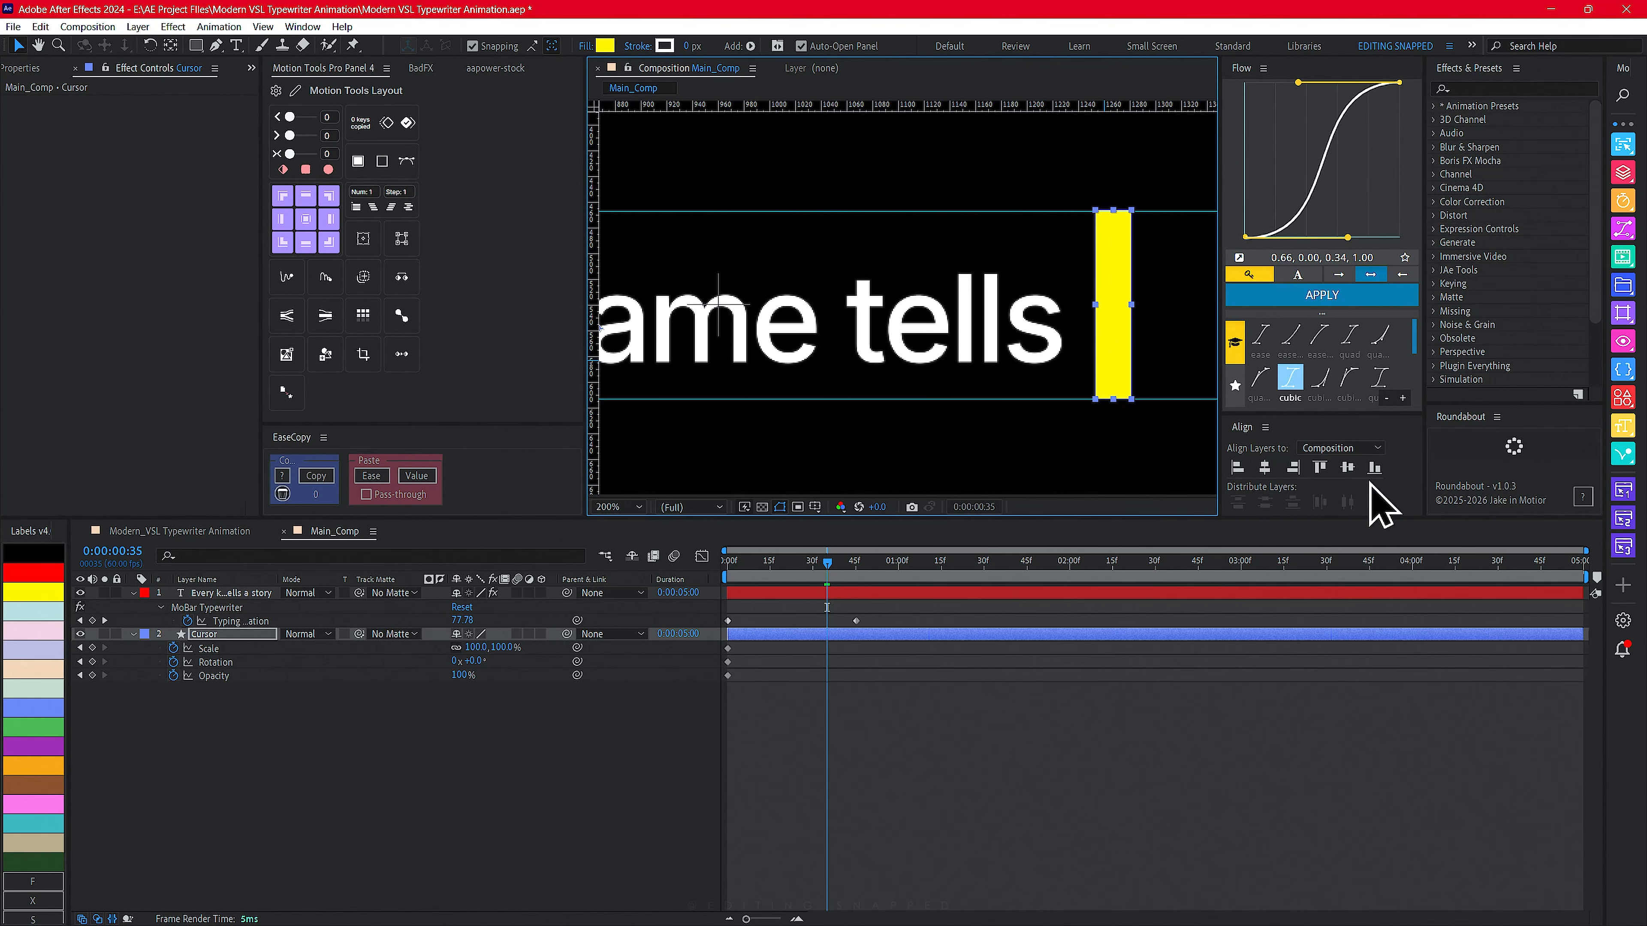
{"action": "left_click", "coordinate": [306, 220]}
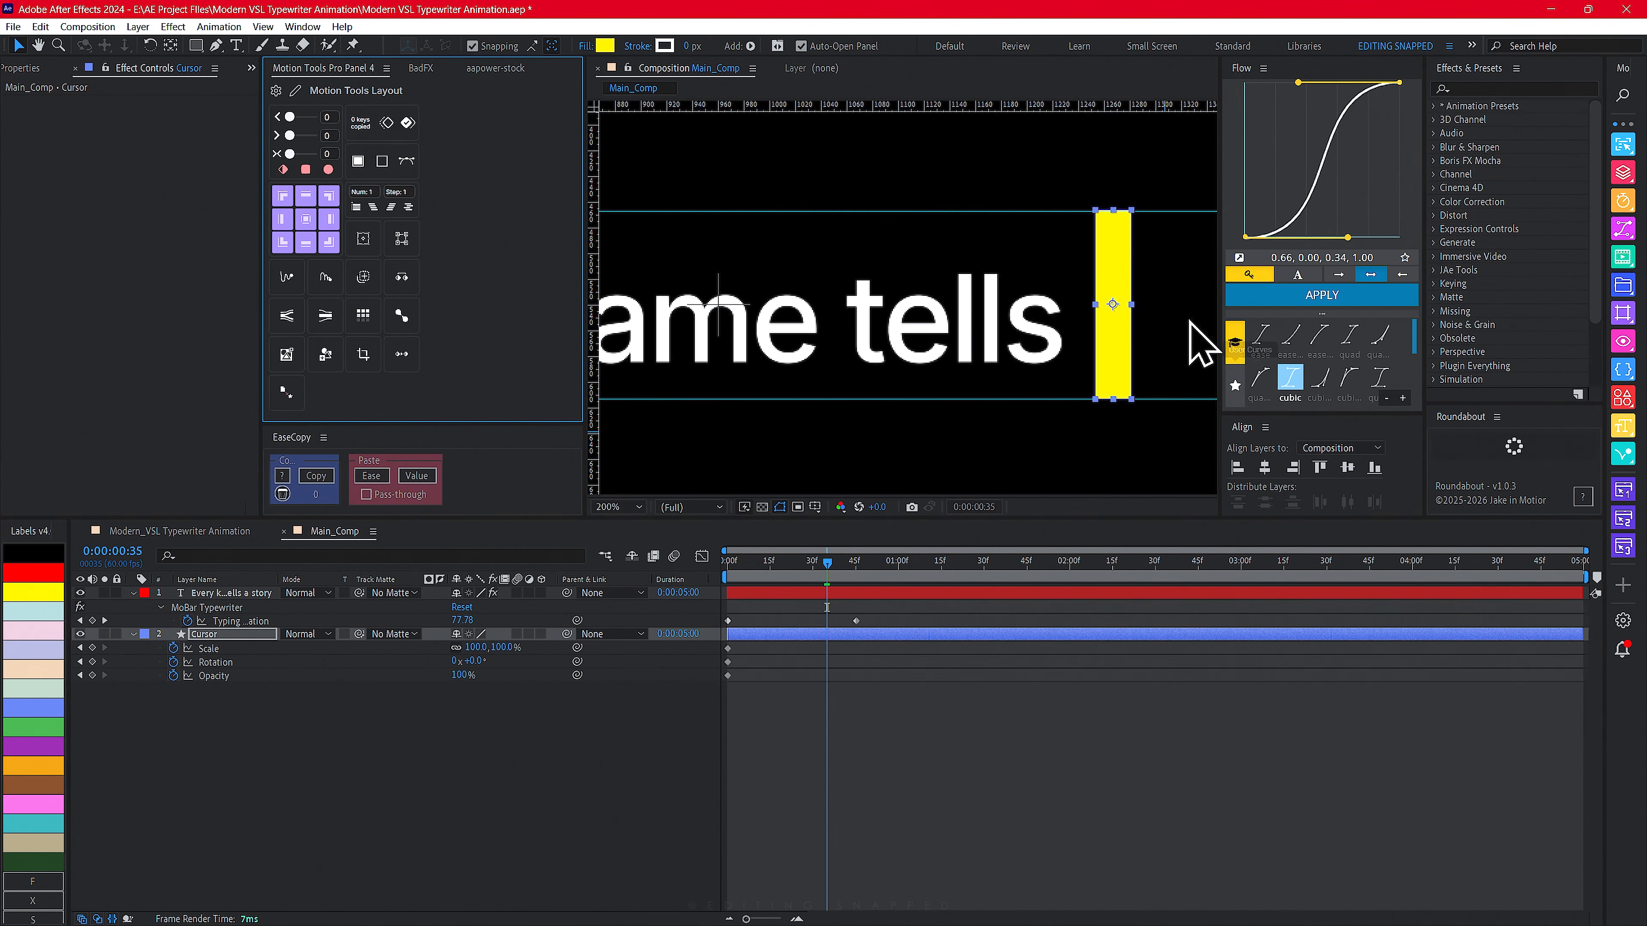
{"action": "left_click", "coordinate": [472, 697]}
{"action": "left_click_drag", "start_coordinate": [1120, 346], "coordinate": [1077, 347]}
{"action": "key", "text": "ctrl+z"}
- Set the Typewriter effect's Cursor Scale X to 140%
{"action": "left_click", "coordinate": [216, 635]}
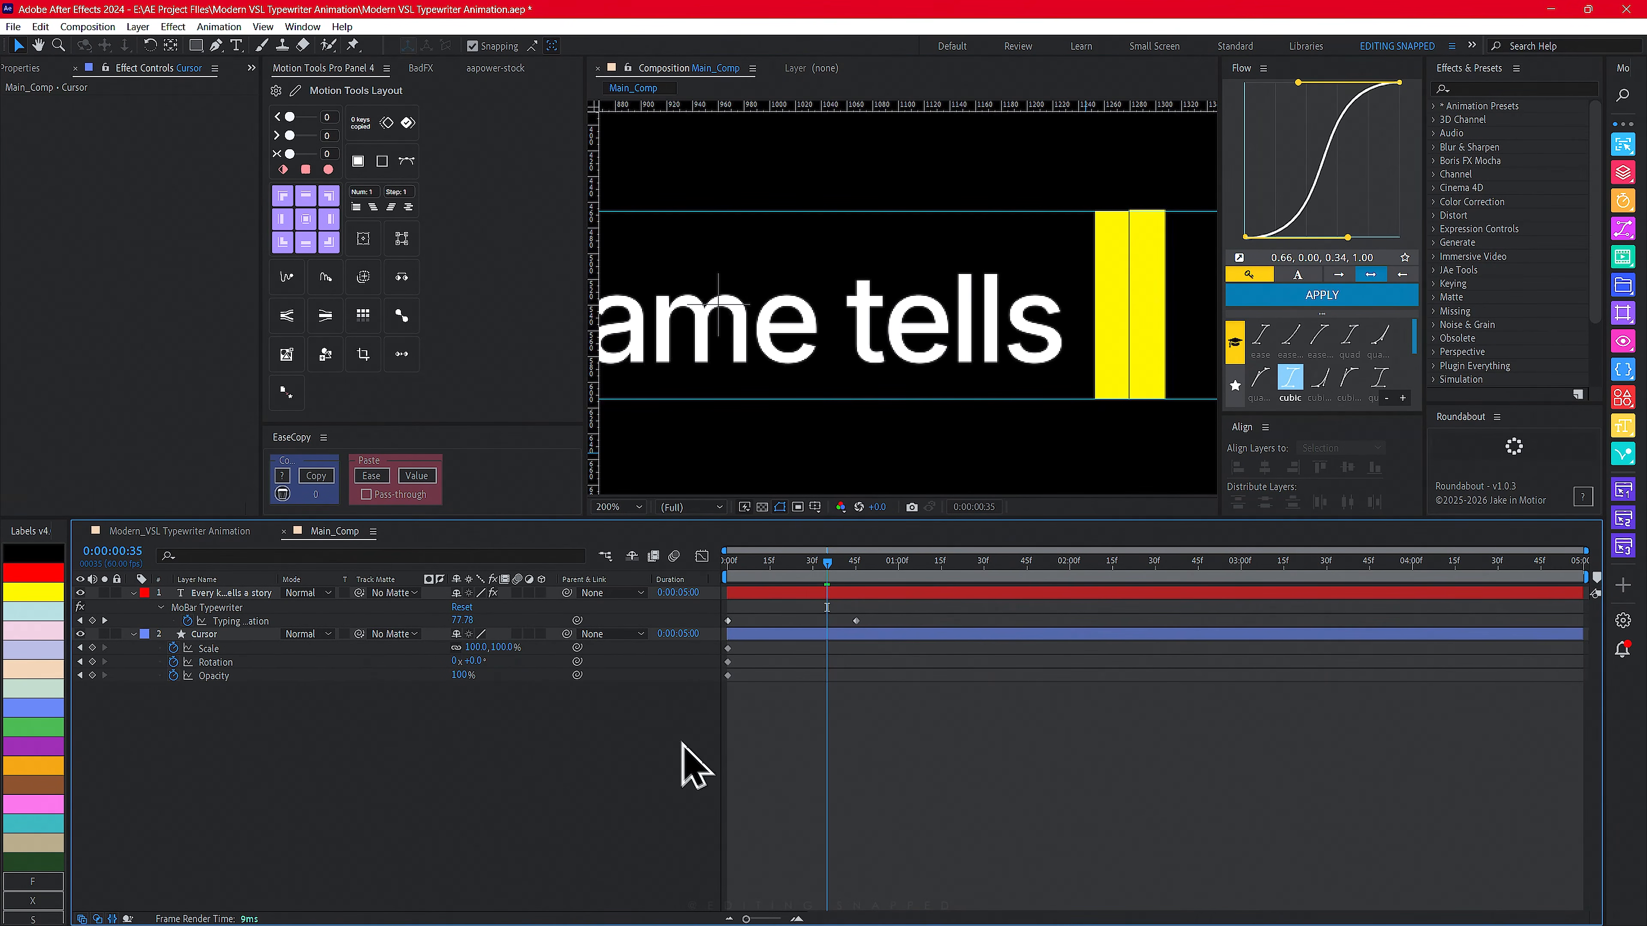
{"action": "left_click", "coordinate": [220, 593]}
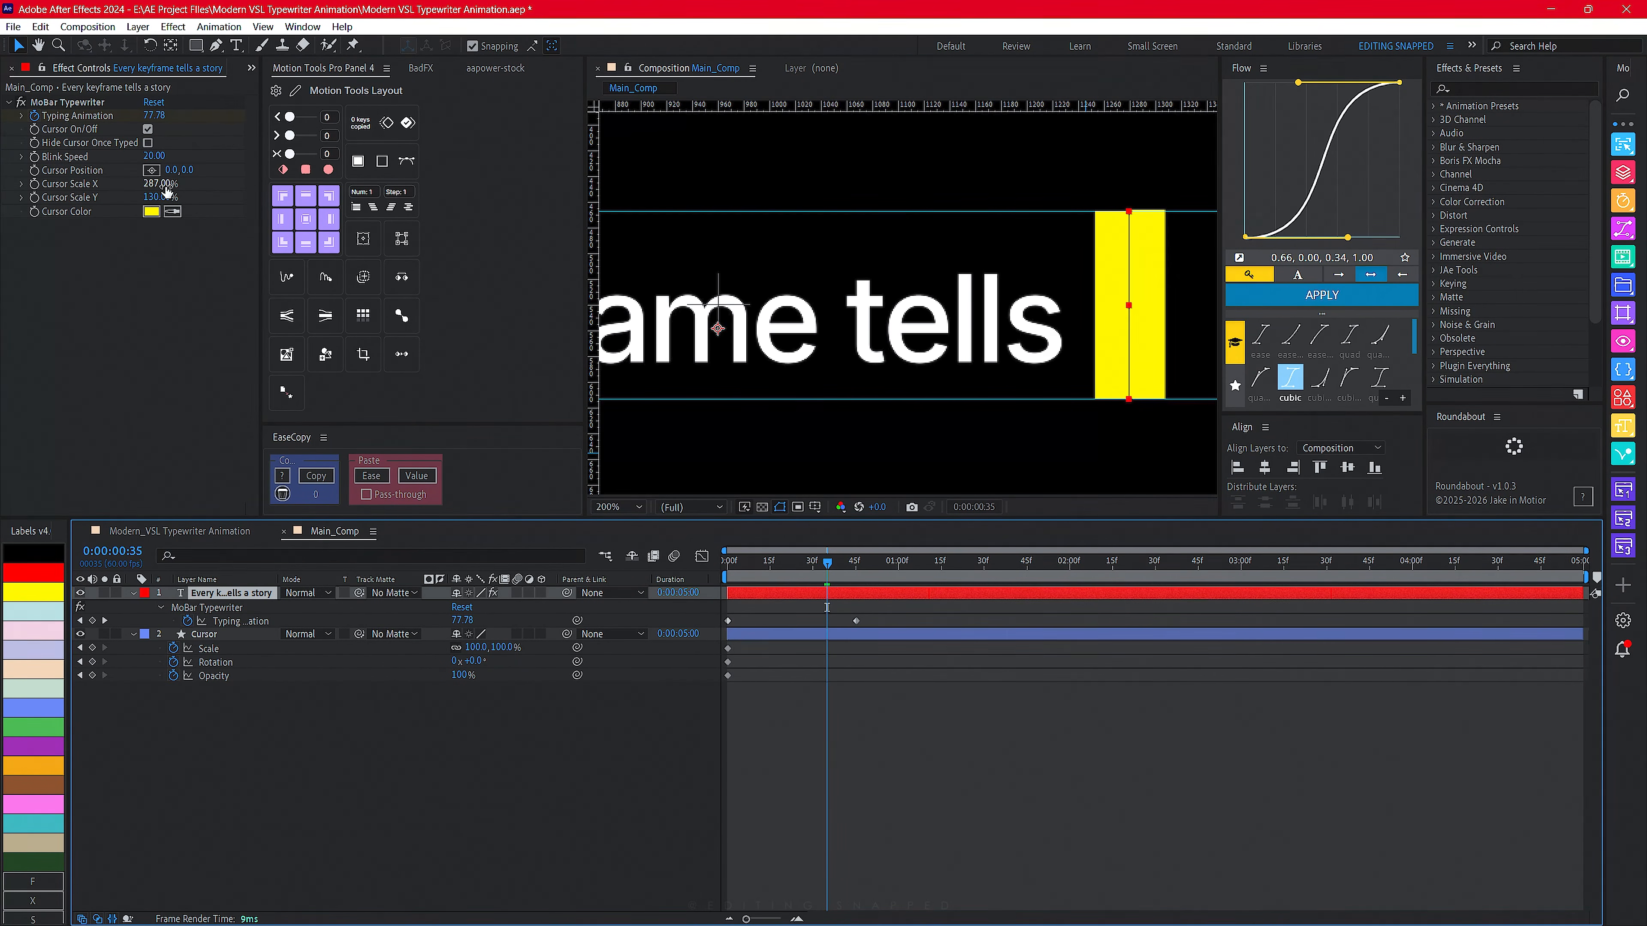
{"action": "left_click_drag", "start_coordinate": [167, 190], "coordinate": [80, 211]}
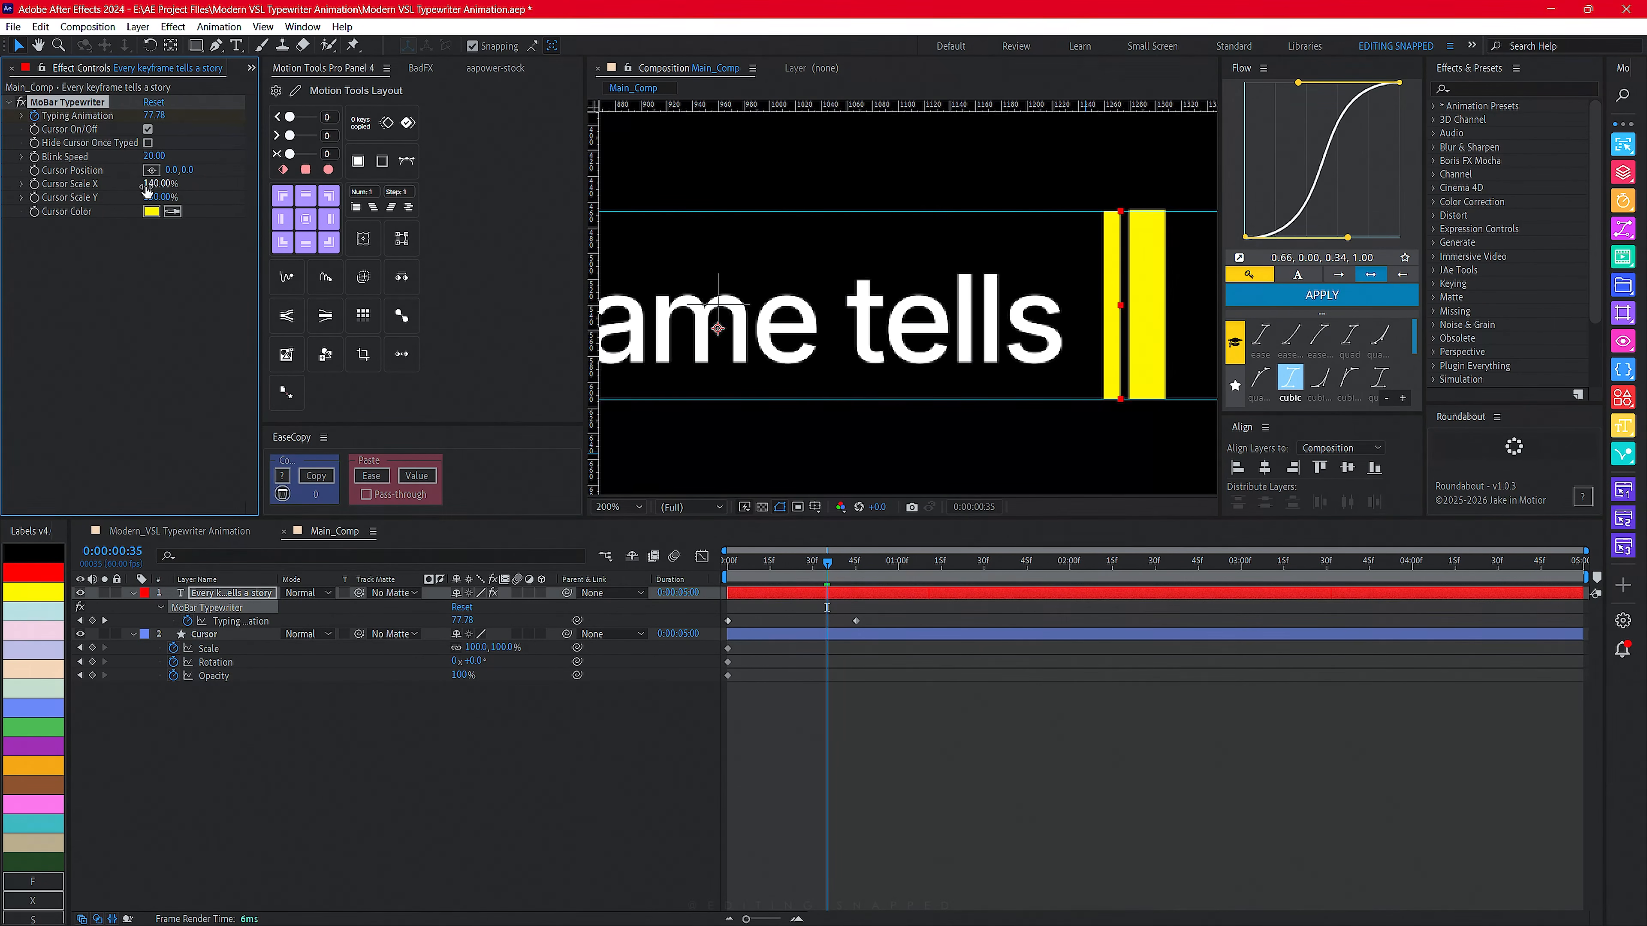
- Narrow the Cursor rectangle's size width to 14 and move it over the typewriter's own cursor
{"action": "left_click", "coordinate": [214, 635]}
{"action": "left_click", "coordinate": [7, 67]}
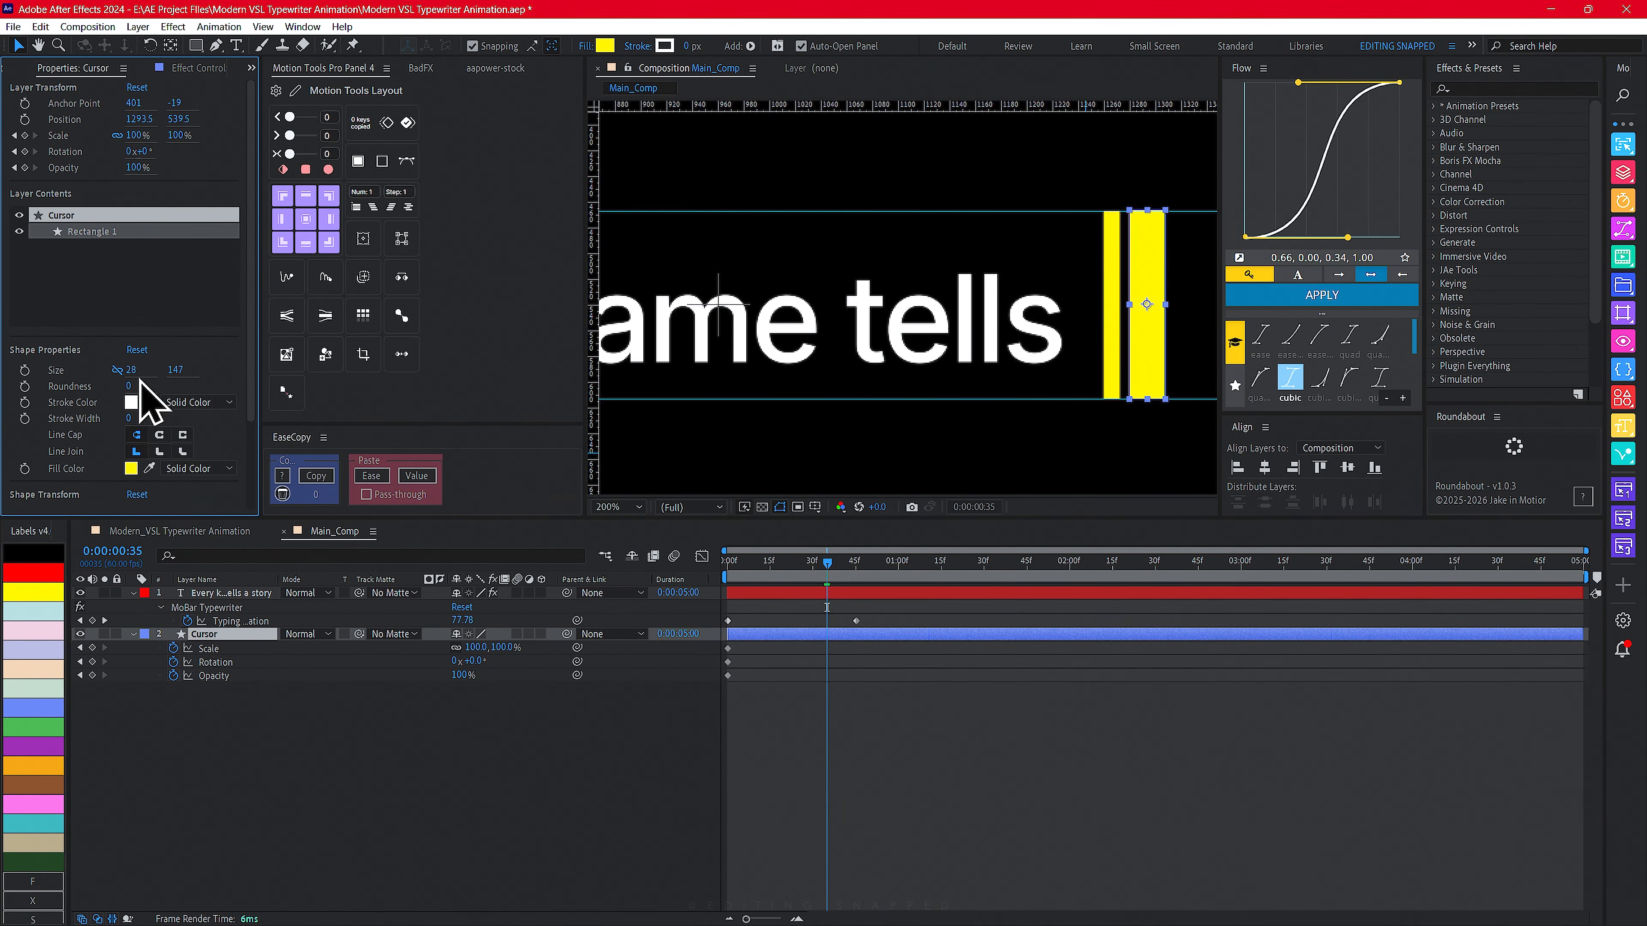
{"action": "left_click_drag", "start_coordinate": [130, 370], "coordinate": [97, 373]}
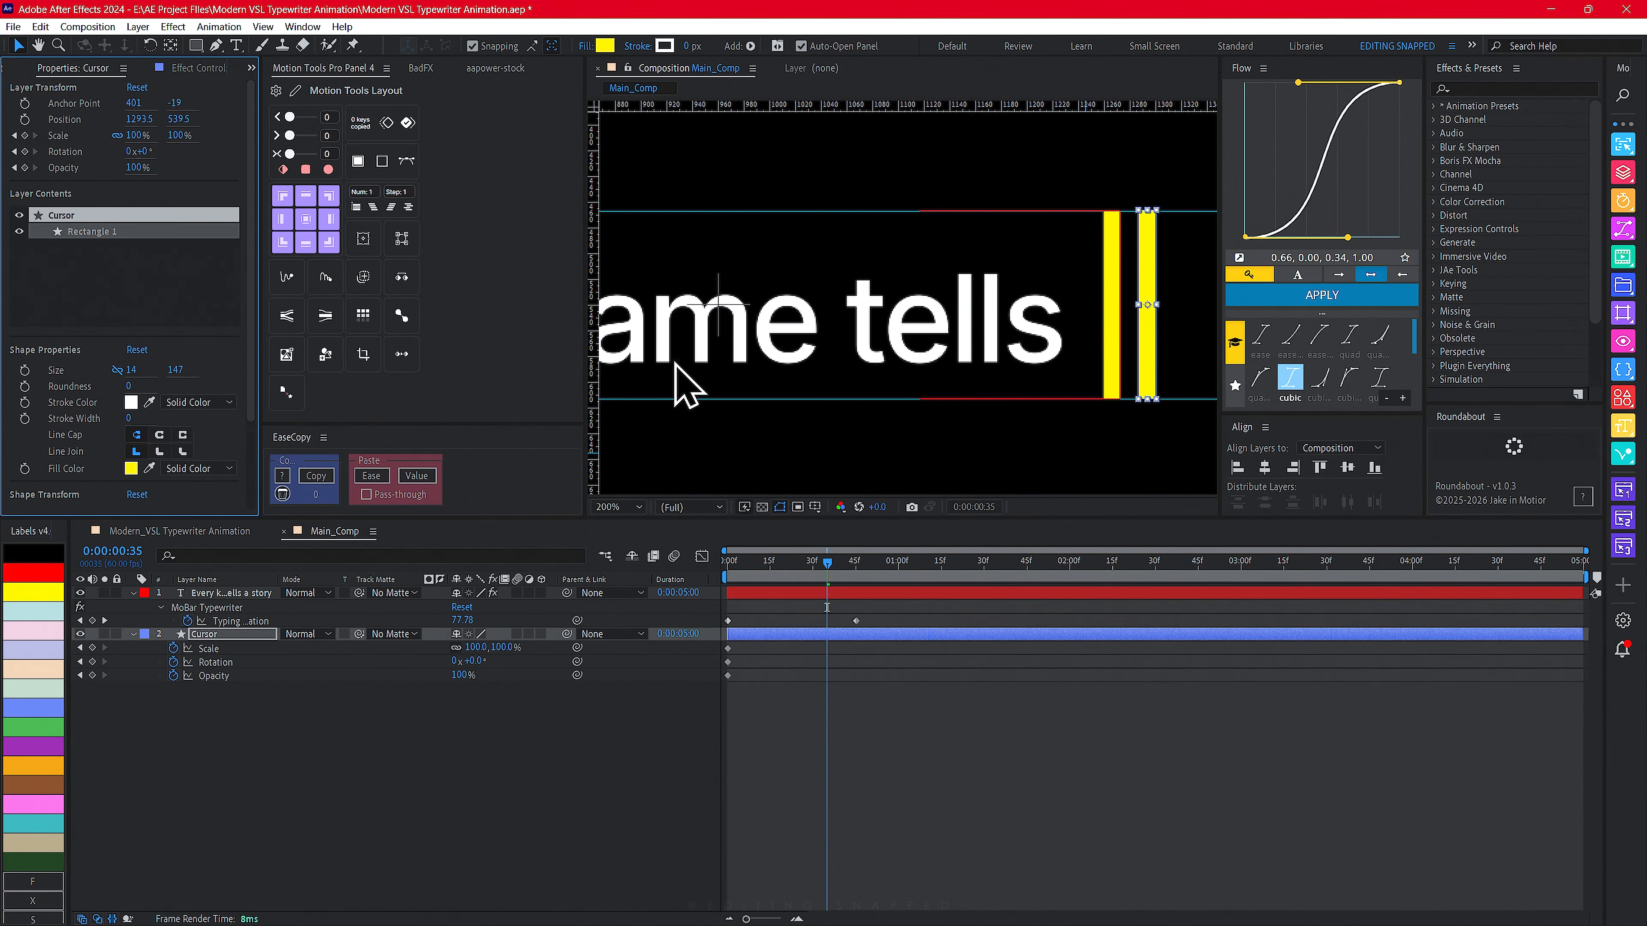
{"action": "left_click_drag", "start_coordinate": [1143, 372], "coordinate": [1106, 372]}
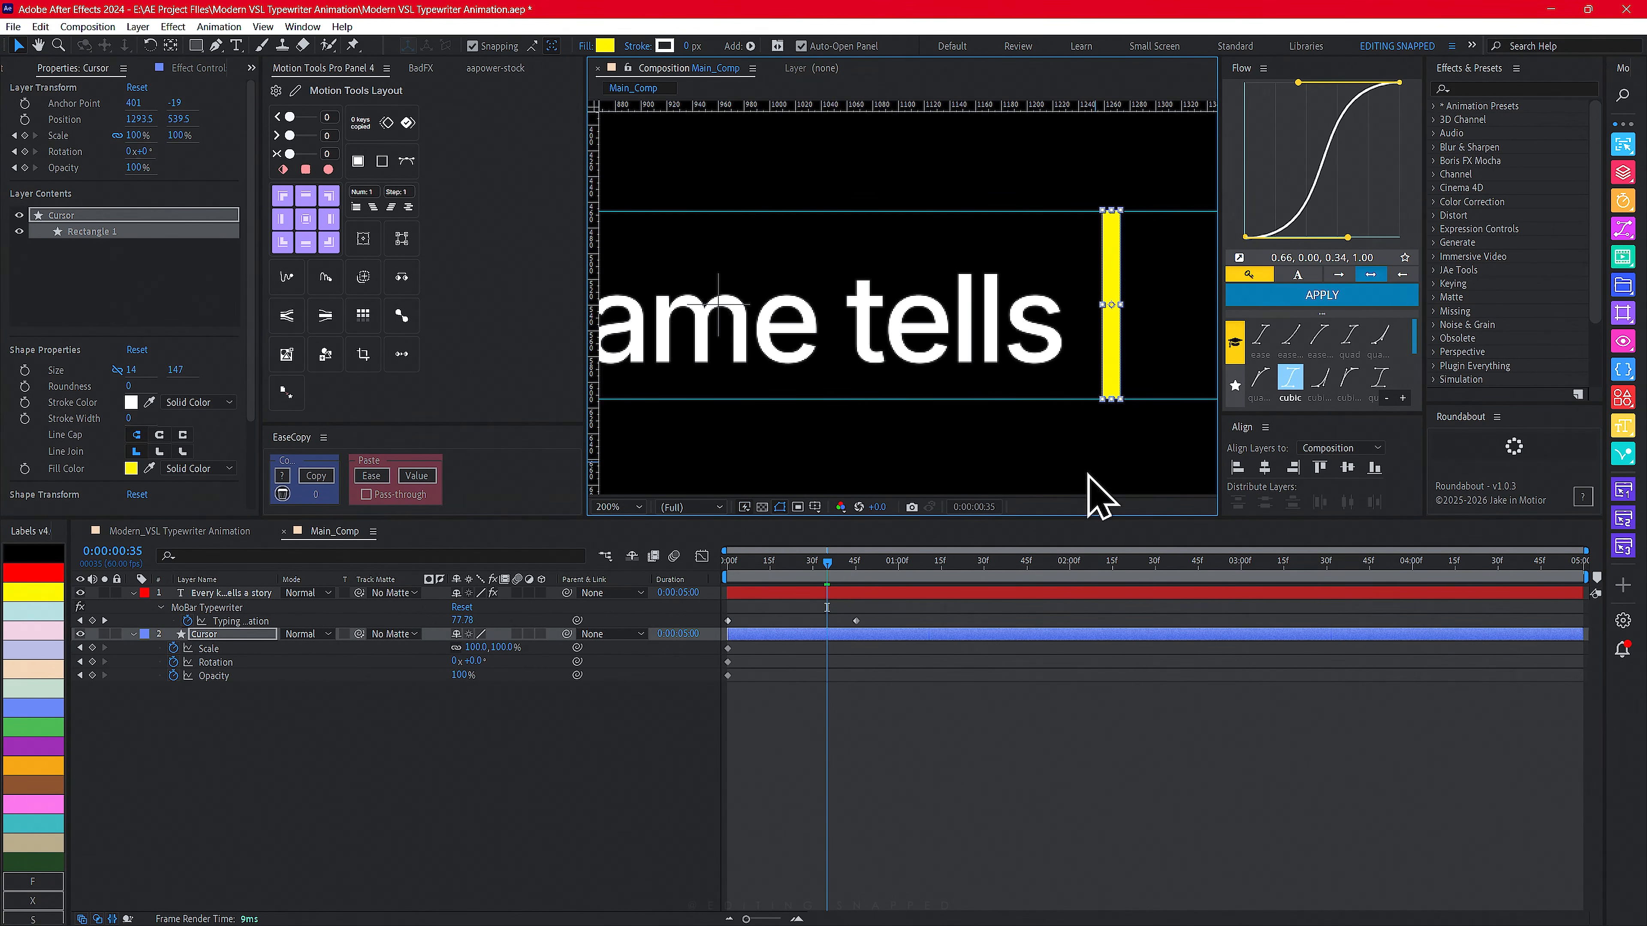
{"action": "left_click", "coordinate": [577, 853]}
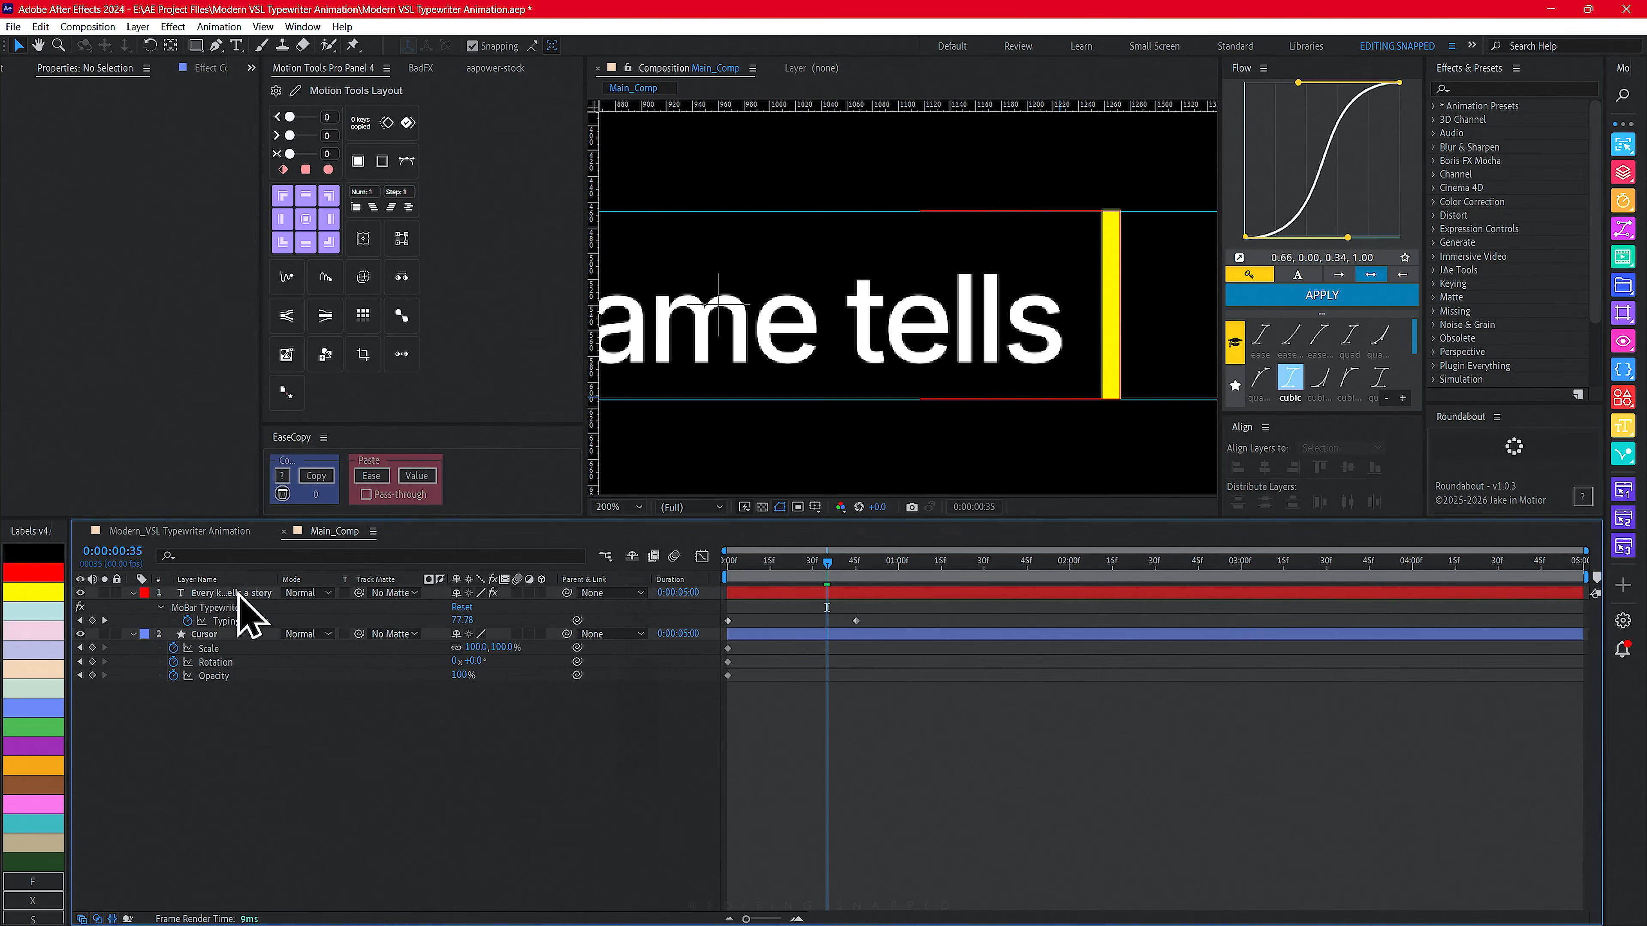
- Fit the view and, at the composition start, center the Cursor layer horizontally and vertically in the composition
{"action": "left_click", "coordinate": [238, 594]}
{"action": "left_click", "coordinate": [619, 508]}
{"action": "left_click", "coordinate": [629, 548]}
{"action": "left_click", "coordinate": [445, 749]}
{"action": "left_click", "coordinate": [214, 634]}
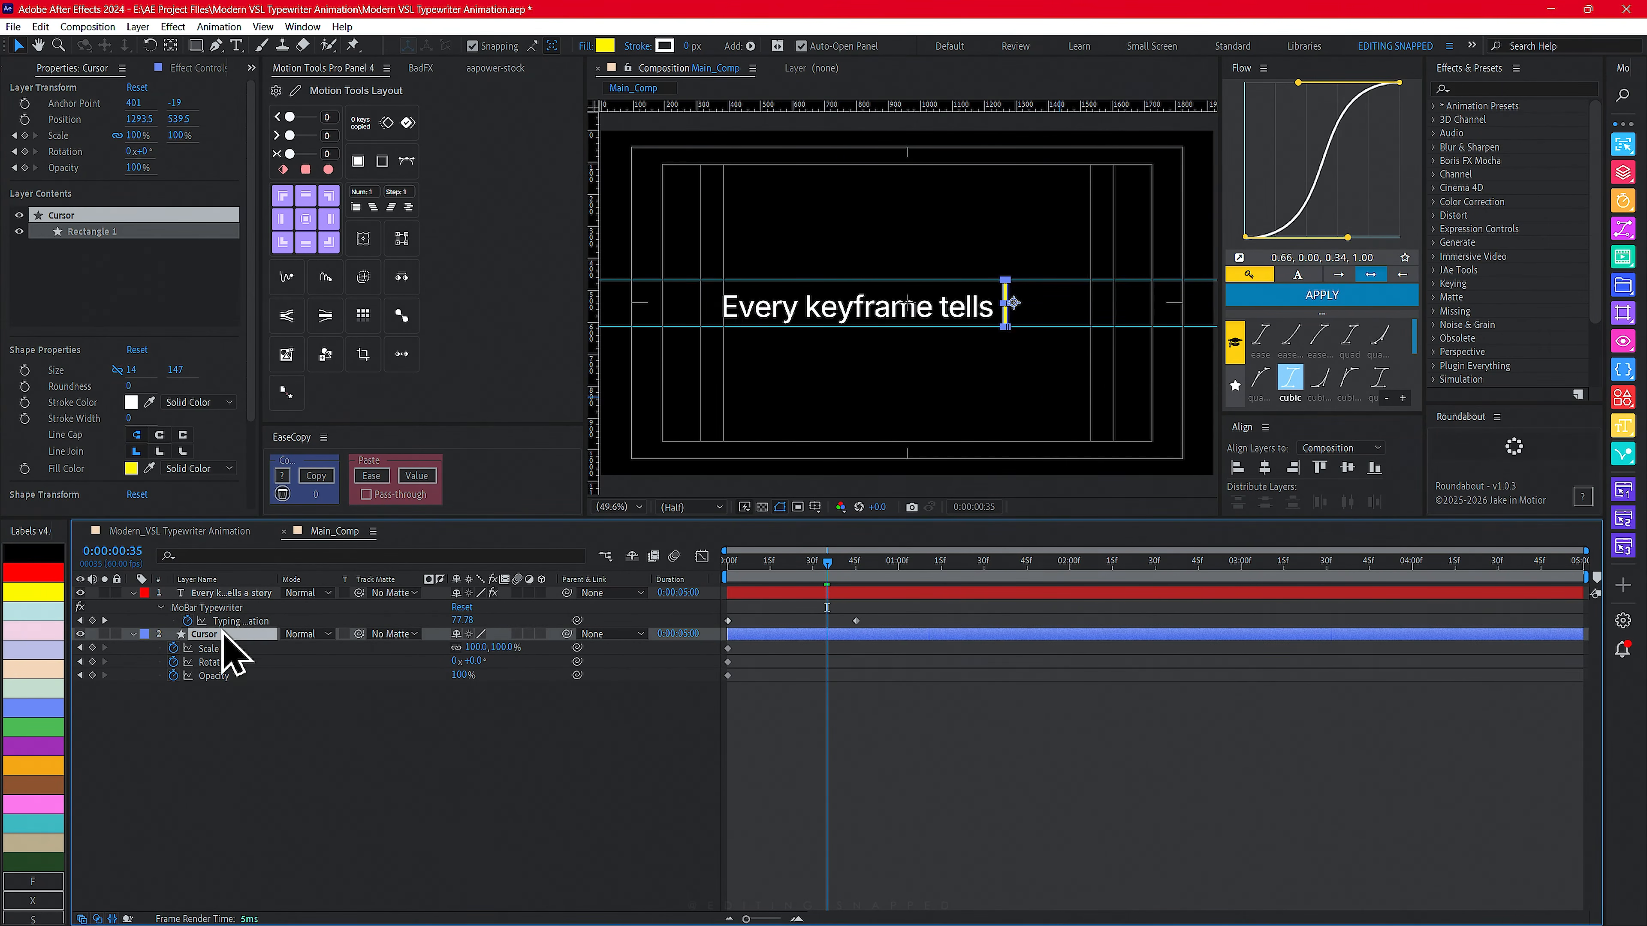
{"action": "left_click_drag", "start_coordinate": [827, 562], "coordinate": [715, 577]}
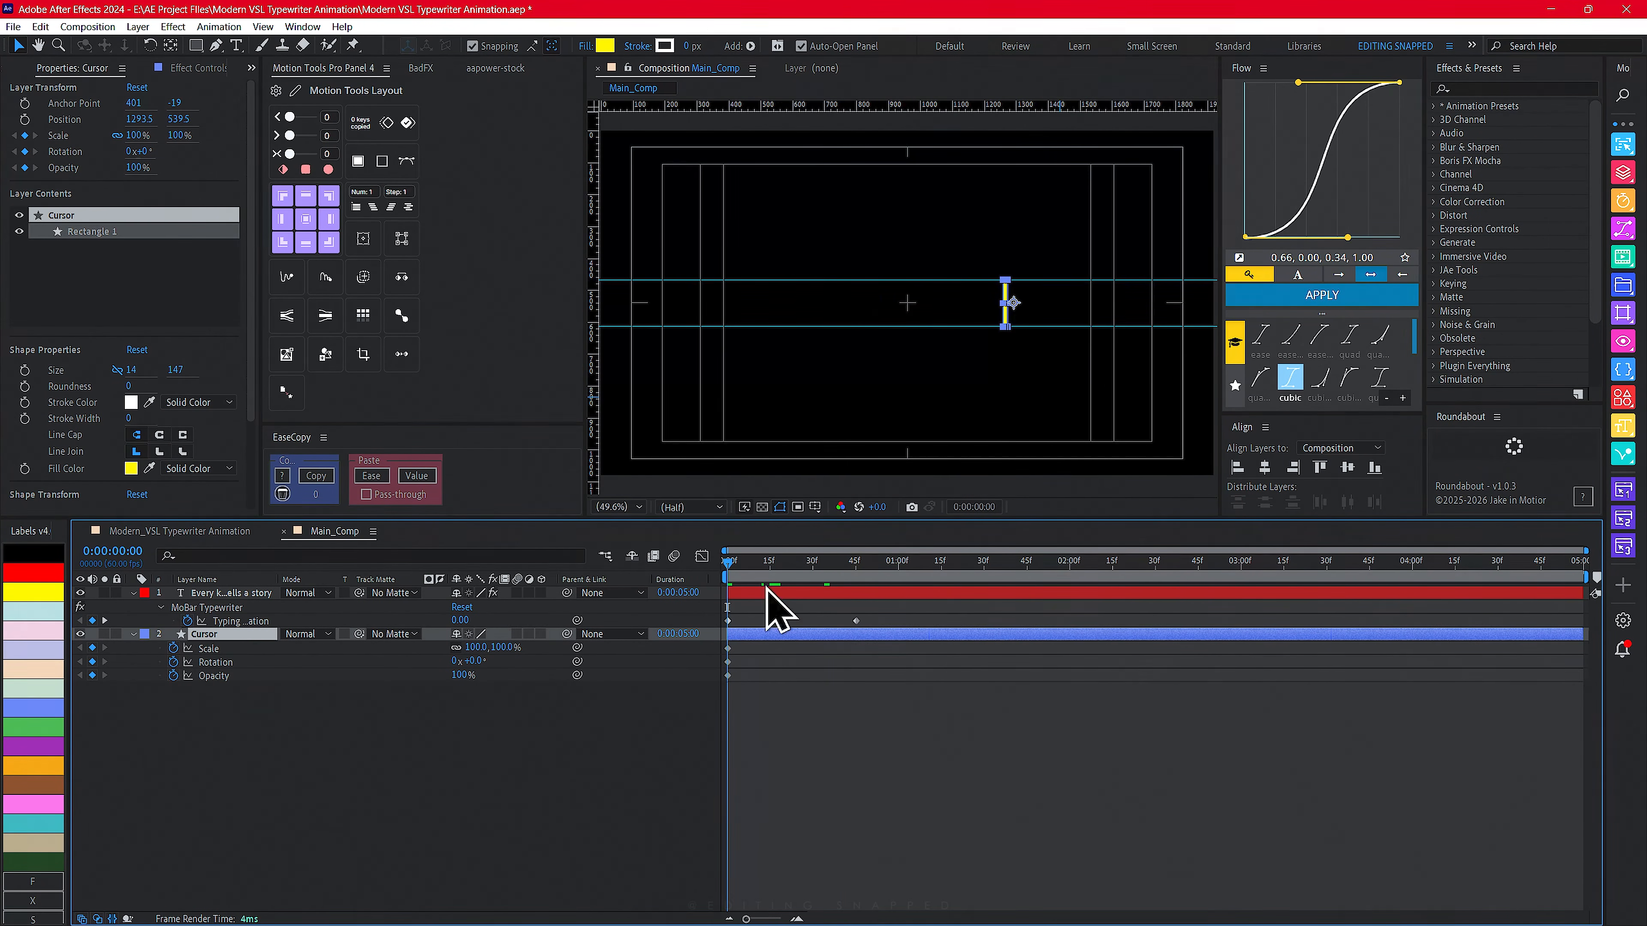
{"action": "left_click", "coordinate": [1264, 467]}
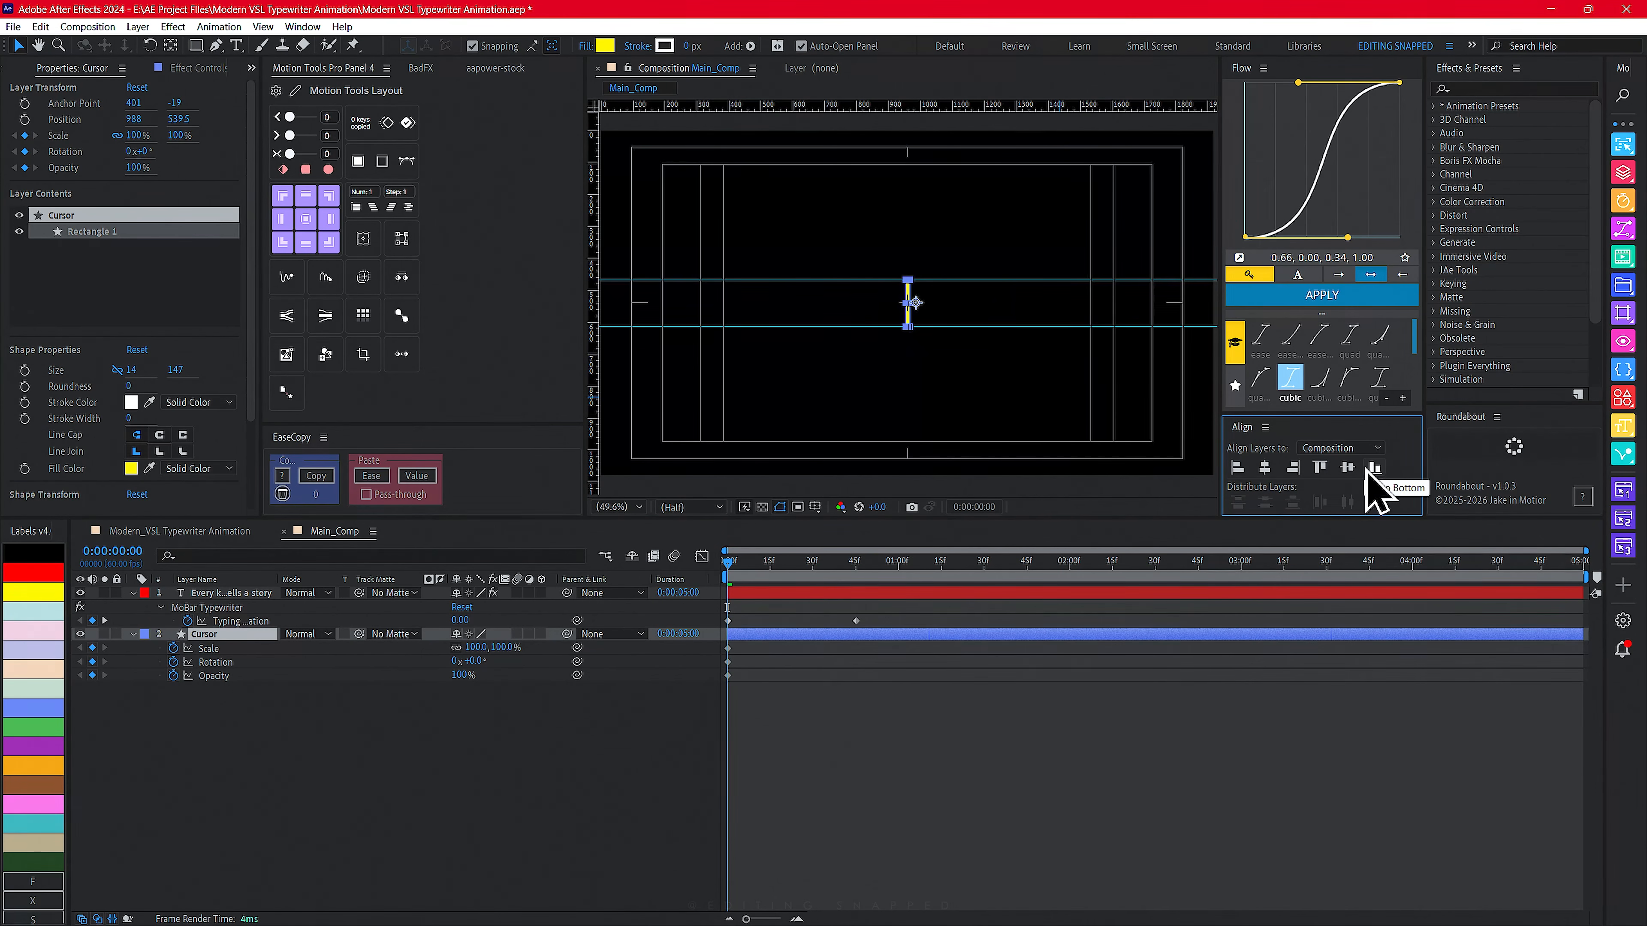
{"action": "left_click", "coordinate": [1348, 468]}
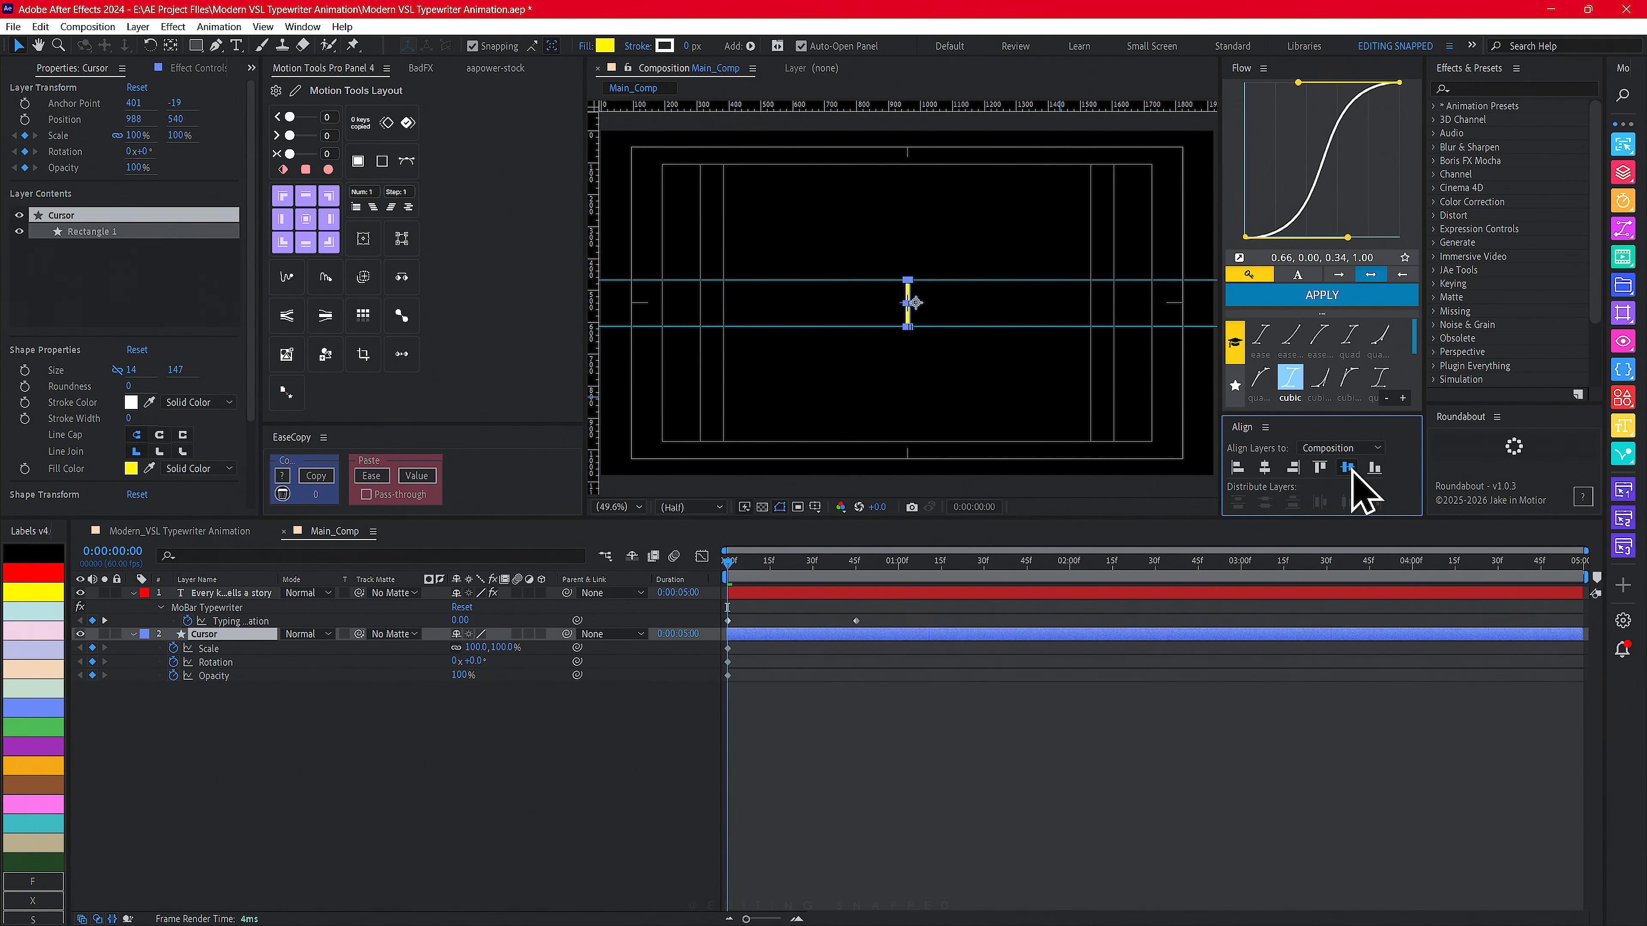
{"action": "left_click", "coordinate": [304, 220]}
{"action": "left_click", "coordinate": [870, 820]}
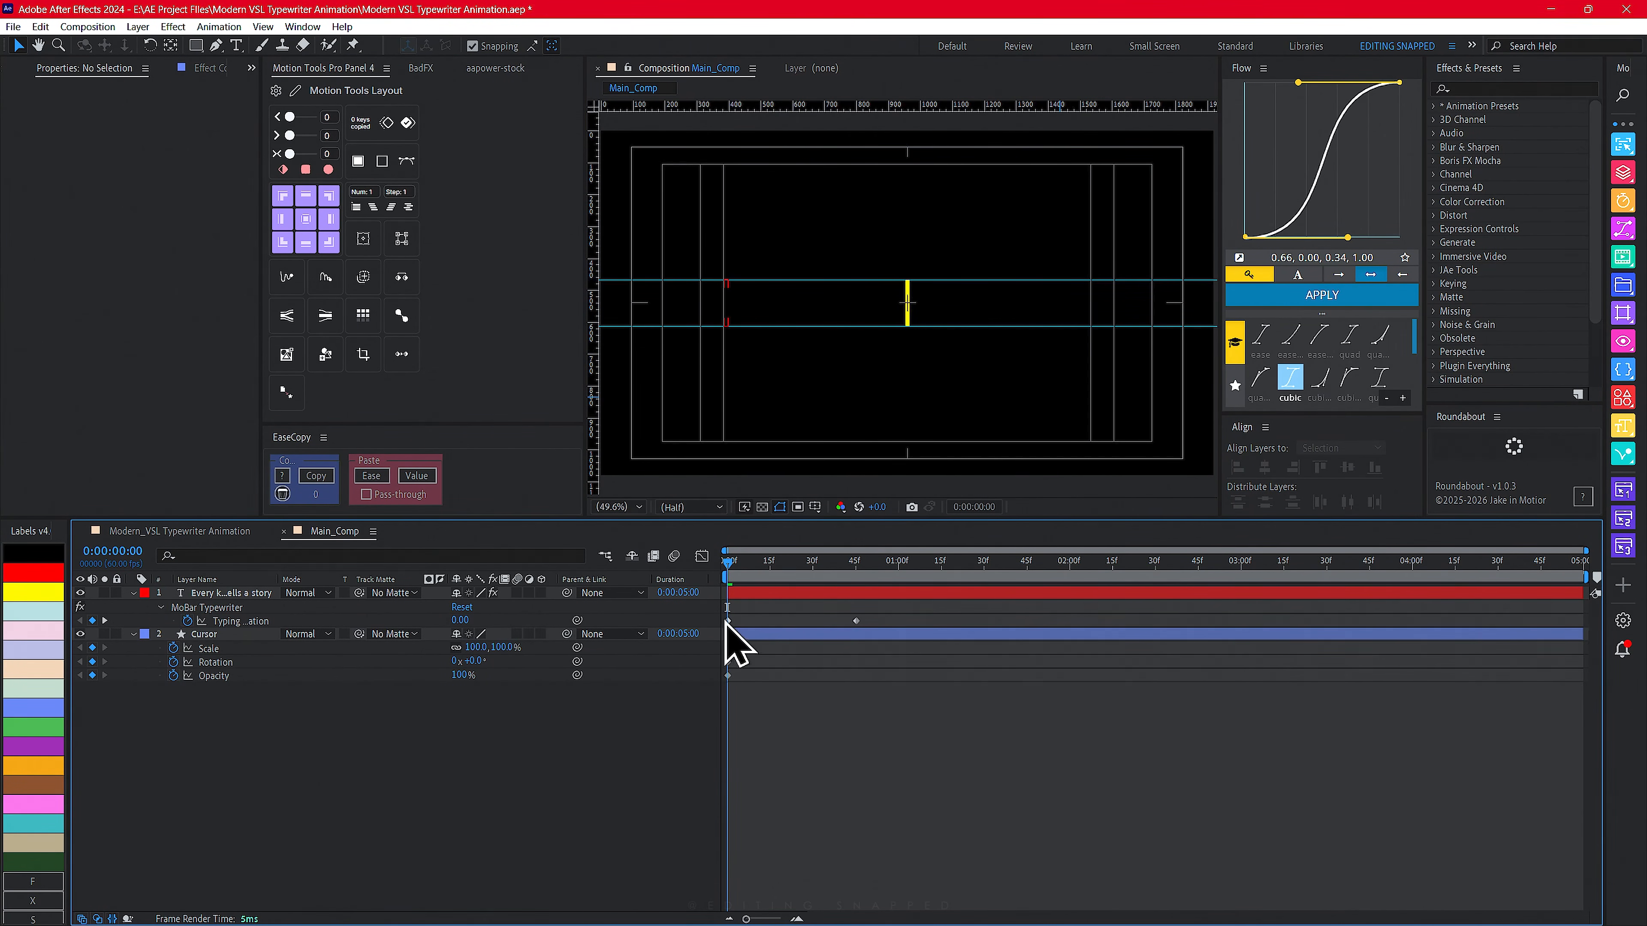
- Shift the Cursor's keyframes to 45f and scale the Cursor to about 661% at the composition start
{"action": "left_click_drag", "start_coordinate": [749, 650], "coordinate": [858, 681]}
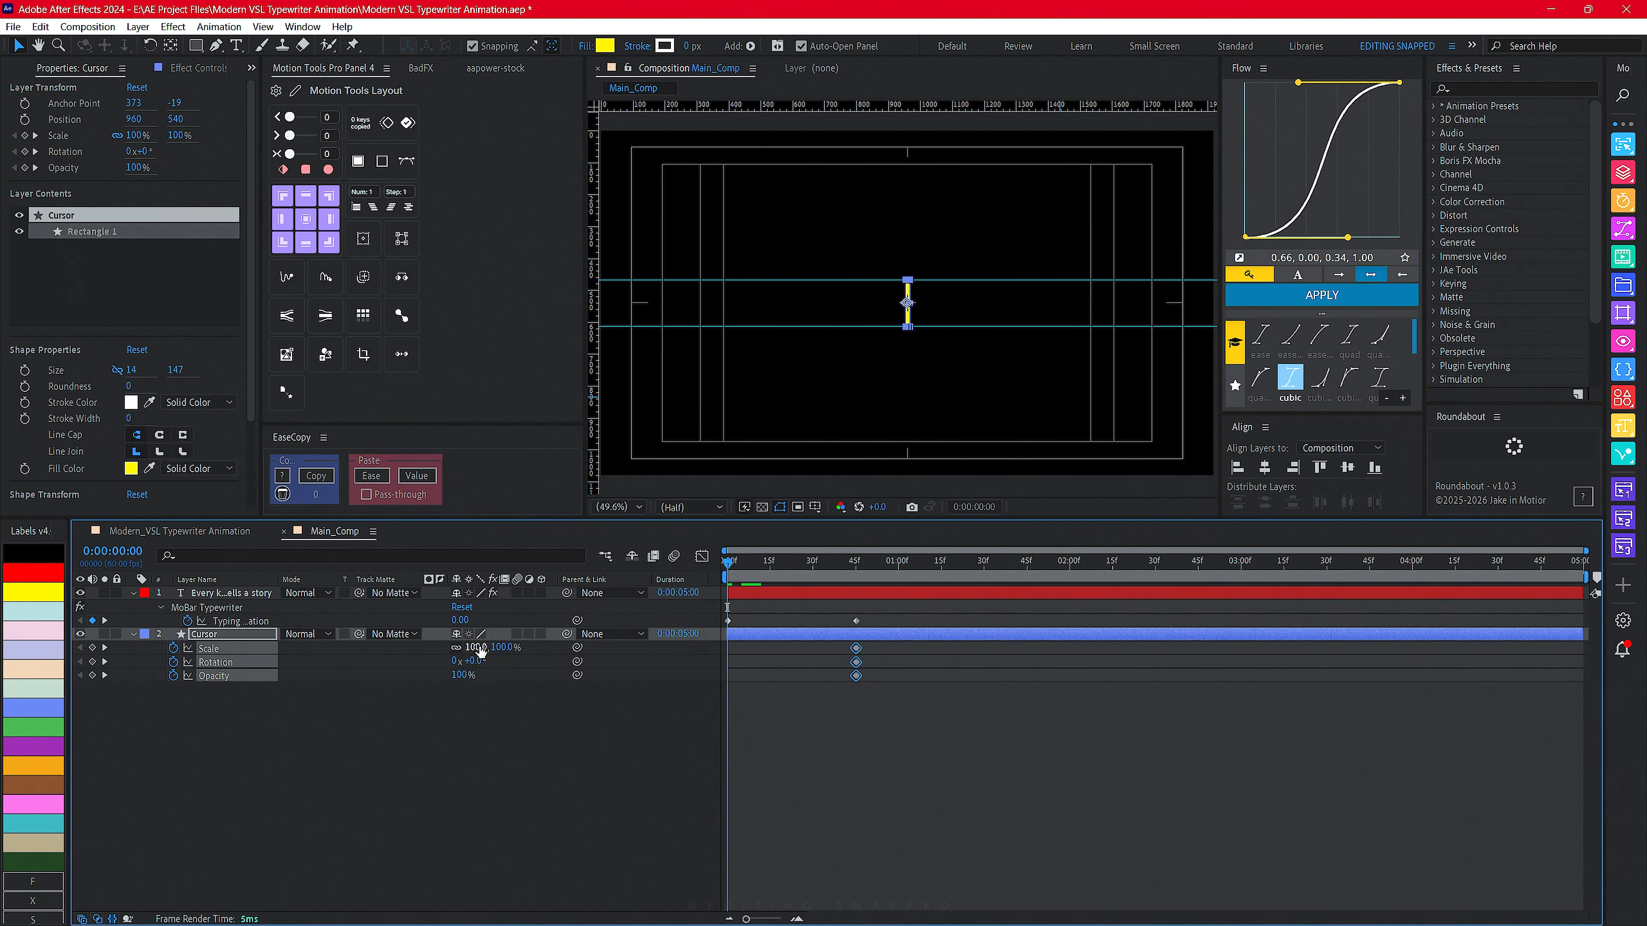
{"action": "left_click_drag", "start_coordinate": [480, 650], "coordinate": [932, 649]}
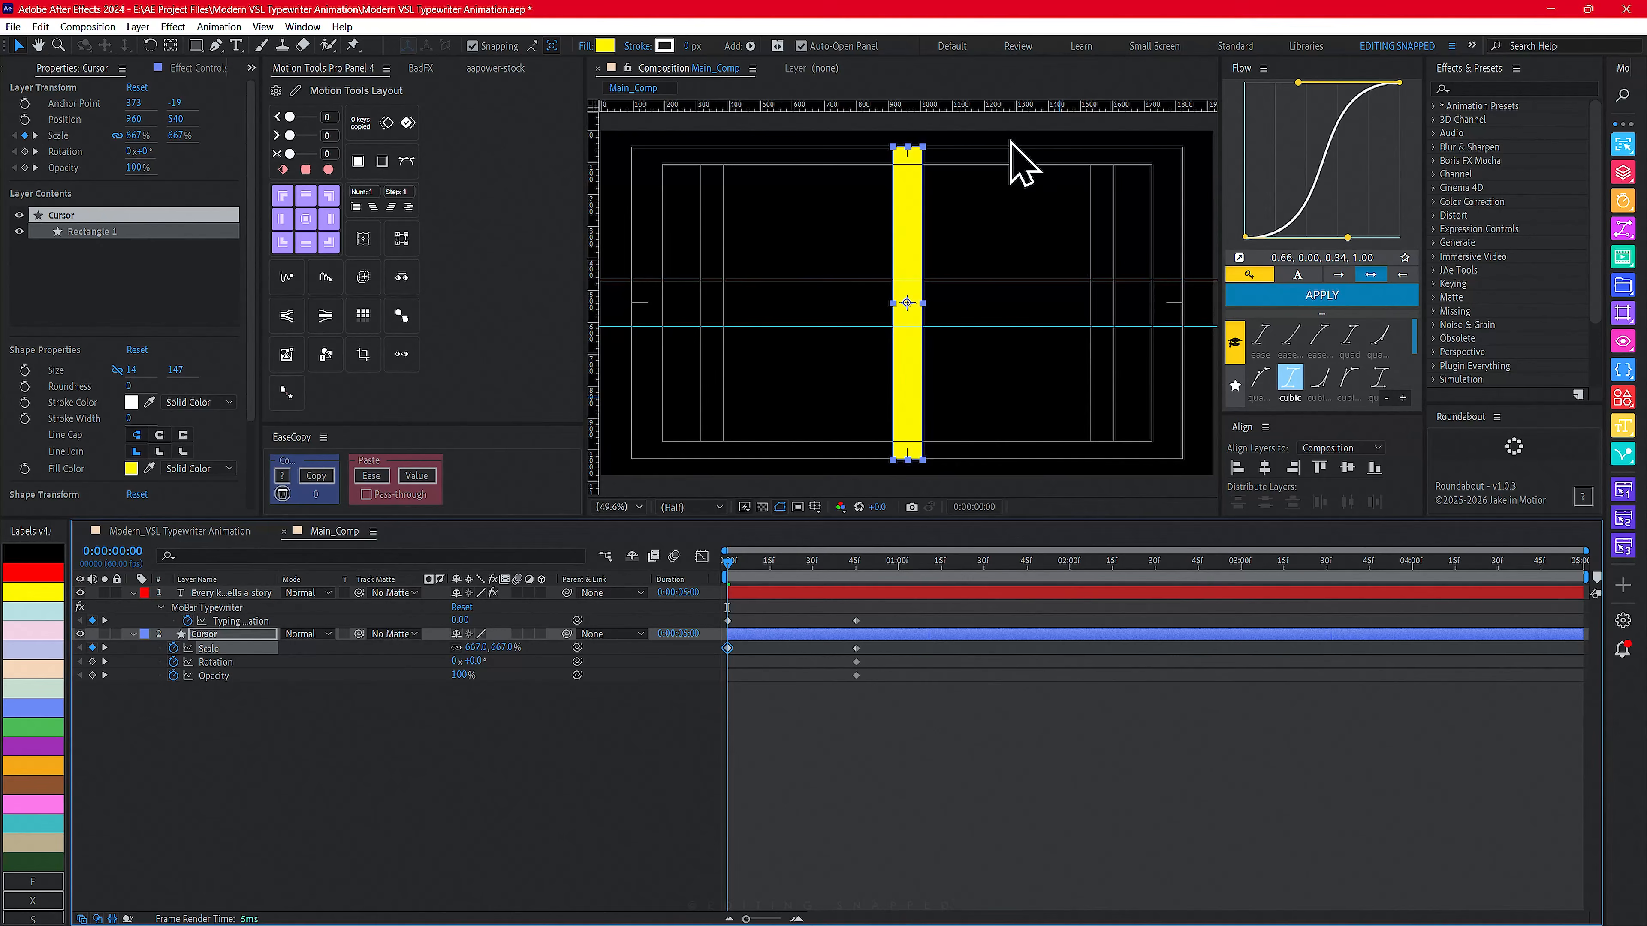
{"action": "scroll", "coordinate": [1063, 272], "scroll_direction": "up", "scroll_amount": 4}
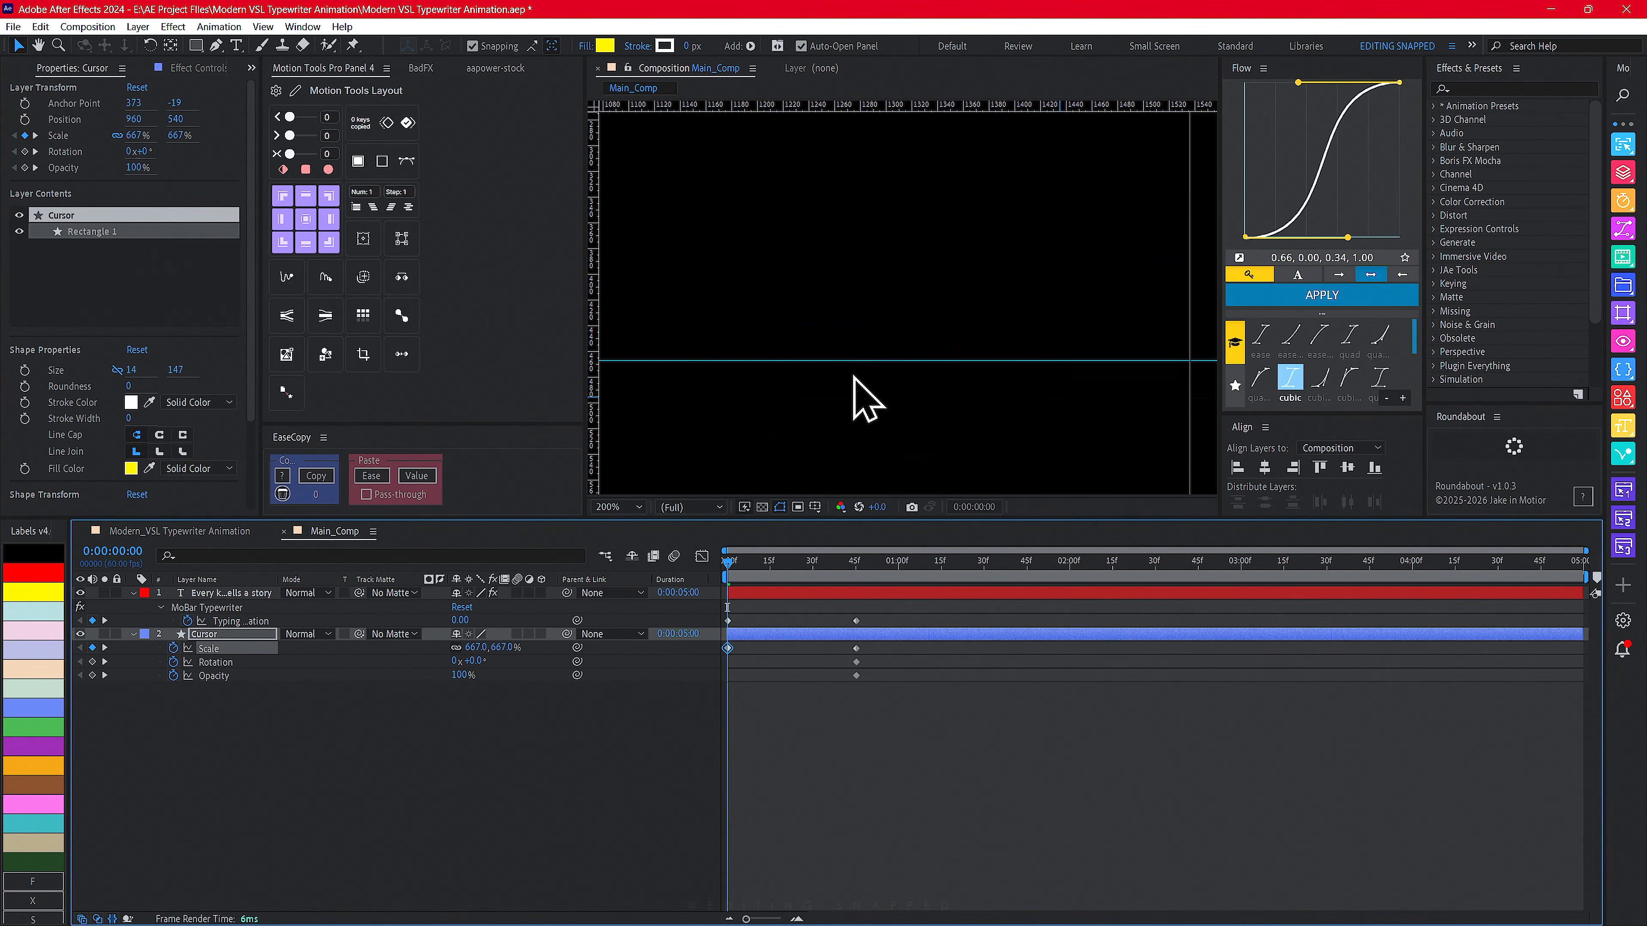
{"action": "left_click_drag", "start_coordinate": [724, 456], "coordinate": [1066, 246]}
{"action": "left_click_drag", "start_coordinate": [1001, 418], "coordinate": [960, 253]}
{"action": "left_click_drag", "start_coordinate": [946, 457], "coordinate": [1014, 111]}
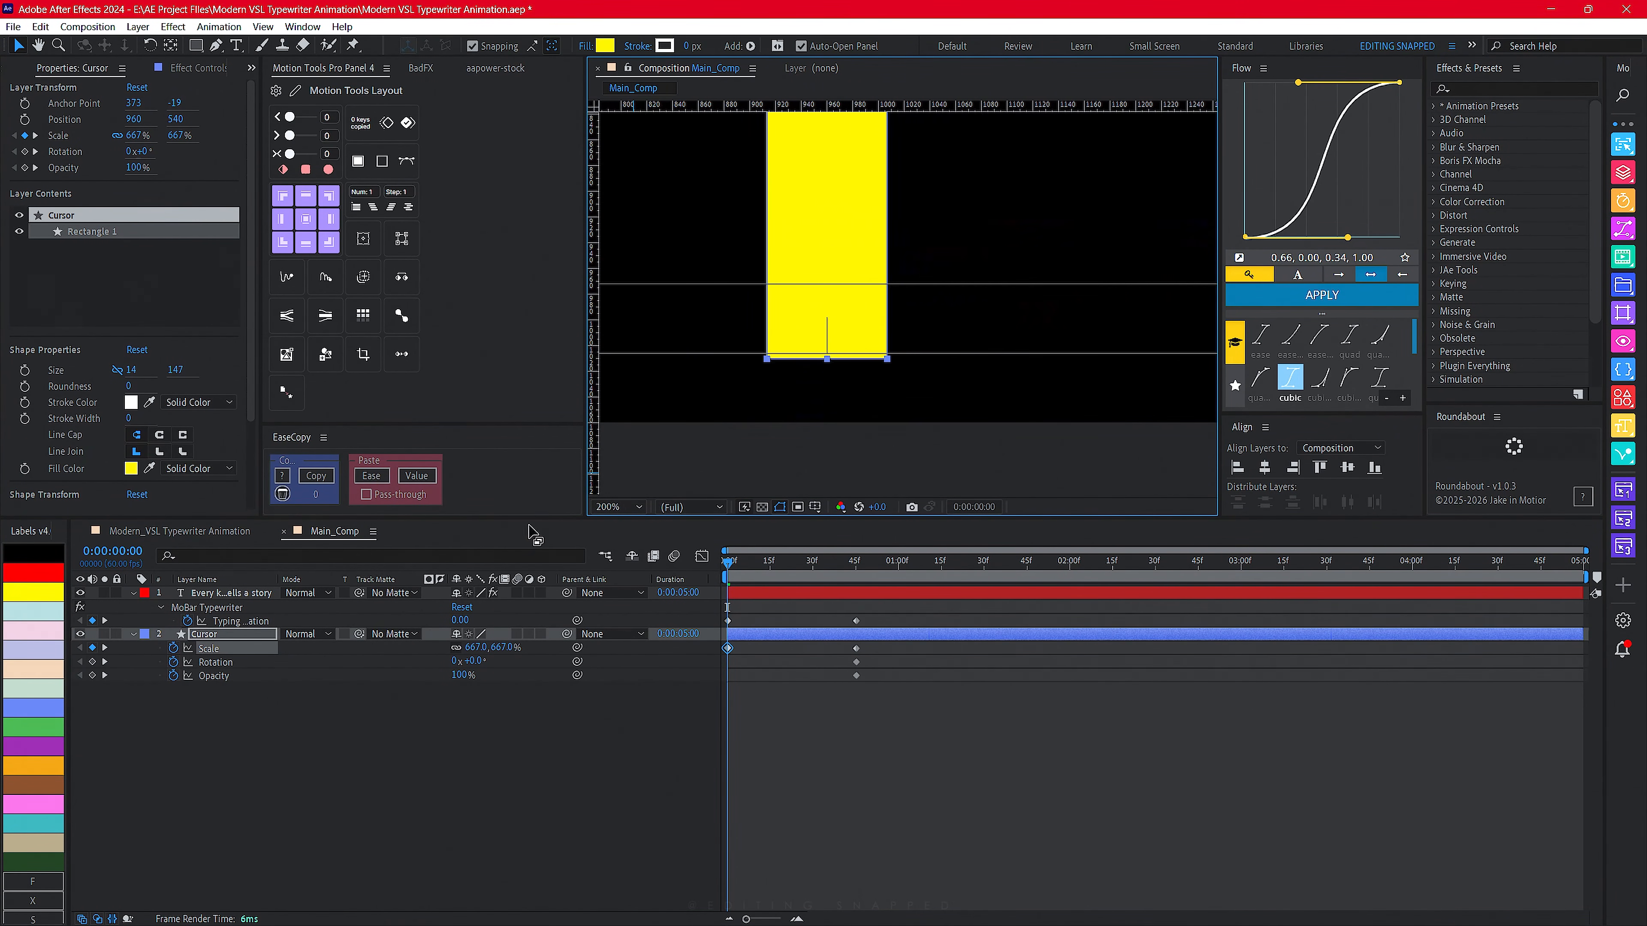
{"action": "left_click_drag", "start_coordinate": [471, 648], "coordinate": [466, 648]}
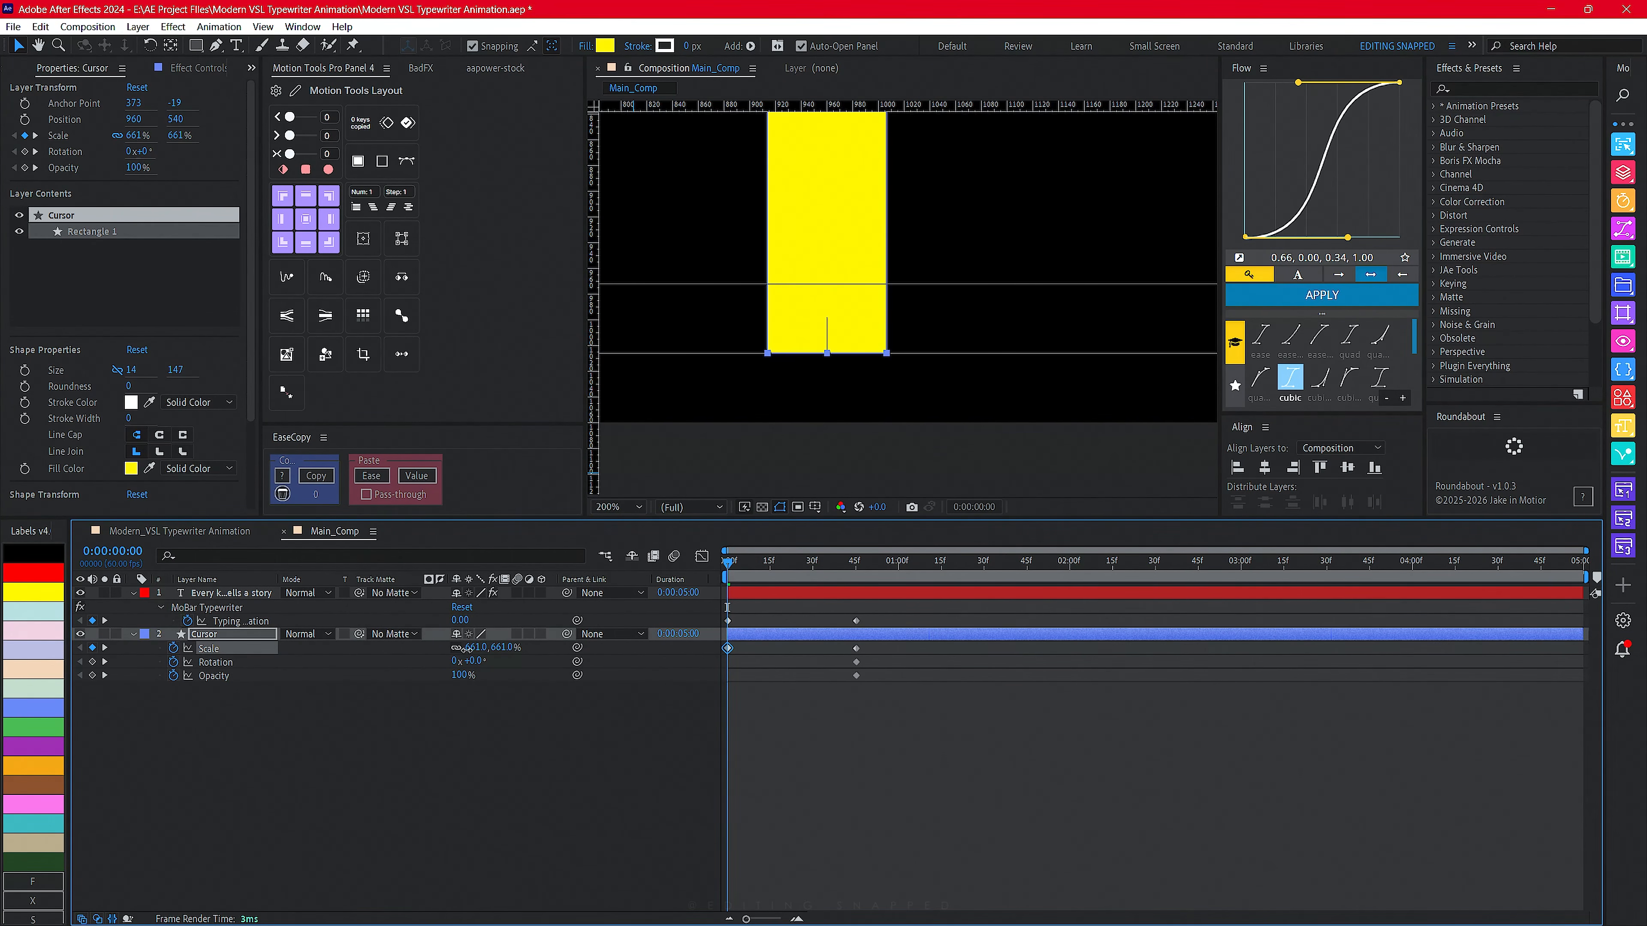
- Unlink the Cursor's scale proportions and set its starting Scale to about 8184%, 666%
{"action": "scroll", "coordinate": [966, 188], "scroll_direction": "up", "scroll_amount": 10}
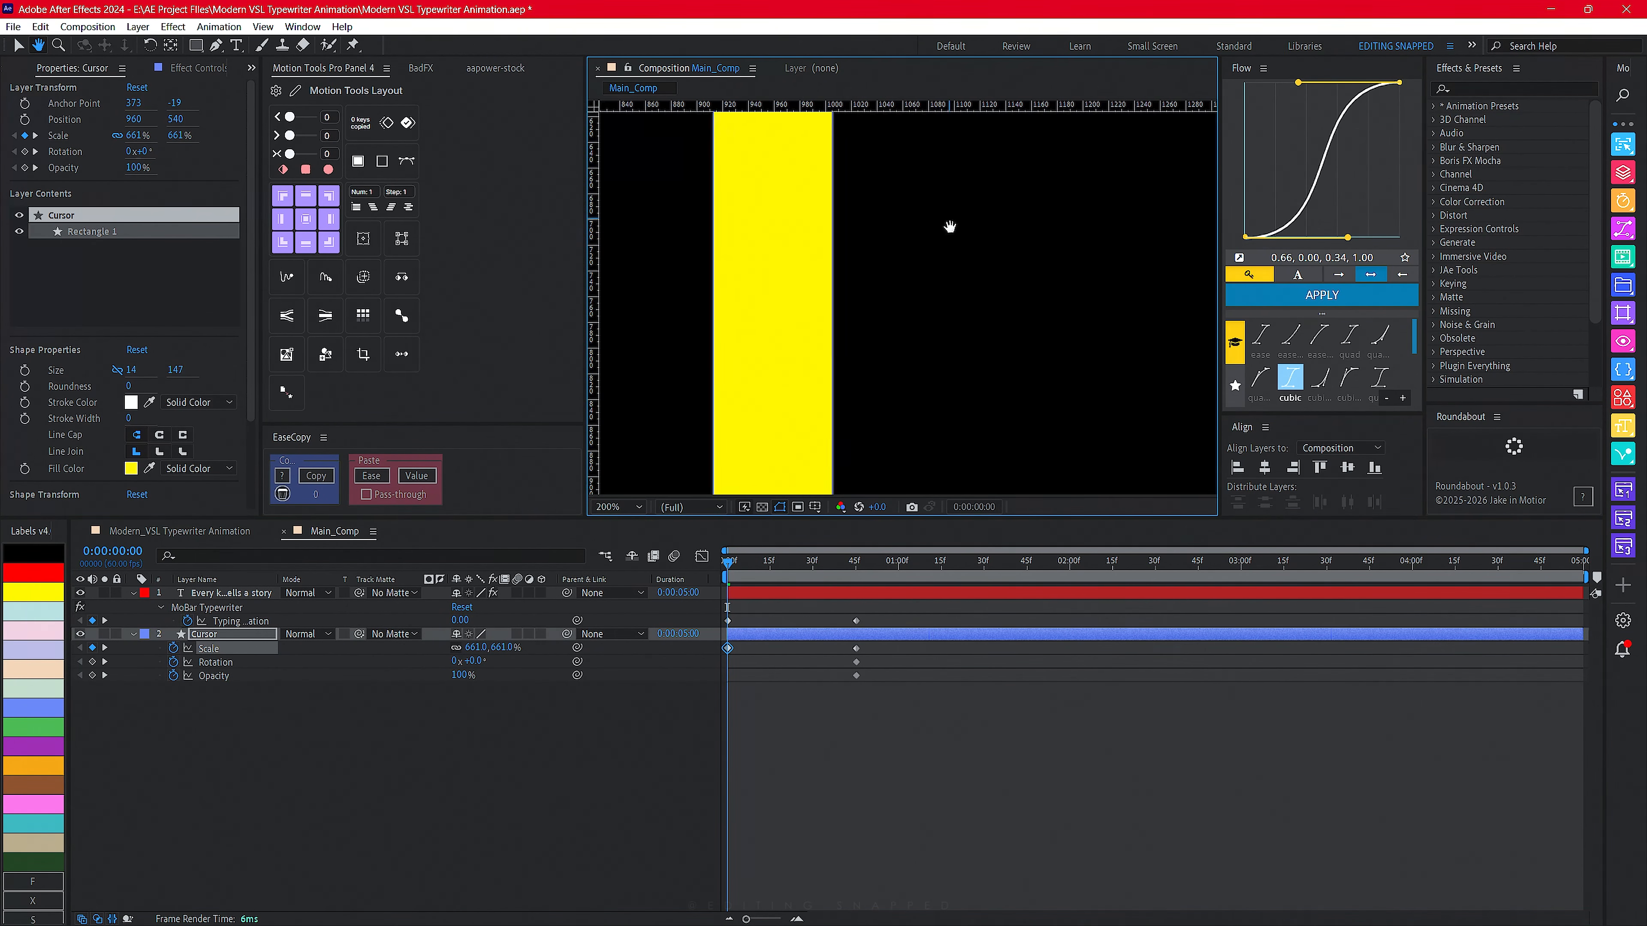
{"action": "left_click", "coordinate": [594, 510]}
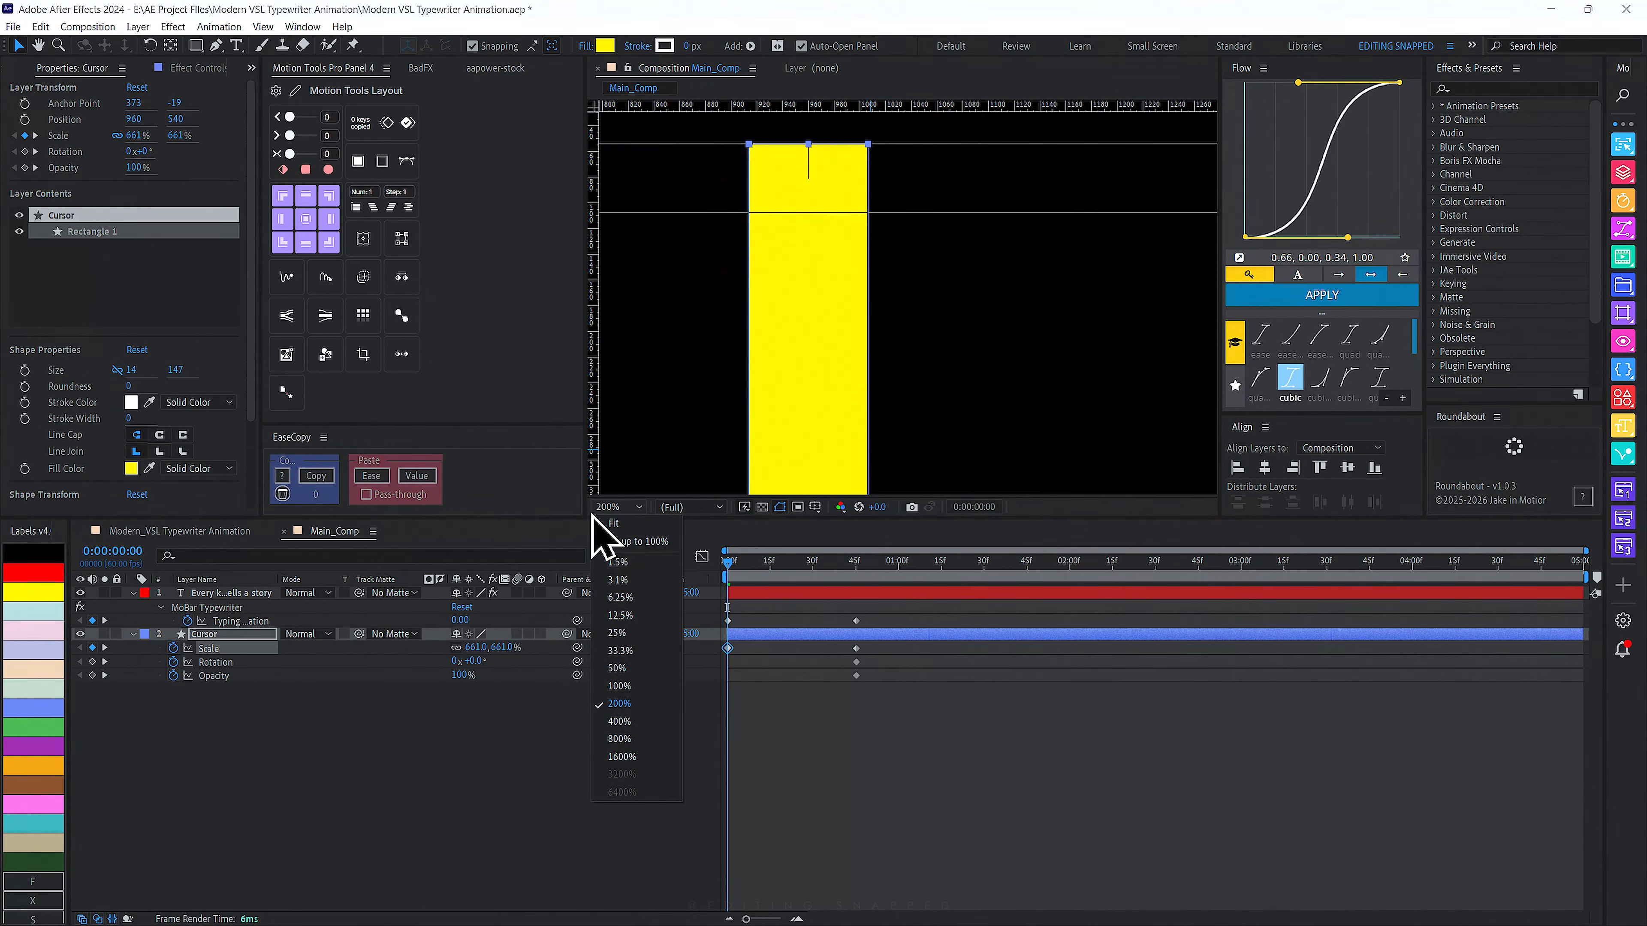
{"action": "left_click", "coordinate": [639, 542]}
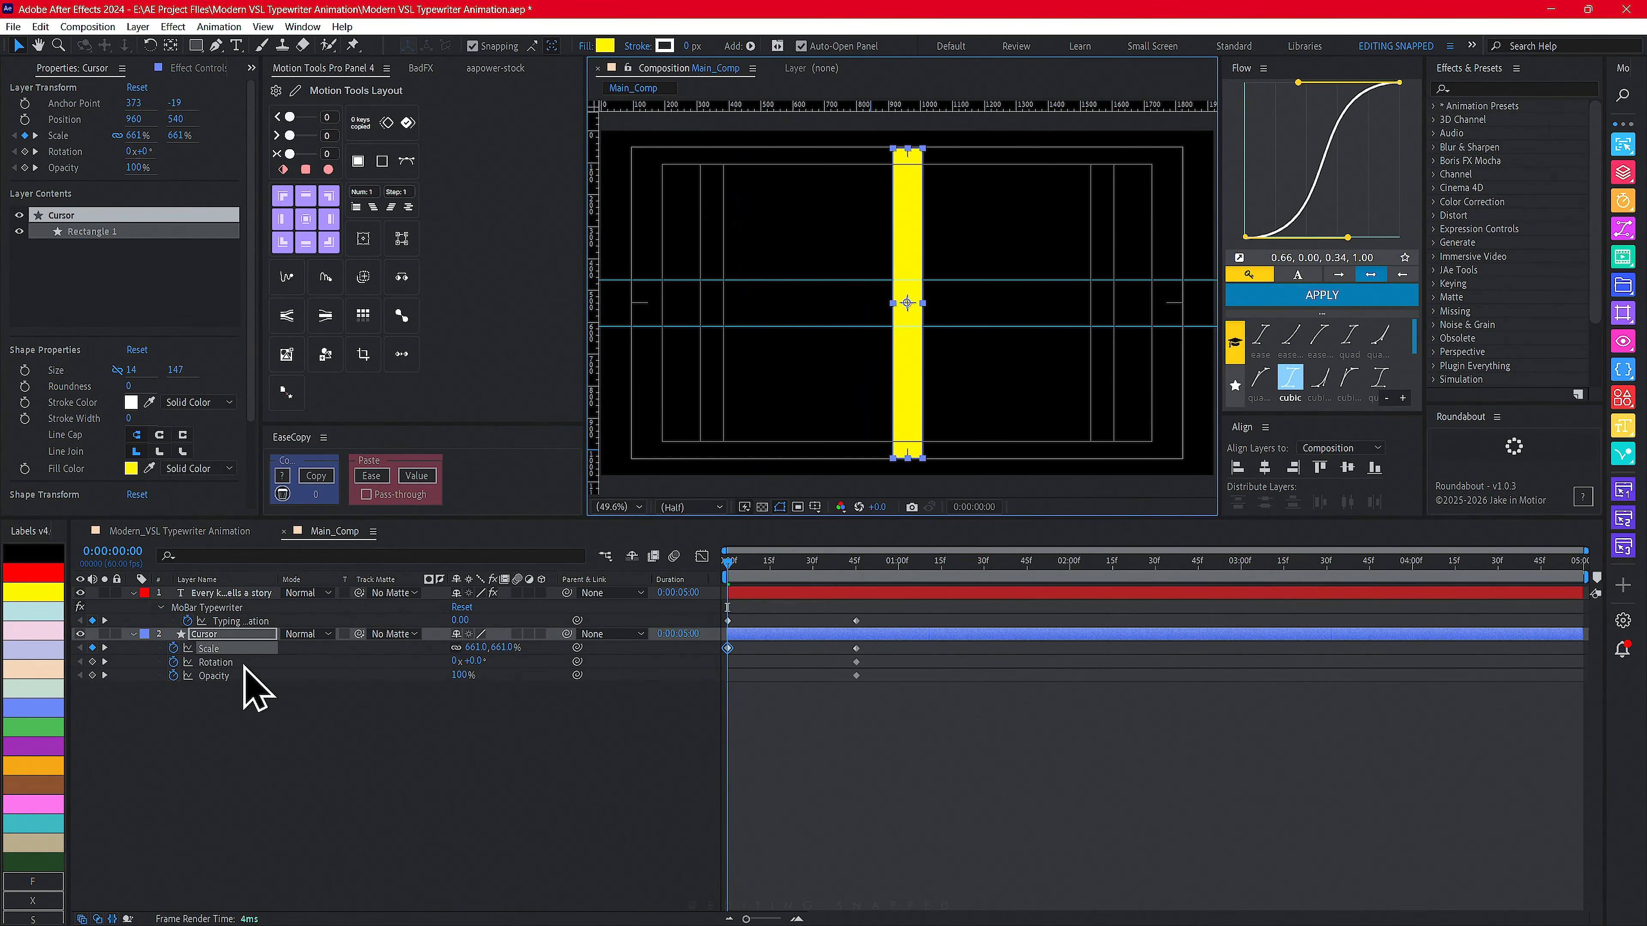
{"action": "left_click", "coordinate": [457, 648]}
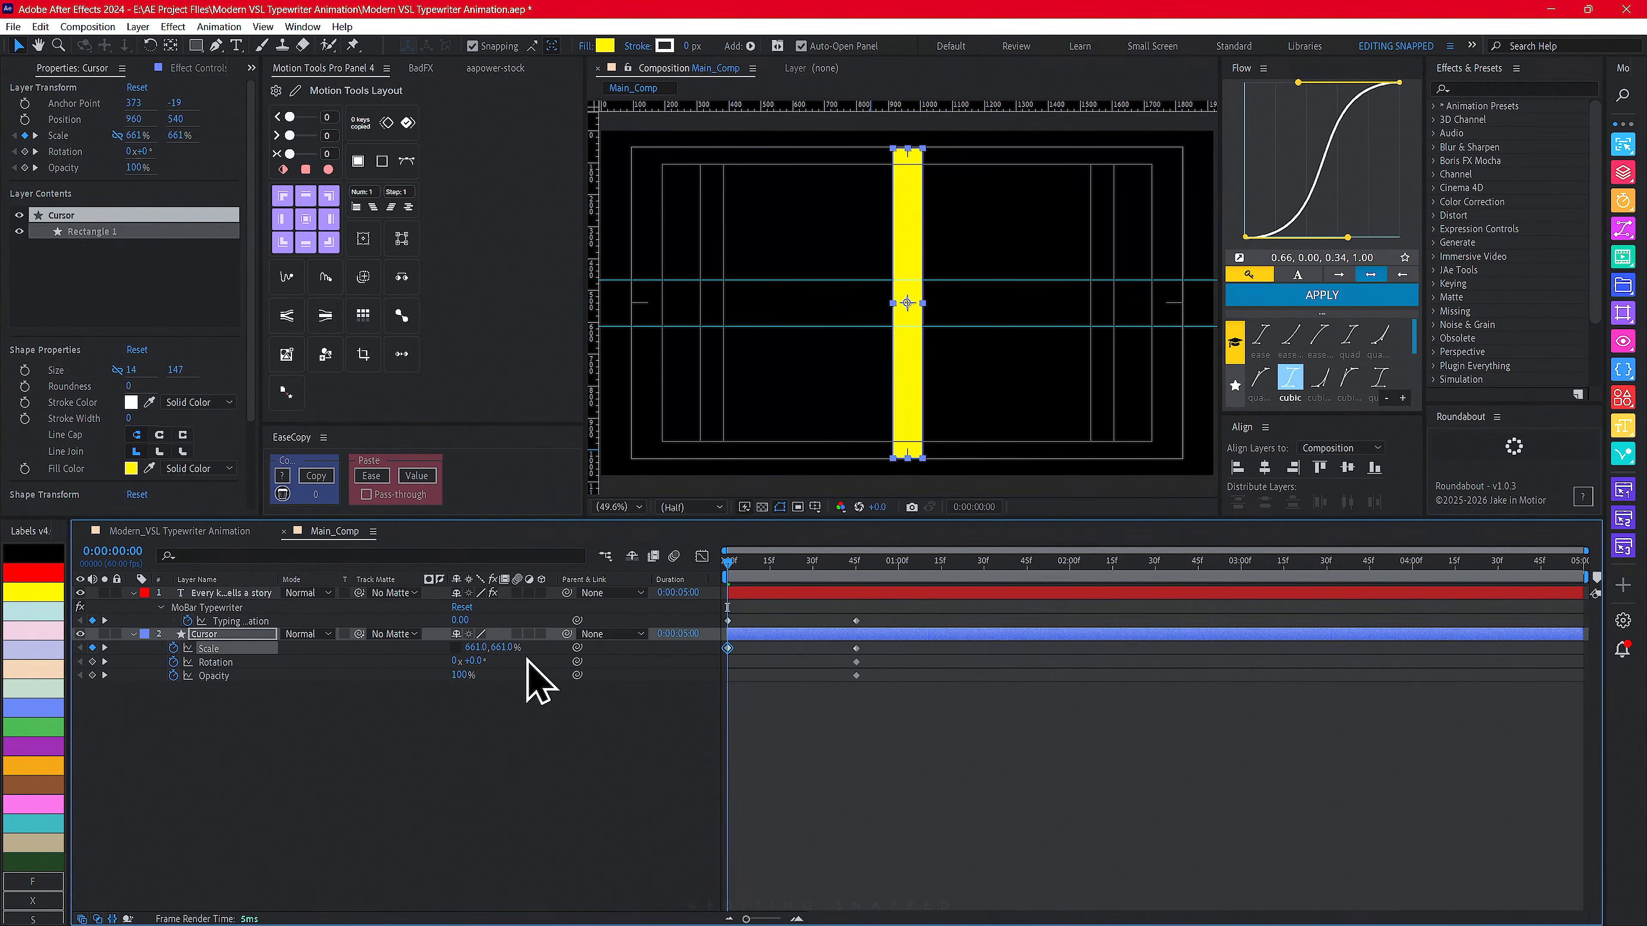
{"action": "left_click_drag", "start_coordinate": [474, 652], "coordinate": [1644, 649]}
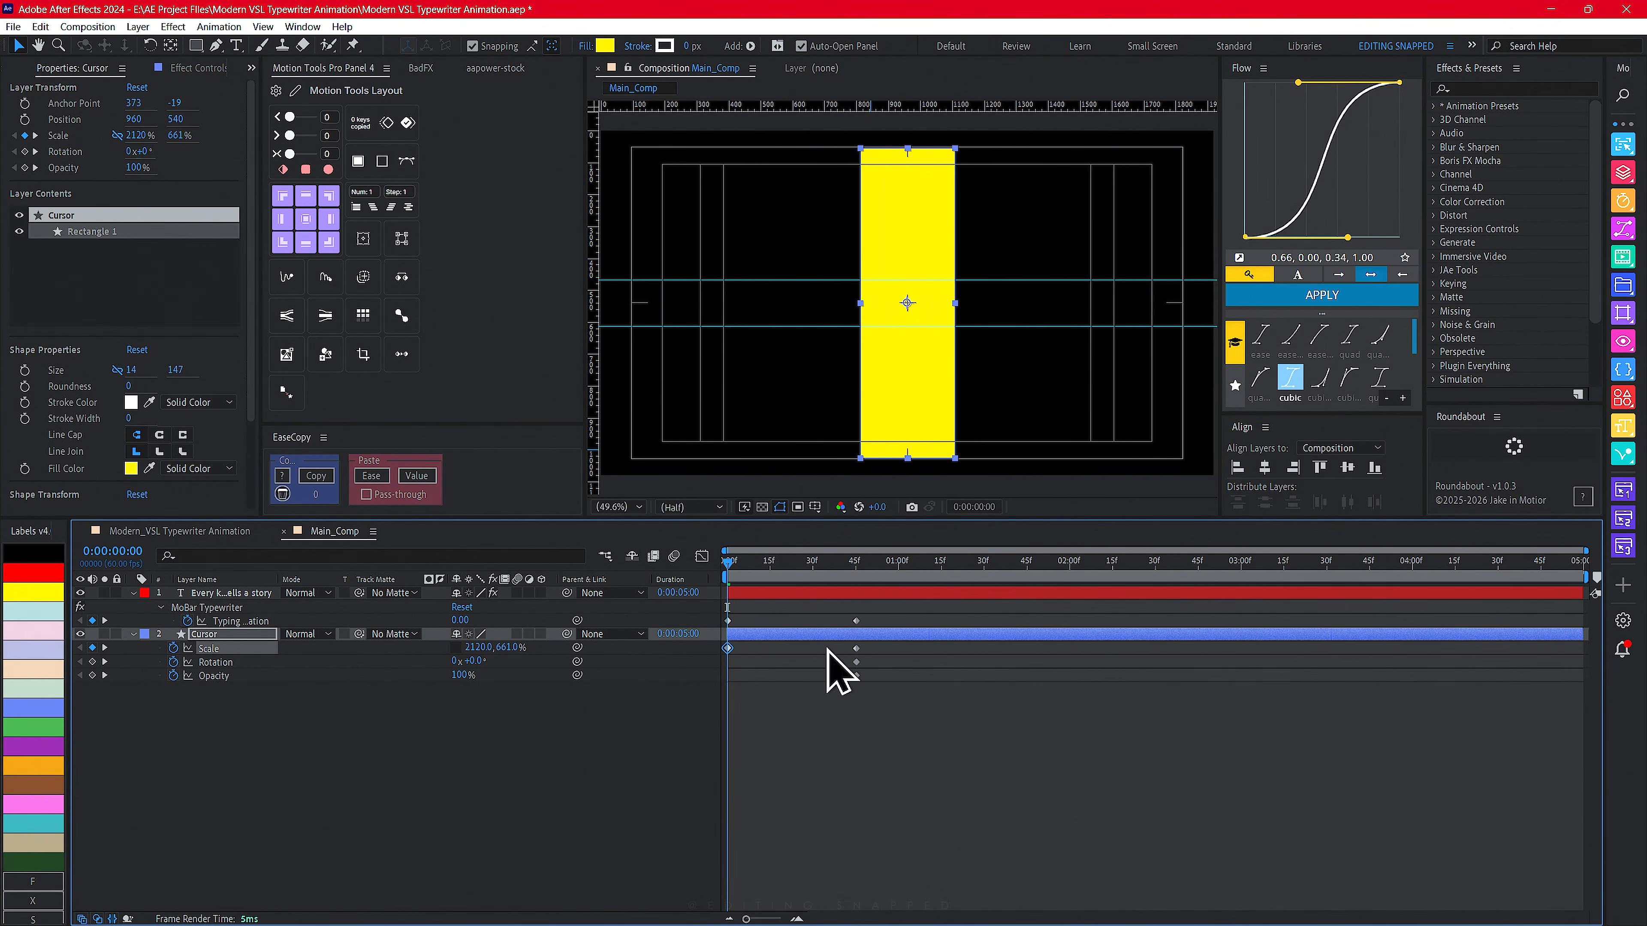
{"action": "left_click_drag", "start_coordinate": [828, 650], "coordinate": [1406, 652]}
{"action": "key", "text": "ctrl+shift+a"}
{"action": "left_click_drag", "start_coordinate": [478, 649], "coordinate": [597, 653]}
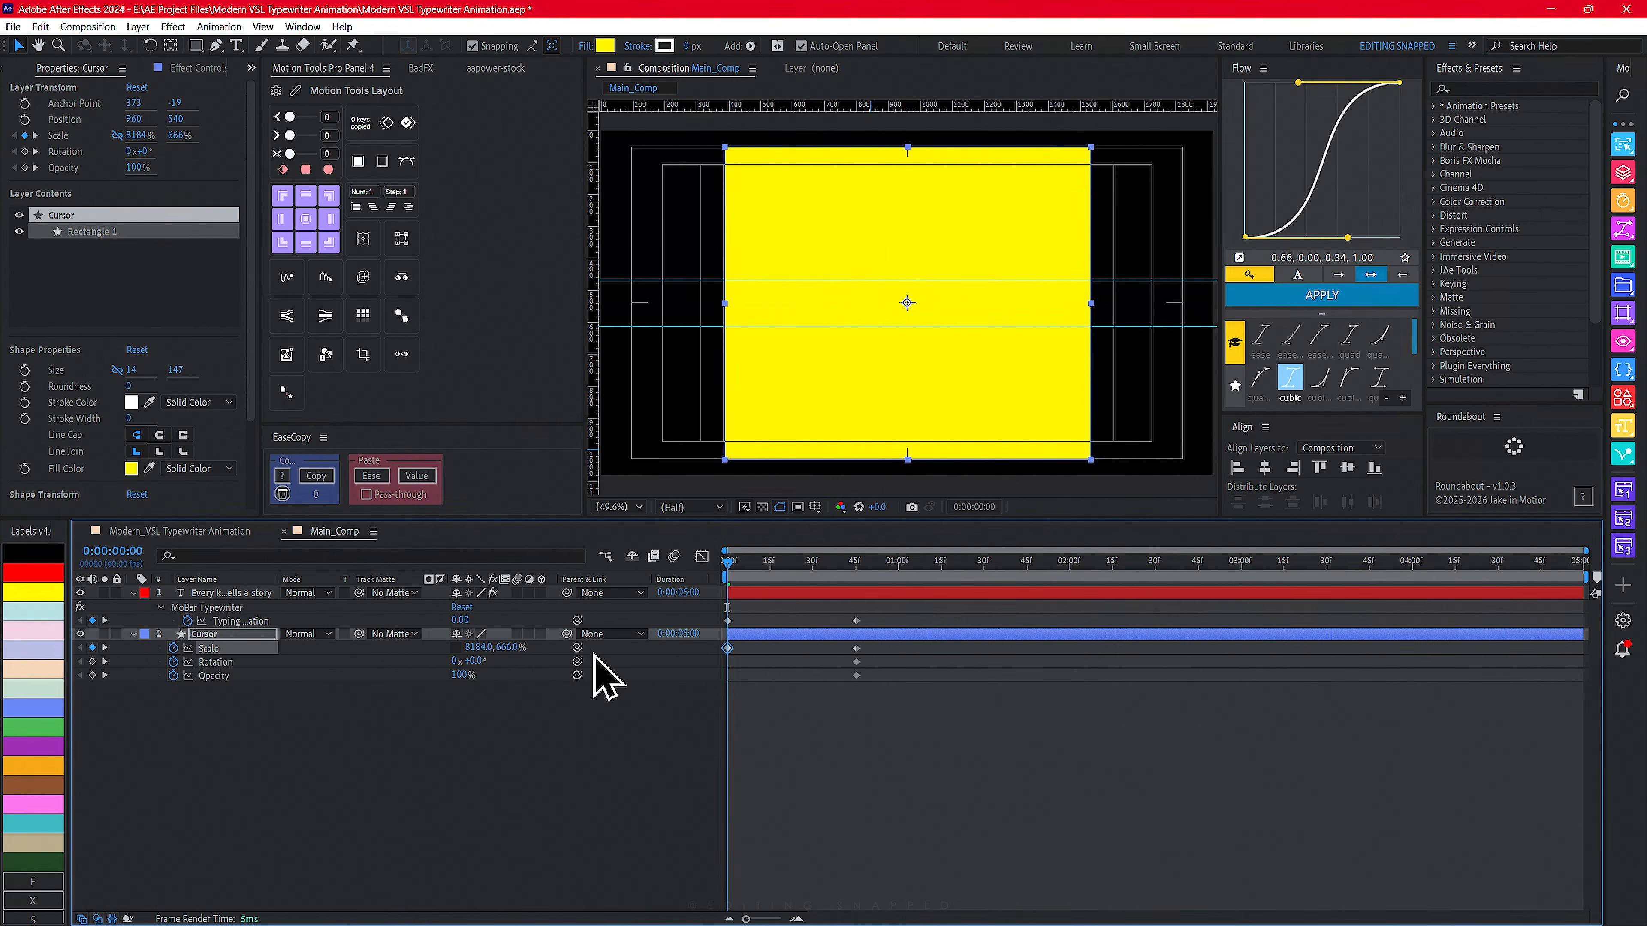
- Set the Cursor's starting Rotation to 180° and Opacity to 0%
{"action": "left_click", "coordinate": [474, 661]}
{"action": "type", "text": "9"}
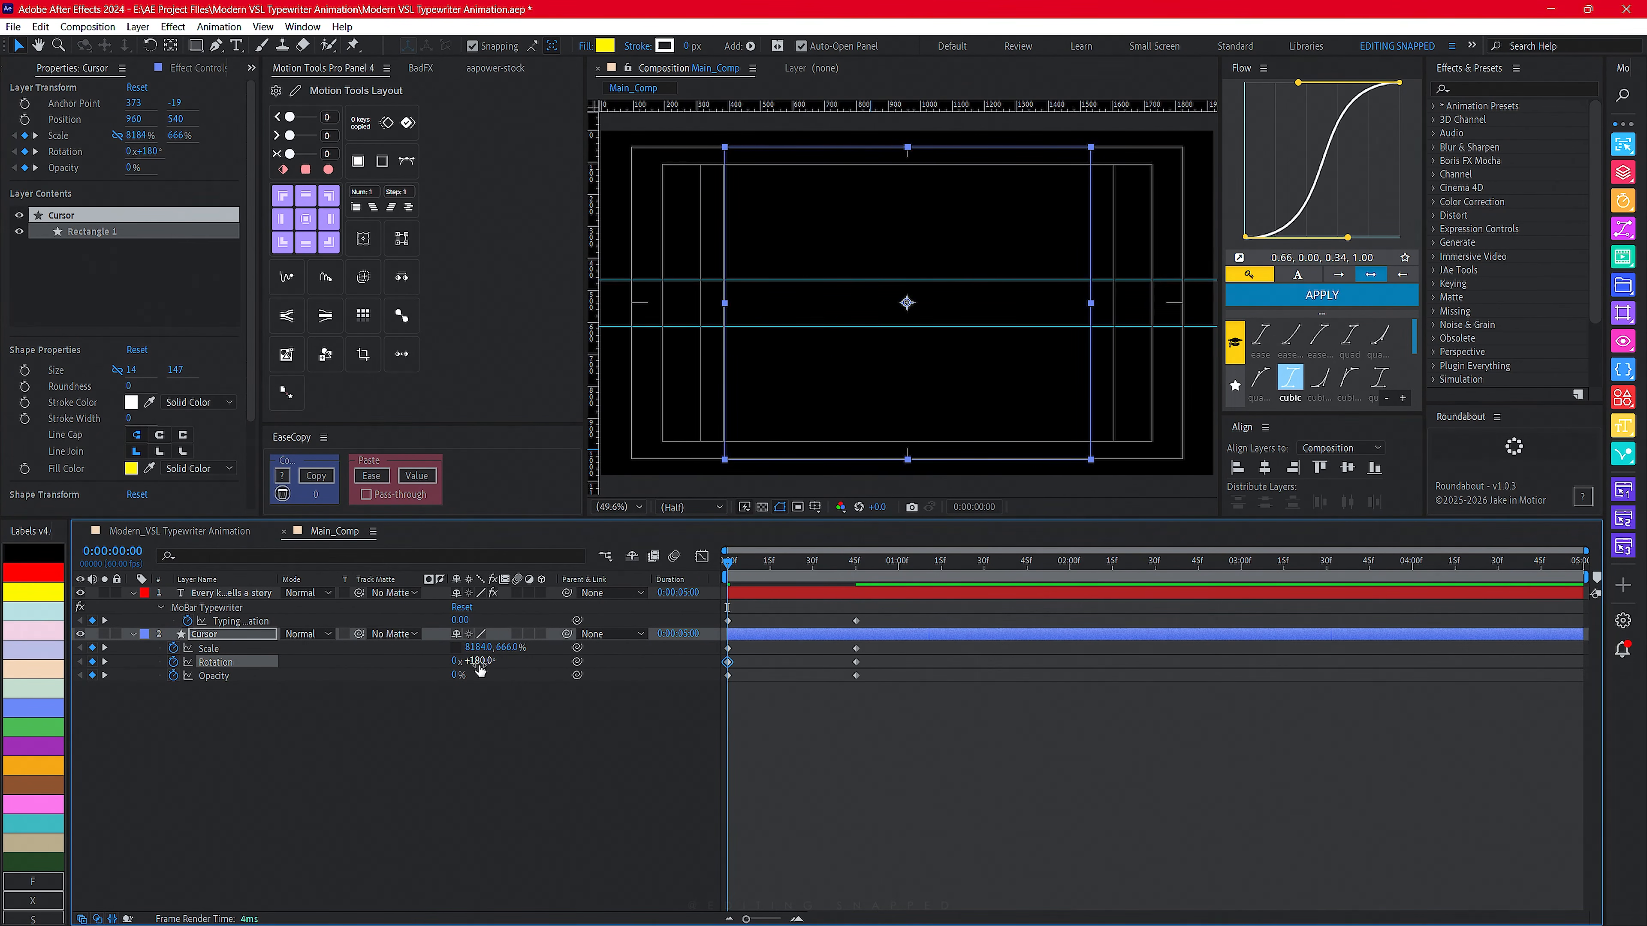
- Preview, then select all the Cursor's keyframes and apply Easy Ease
{"action": "key", "text": "space"}
{"action": "key", "text": "space"}
{"action": "left_click_drag", "start_coordinate": [731, 570], "coordinate": [692, 572]}
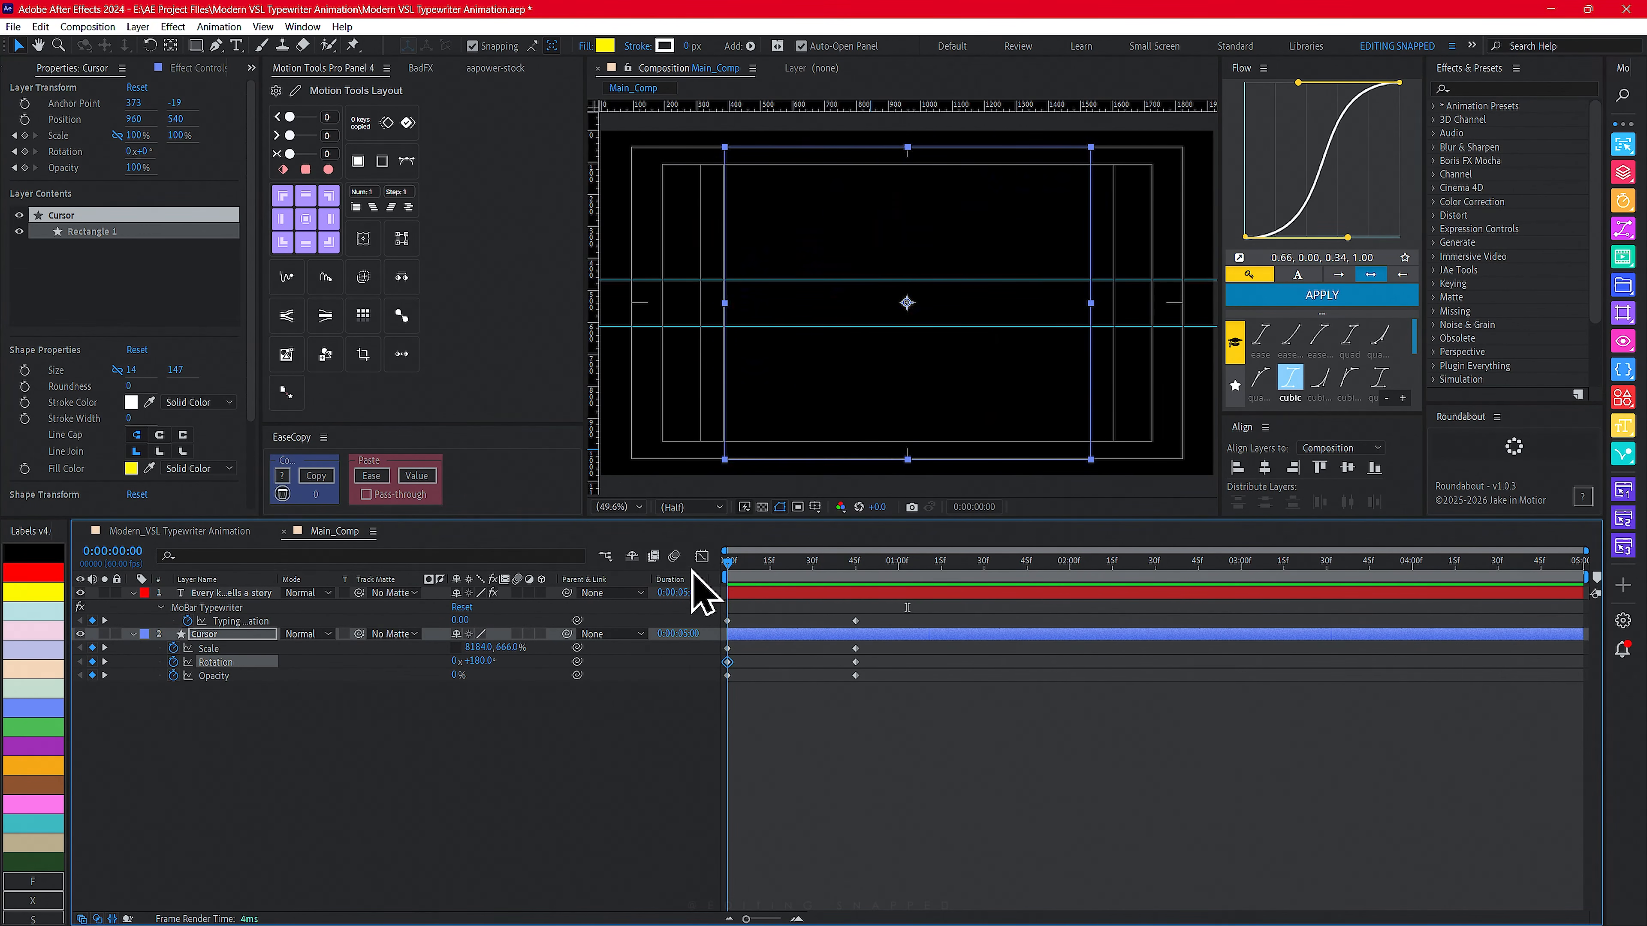
{"action": "left_click_drag", "start_coordinate": [885, 644], "coordinate": [704, 690]}
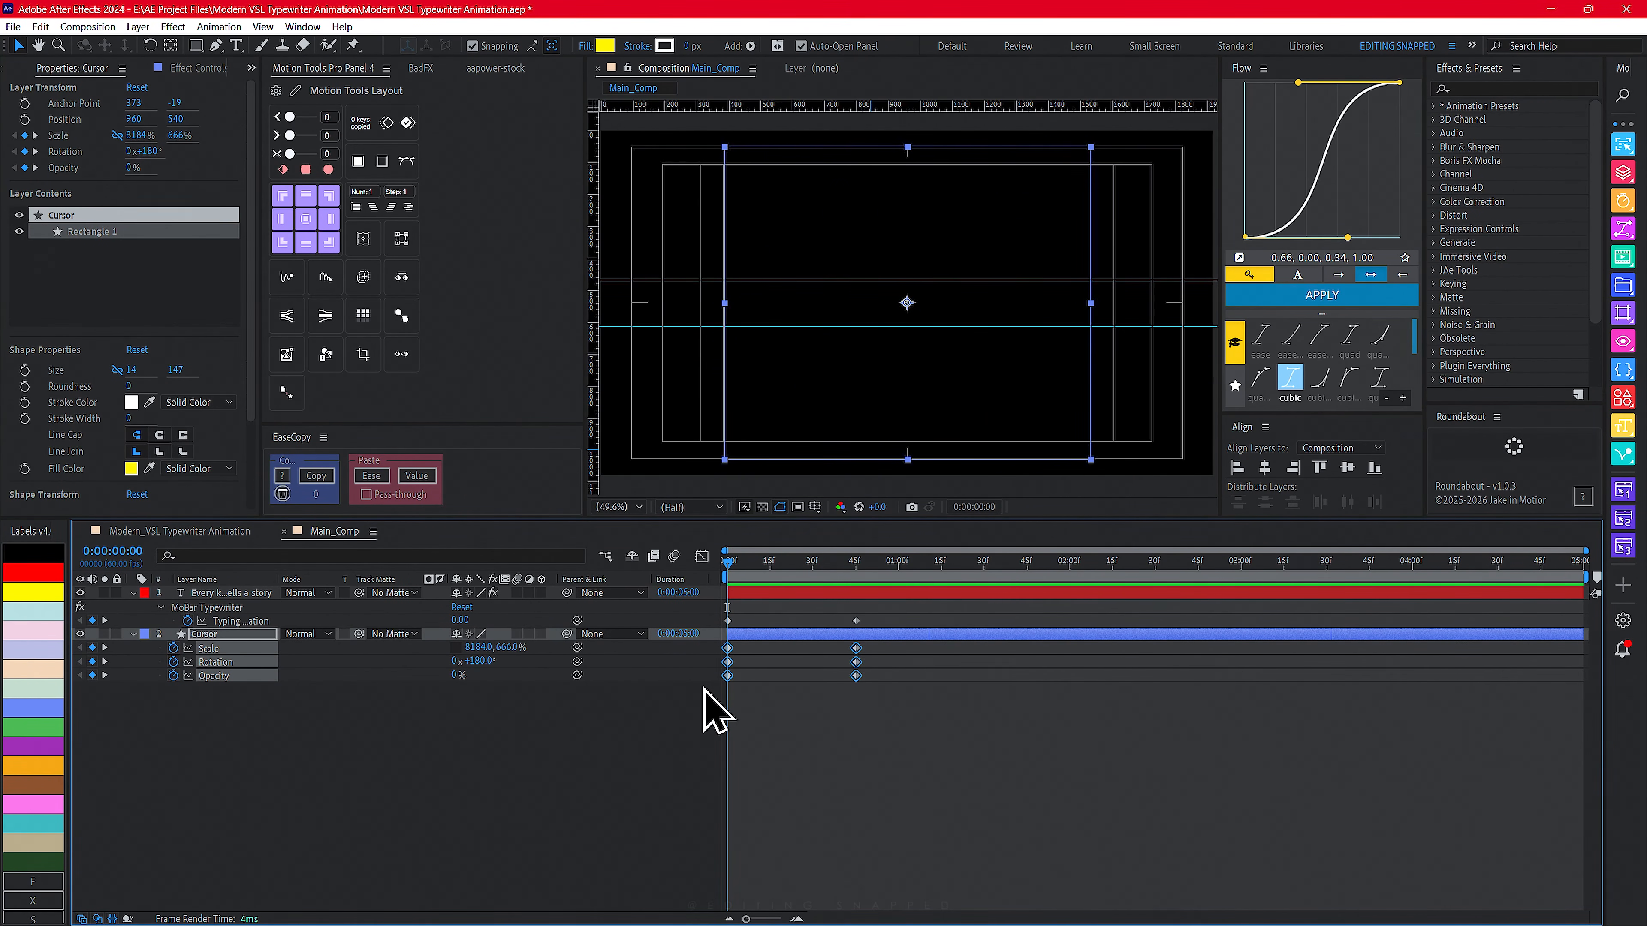
{"action": "key", "text": "F9"}
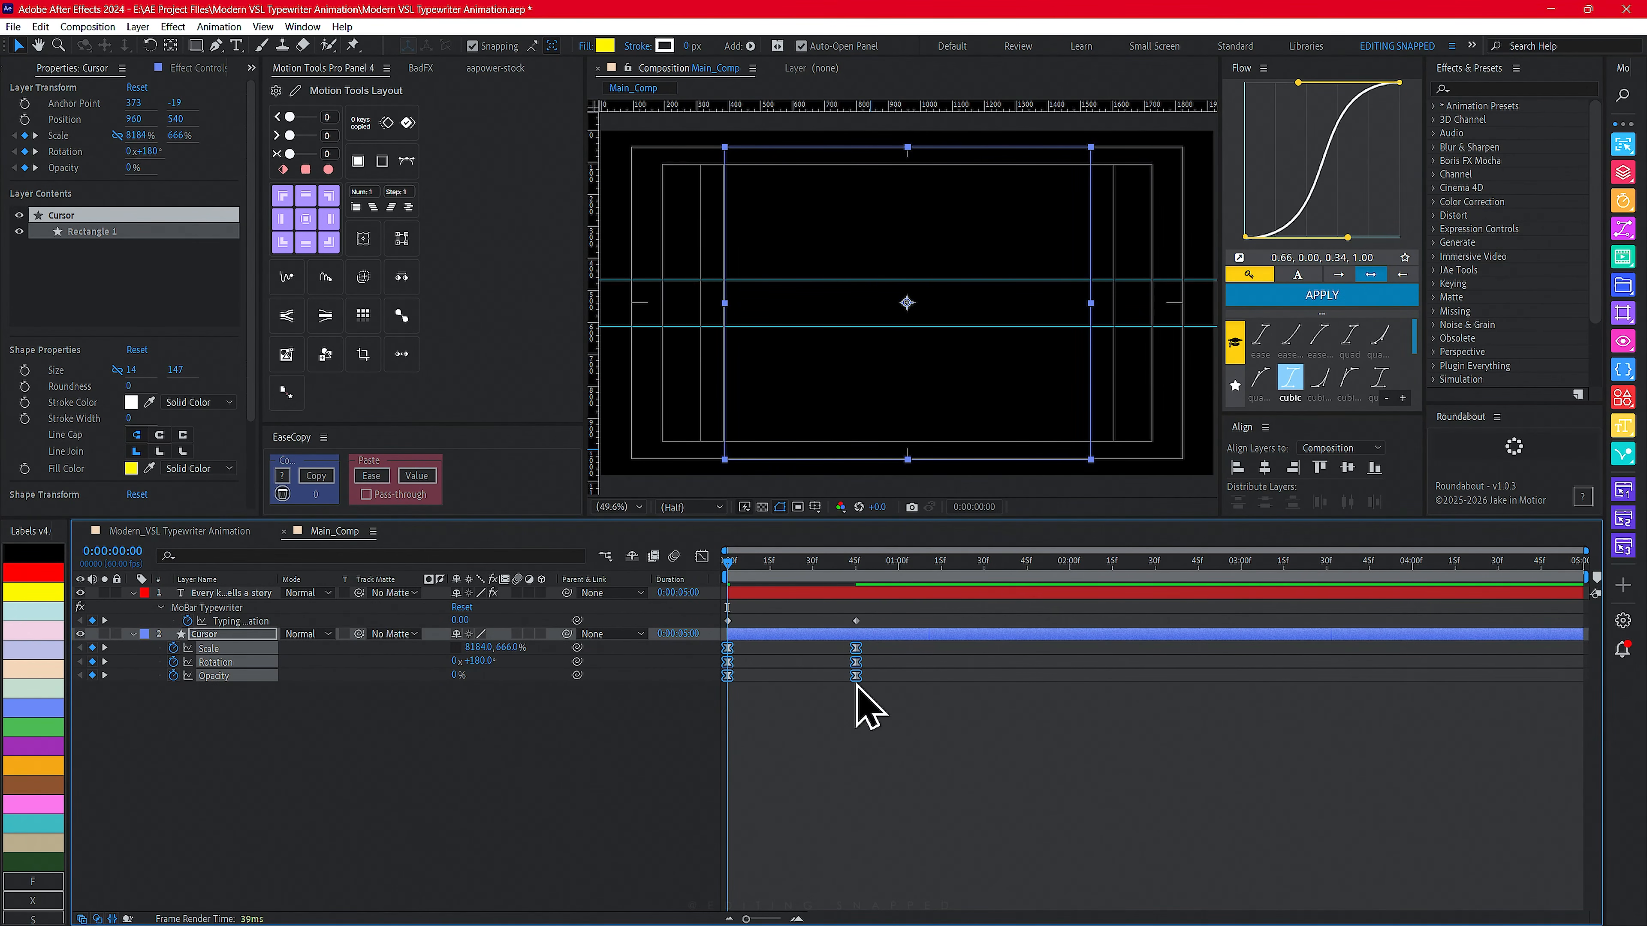
- Select all the Cursor's keyframes and steepen their ease curves in the Graph Editor for a sharper start
{"action": "left_click_drag", "start_coordinate": [888, 642], "coordinate": [749, 699]}
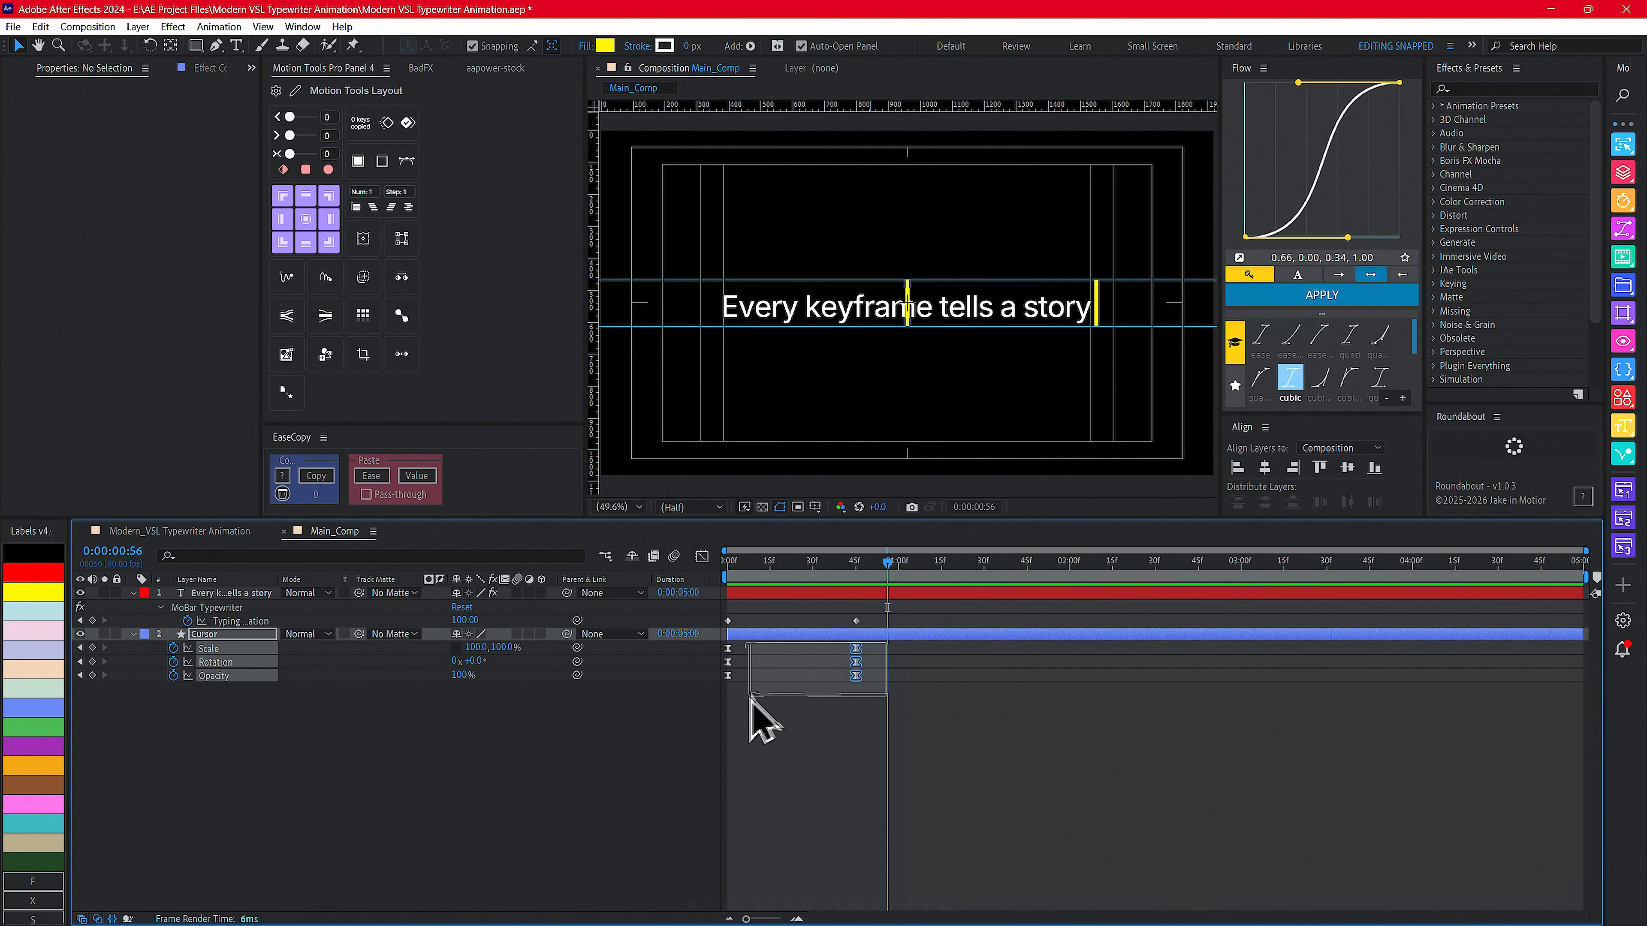
{"action": "key", "text": "shift+F3"}
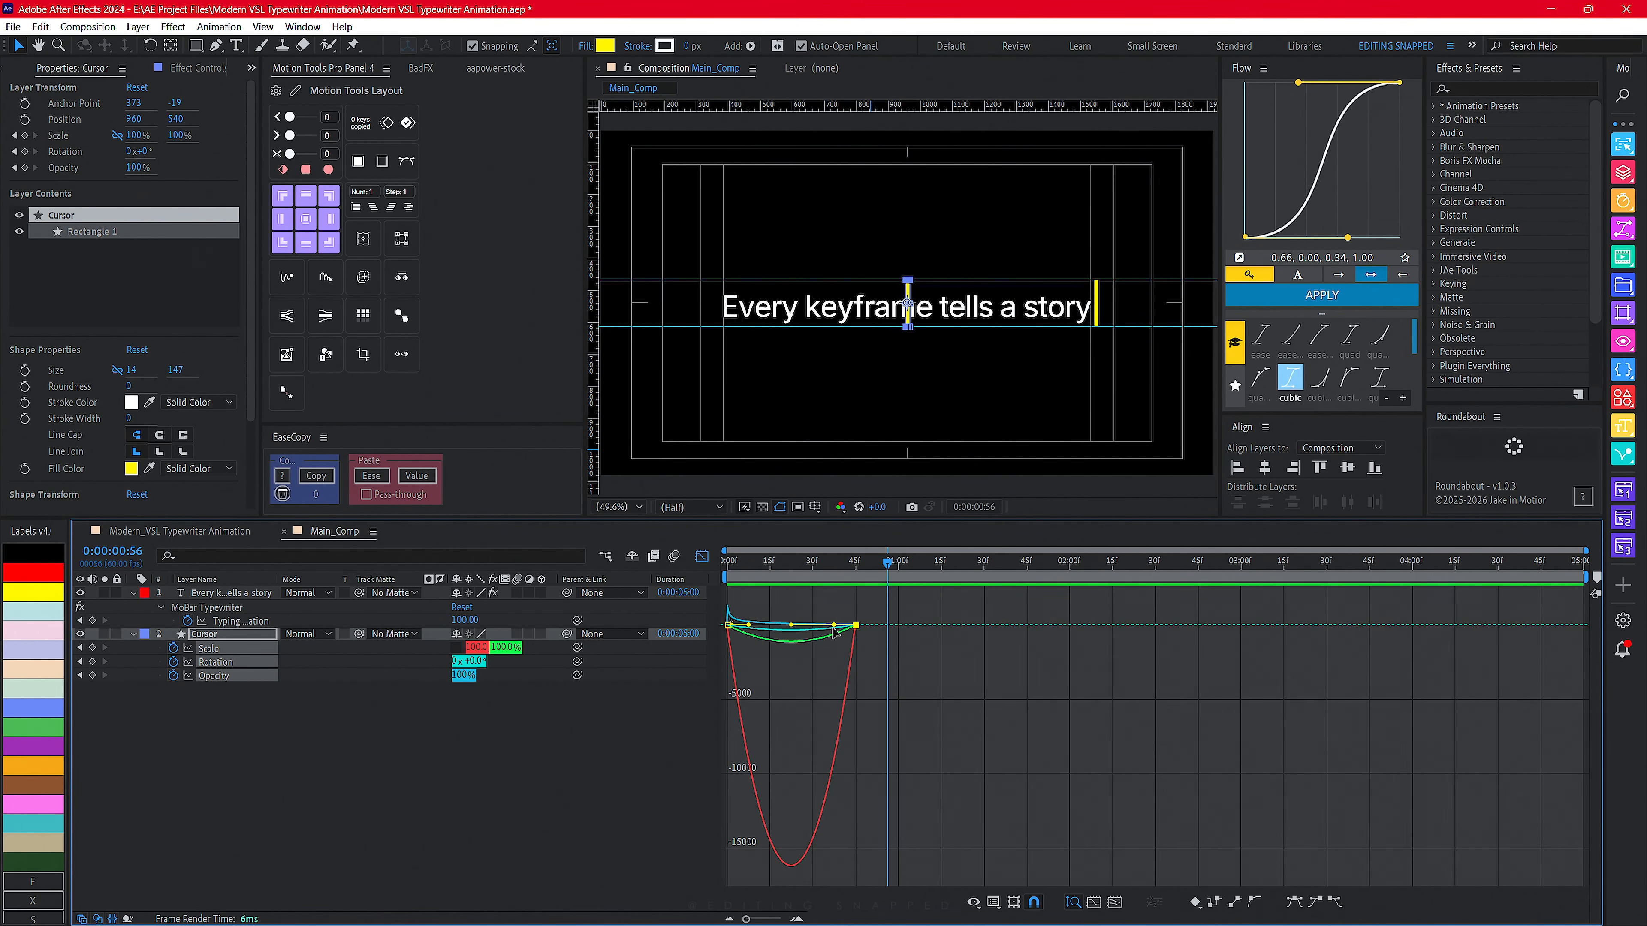
{"action": "left_click_drag", "start_coordinate": [835, 632], "coordinate": [721, 629]}
{"action": "scroll", "coordinate": [738, 615], "scroll_direction": "up", "scroll_amount": 2}
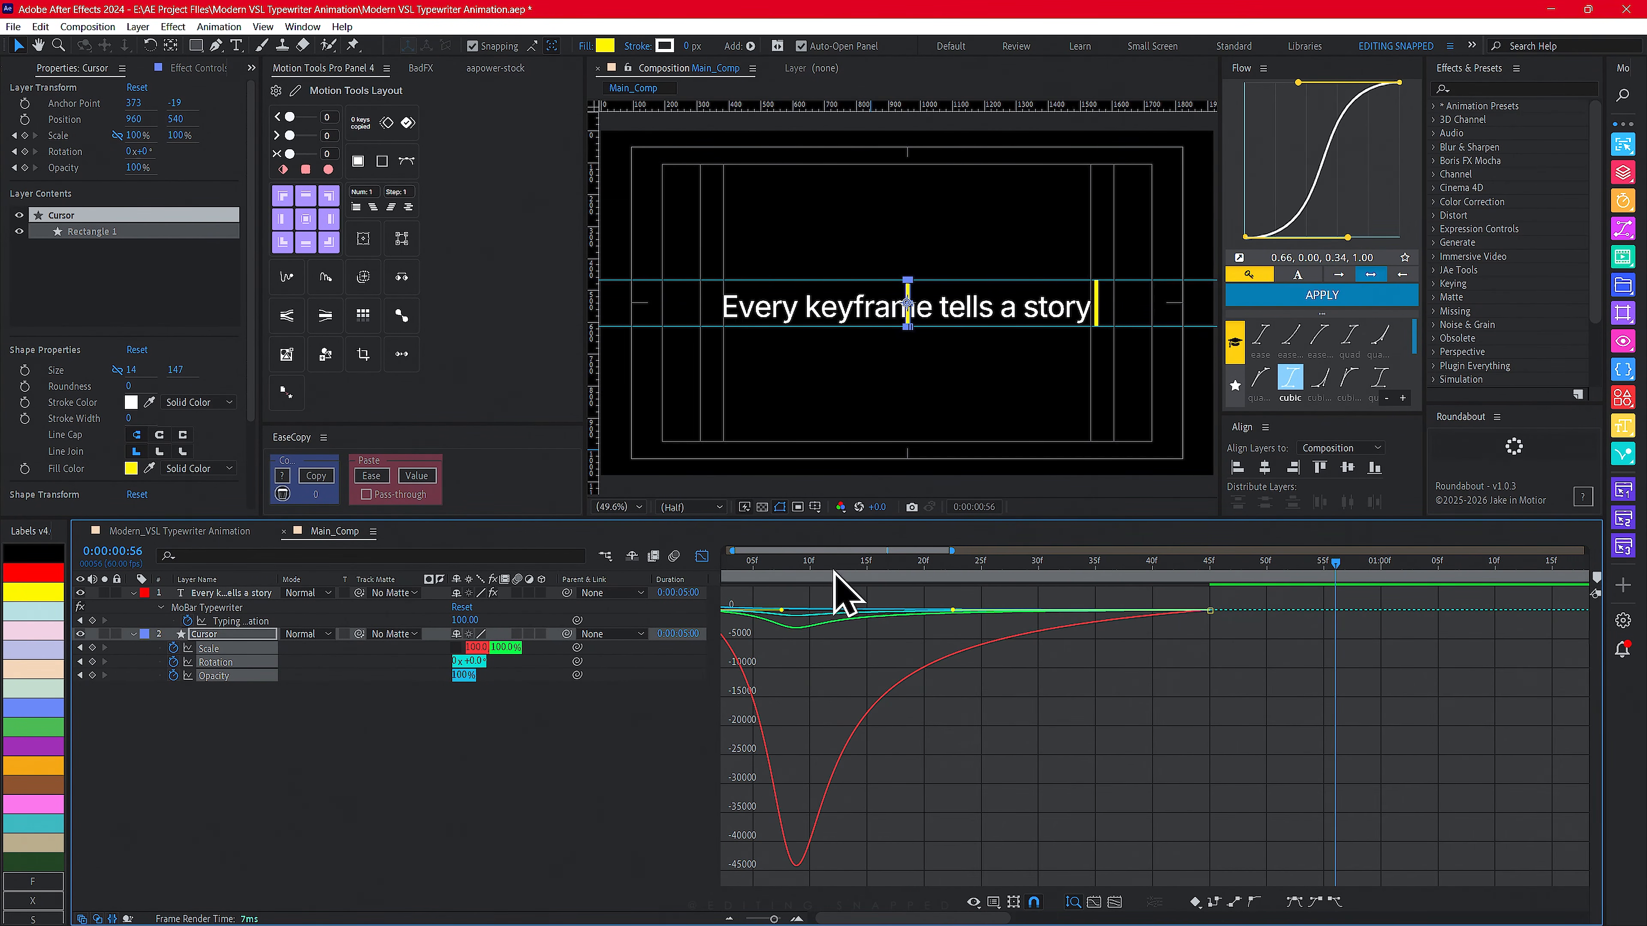
{"action": "left_click_drag", "start_coordinate": [932, 550], "coordinate": [690, 666]}
{"action": "left_click_drag", "start_coordinate": [813, 616], "coordinate": [746, 620]}
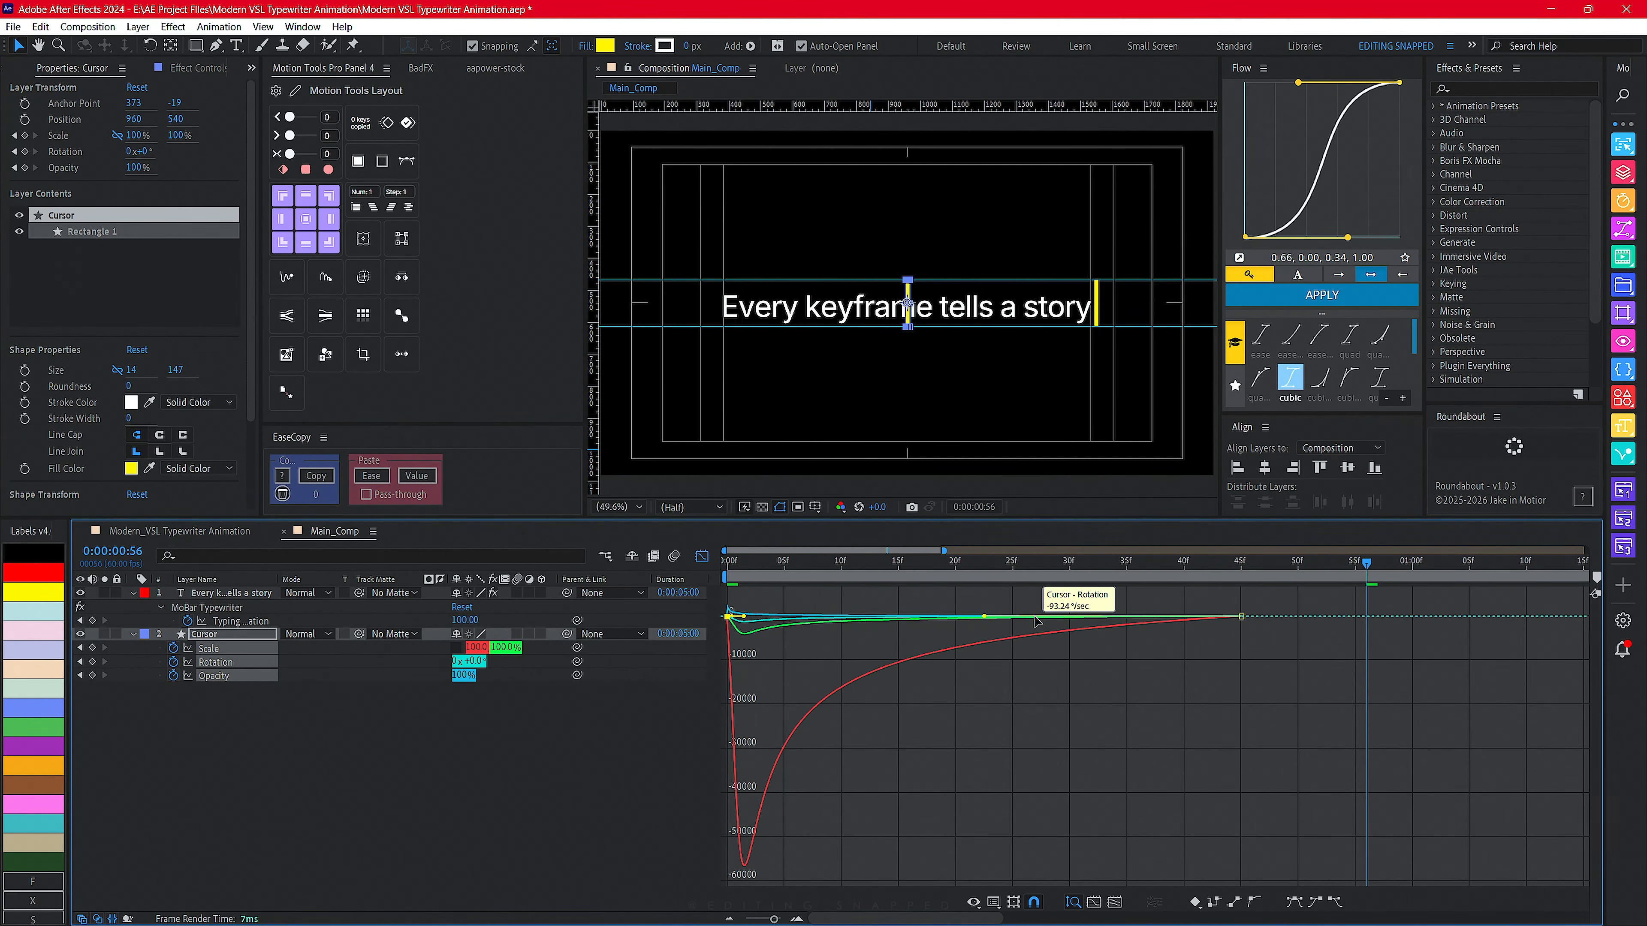
{"action": "left_click", "coordinate": [702, 556]}
- Preview the Cursor intro animation from the start of the composition
{"action": "key", "text": "Home"}
{"action": "key", "text": "space"}
{"action": "key", "text": "space"}
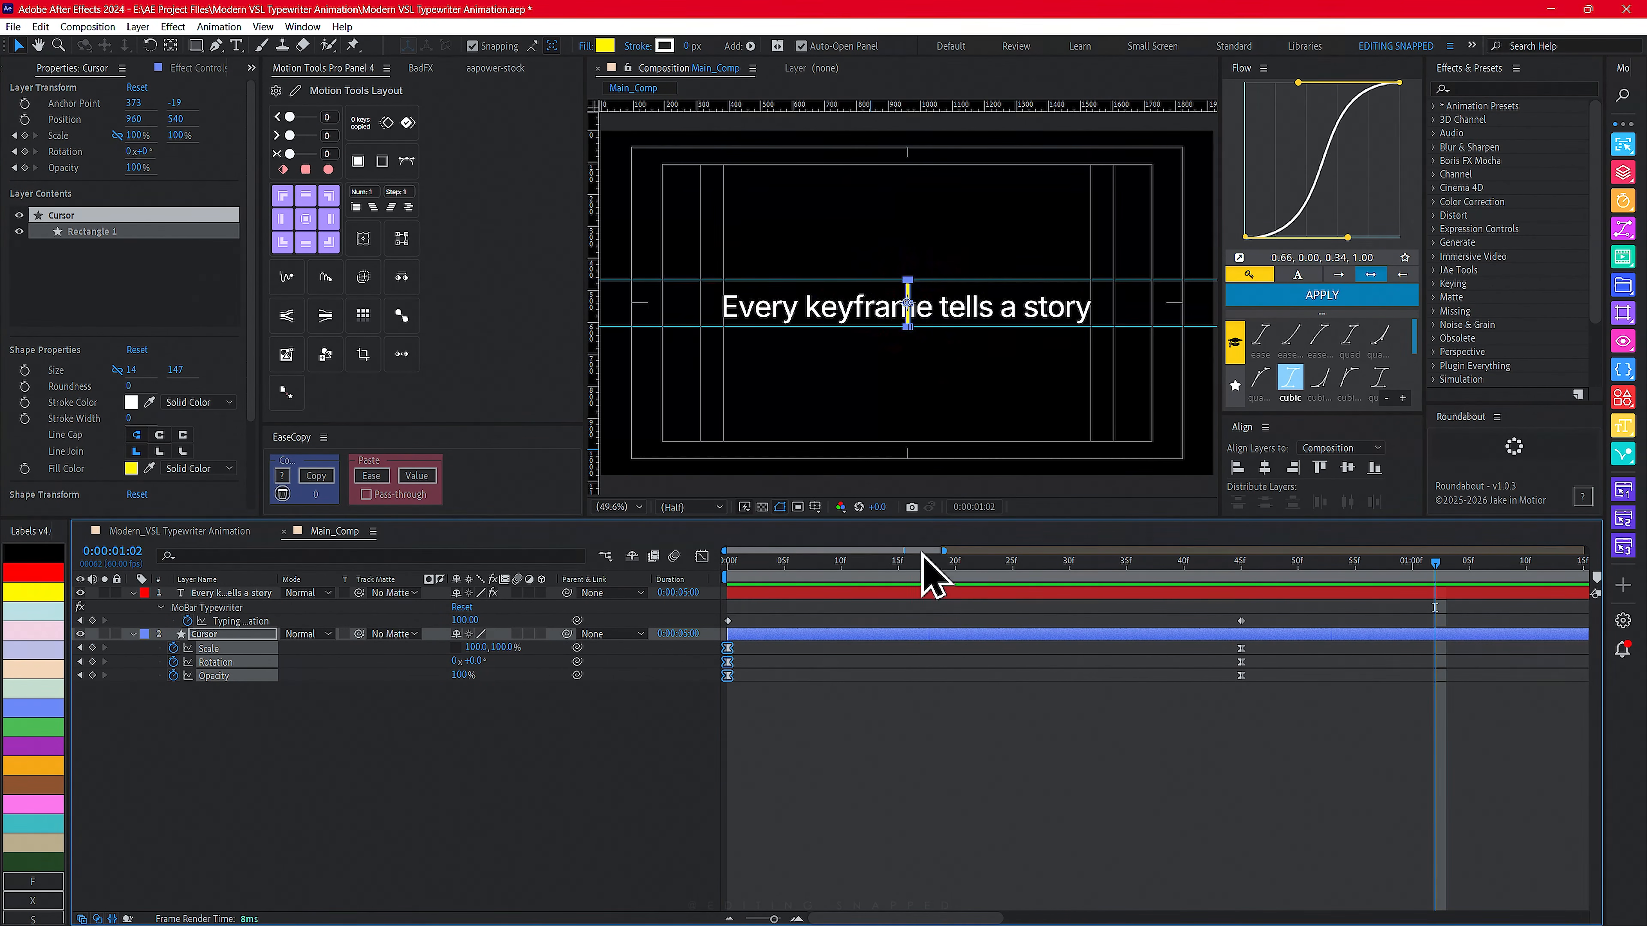
{"action": "key", "text": "space"}
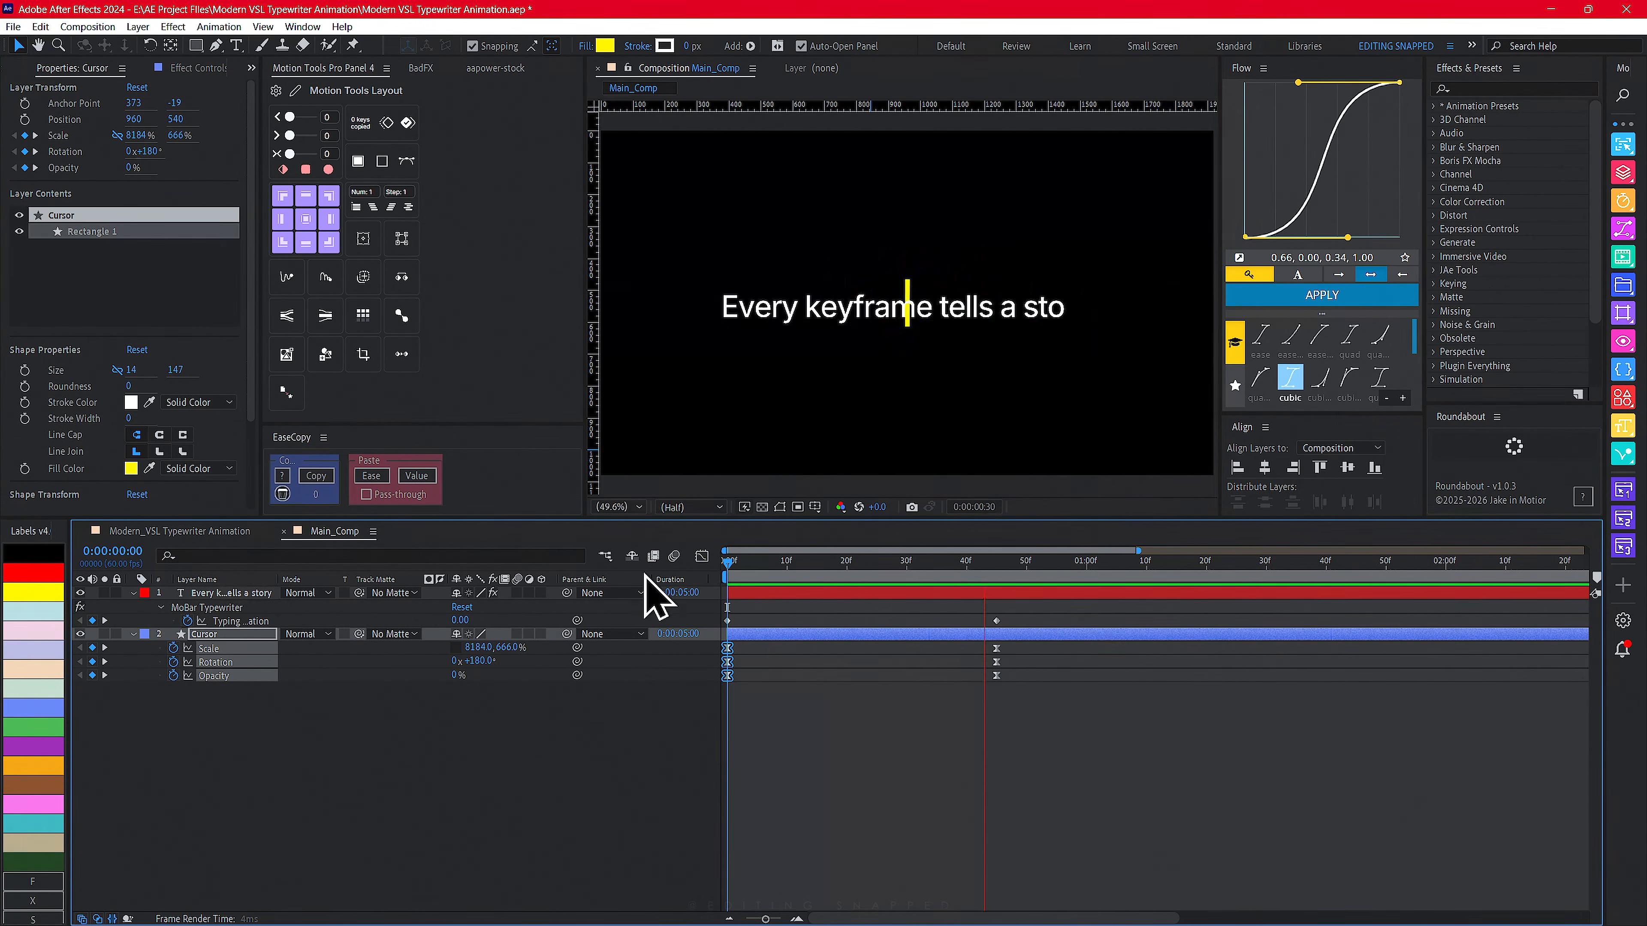
{"action": "key", "text": "space"}
{"action": "left_click_drag", "start_coordinate": [805, 565], "coordinate": [650, 568]}
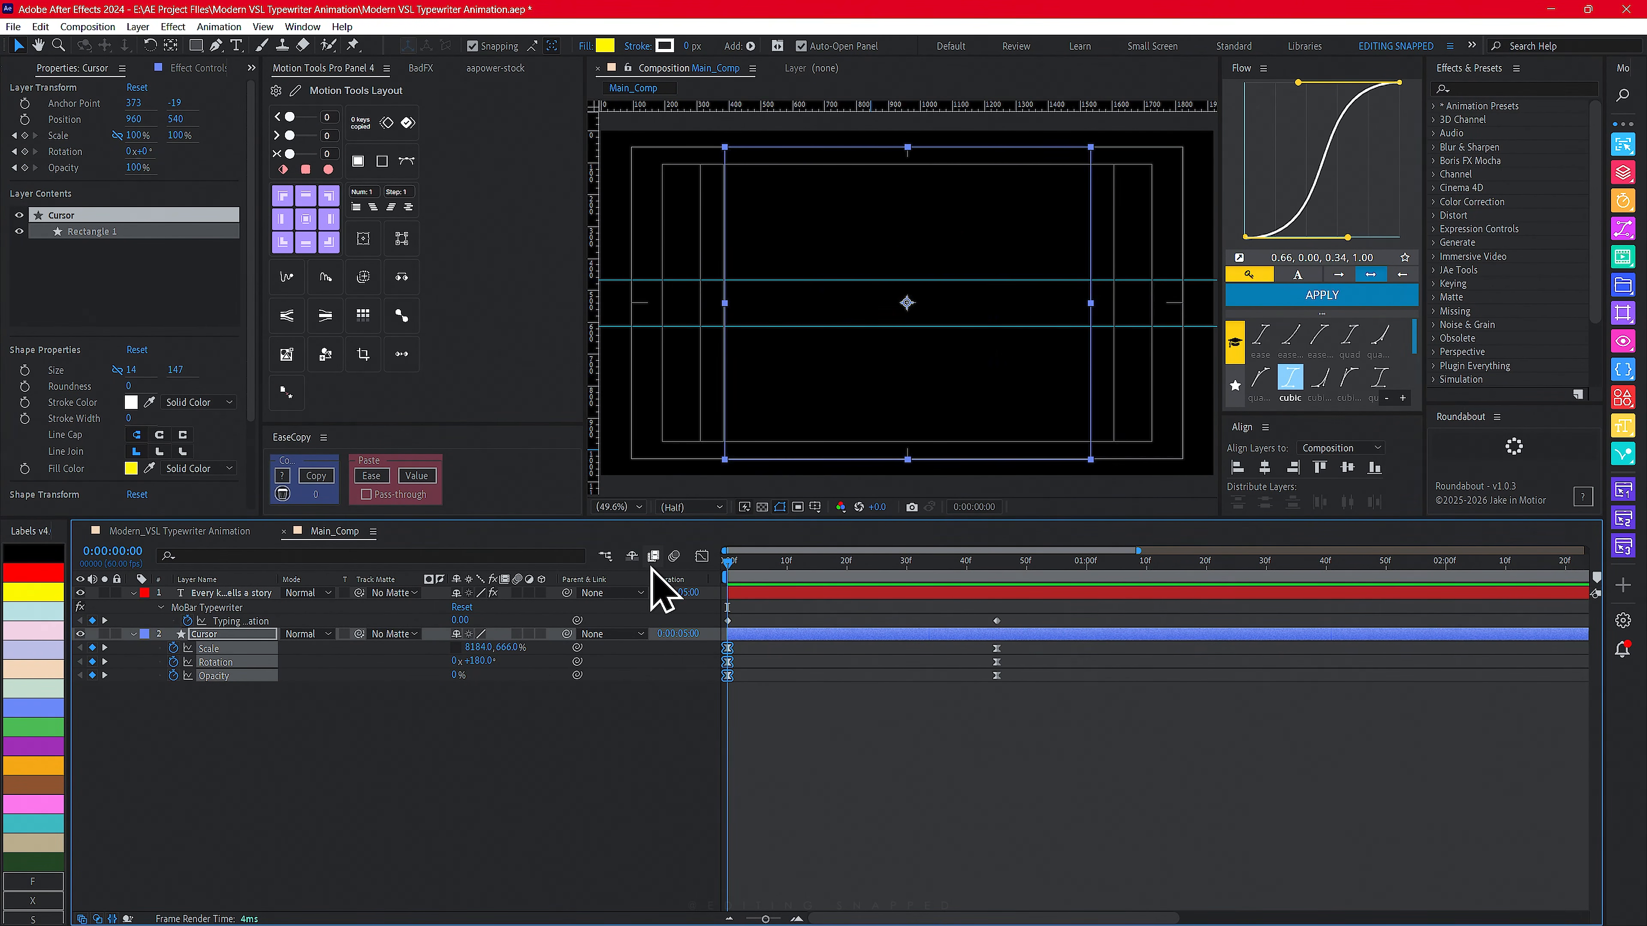
{"action": "key", "text": "space"}
{"action": "key", "text": "space"}
{"action": "left_click_drag", "start_coordinate": [783, 563], "coordinate": [643, 568]}
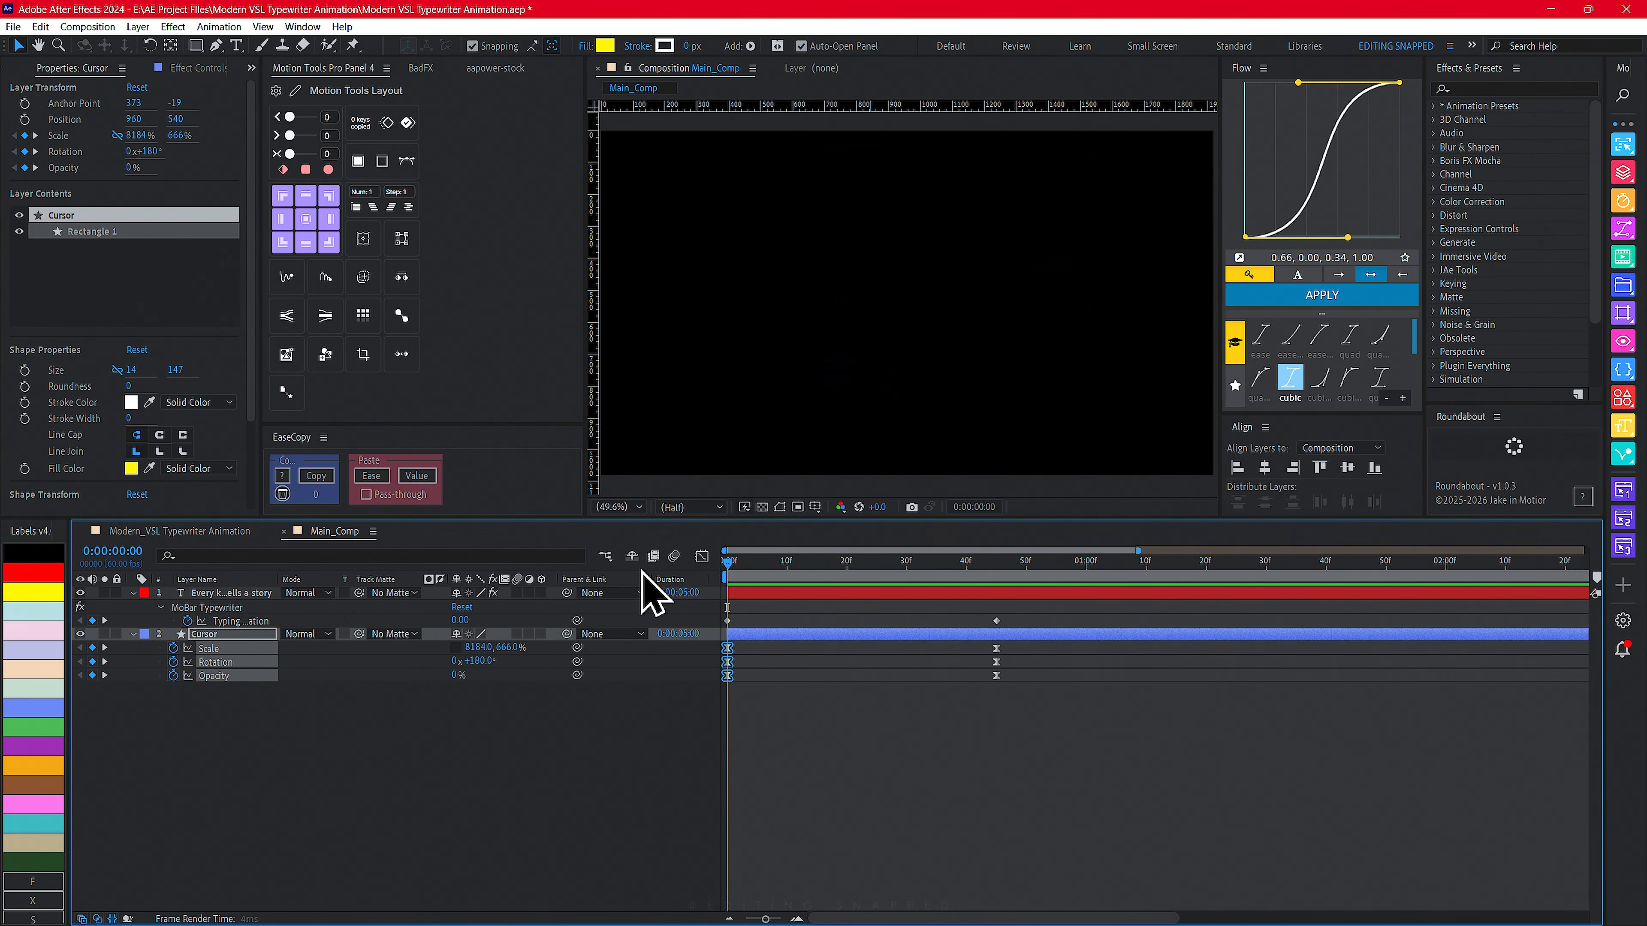
{"action": "key", "text": "space"}
{"action": "key", "text": "space"}
{"action": "left_click_drag", "start_coordinate": [744, 567], "coordinate": [698, 588]}
{"action": "key", "text": "space"}
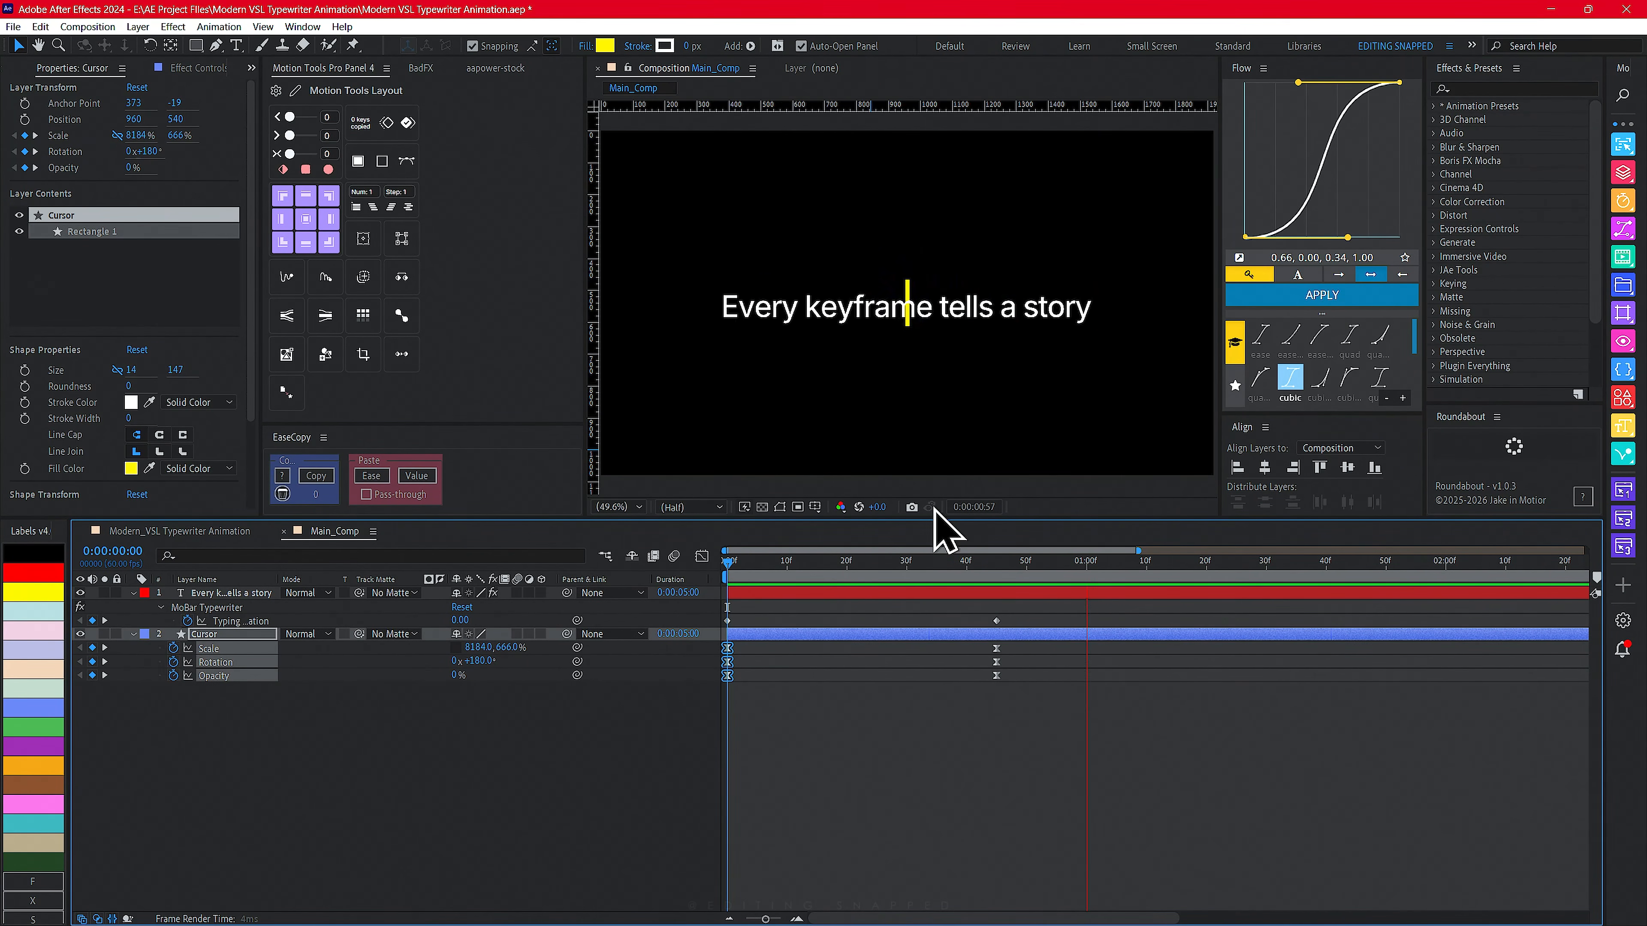
{"action": "key", "text": "space"}
{"action": "left_click_drag", "start_coordinate": [854, 568], "coordinate": [606, 570]}
{"action": "key", "text": "space"}
{"action": "key", "text": "space"}
- Slide the text layer so it starts at 45f, where the Cursor intro ends
{"action": "left_click_drag", "start_coordinate": [788, 572], "coordinate": [1001, 604]}
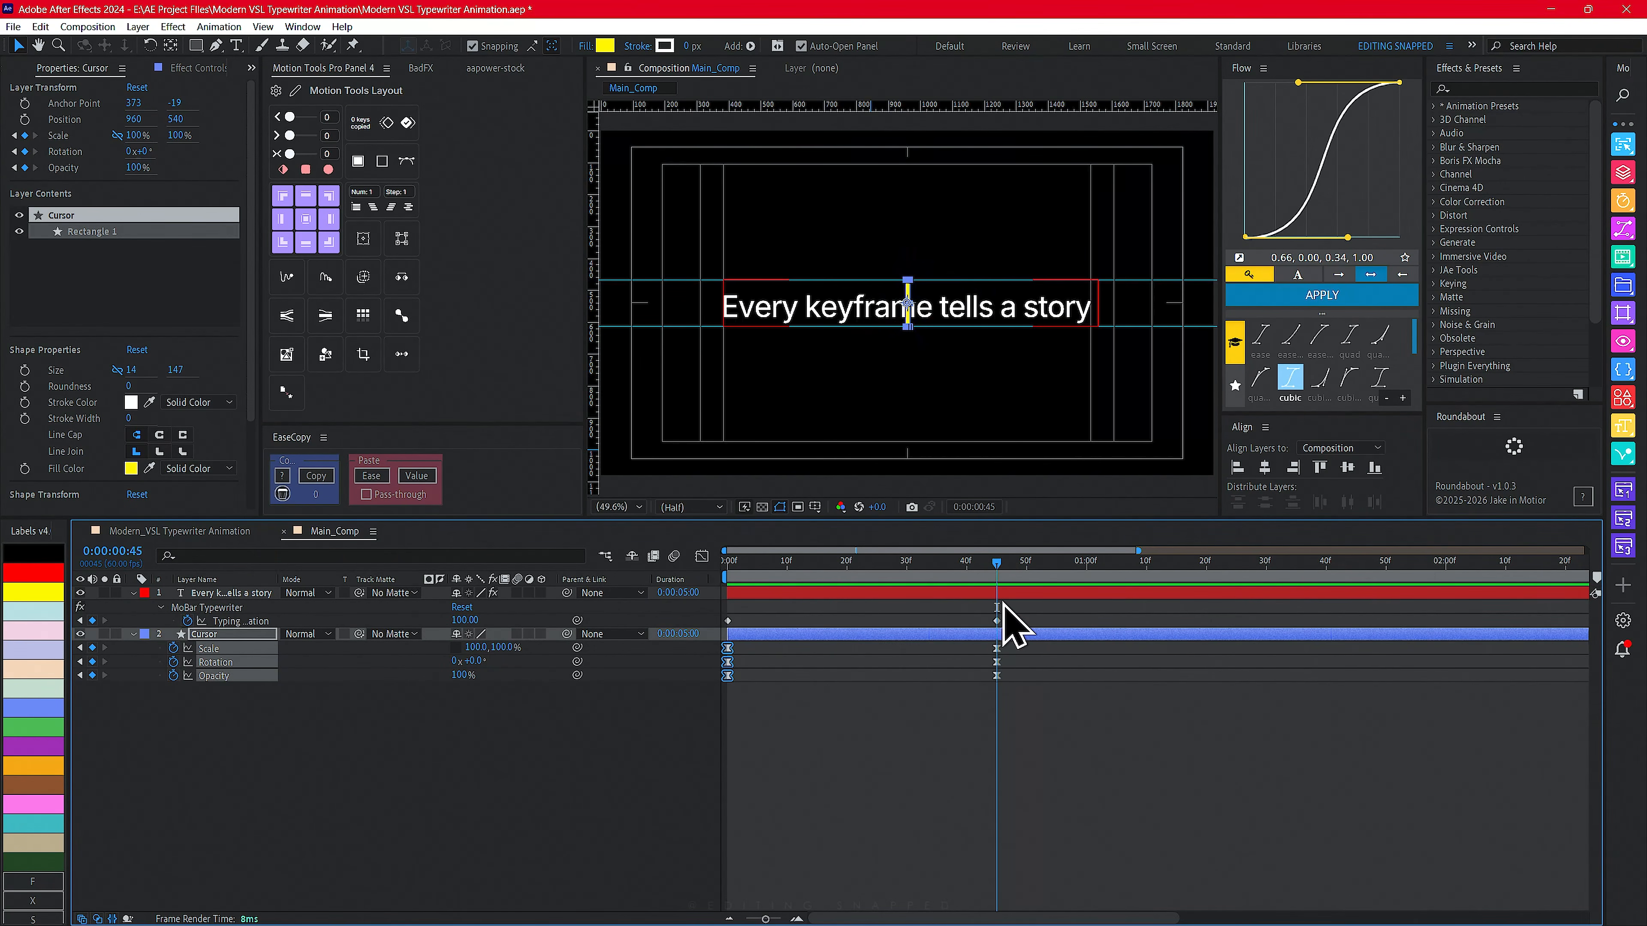
{"action": "key", "text": "minus"}
{"action": "left_click_drag", "start_coordinate": [830, 593], "coordinate": [958, 595]}
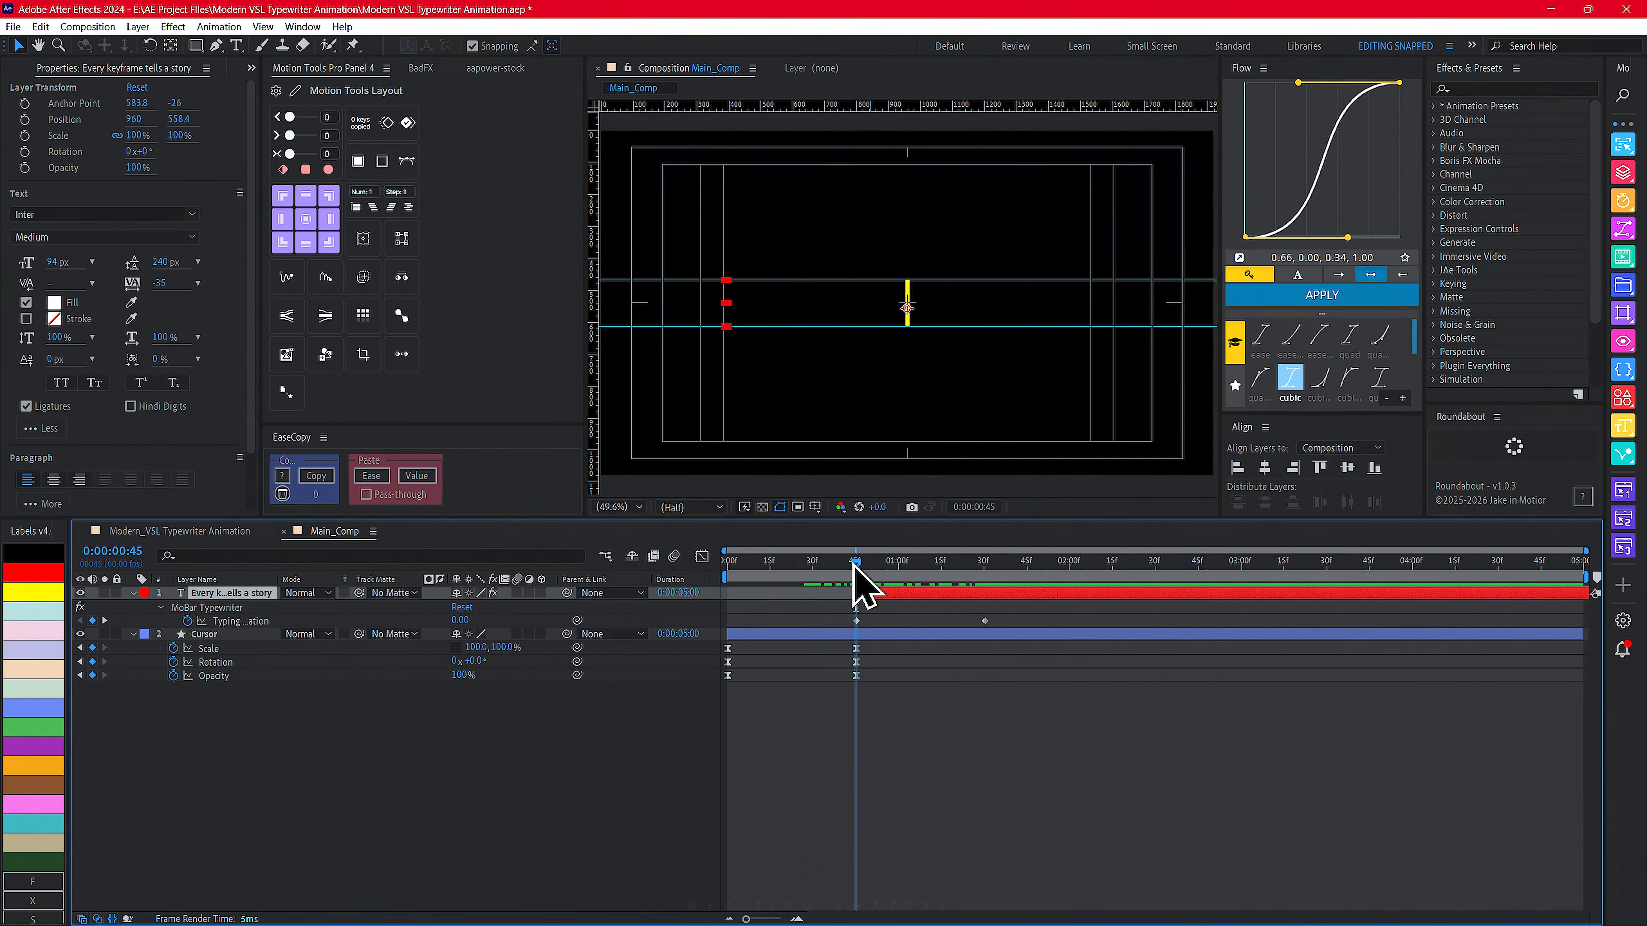
- Add a Position keyframe to the Cursor at 45f and reveal its animated properties
{"action": "left_click", "coordinate": [214, 634]}
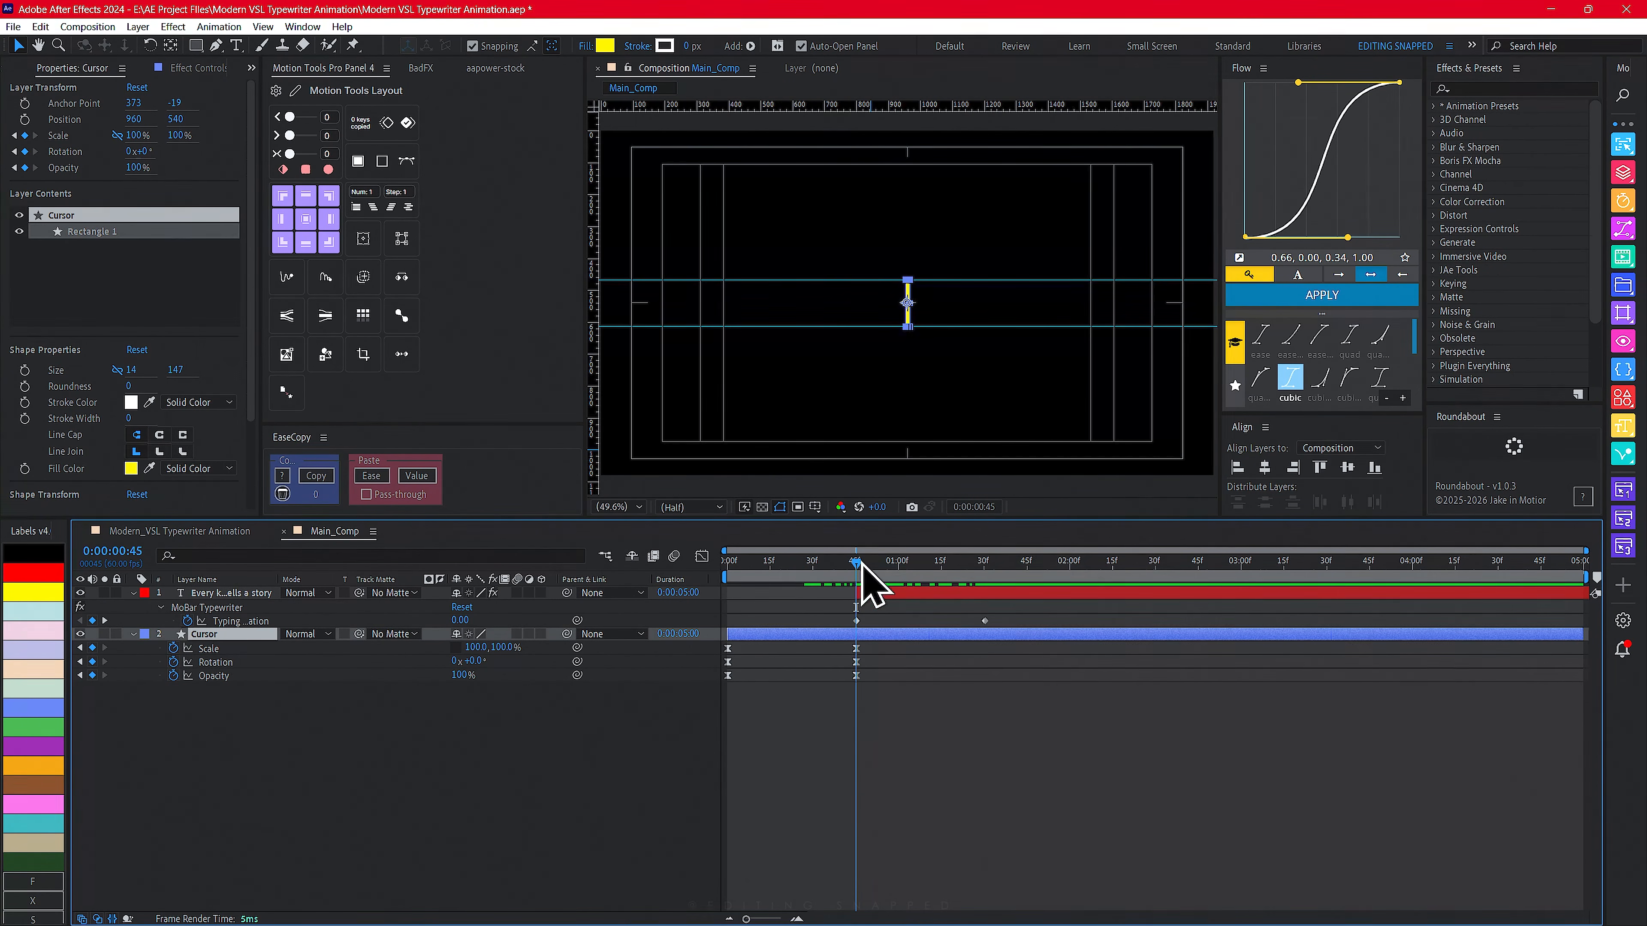
{"action": "key", "text": "p"}
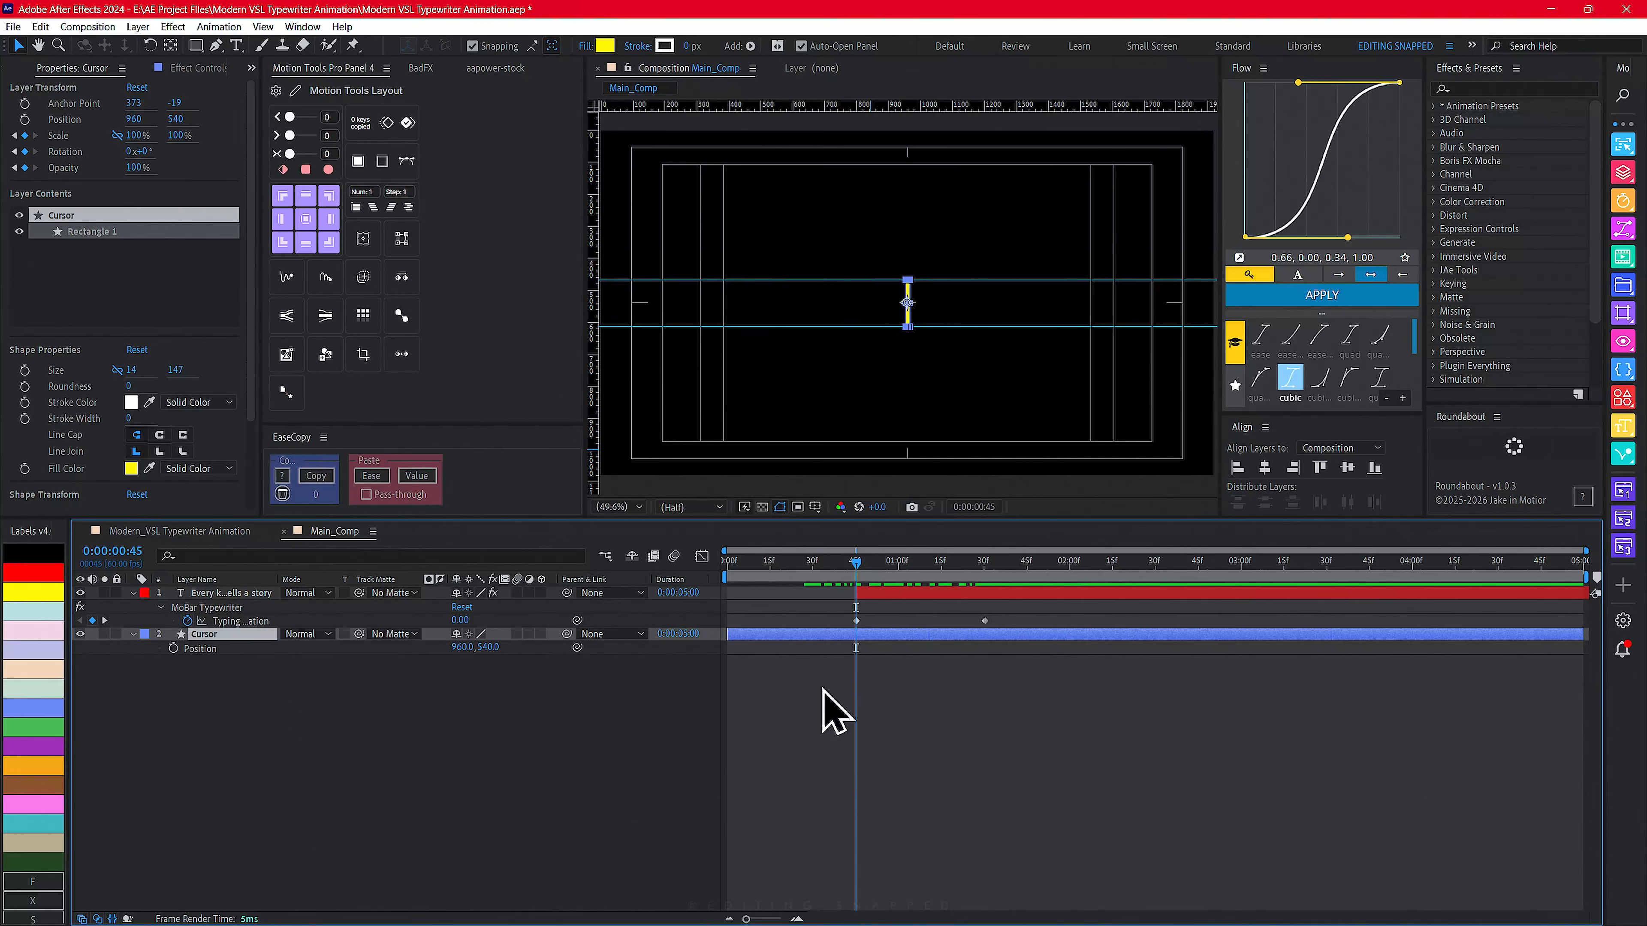
{"action": "left_click", "coordinate": [172, 648]}
{"action": "key", "text": "u"}
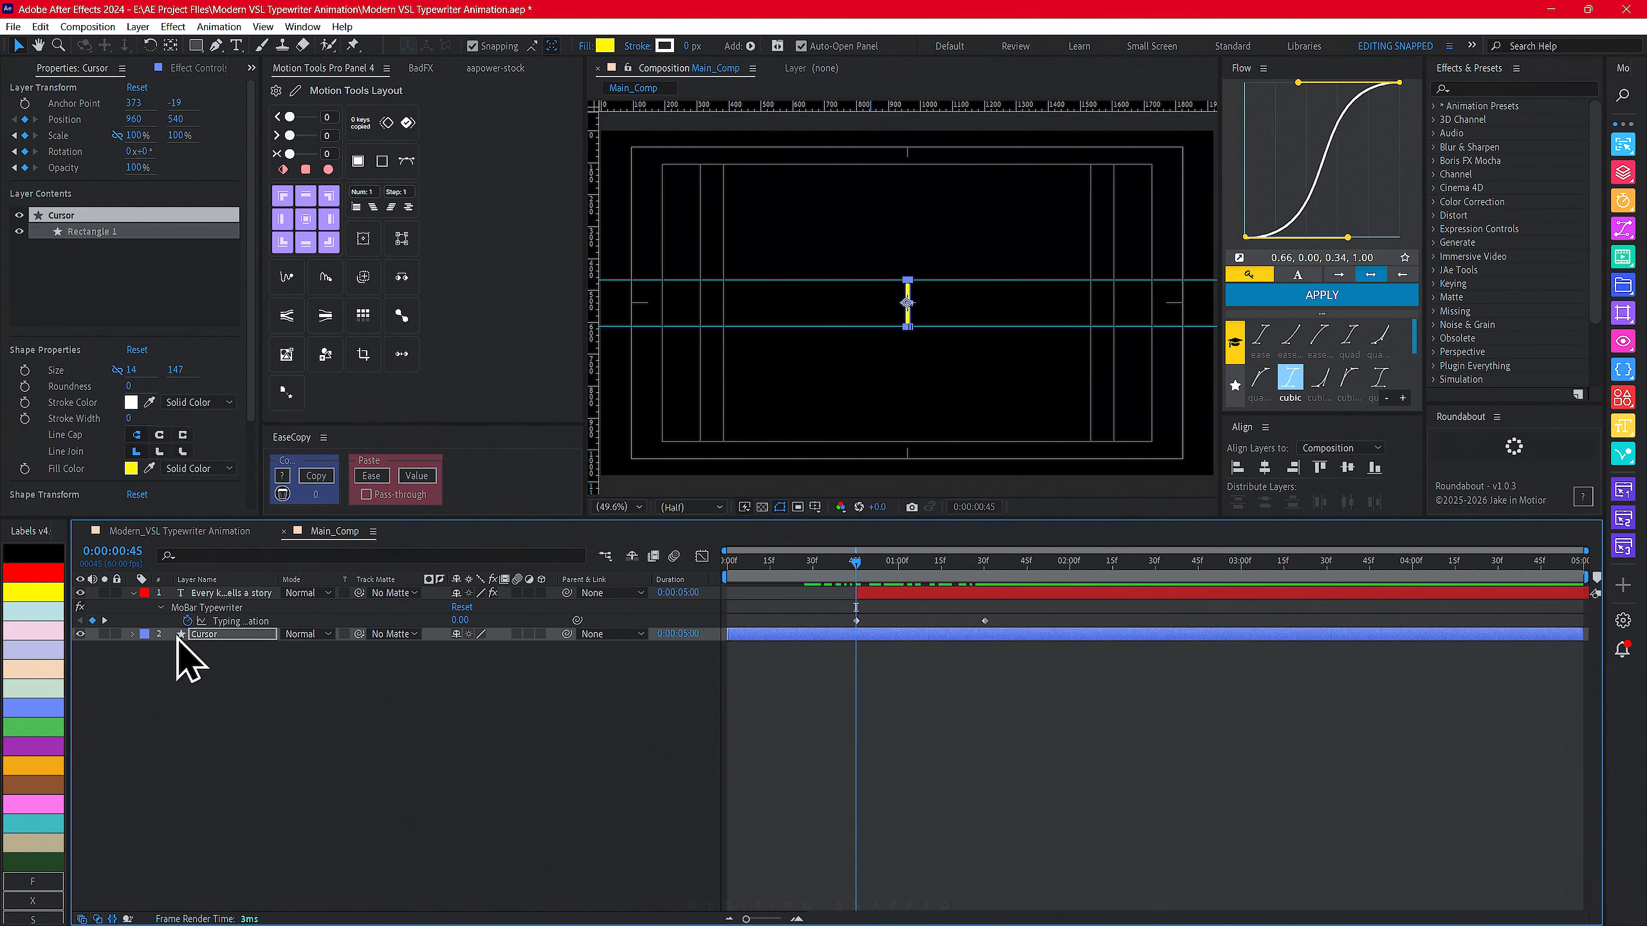
{"action": "key", "text": "u"}
- At 1:15, move the Cursor left to X 377 so it sits just before the first letter
{"action": "left_click_drag", "start_coordinate": [872, 561], "coordinate": [941, 563]}
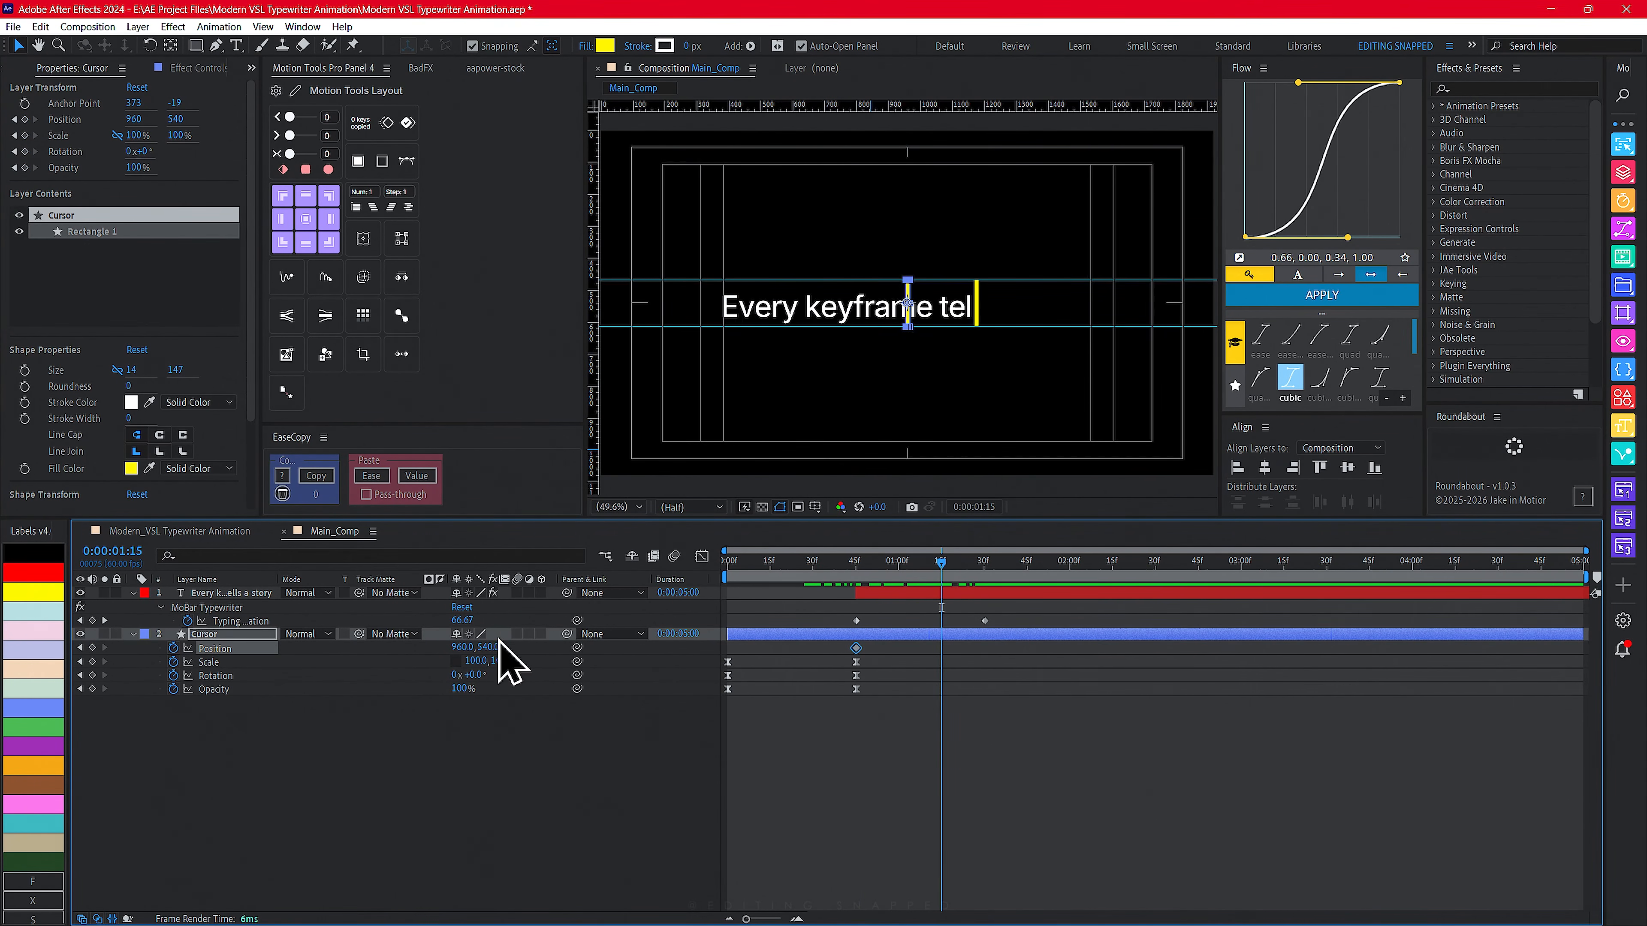
{"action": "left_click_drag", "start_coordinate": [462, 651], "coordinate": [94, 650]}
{"action": "scroll", "coordinate": [742, 328], "scroll_direction": "up", "scroll_amount": 3}
{"action": "key", "text": "space"}
{"action": "left_click_drag", "start_coordinate": [723, 361], "coordinate": [885, 417]}
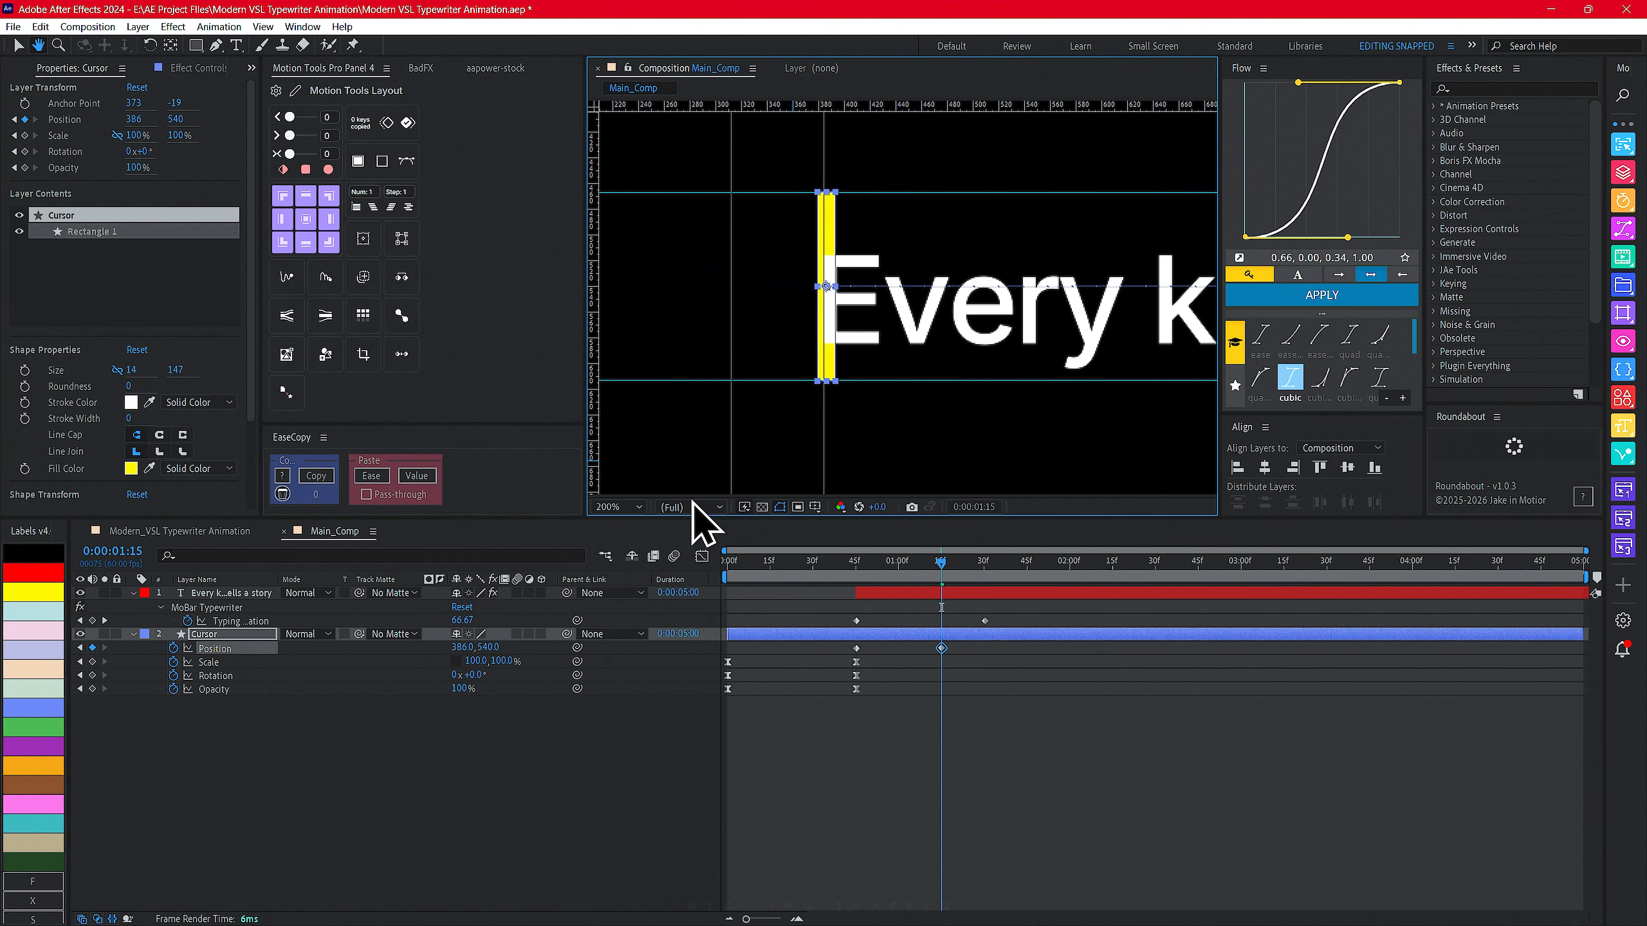
{"action": "left_click_drag", "start_coordinate": [462, 646], "coordinate": [459, 646]}
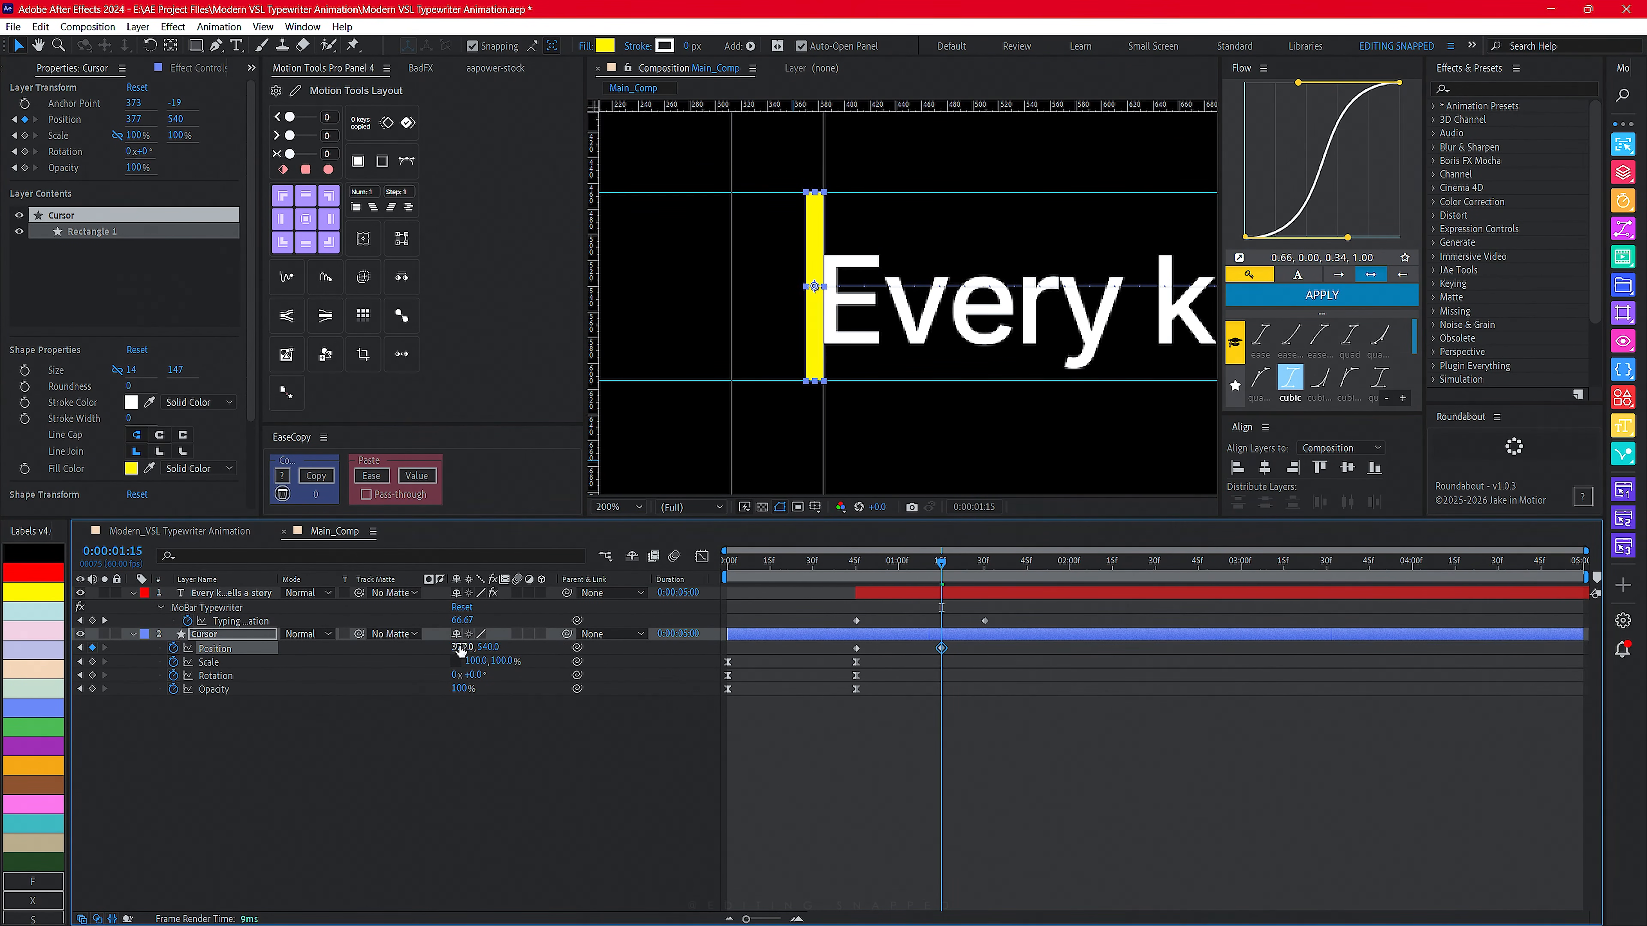
- Move the Cursor's second Position keyframe from 1:15 to 1:30
{"action": "left_click_drag", "start_coordinate": [940, 561], "coordinate": [856, 562]}
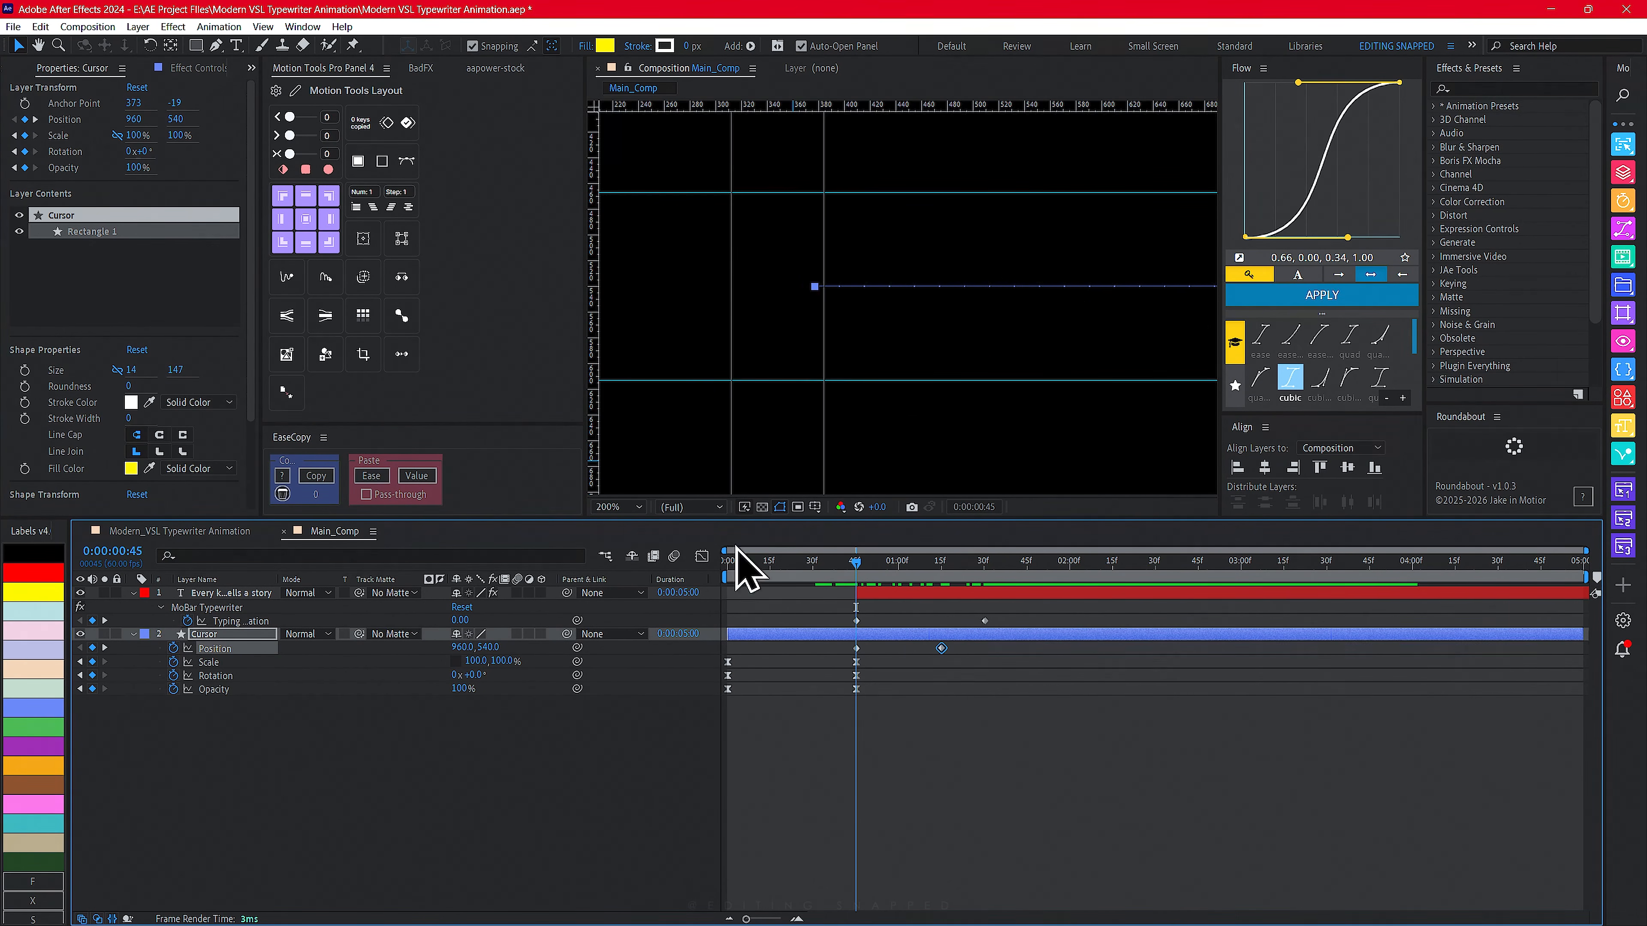
{"action": "left_click", "coordinate": [619, 508]}
{"action": "left_click", "coordinate": [618, 517]}
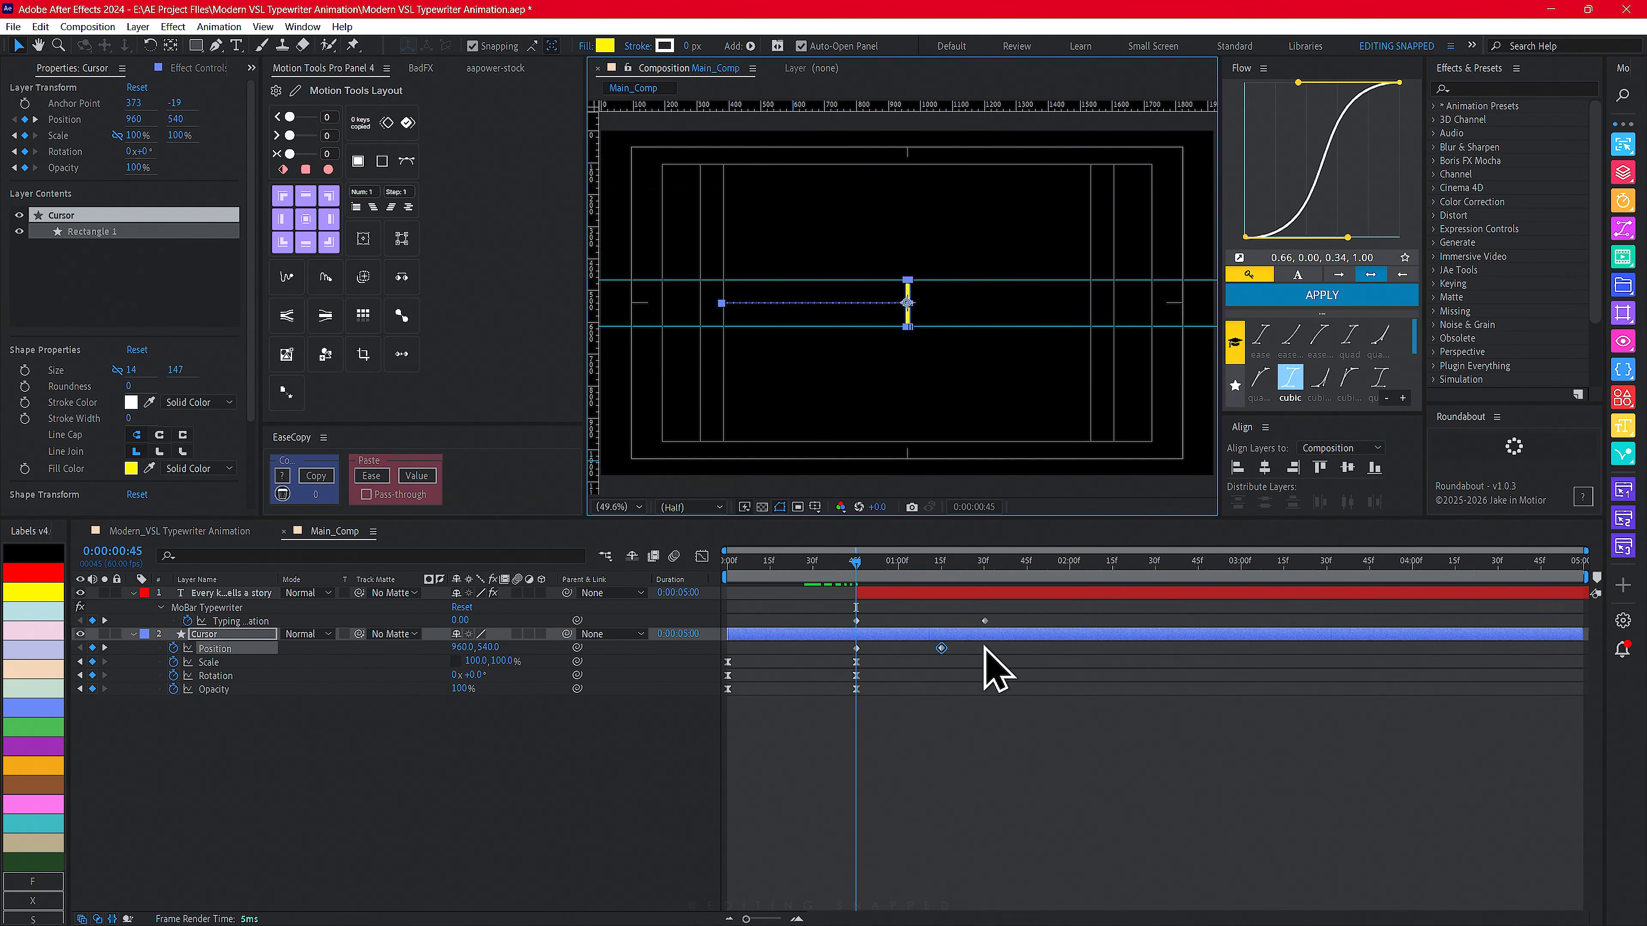
{"action": "left_click_drag", "start_coordinate": [992, 668], "coordinate": [839, 644]}
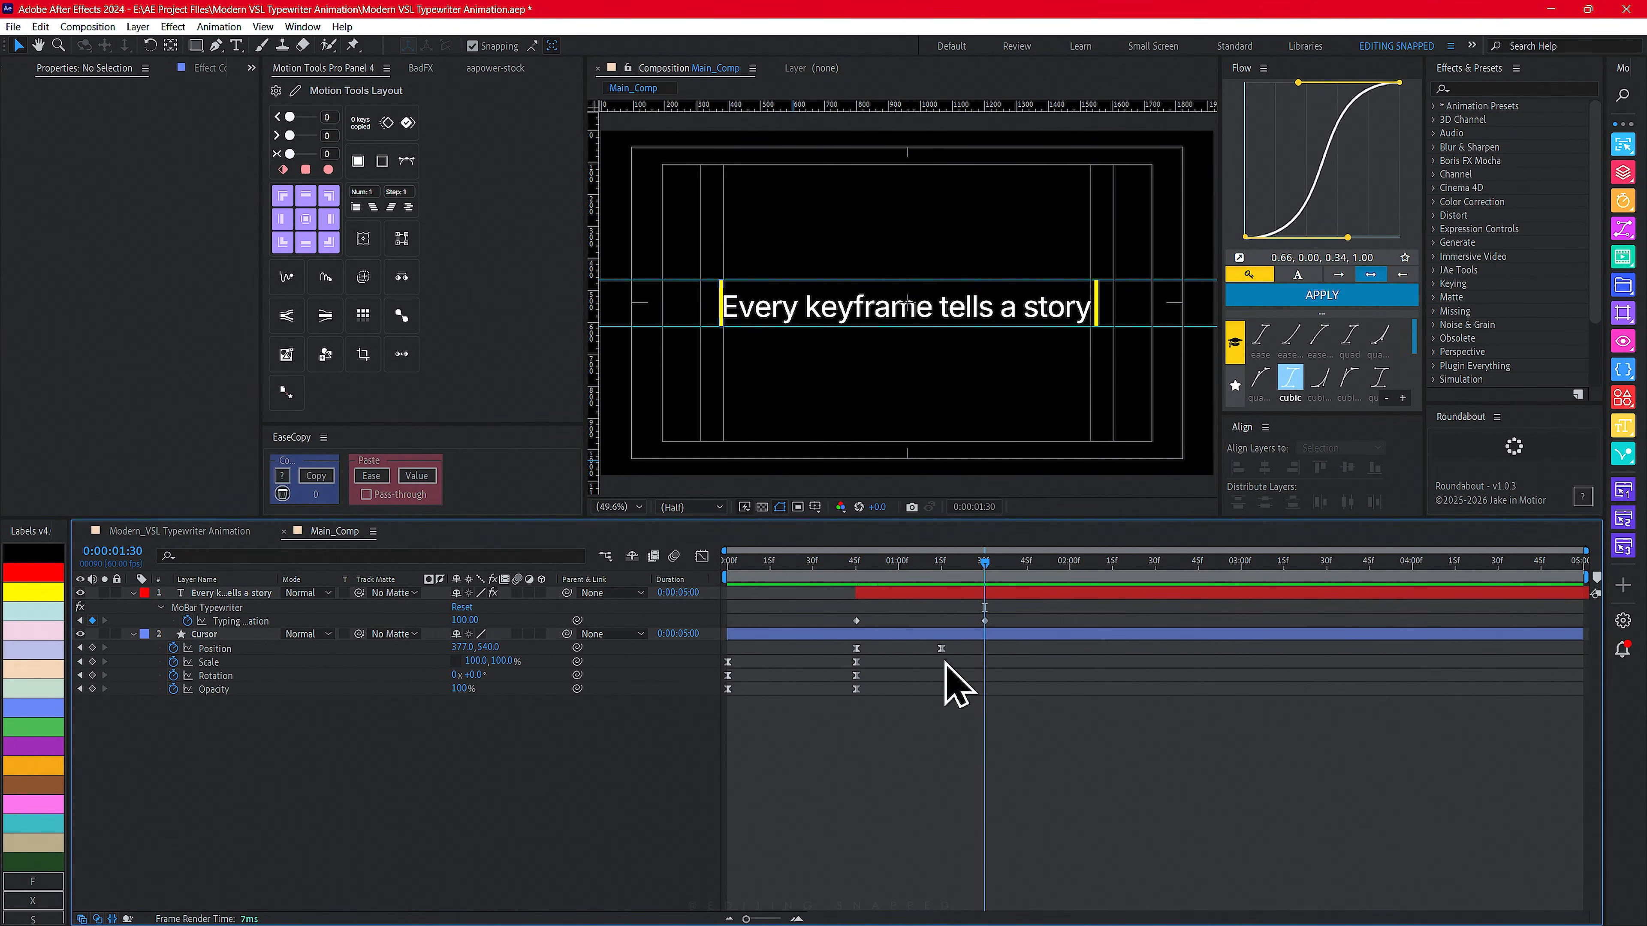
{"action": "left_click_drag", "start_coordinate": [945, 649], "coordinate": [984, 649]}
- Shift the text layer later so its typing starts around 1:30
{"action": "key", "text": "Home"}
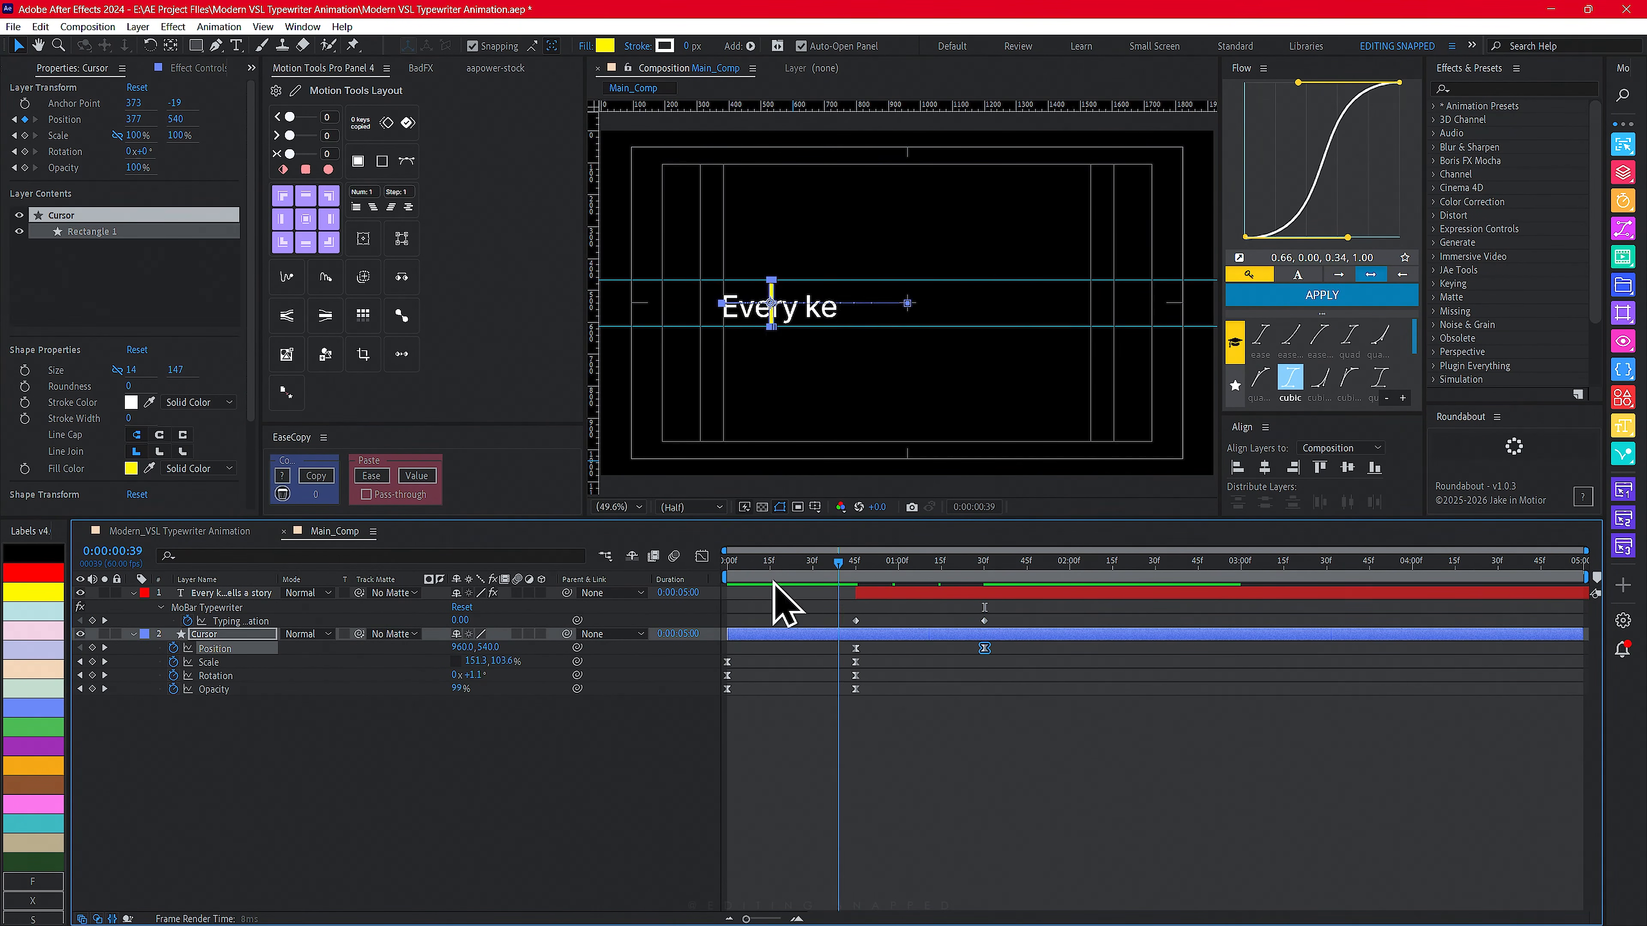
{"action": "left_click_drag", "start_coordinate": [882, 597], "coordinate": [987, 591]}
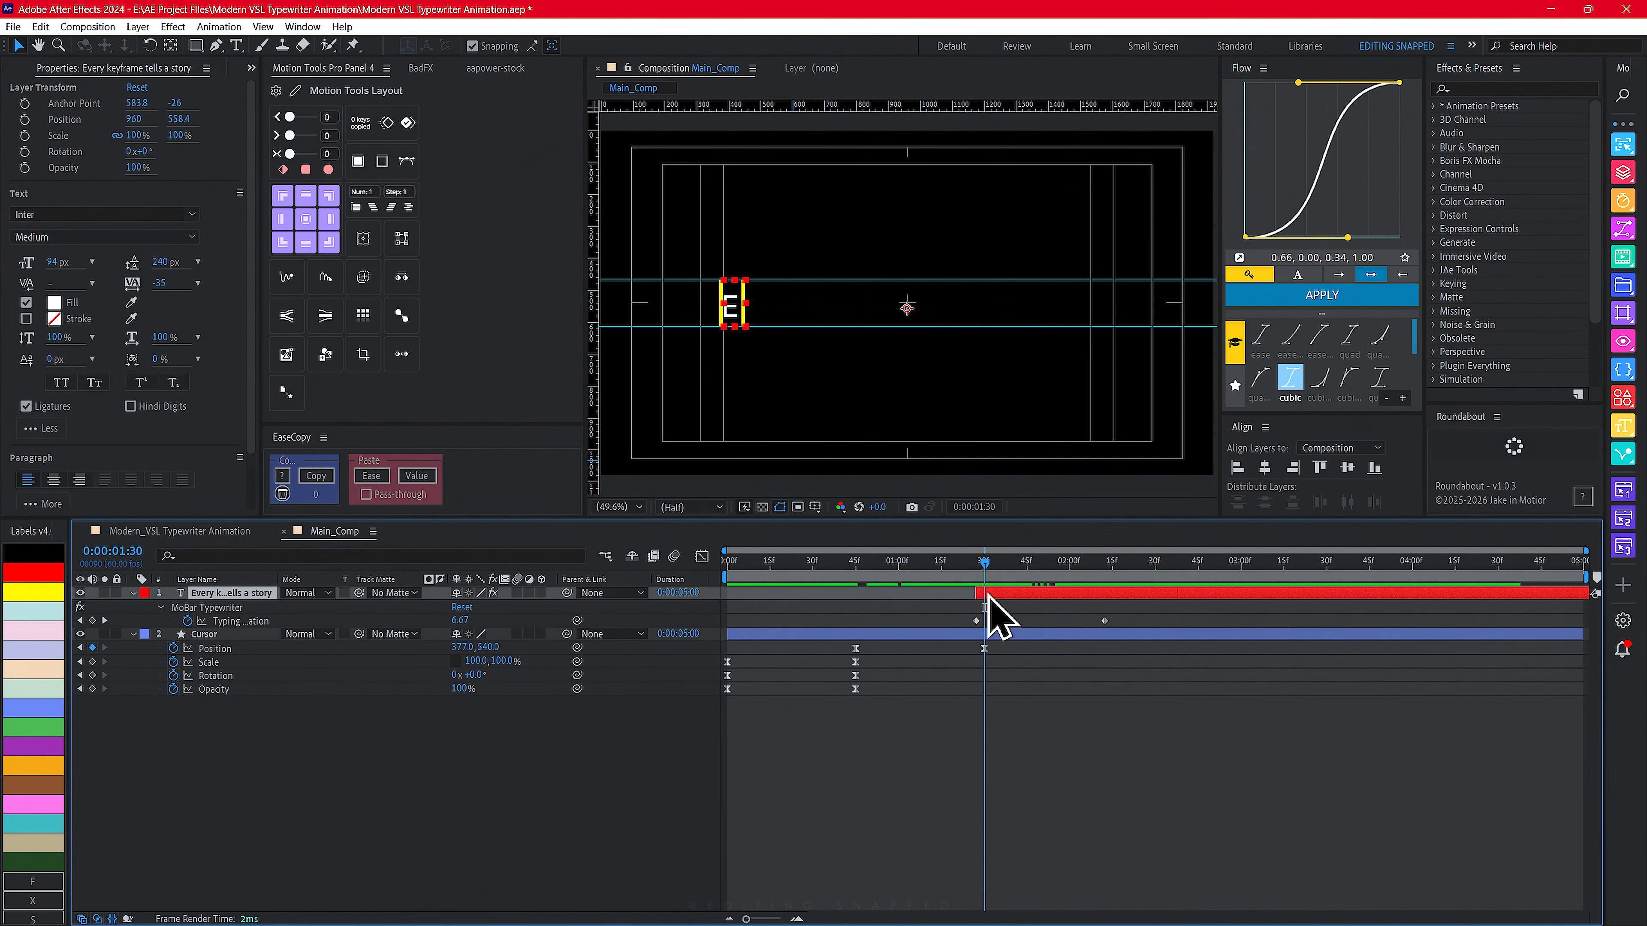
- Trim the Cursor layer's out point to 1:30
{"action": "left_click", "coordinate": [985, 638]}
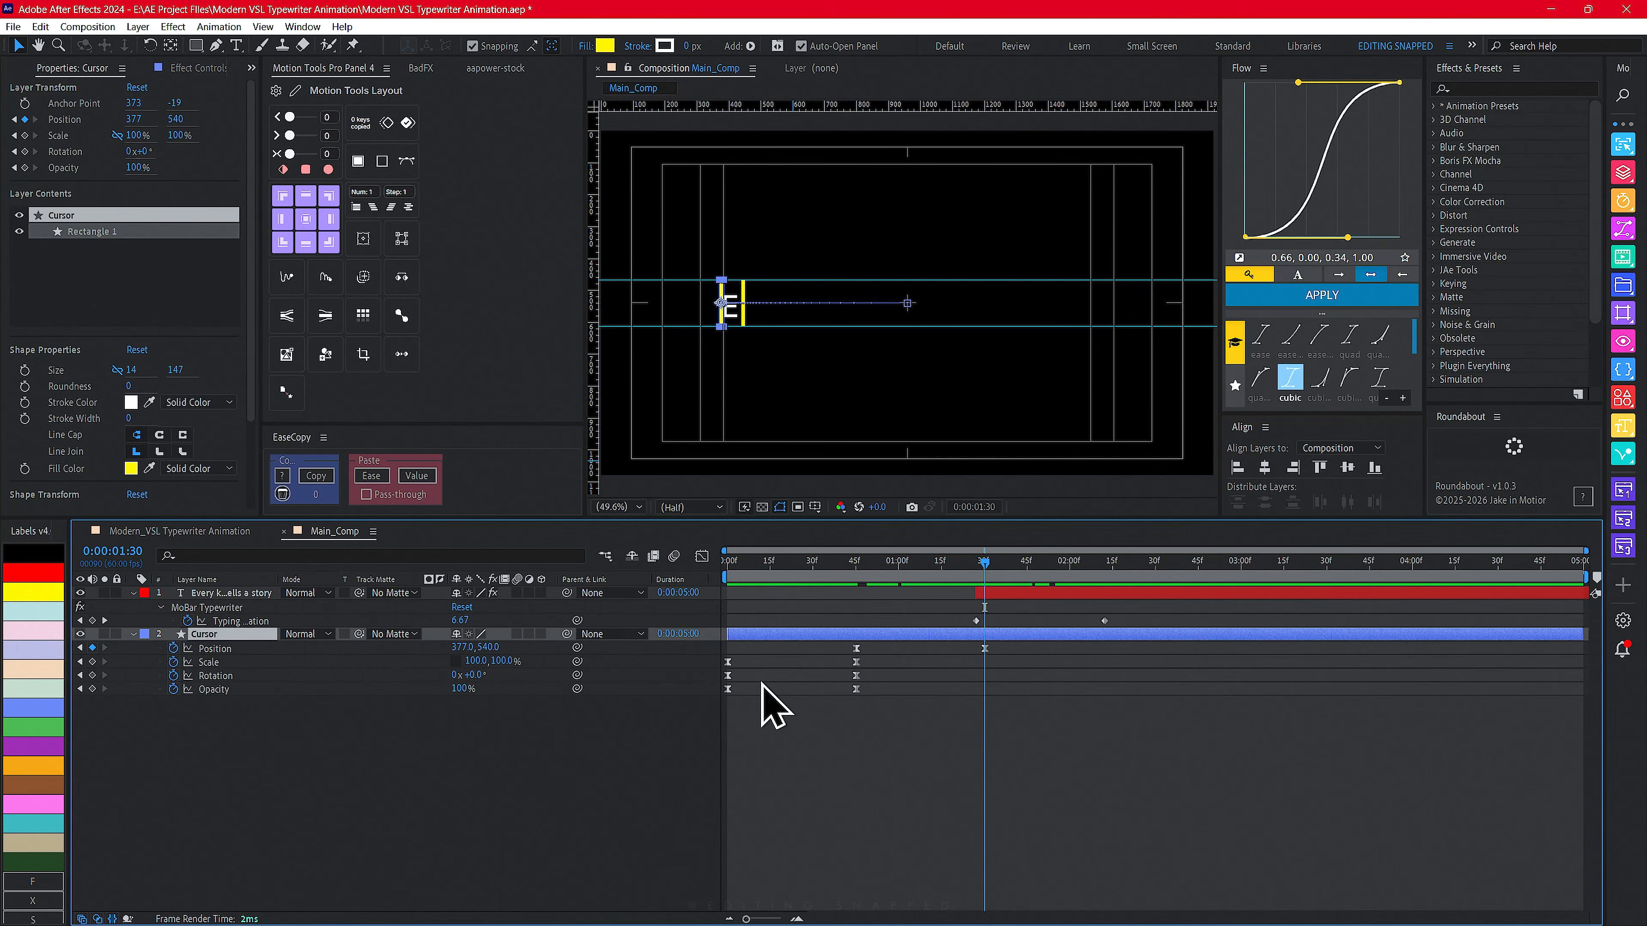
{"action": "key", "text": "alt+bracketright"}
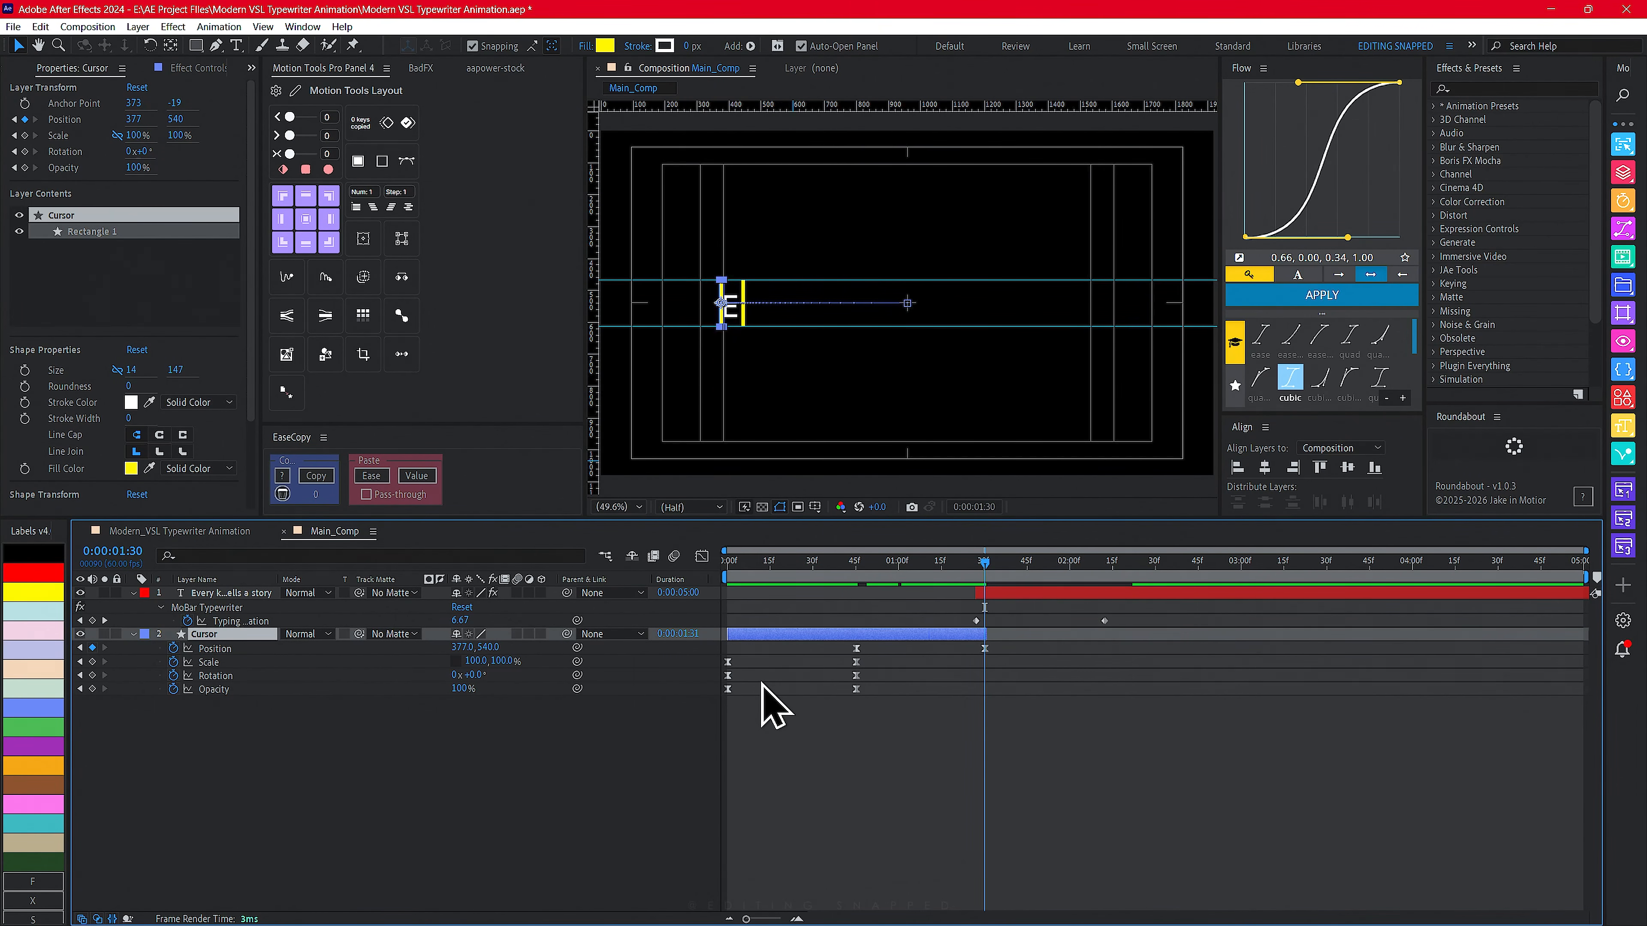
{"action": "scroll", "coordinate": [977, 712], "scroll_direction": "up", "scroll_amount": 5}
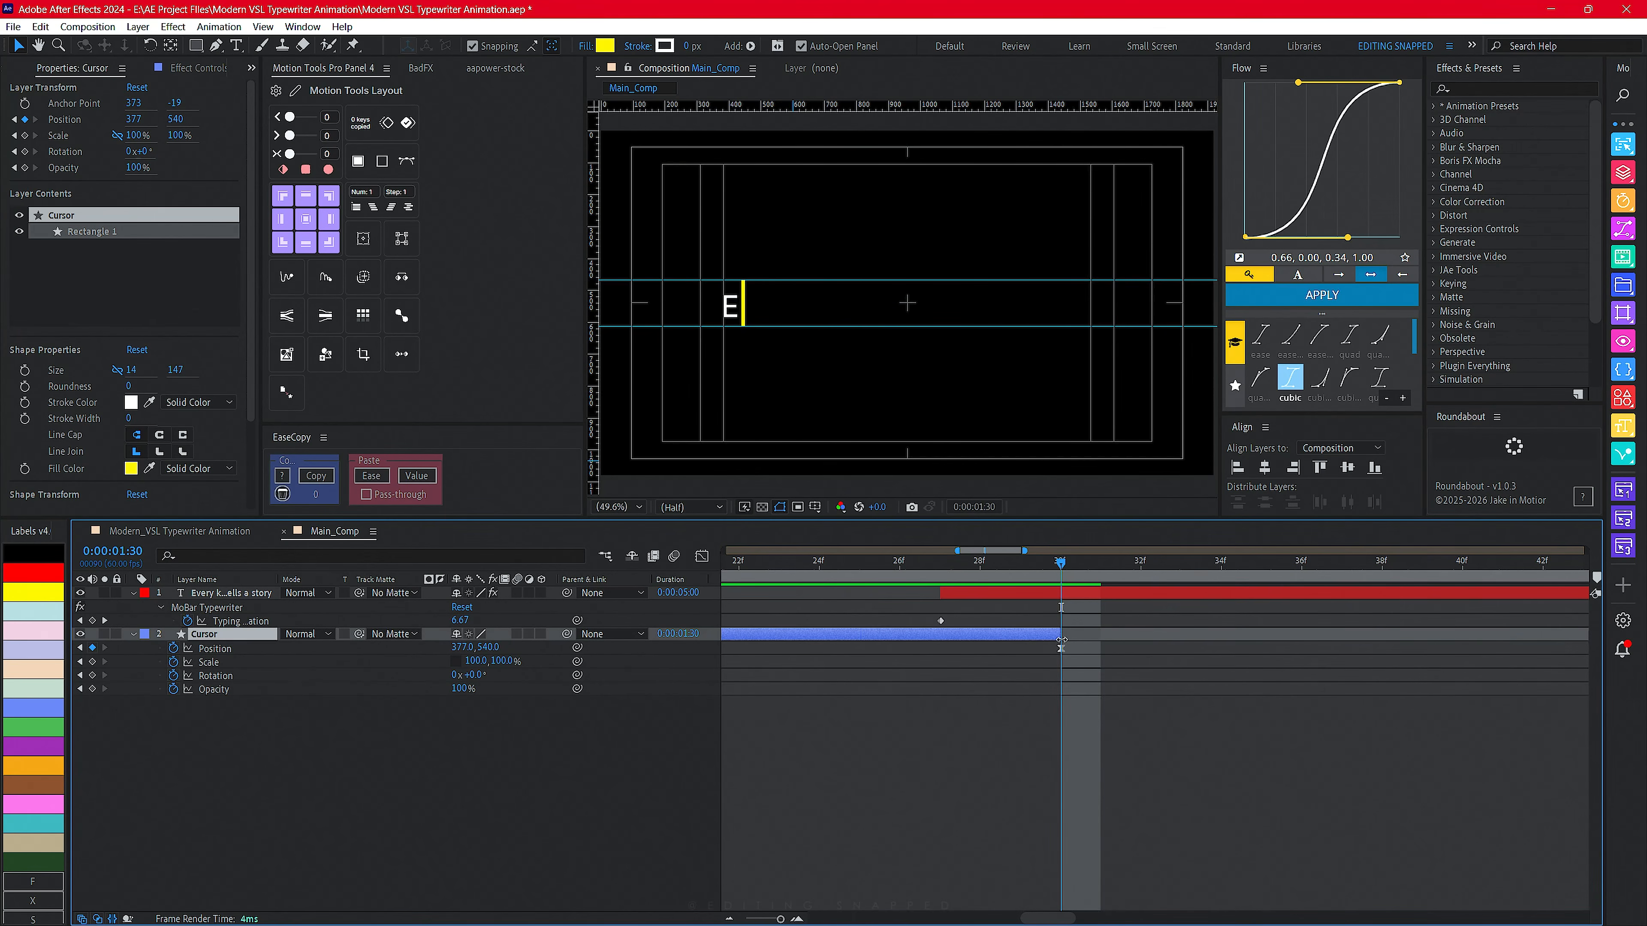
{"action": "scroll", "coordinate": [1068, 668], "scroll_direction": "down", "scroll_amount": 6}
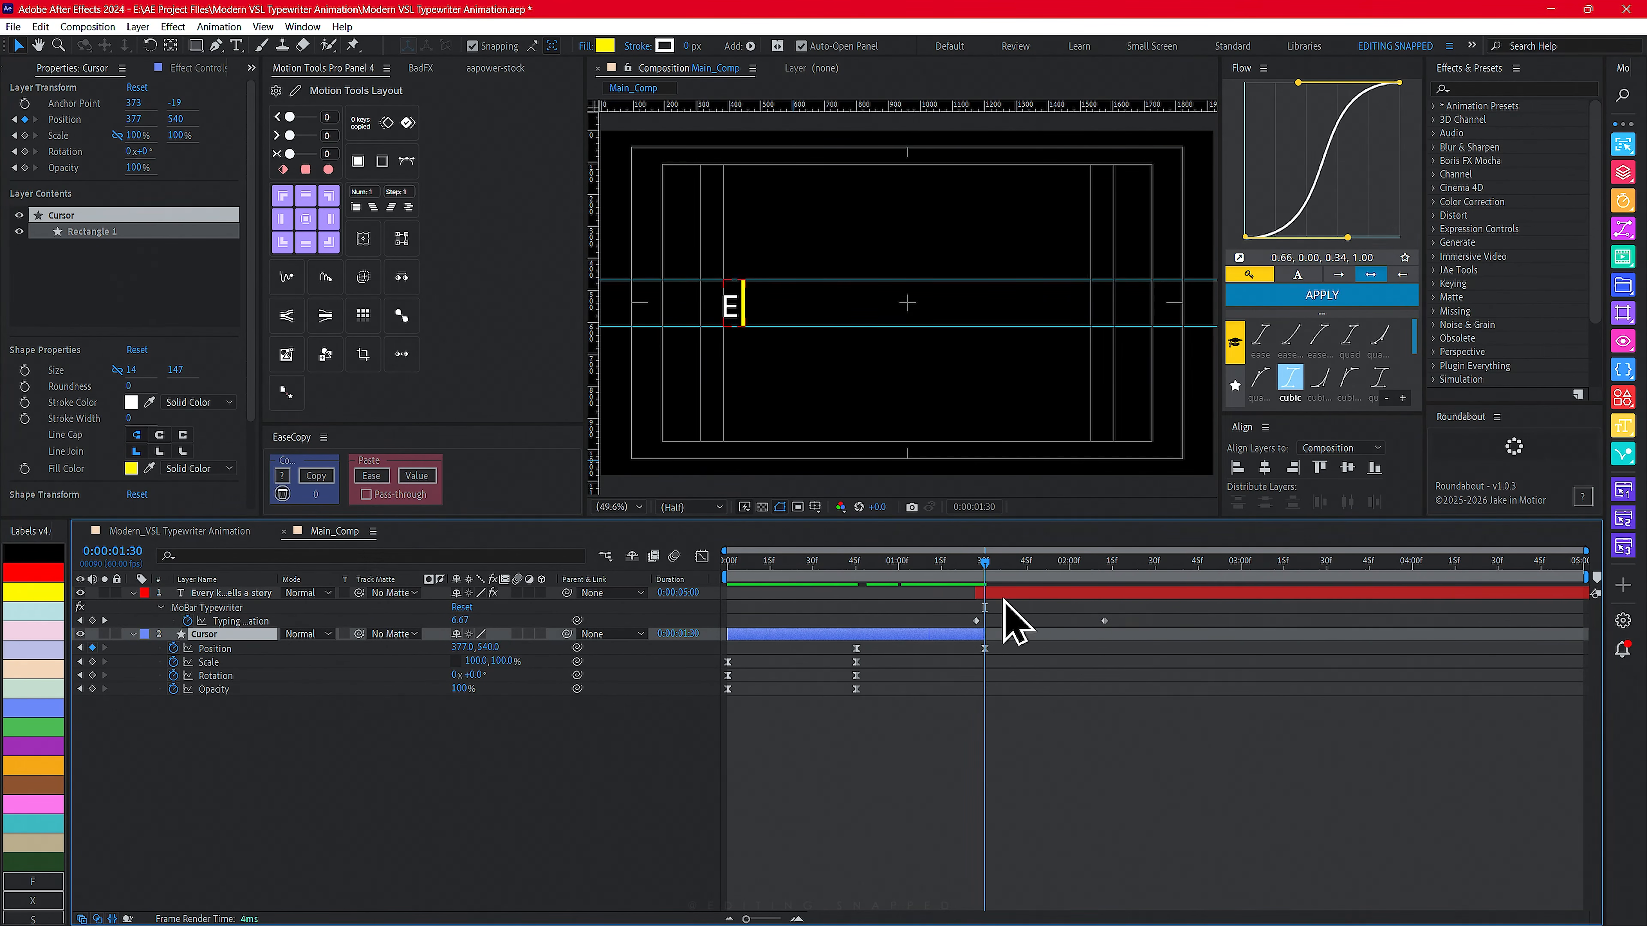
- Nudge the text layer to start exactly at the Cursor's out point at 1:30
{"action": "left_click_drag", "start_coordinate": [1001, 593], "coordinate": [1009, 595]}
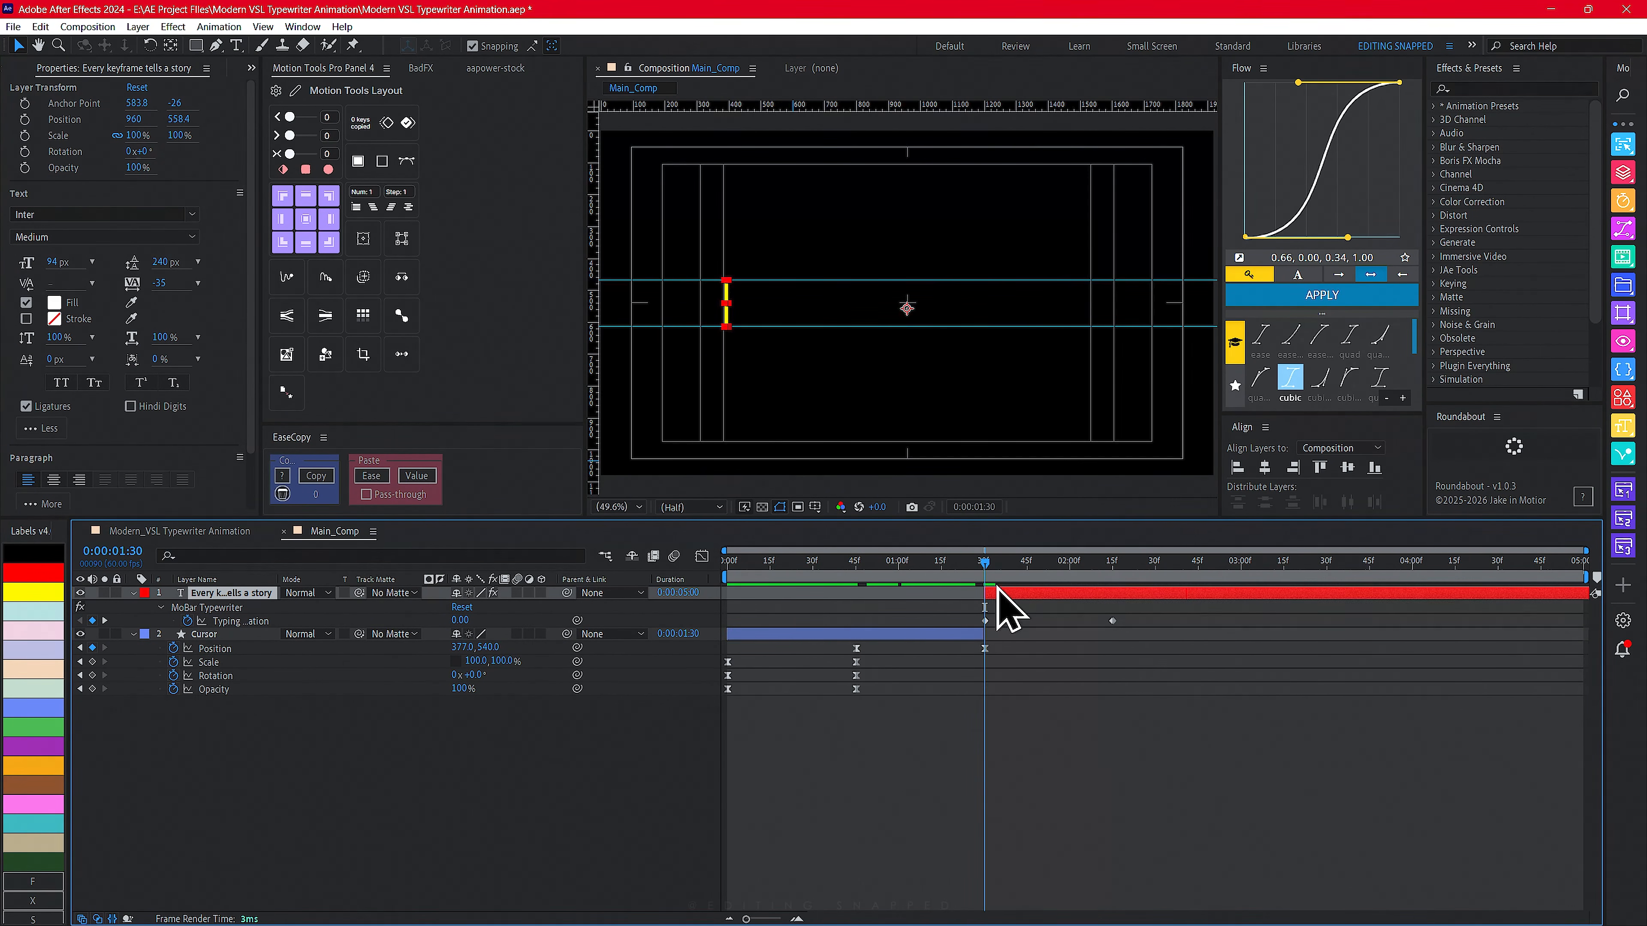
{"action": "scroll", "coordinate": [1014, 729], "scroll_direction": "up", "scroll_amount": 3}
{"action": "scroll", "coordinate": [940, 714], "scroll_direction": "down", "scroll_amount": 3}
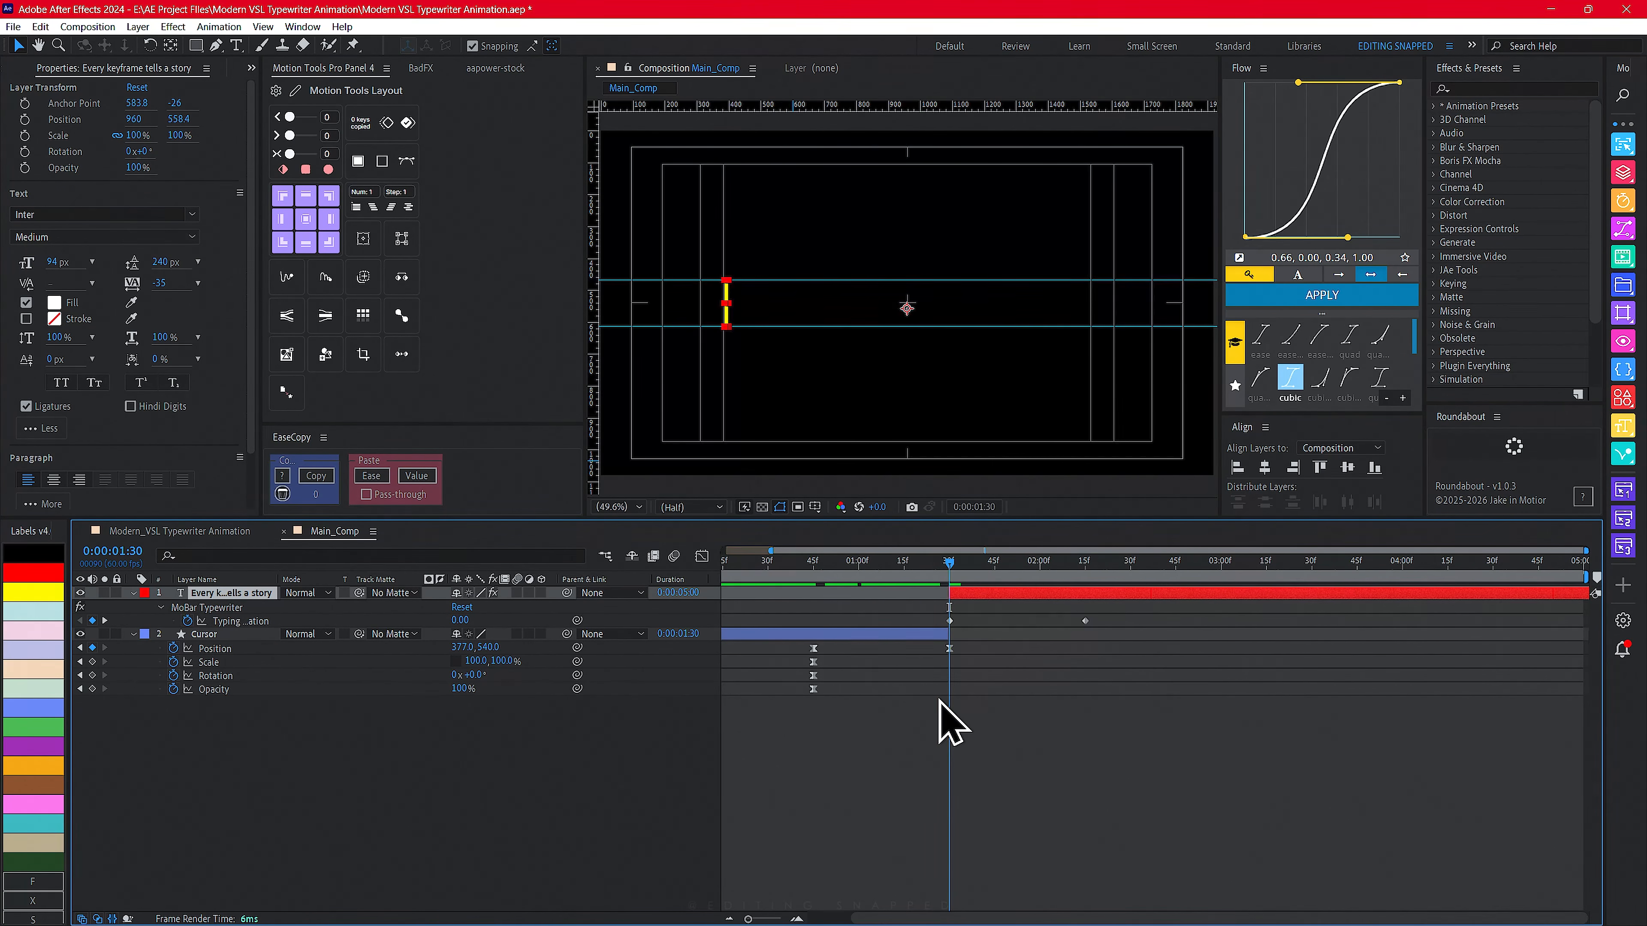
- Preview the handoff from the Cursor's slide into the typing animation
{"action": "left_click_drag", "start_coordinate": [930, 571], "coordinate": [833, 567]}
{"action": "key", "text": "space"}
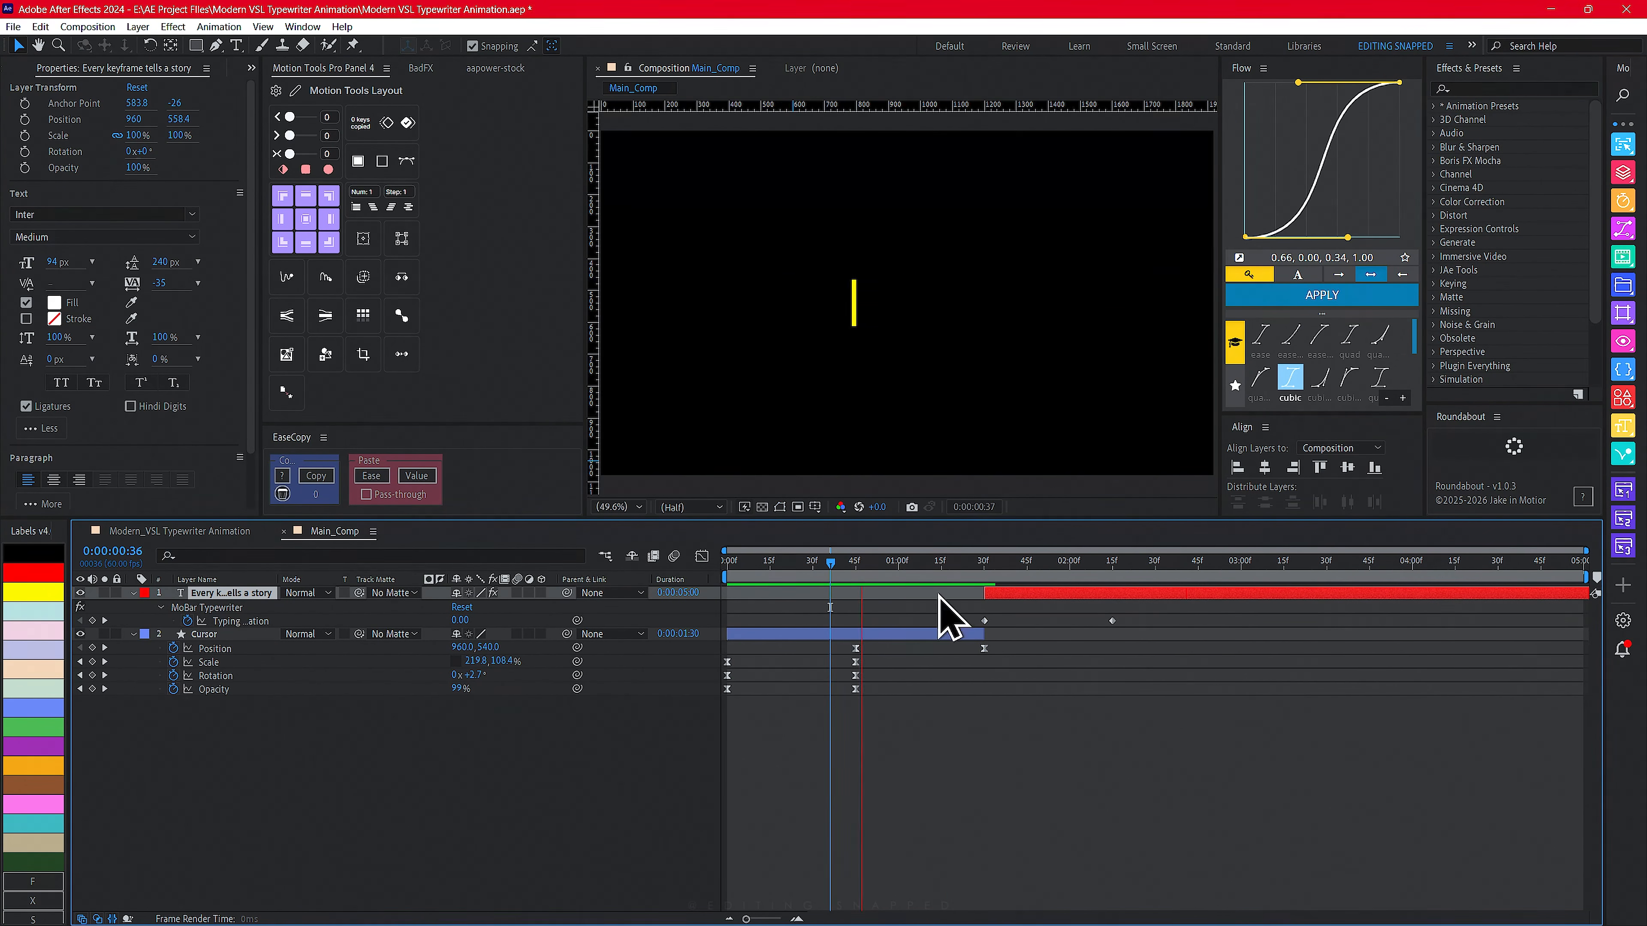
{"action": "key", "text": "space"}
{"action": "left_click_drag", "start_coordinate": [1134, 621], "coordinate": [962, 631]}
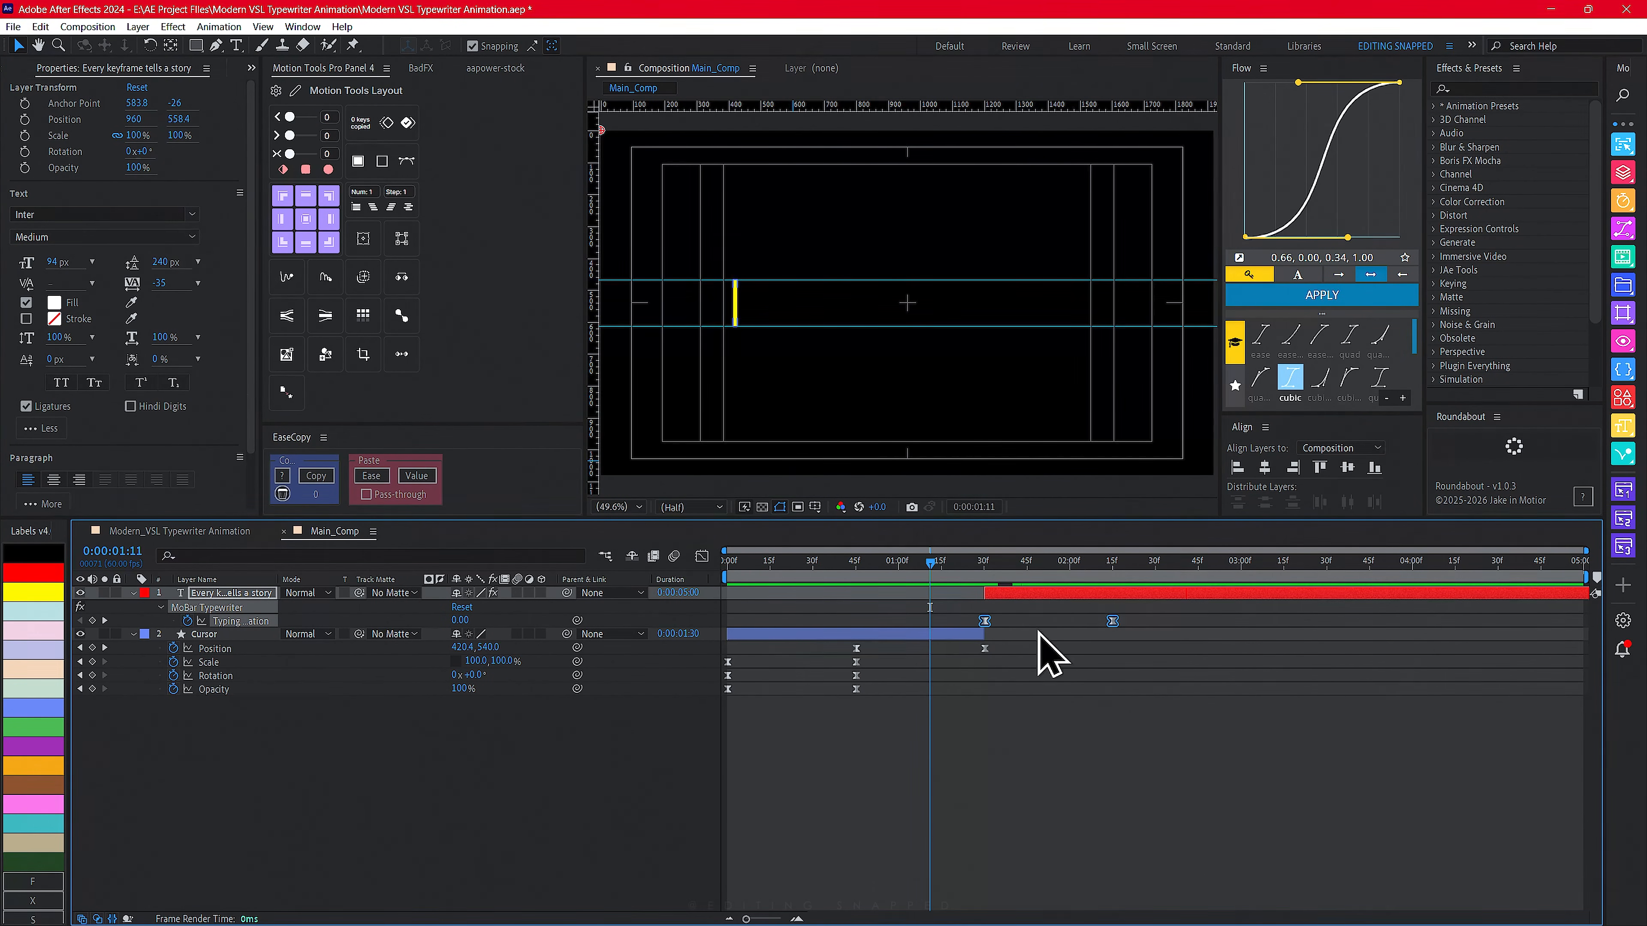
{"action": "left_click", "coordinate": [1022, 613]}
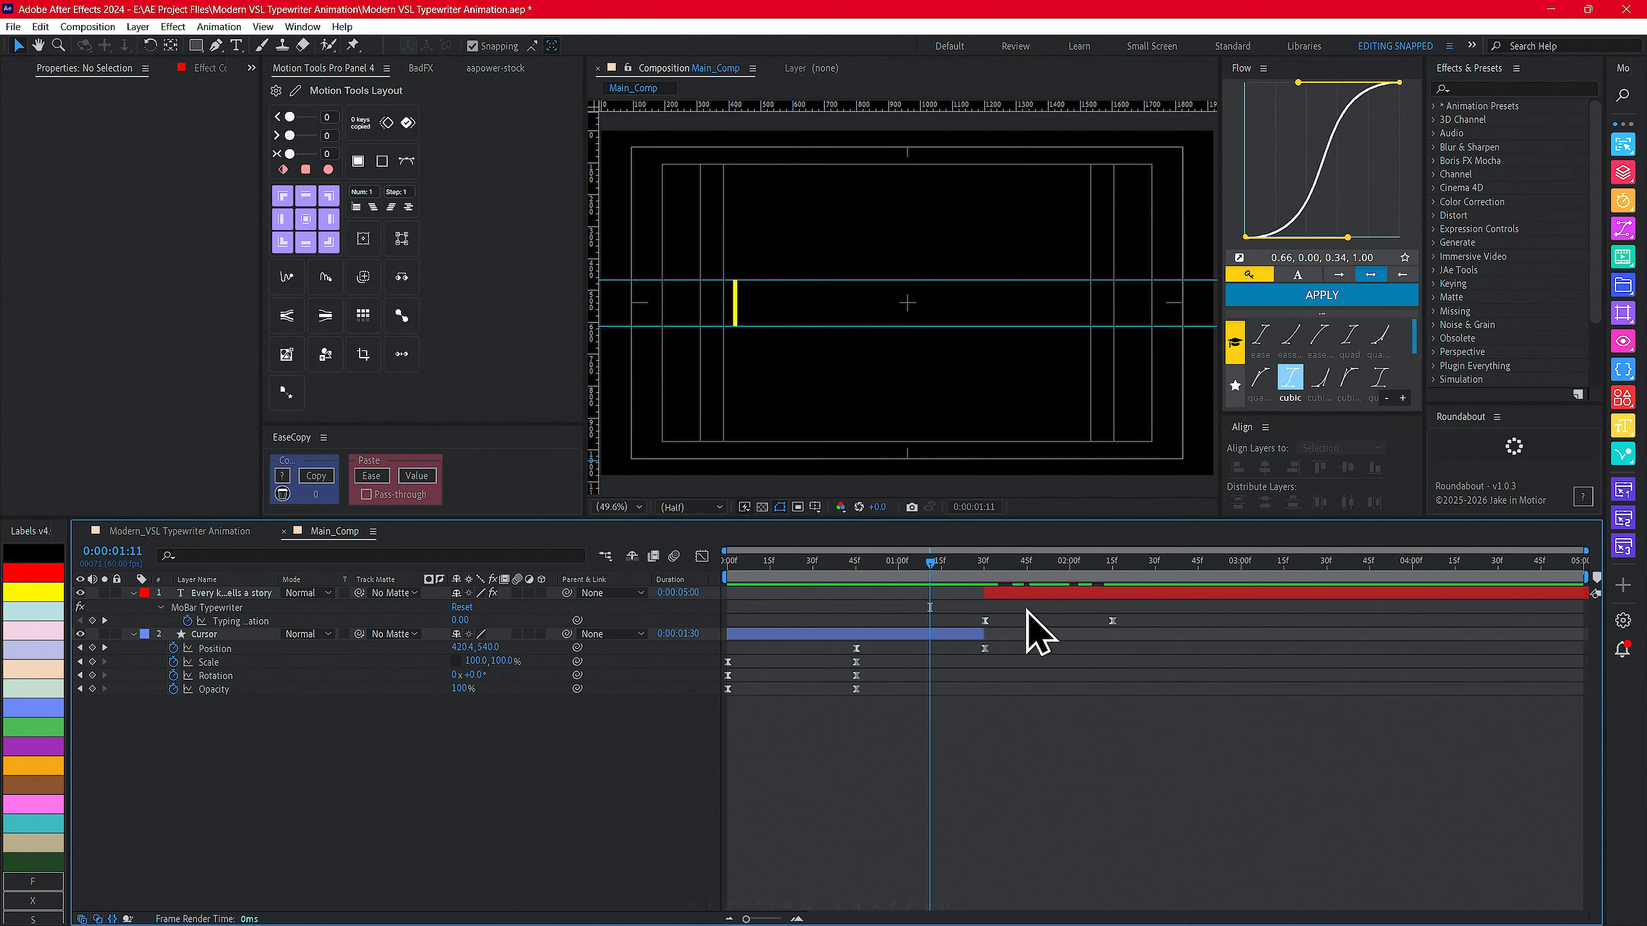
{"action": "left_click_drag", "start_coordinate": [1021, 606], "coordinate": [984, 625]}
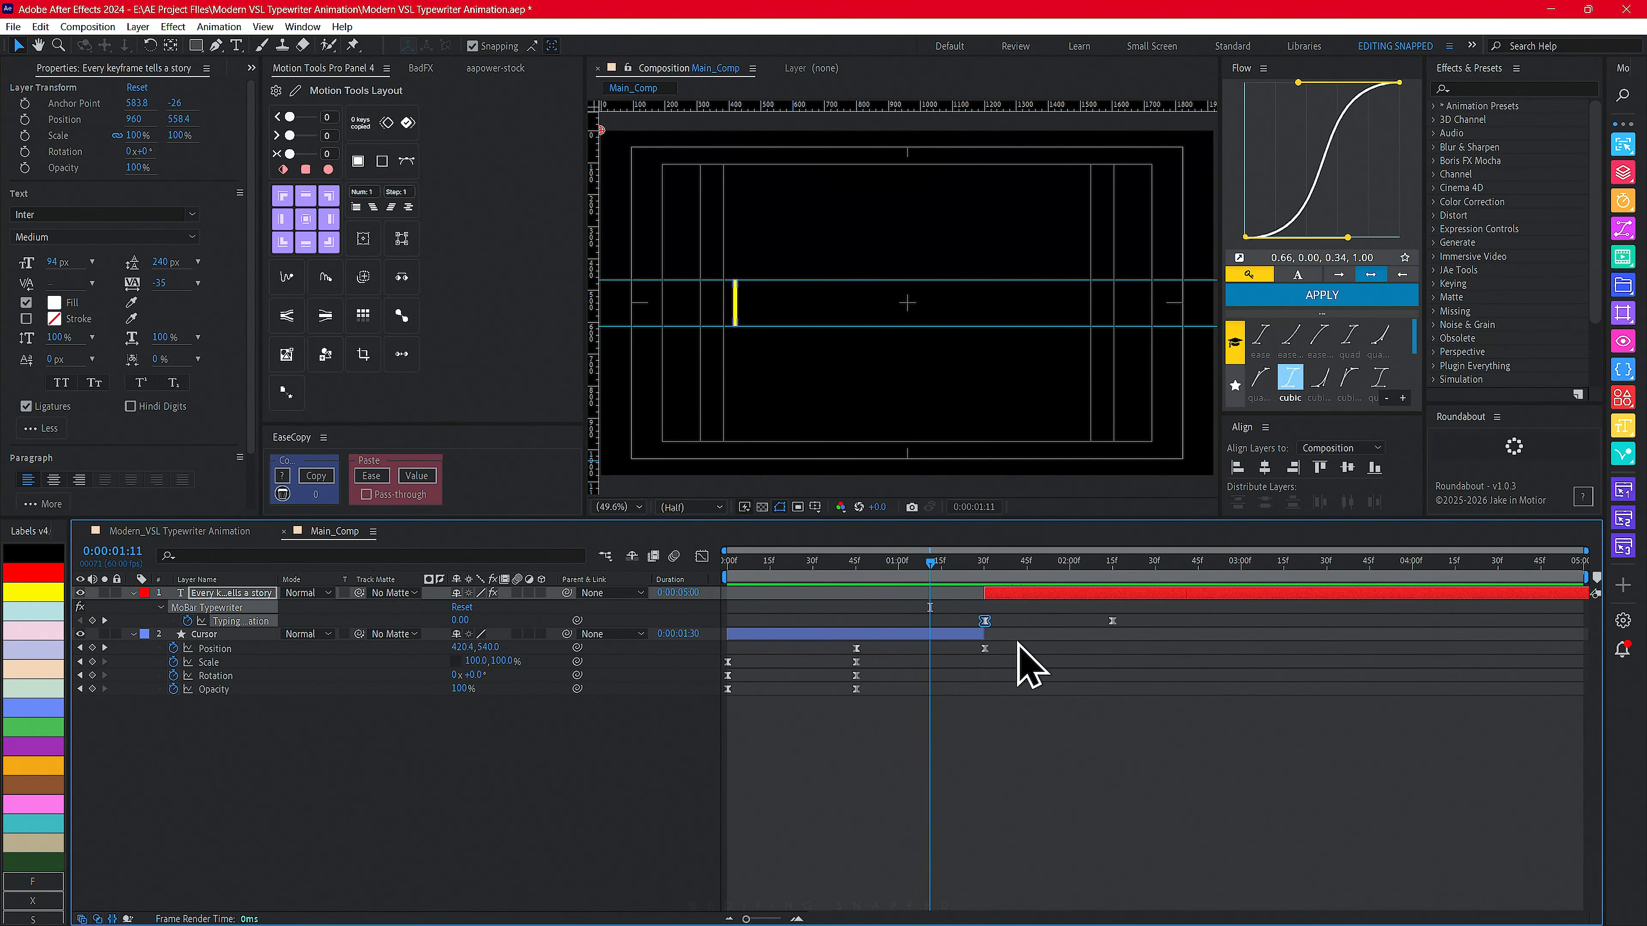
{"action": "left_click_drag", "start_coordinate": [930, 583], "coordinate": [871, 579]}
{"action": "key", "text": "space"}
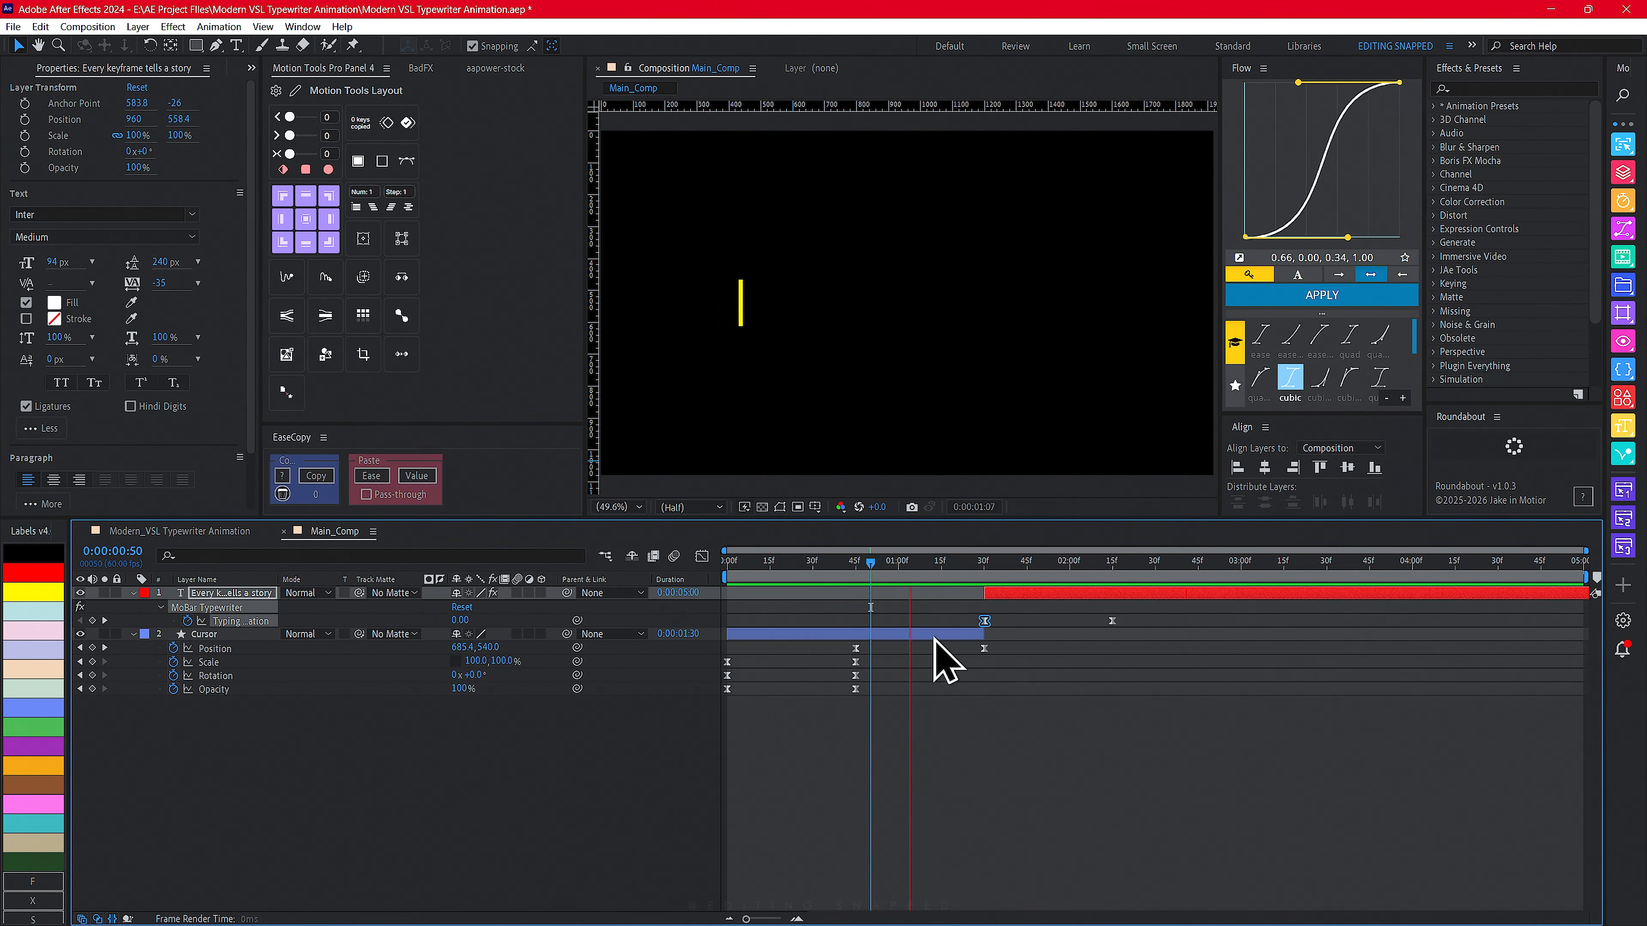
{"action": "key", "text": "space"}
- Select the Cursor's Position keyframes and sharpen their speed curve in the Graph Editor
{"action": "left_click_drag", "start_coordinate": [1006, 649], "coordinate": [855, 654]}
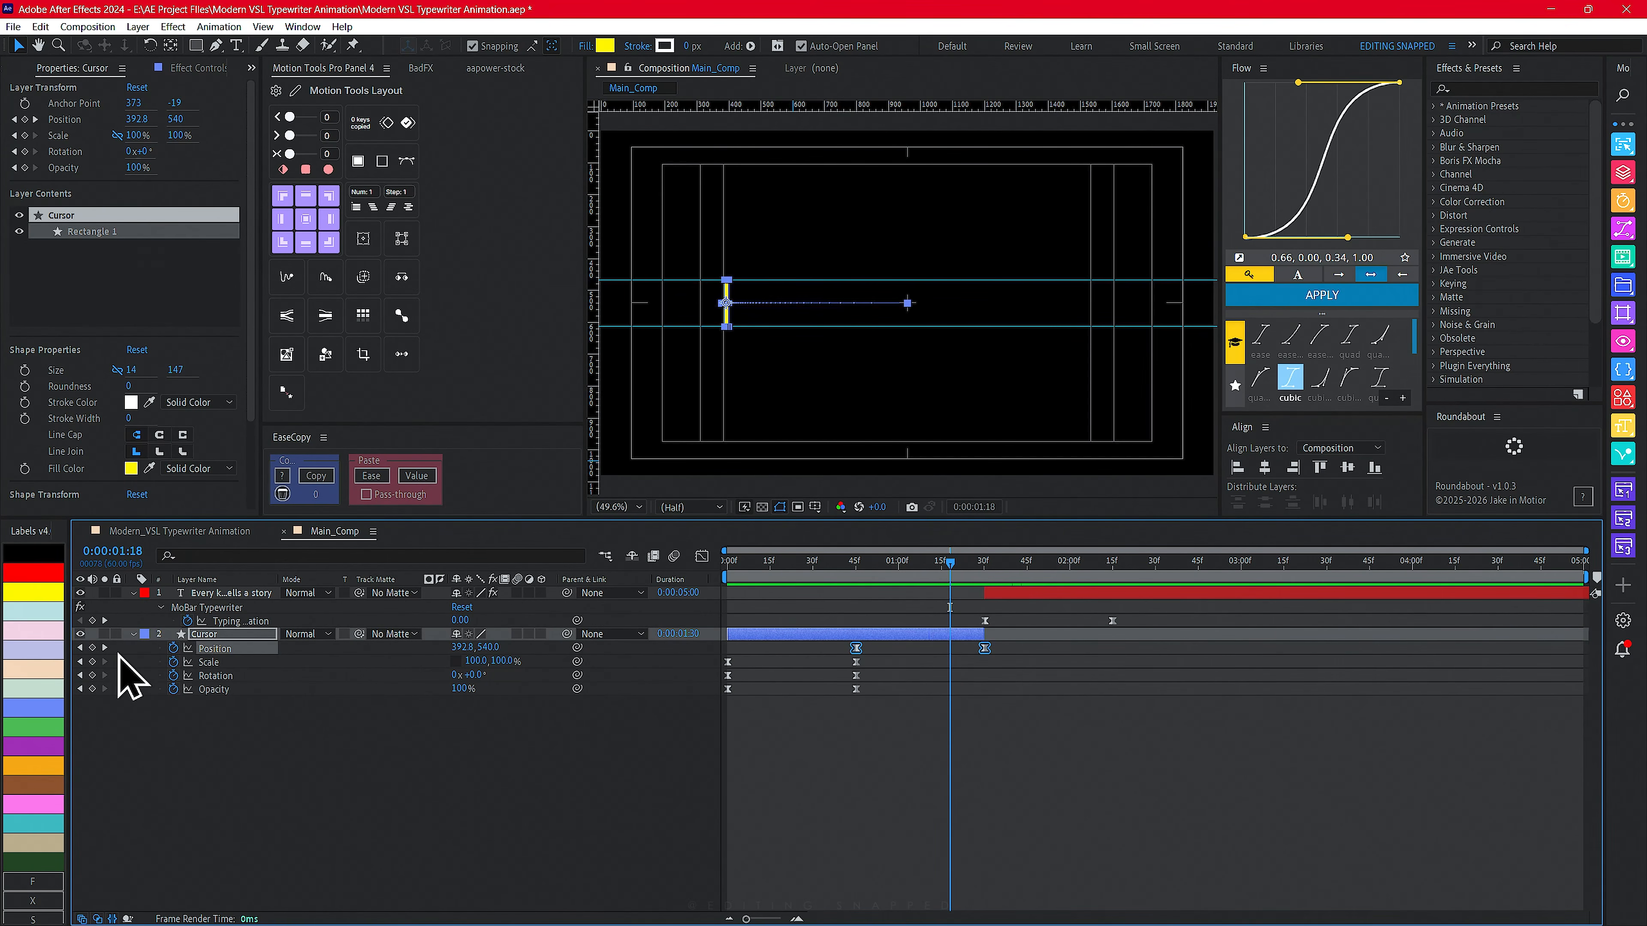
{"action": "left_click_drag", "start_coordinate": [1019, 653], "coordinate": [812, 639]}
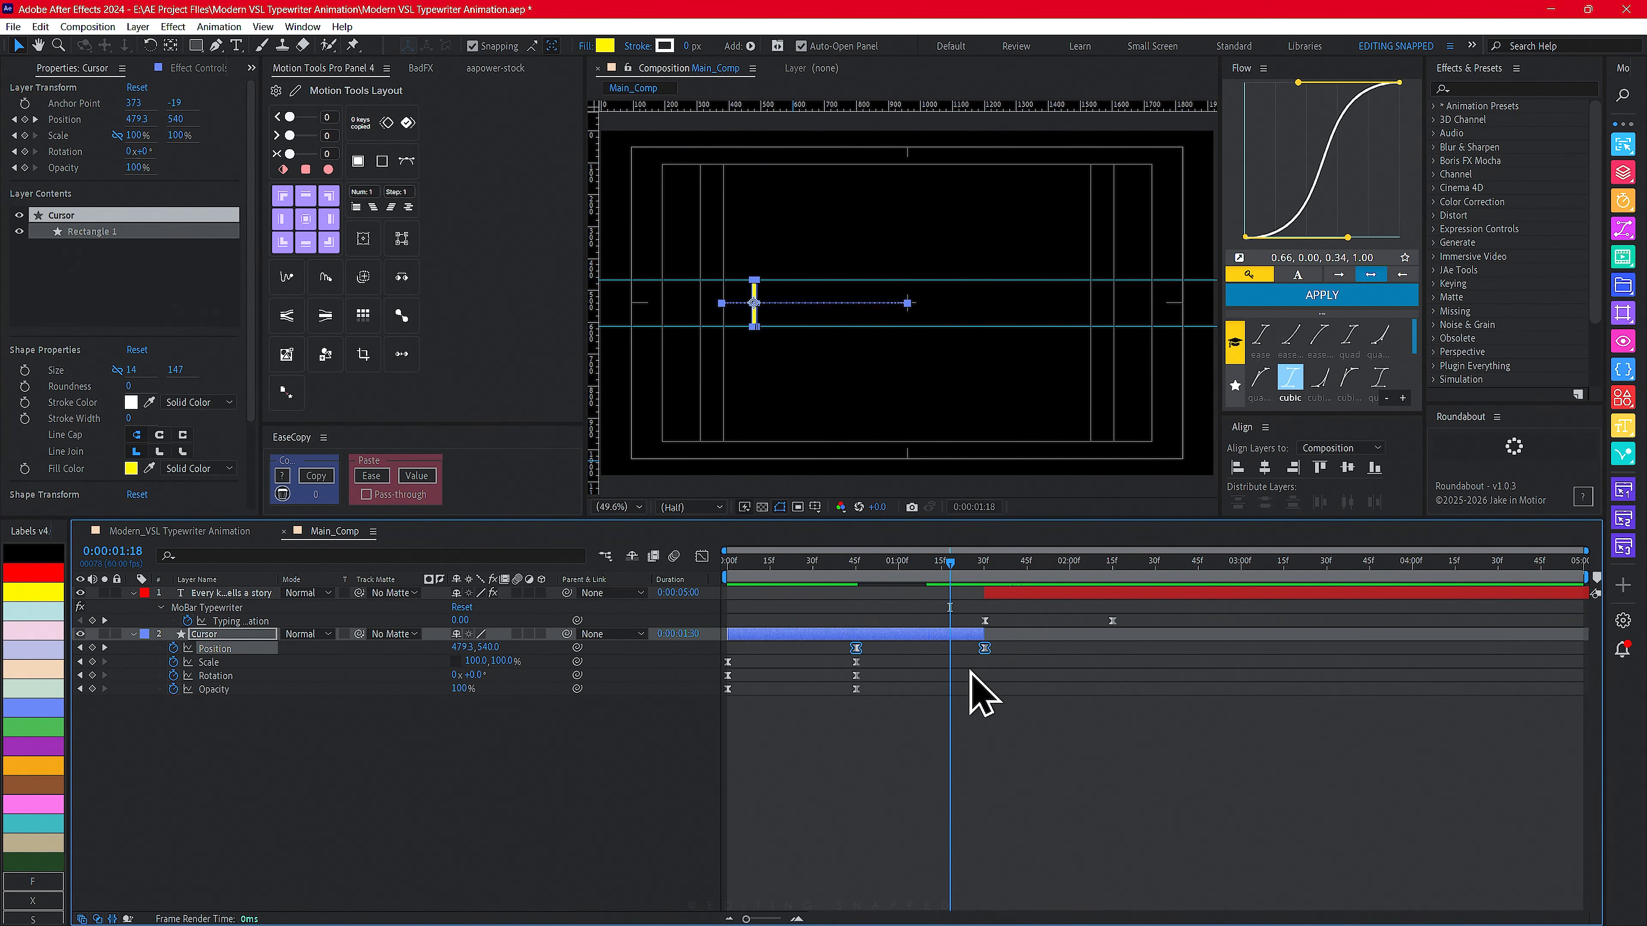
{"action": "left_click", "coordinate": [705, 562]}
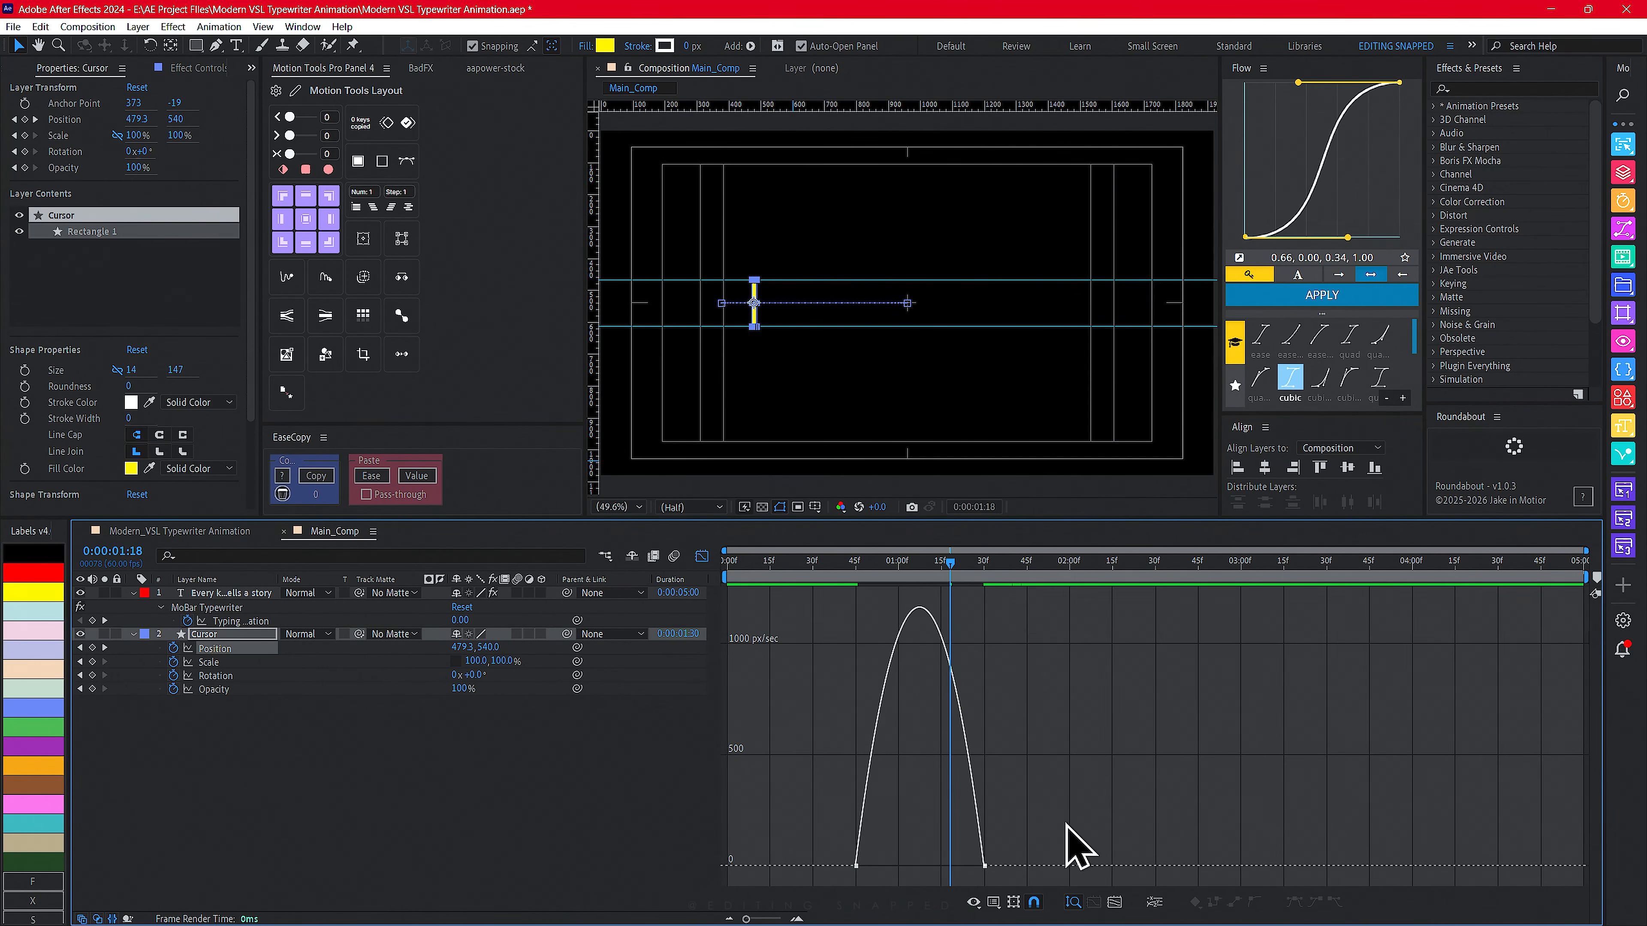
{"action": "left_click_drag", "start_coordinate": [1060, 884], "coordinate": [848, 723]}
{"action": "left_click_drag", "start_coordinate": [878, 866], "coordinate": [983, 871]}
{"action": "left_click", "coordinate": [702, 557]}
- Reshape the Typing Animation keyframes' speed curve in the Graph Editor so typing starts fast and eases out
{"action": "left_click", "coordinate": [984, 621]}
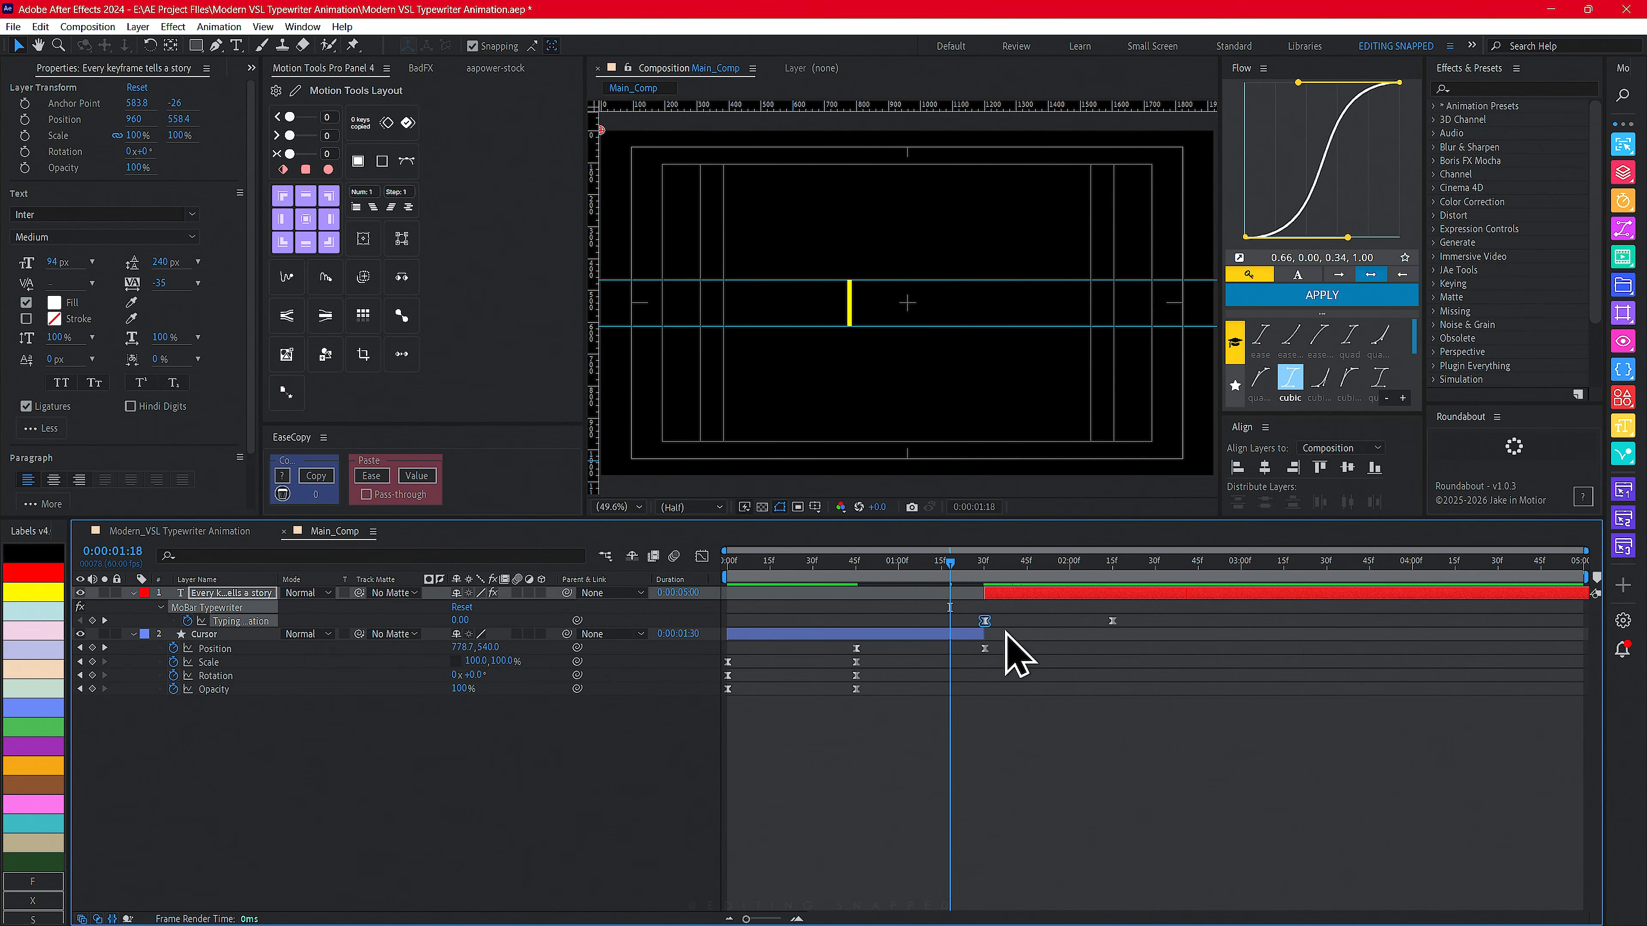
{"action": "key", "text": "k"}
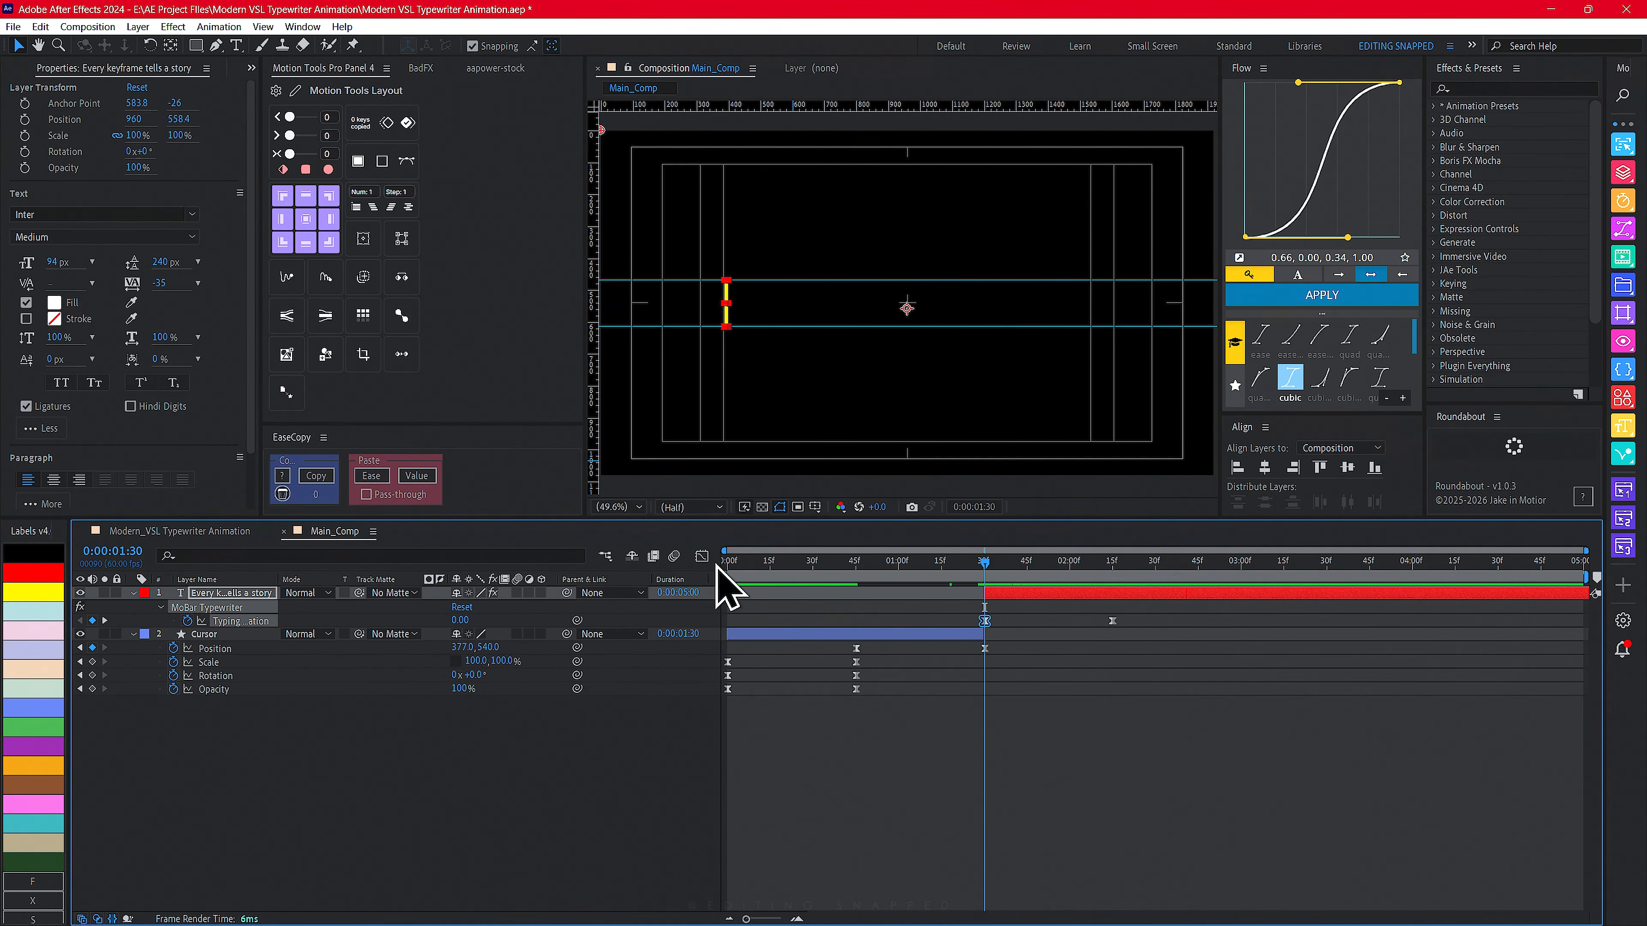
{"action": "left_click", "coordinate": [702, 557]}
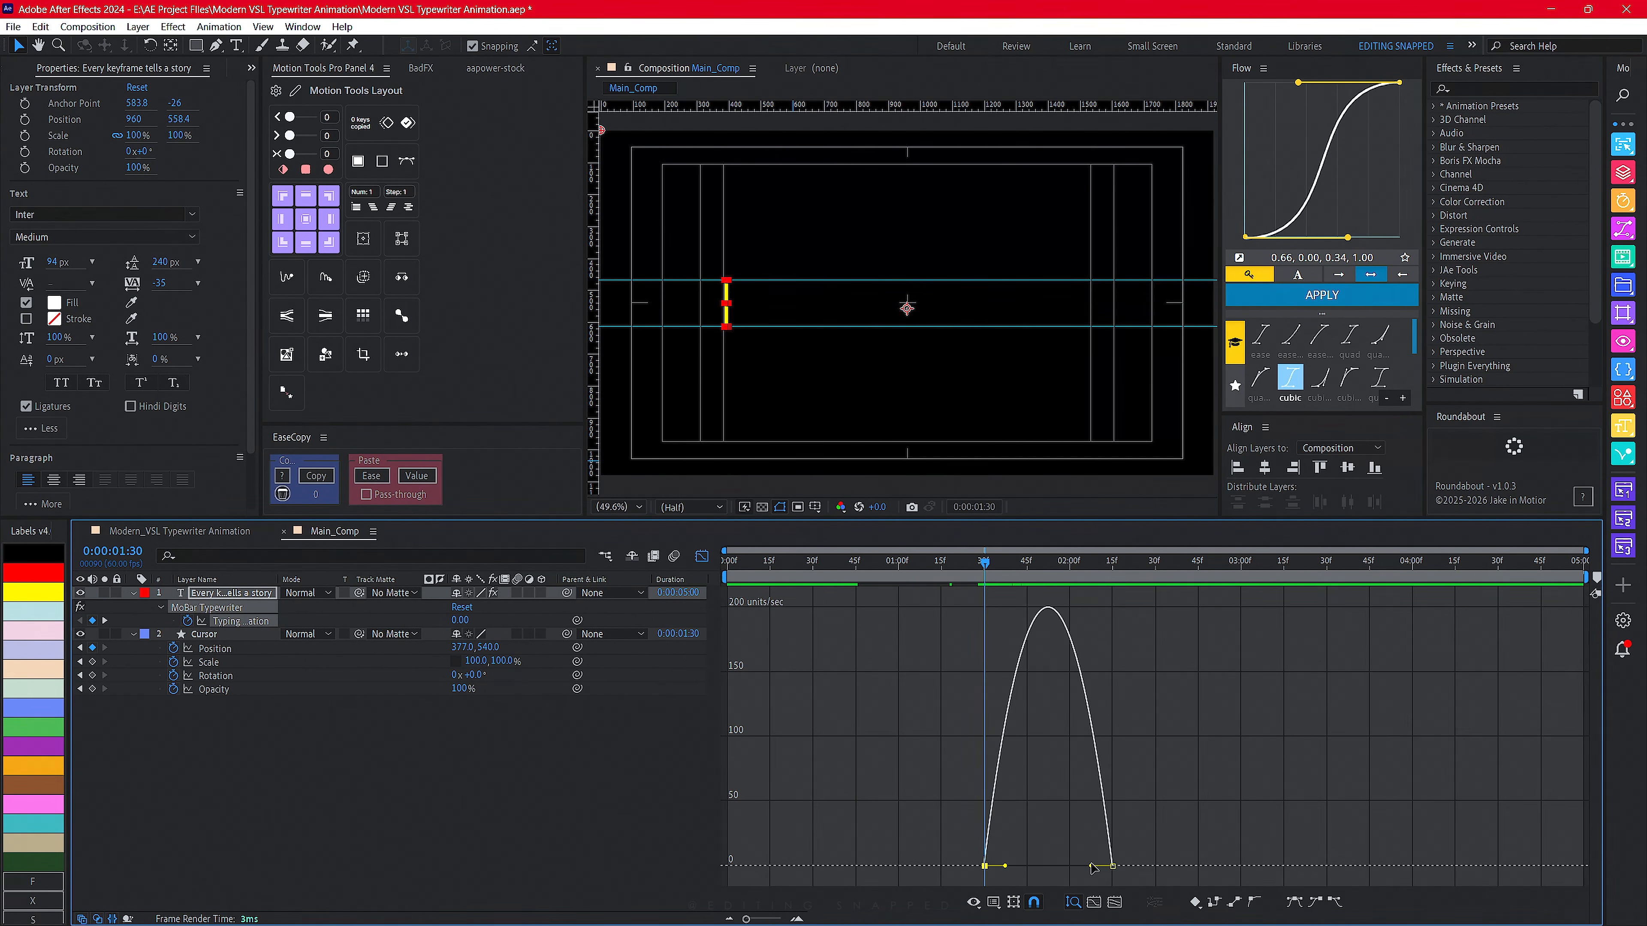
{"action": "left_click_drag", "start_coordinate": [1093, 866], "coordinate": [986, 871]}
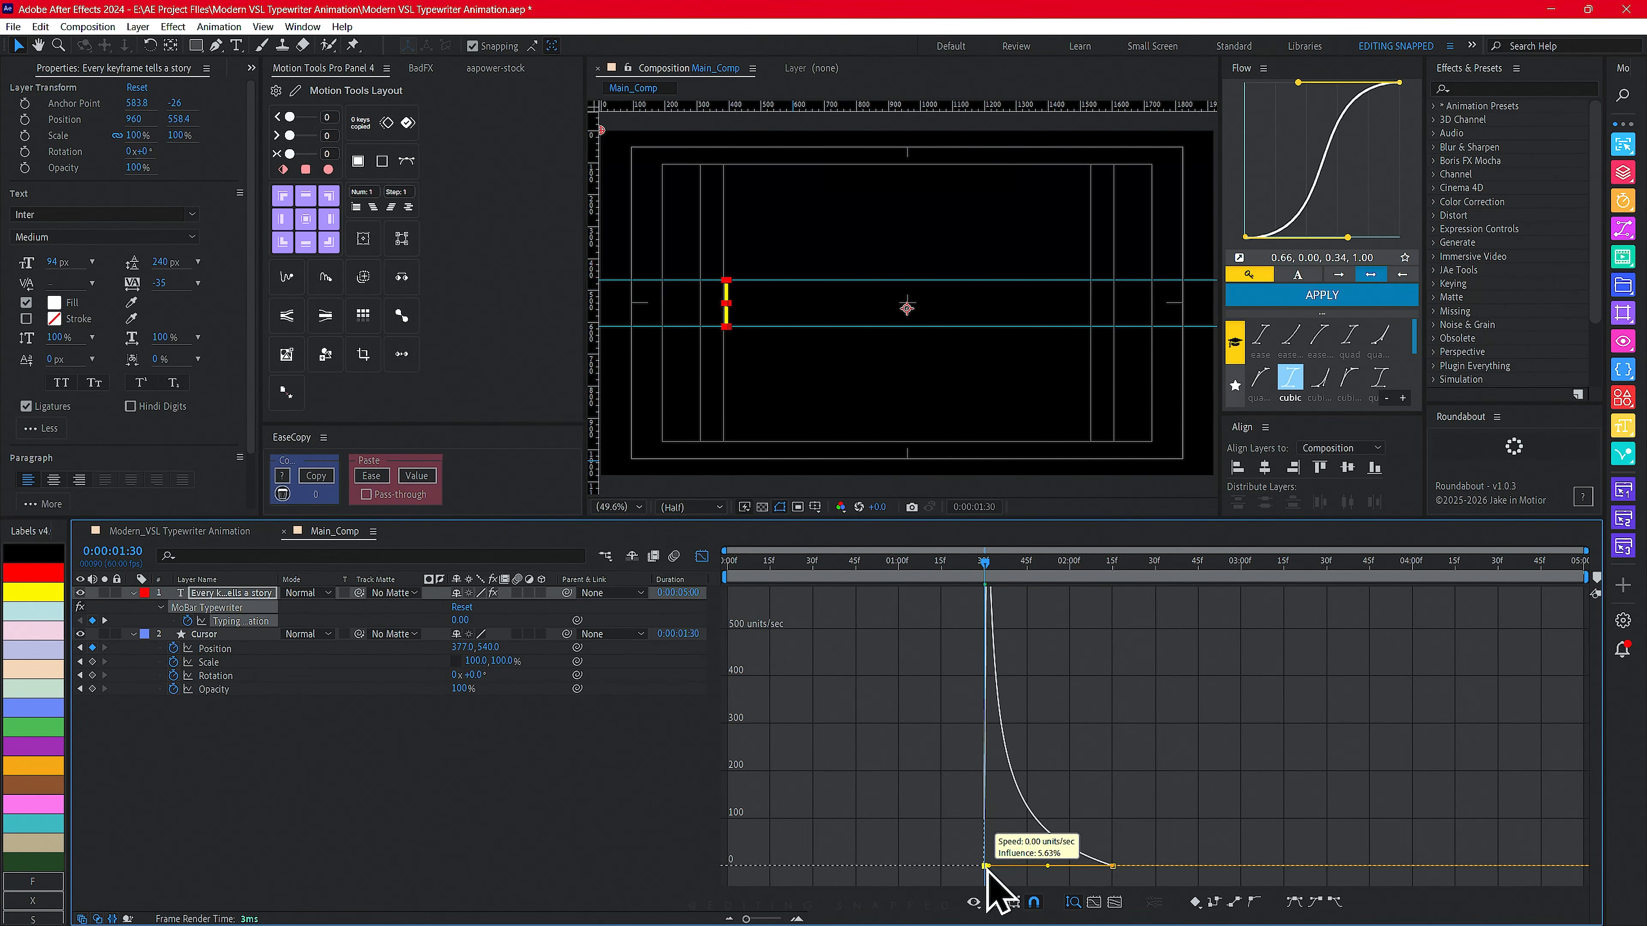
- Inspect the Cursor layer's Position speed curve in the Graph Editor
{"action": "key", "text": "shift+F3"}
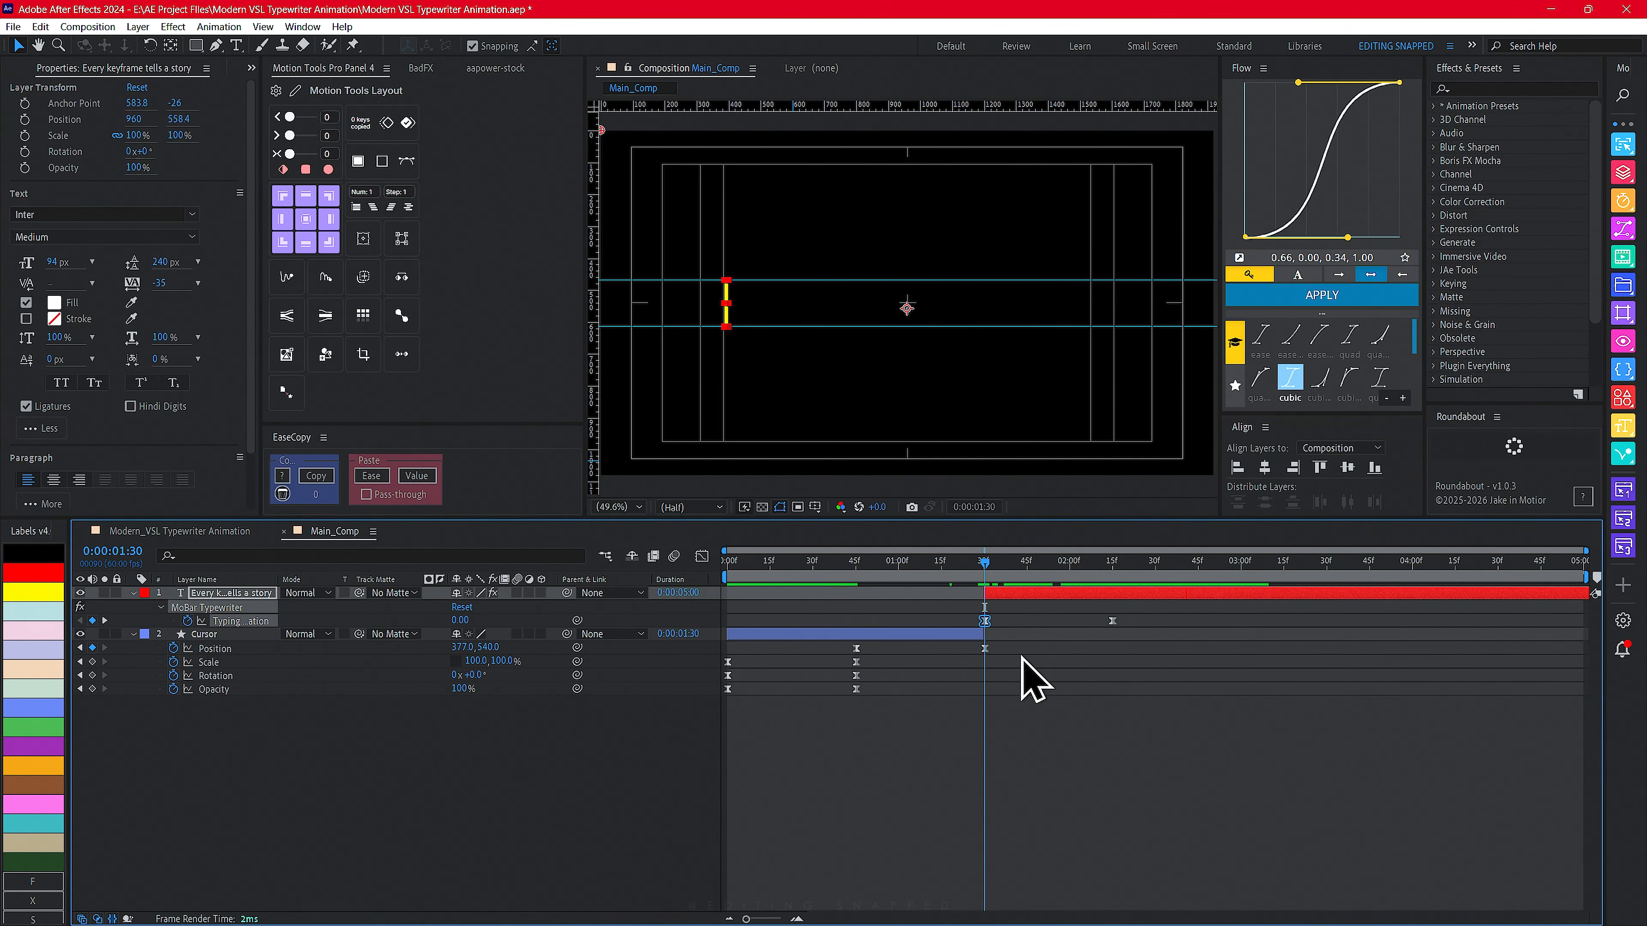
{"action": "left_click_drag", "start_coordinate": [1021, 656], "coordinate": [847, 636]}
{"action": "left_click", "coordinate": [701, 556]}
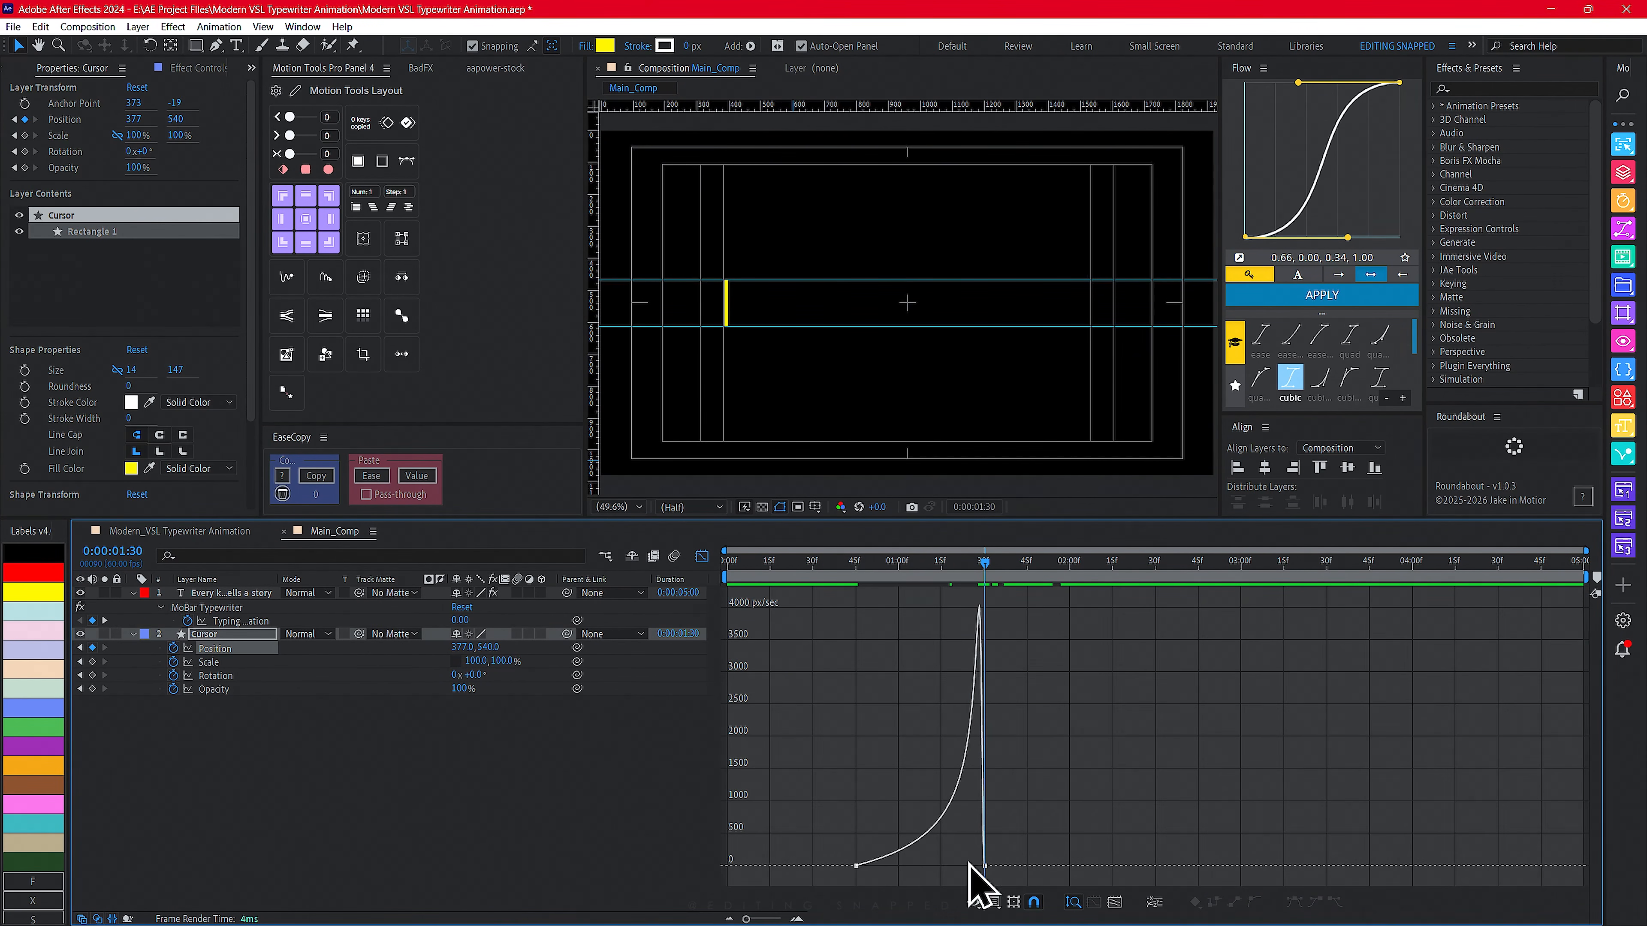
- Preview the cursor animation and its handoff into the typing from the start of Main_Comp
{"action": "left_click", "coordinate": [703, 558]}
{"action": "left_click_drag", "start_coordinate": [972, 566], "coordinate": [694, 597]}
{"action": "key", "text": "space"}
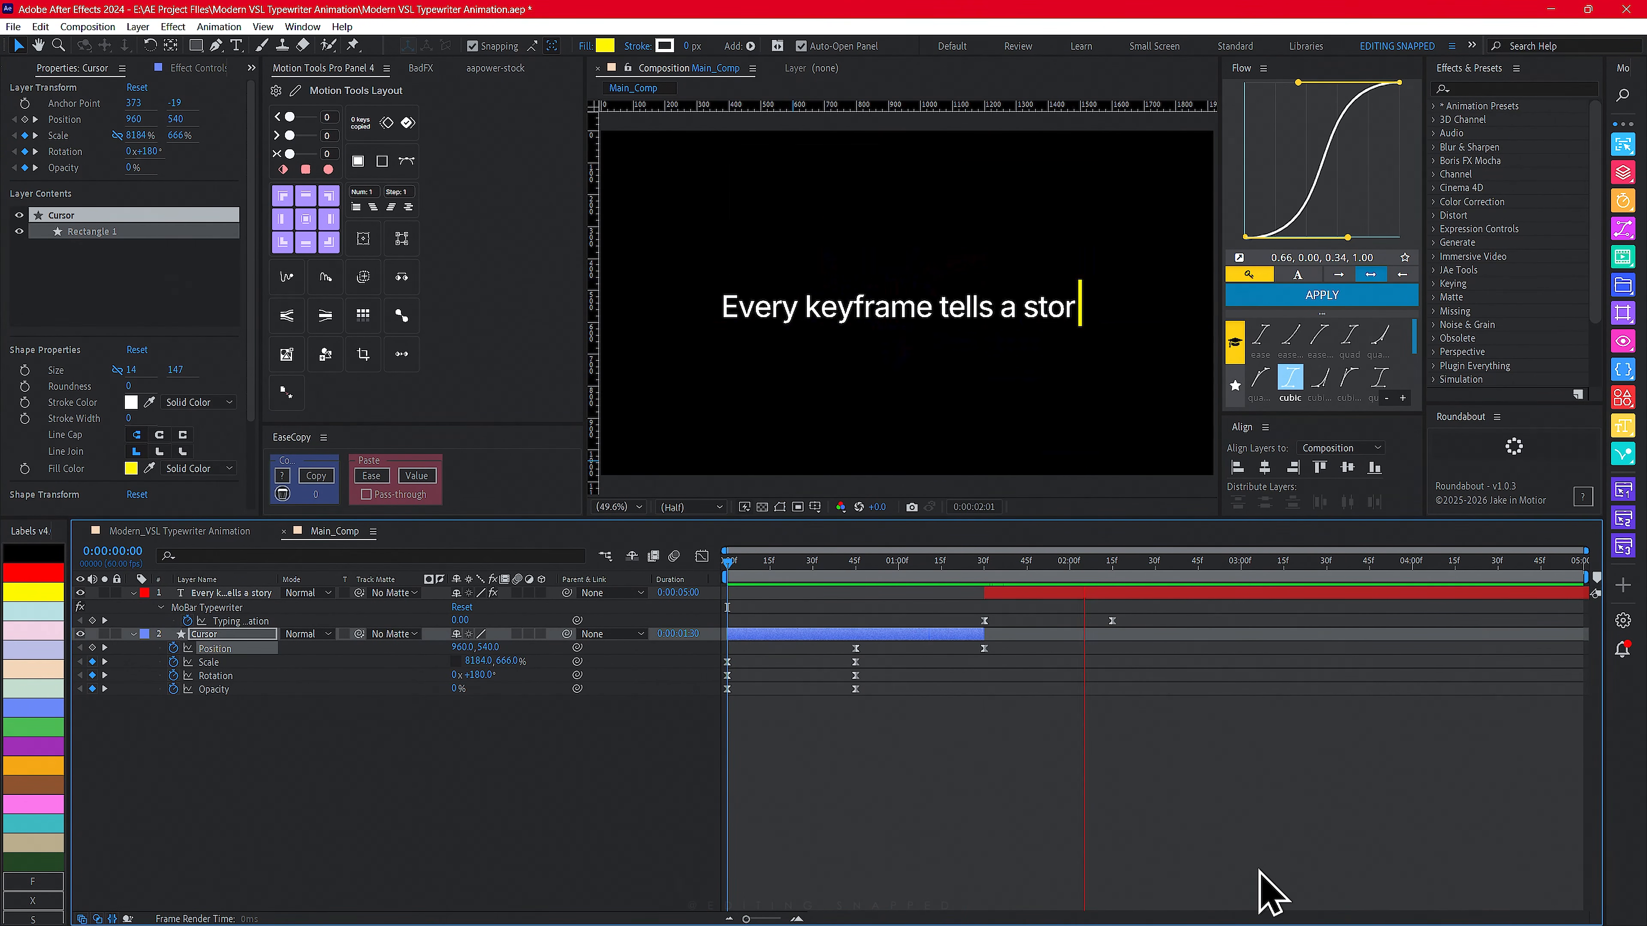
{"action": "key", "text": "space"}
{"action": "left_click_drag", "start_coordinate": [955, 567], "coordinate": [626, 594]}
{"action": "key", "text": "space"}
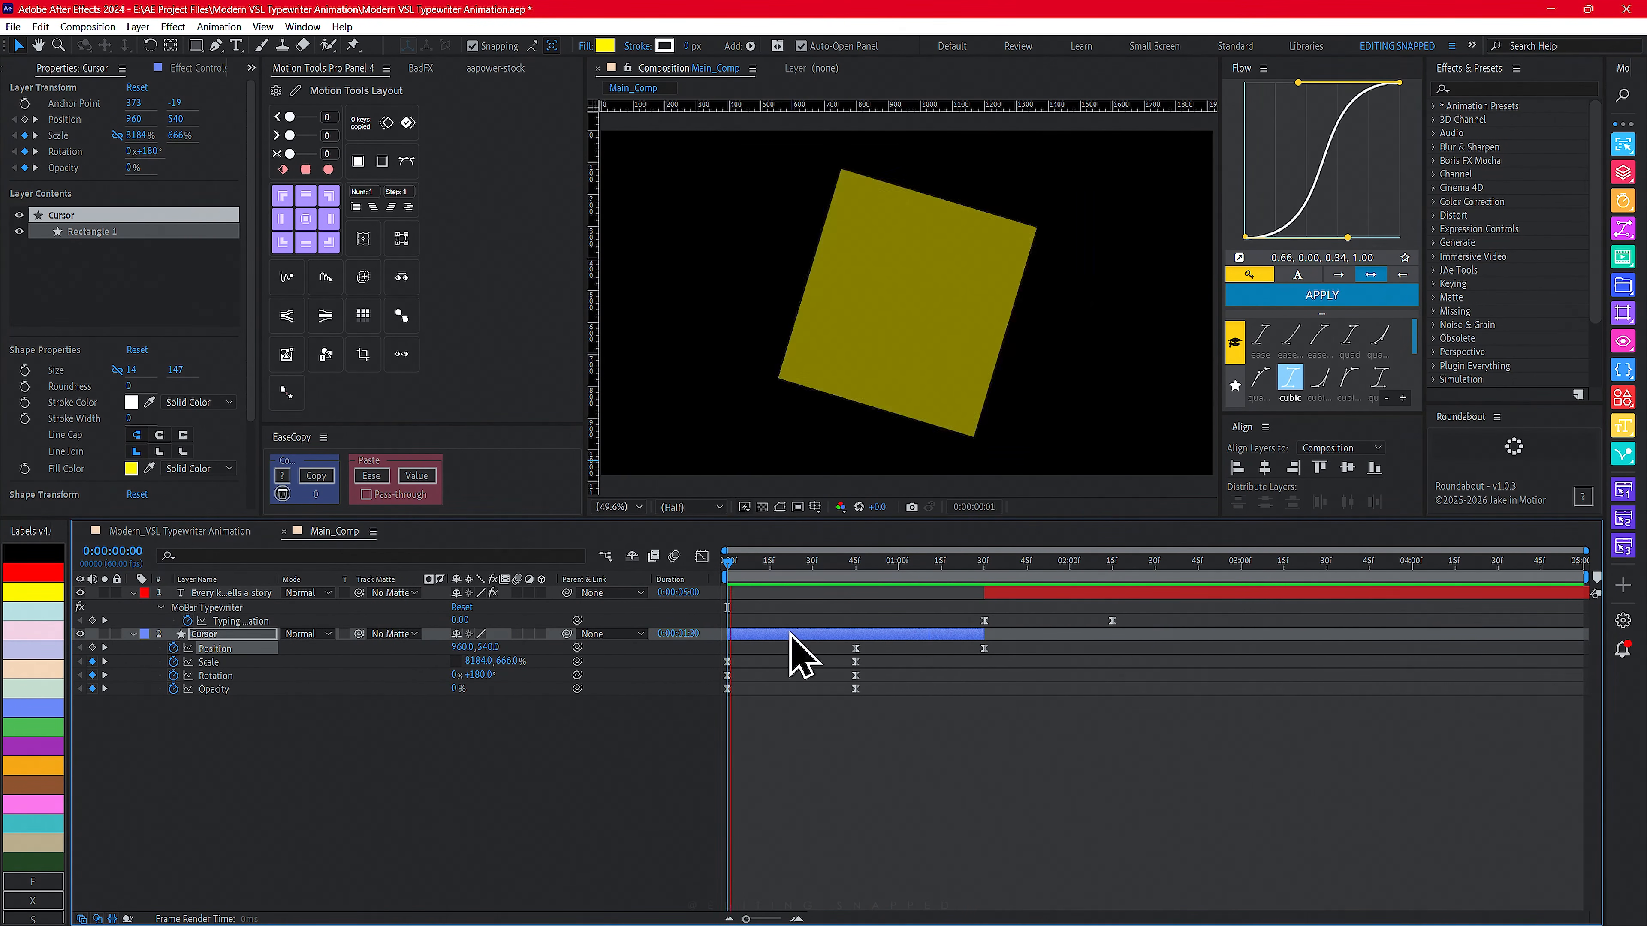
{"action": "key", "text": "space"}
{"action": "left_click_drag", "start_coordinate": [1141, 613], "coordinate": [1049, 634]}
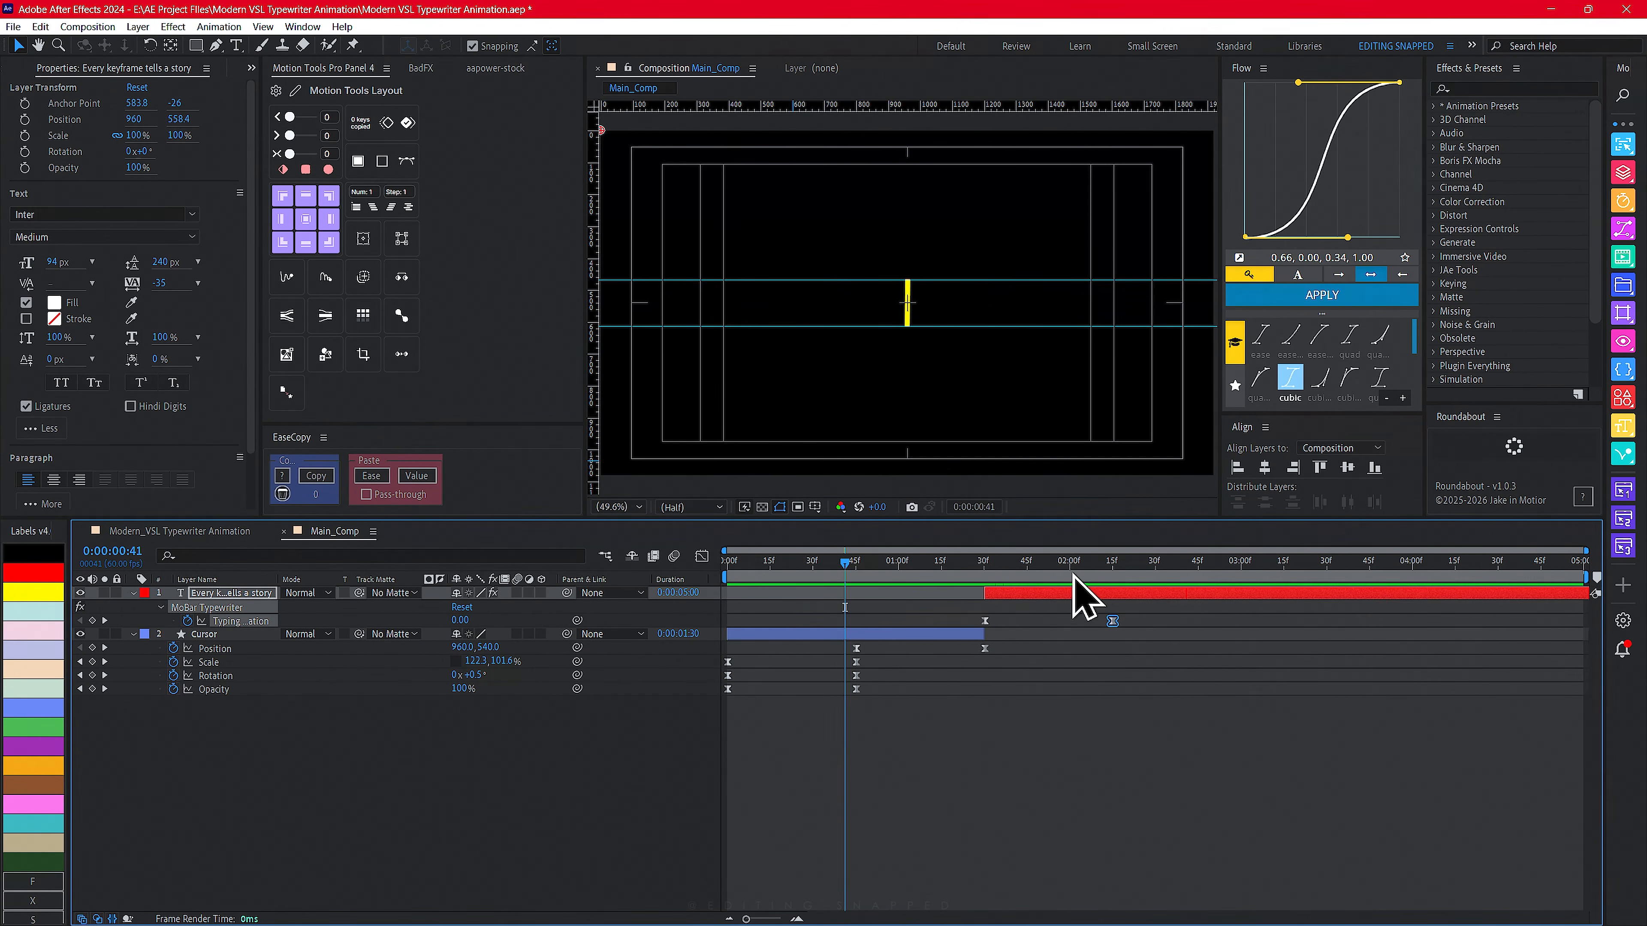
{"action": "key", "text": "Home"}
{"action": "key", "text": "space"}
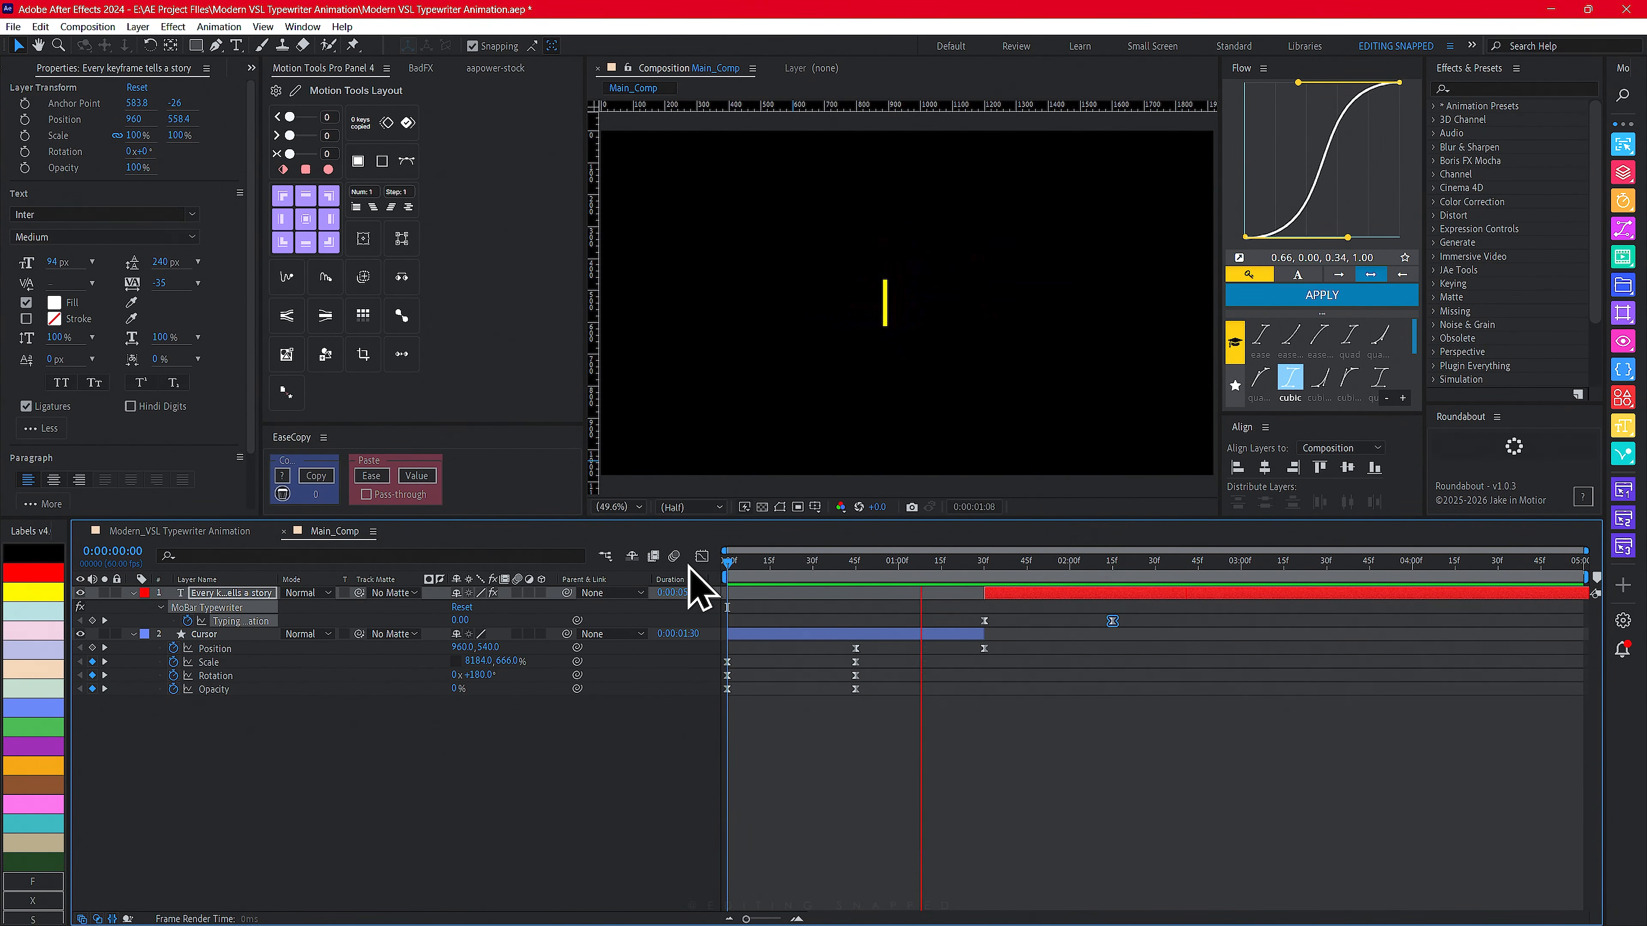
- Preview the reference animation in the Modern_VSL Typewriter Animation comp, then return to Main_Comp
{"action": "left_click", "coordinate": [217, 536]}
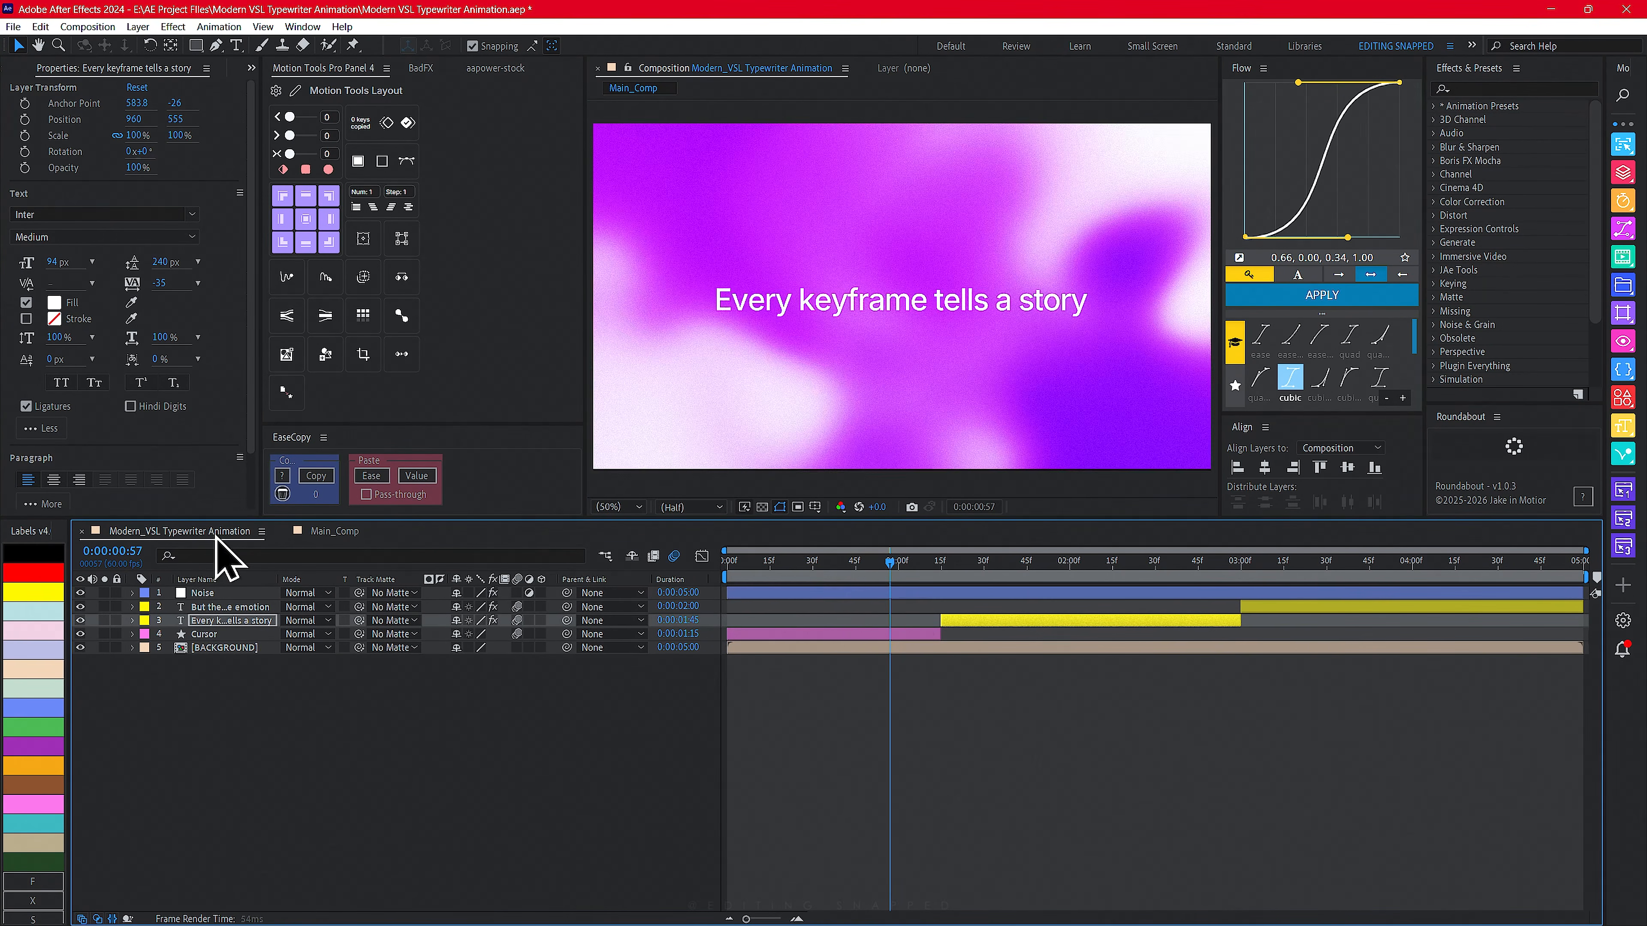
{"action": "left_click_drag", "start_coordinate": [888, 569], "coordinate": [680, 573]}
{"action": "key", "text": "space"}
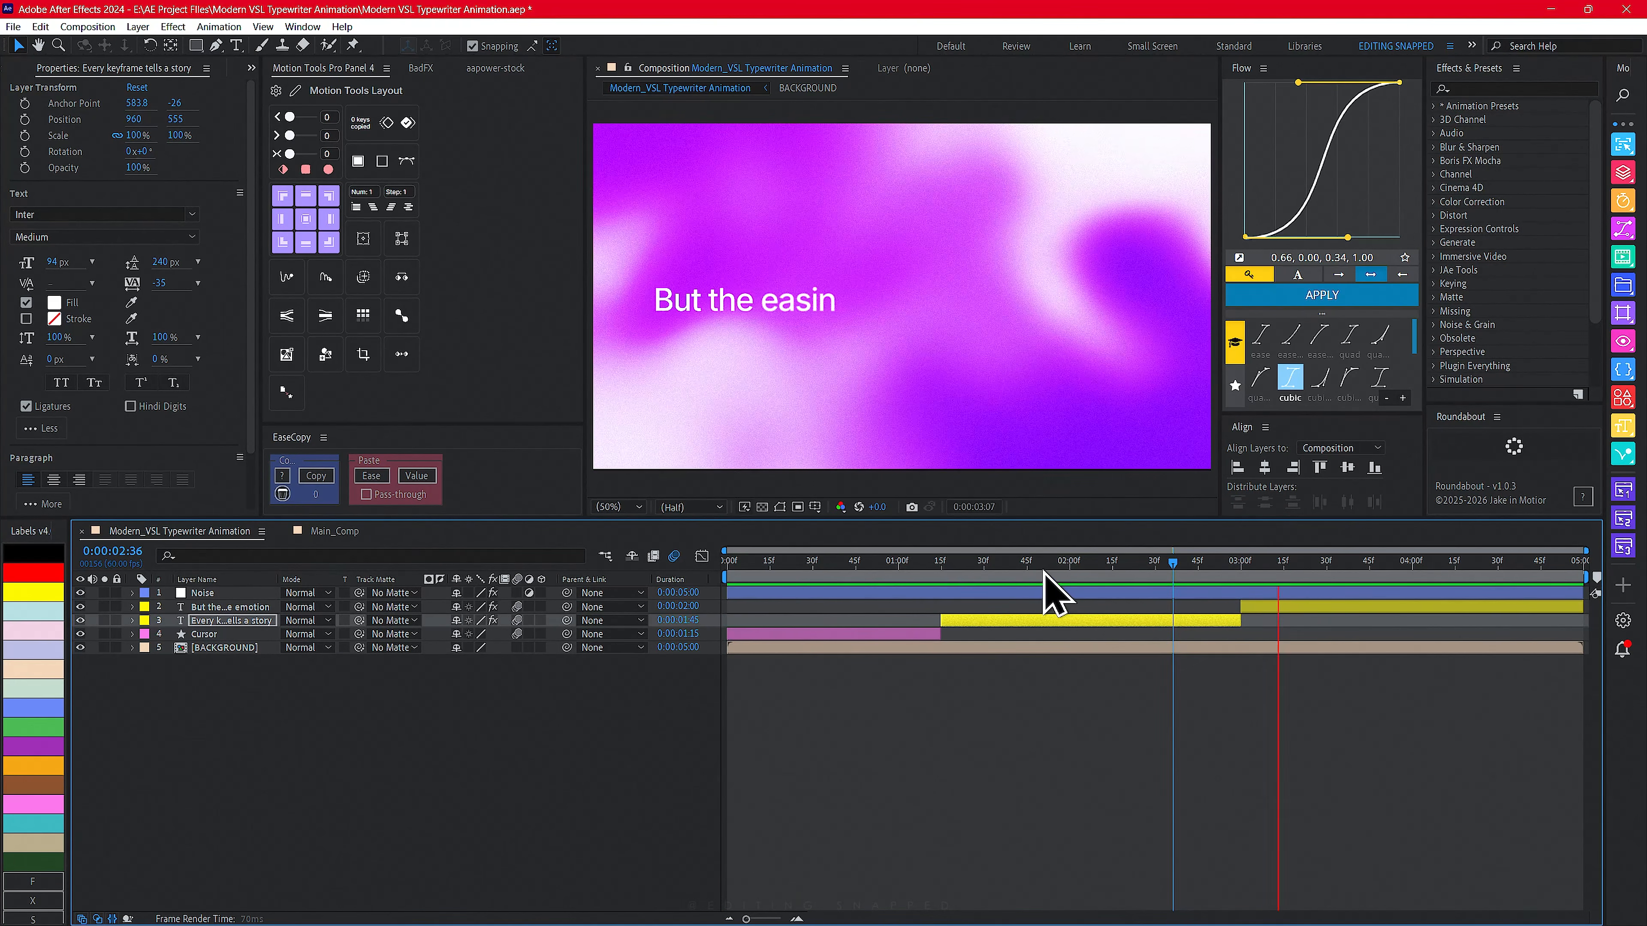
{"action": "left_click_drag", "start_coordinate": [1224, 575], "coordinate": [930, 579]}
{"action": "left_click", "coordinate": [335, 535]}
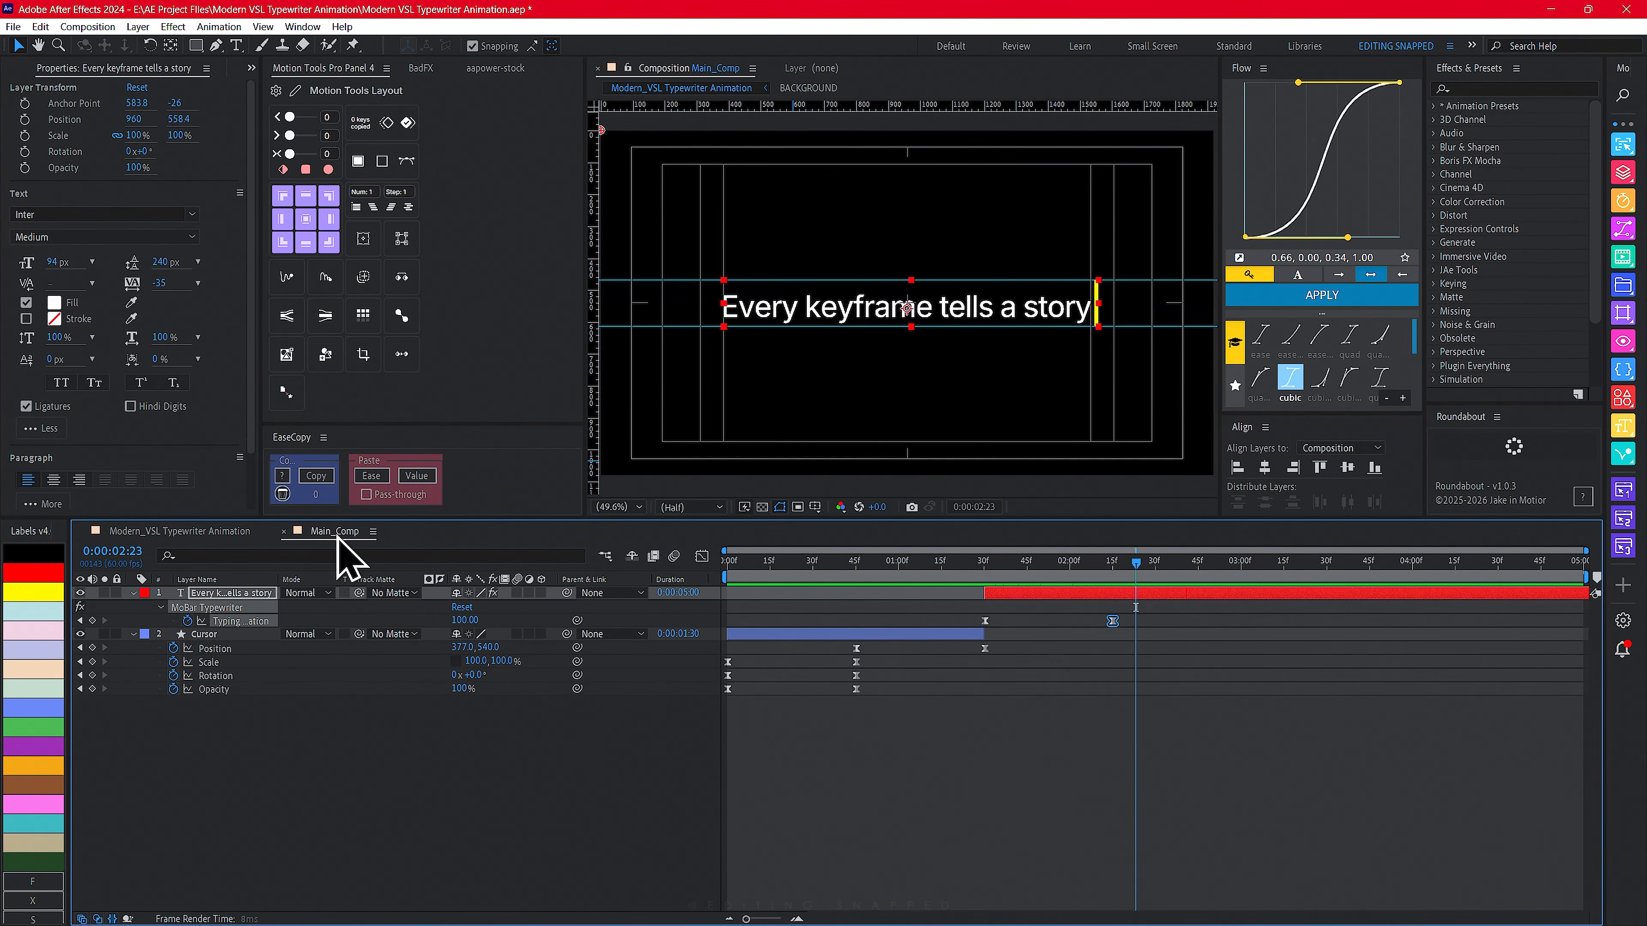
- Keyframe the text's Typing Animation at 100 at 3:00 and 0 at 3:30 so the sentence erases
{"action": "left_click_drag", "start_coordinate": [1059, 575], "coordinate": [1239, 570]}
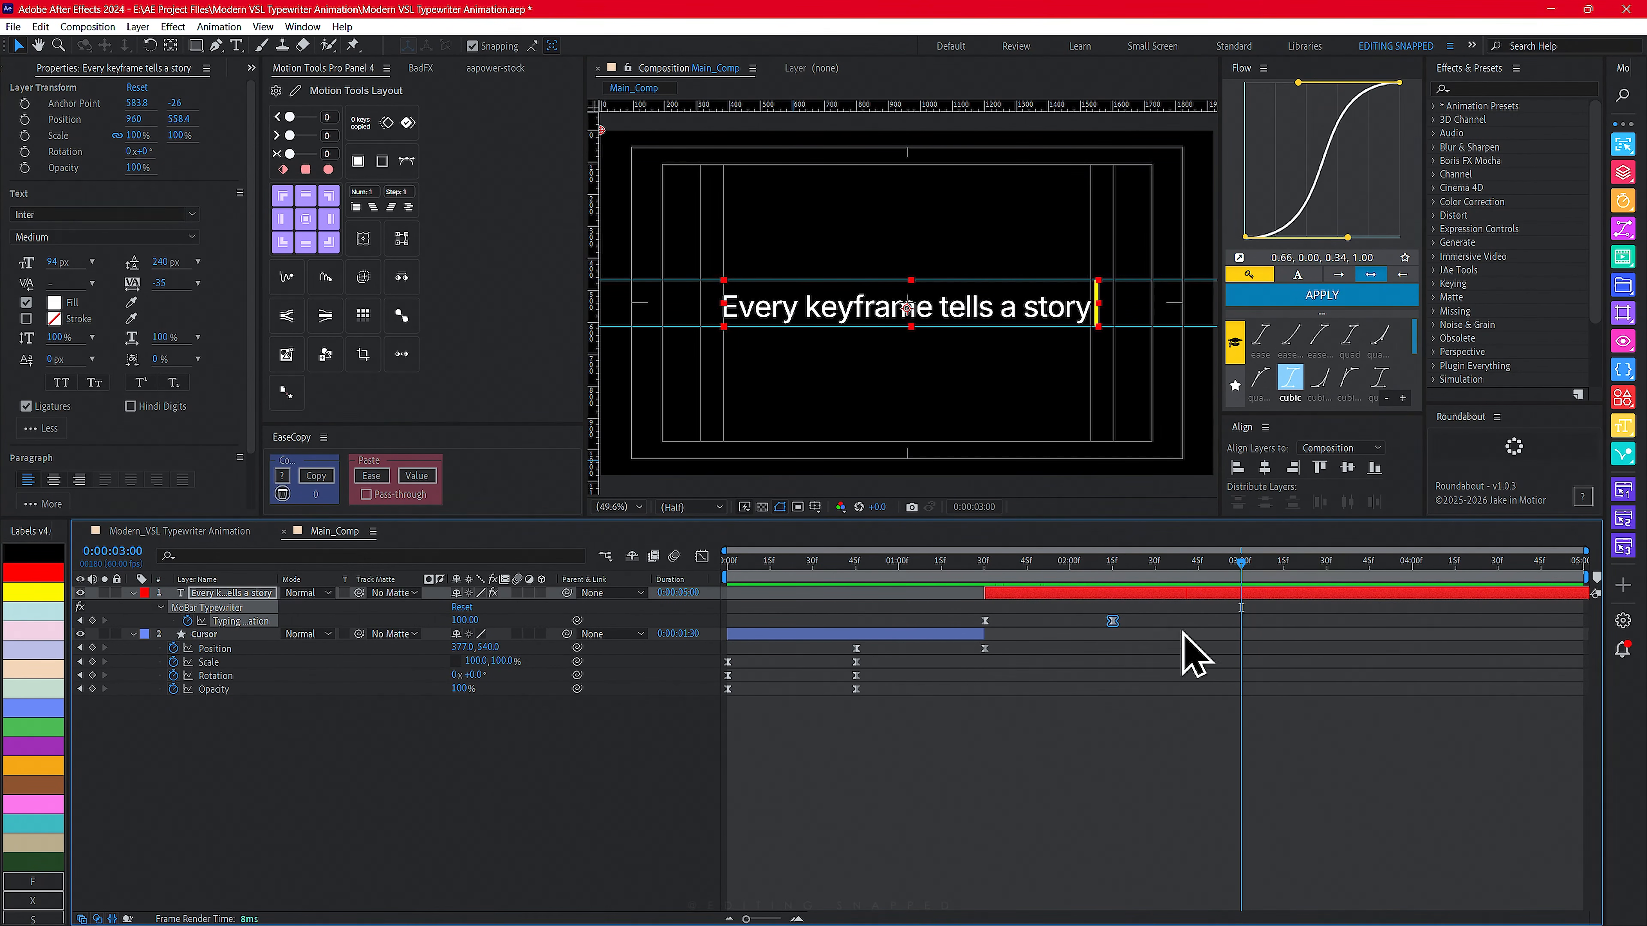
{"action": "left_click", "coordinate": [213, 594]}
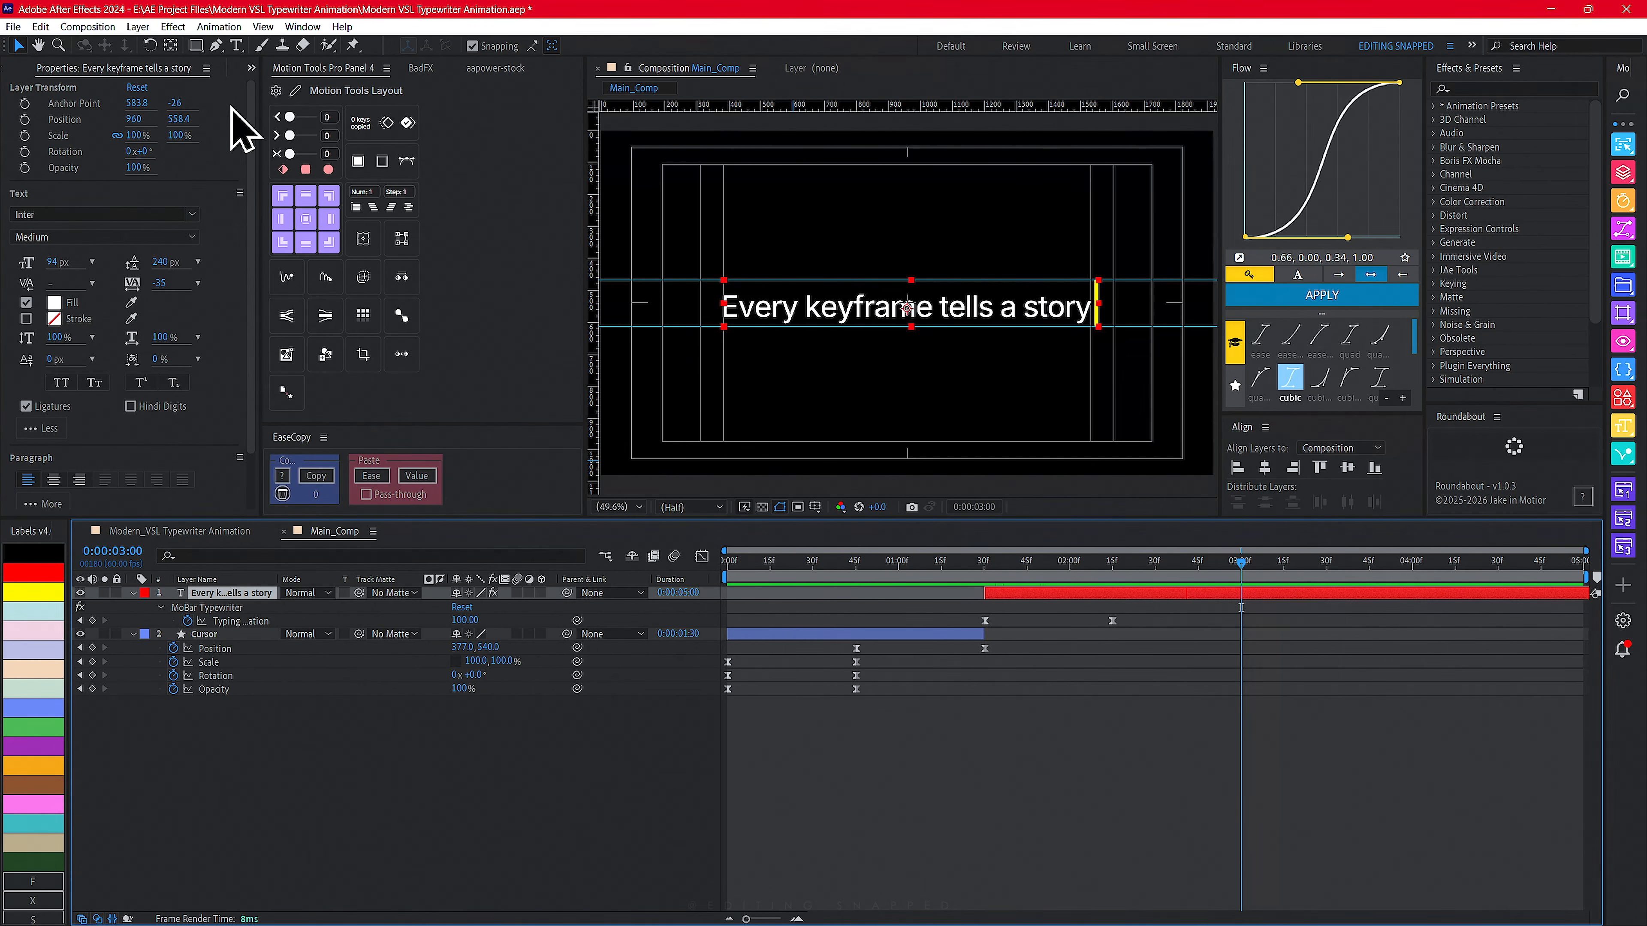
{"action": "left_click", "coordinate": [92, 621]}
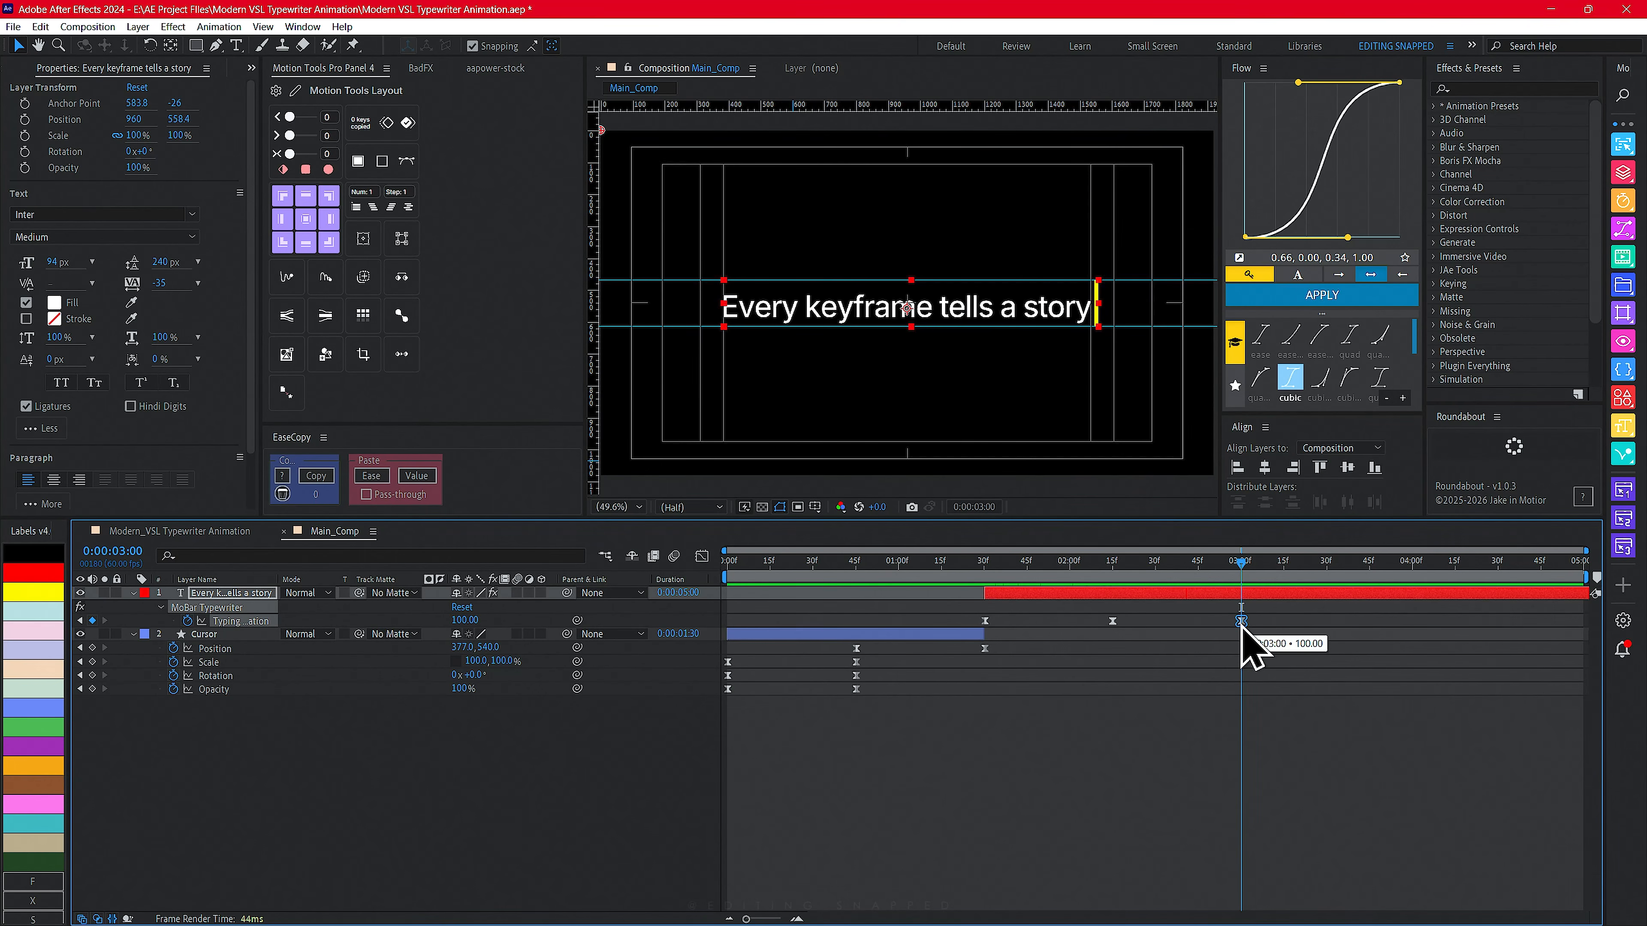
{"action": "left_click_drag", "start_coordinate": [1243, 569], "coordinate": [1327, 572]}
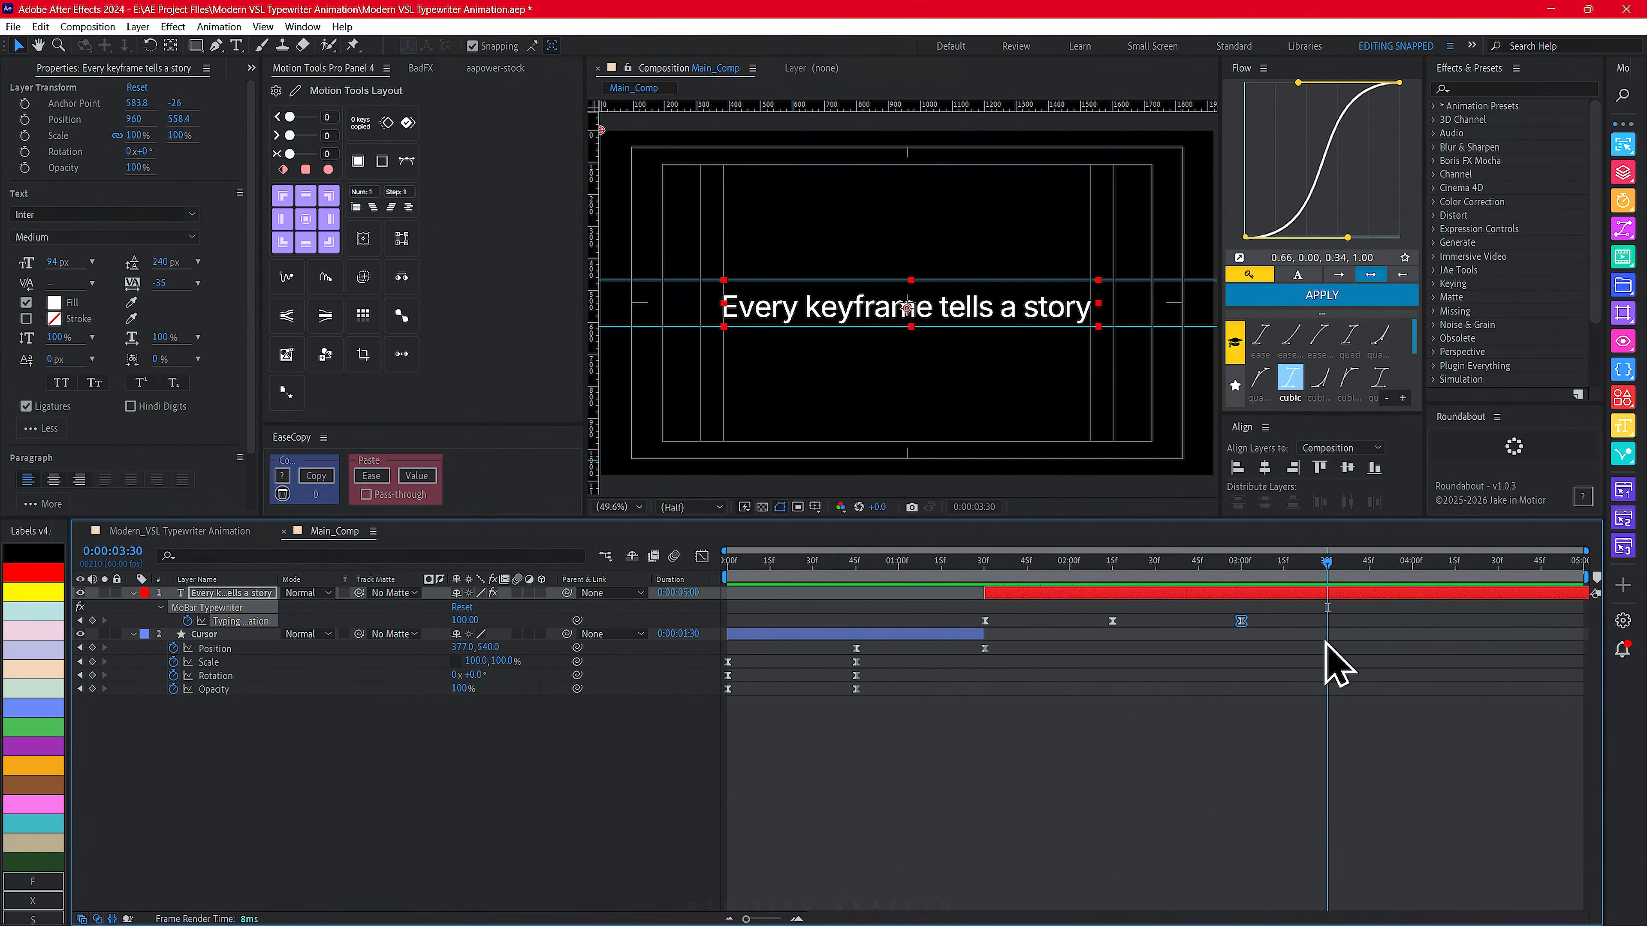
{"action": "left_click_drag", "start_coordinate": [474, 624], "coordinate": [391, 621]}
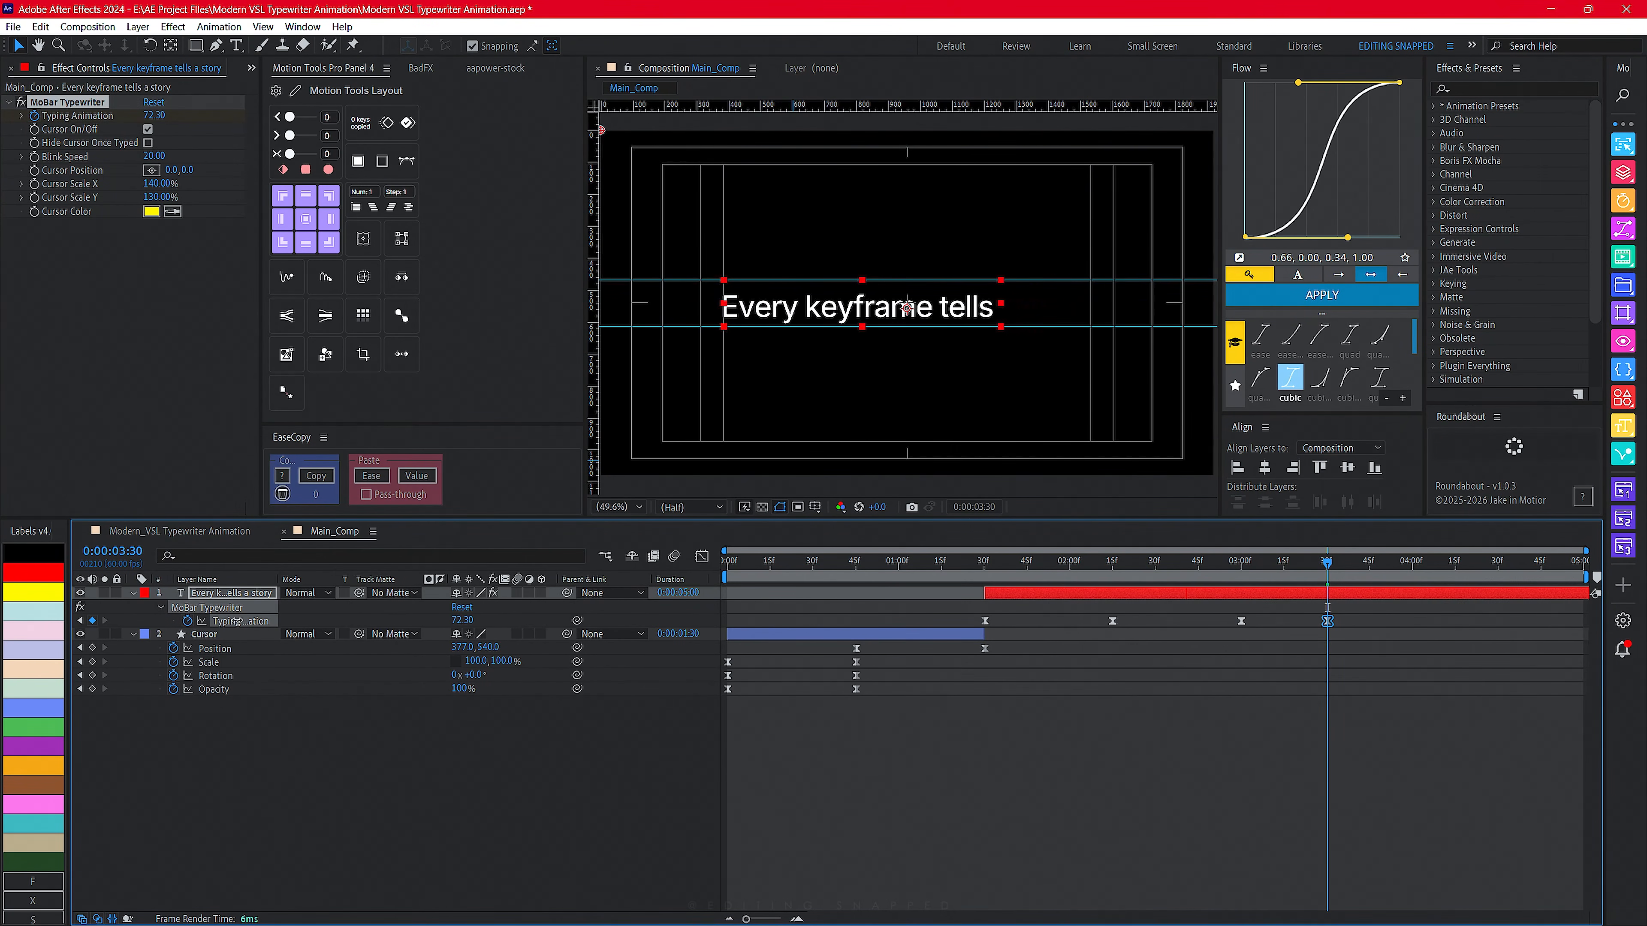
{"action": "left_click_drag", "start_coordinate": [4, 638], "coordinate": [1, 638]}
{"action": "left_click_drag", "start_coordinate": [462, 622], "coordinate": [139, 624]}
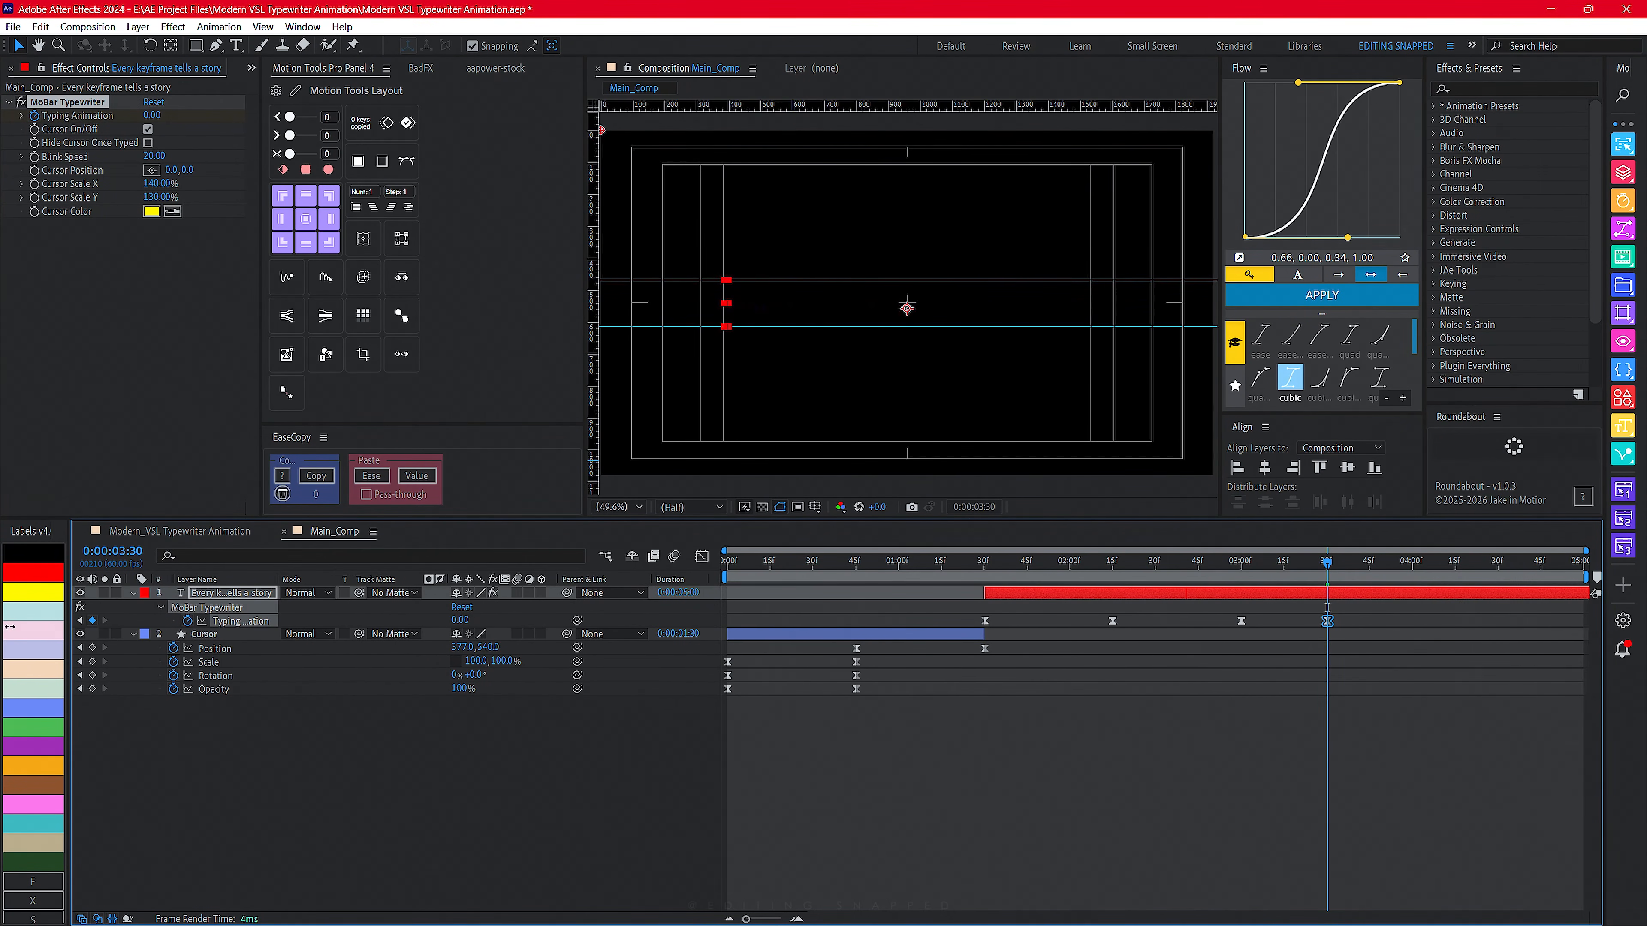
- Split the text layer at 3:30 and delete the copied erase keyframes from the new upper layer
{"action": "left_click_drag", "start_coordinate": [1120, 565], "coordinate": [1329, 578]}
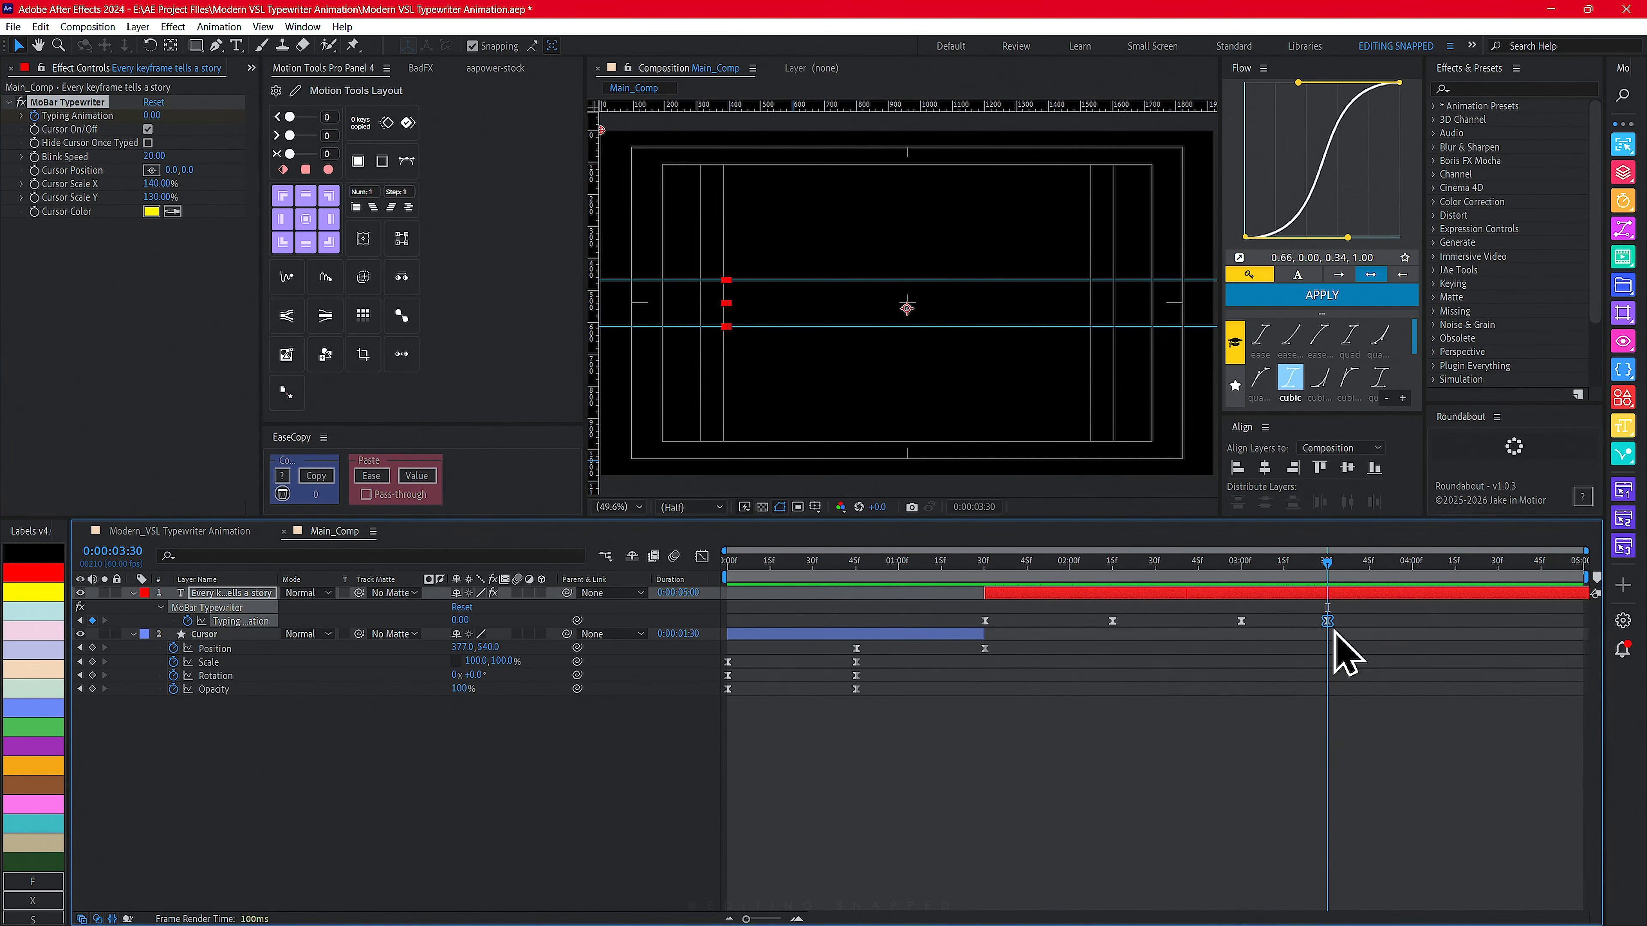
{"action": "key", "text": "ctrl+shift+d"}
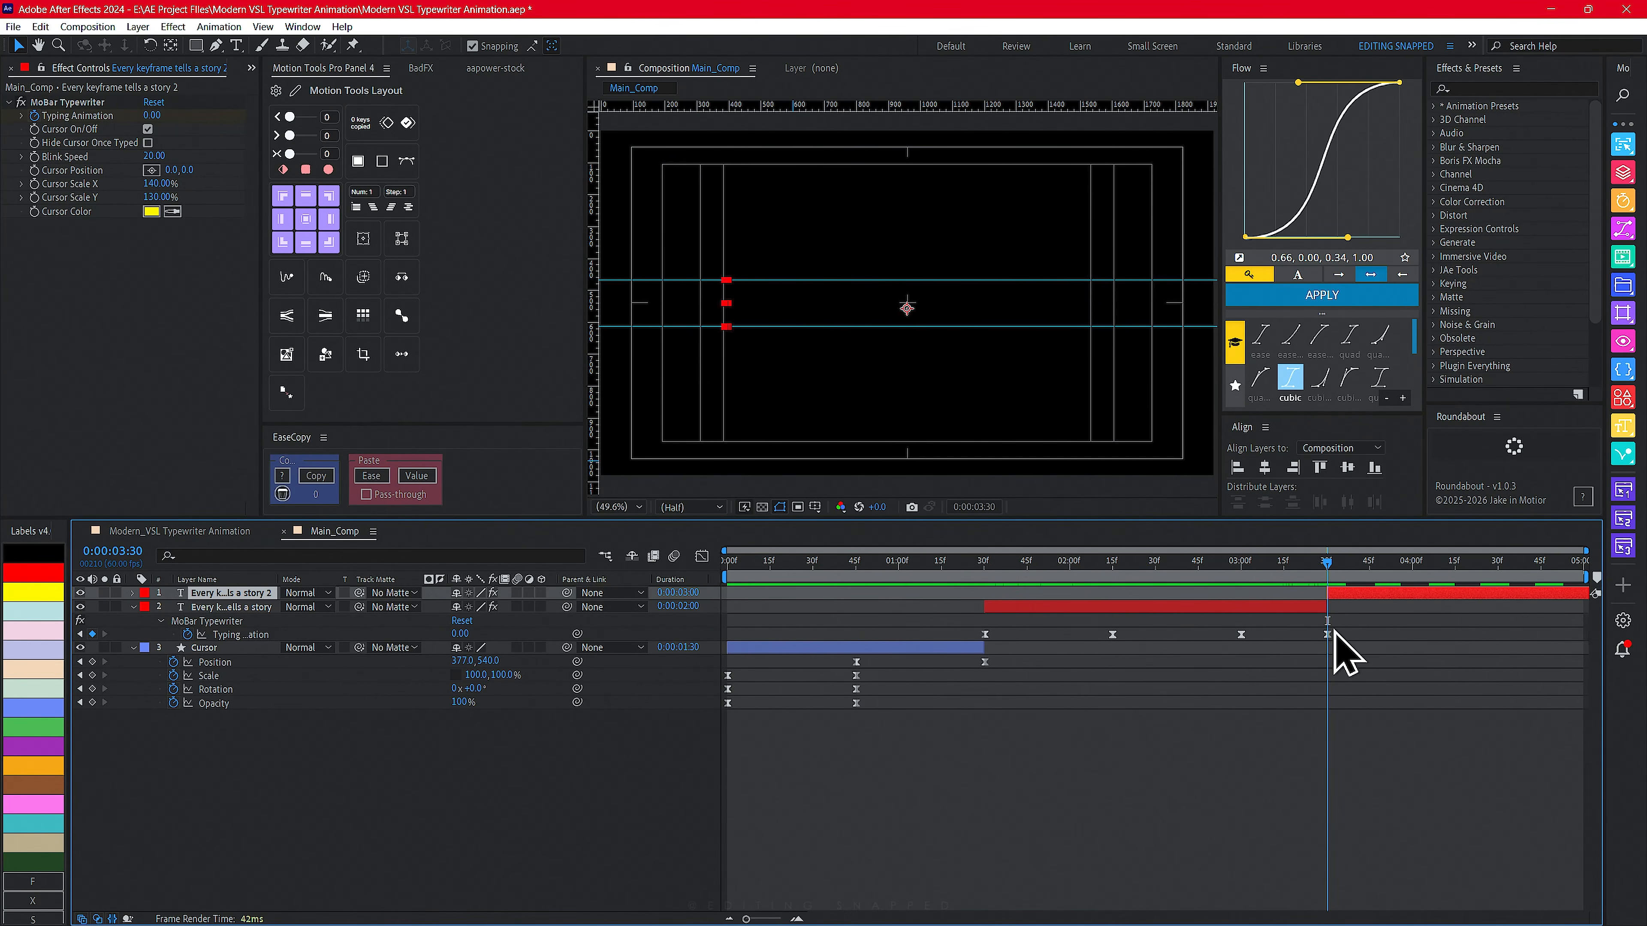
{"action": "key", "text": "u"}
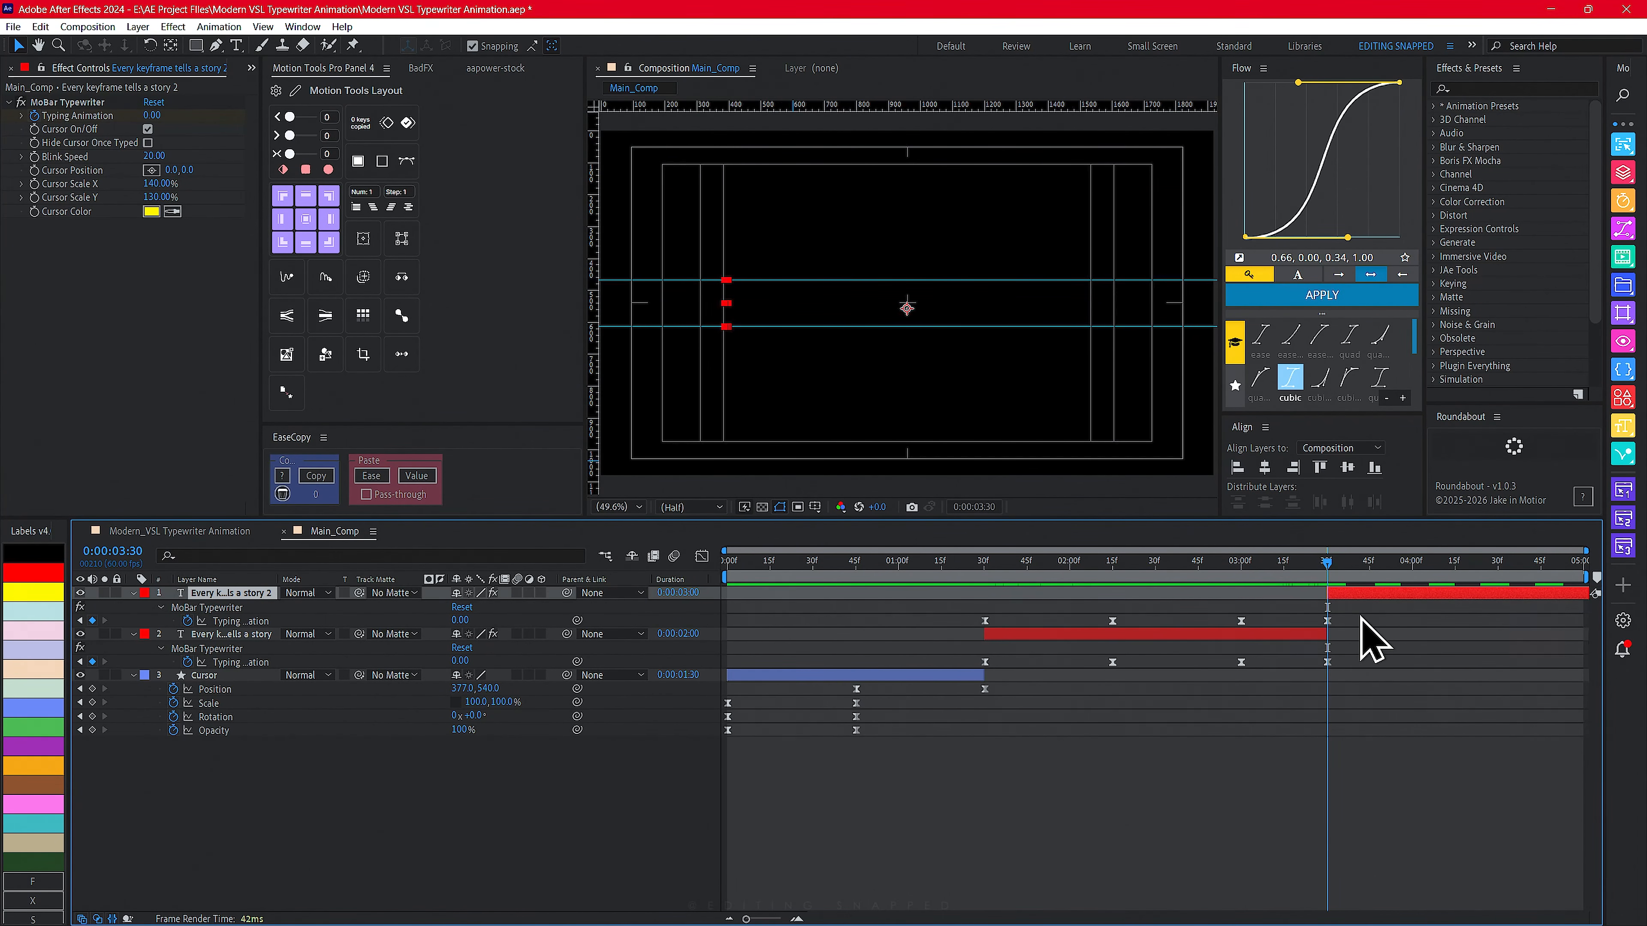
{"action": "left_click_drag", "start_coordinate": [1358, 611], "coordinate": [1235, 629]}
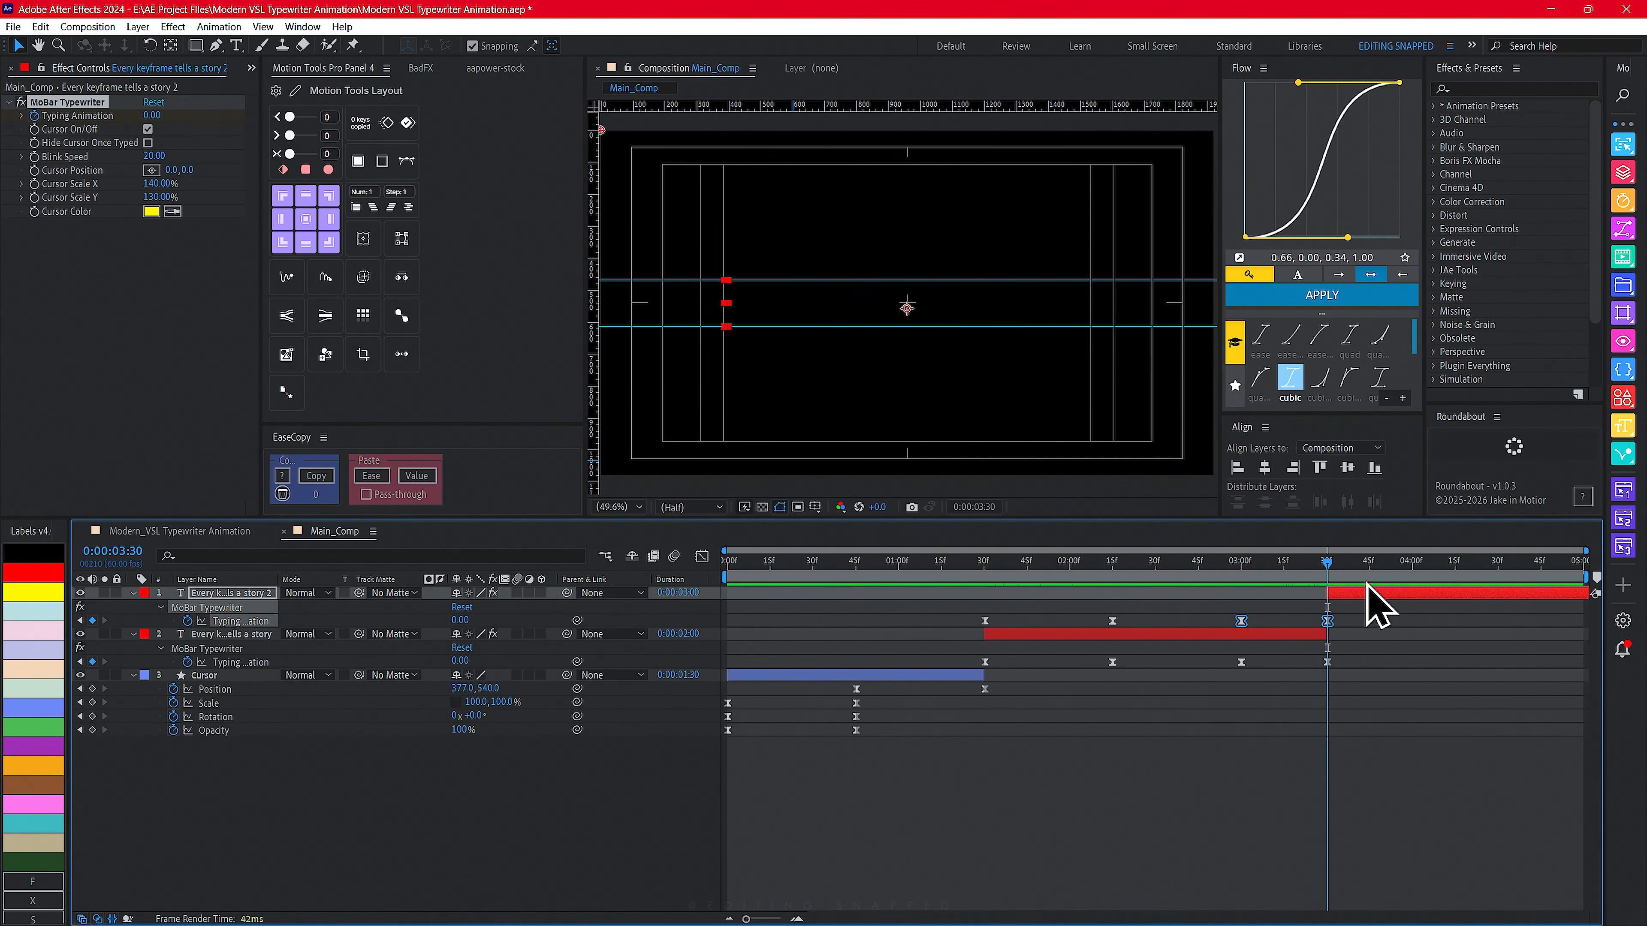
{"action": "key", "text": "Delete"}
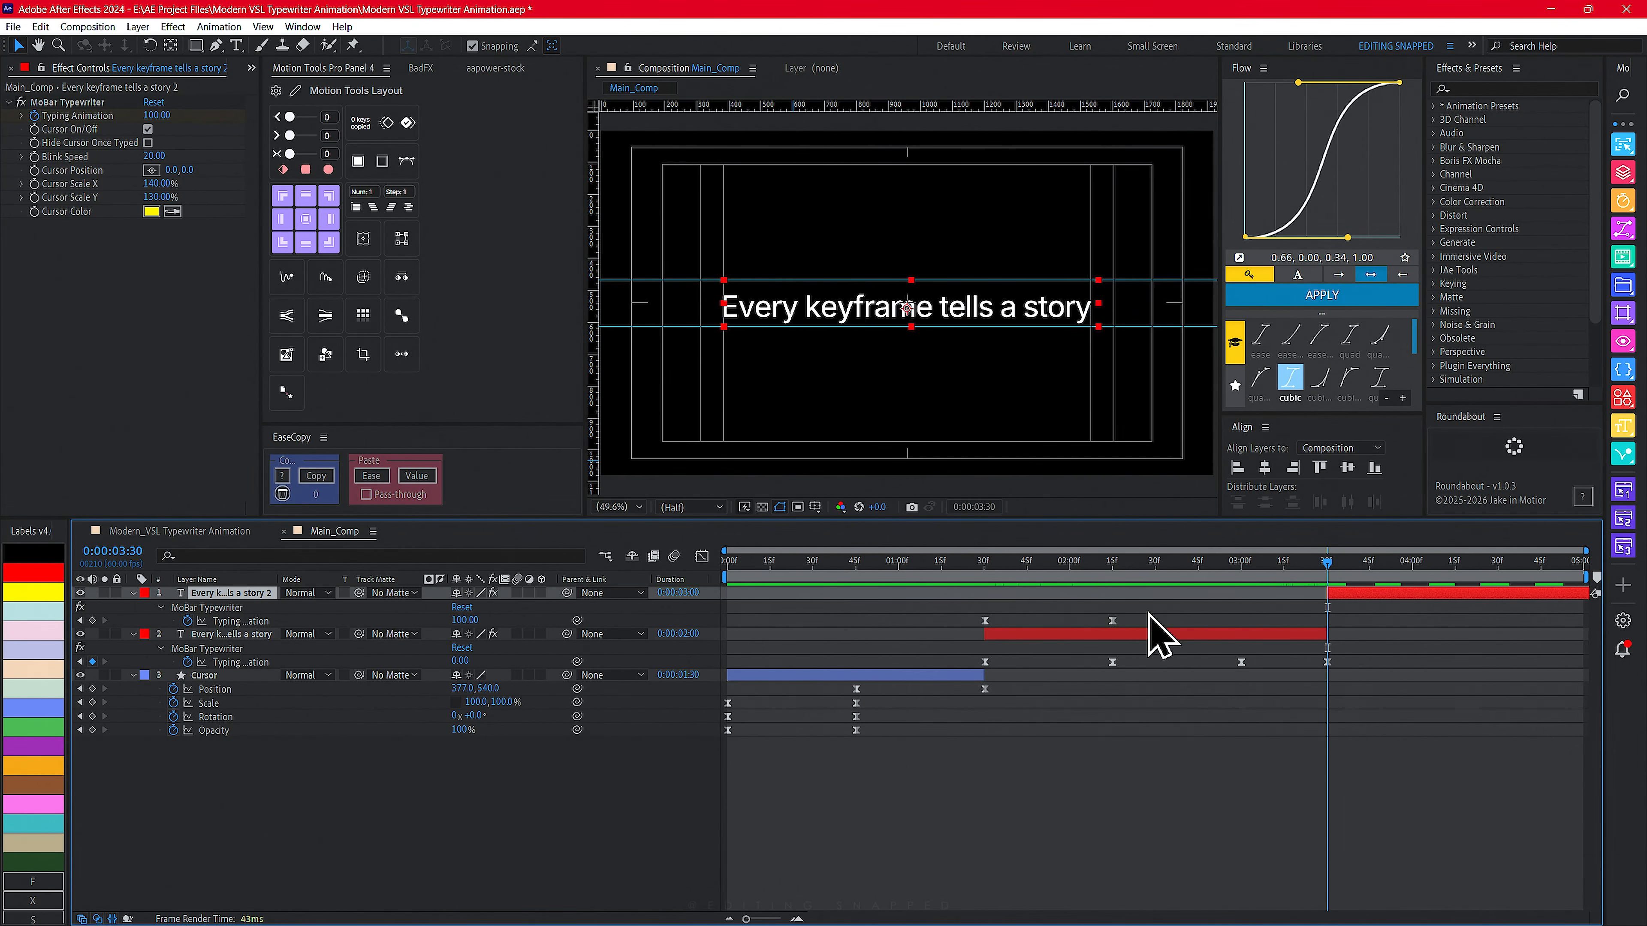
- Move the new layer's typing keyframes so its typing starts at 3:30
{"action": "left_click_drag", "start_coordinate": [1200, 610], "coordinate": [1327, 621]}
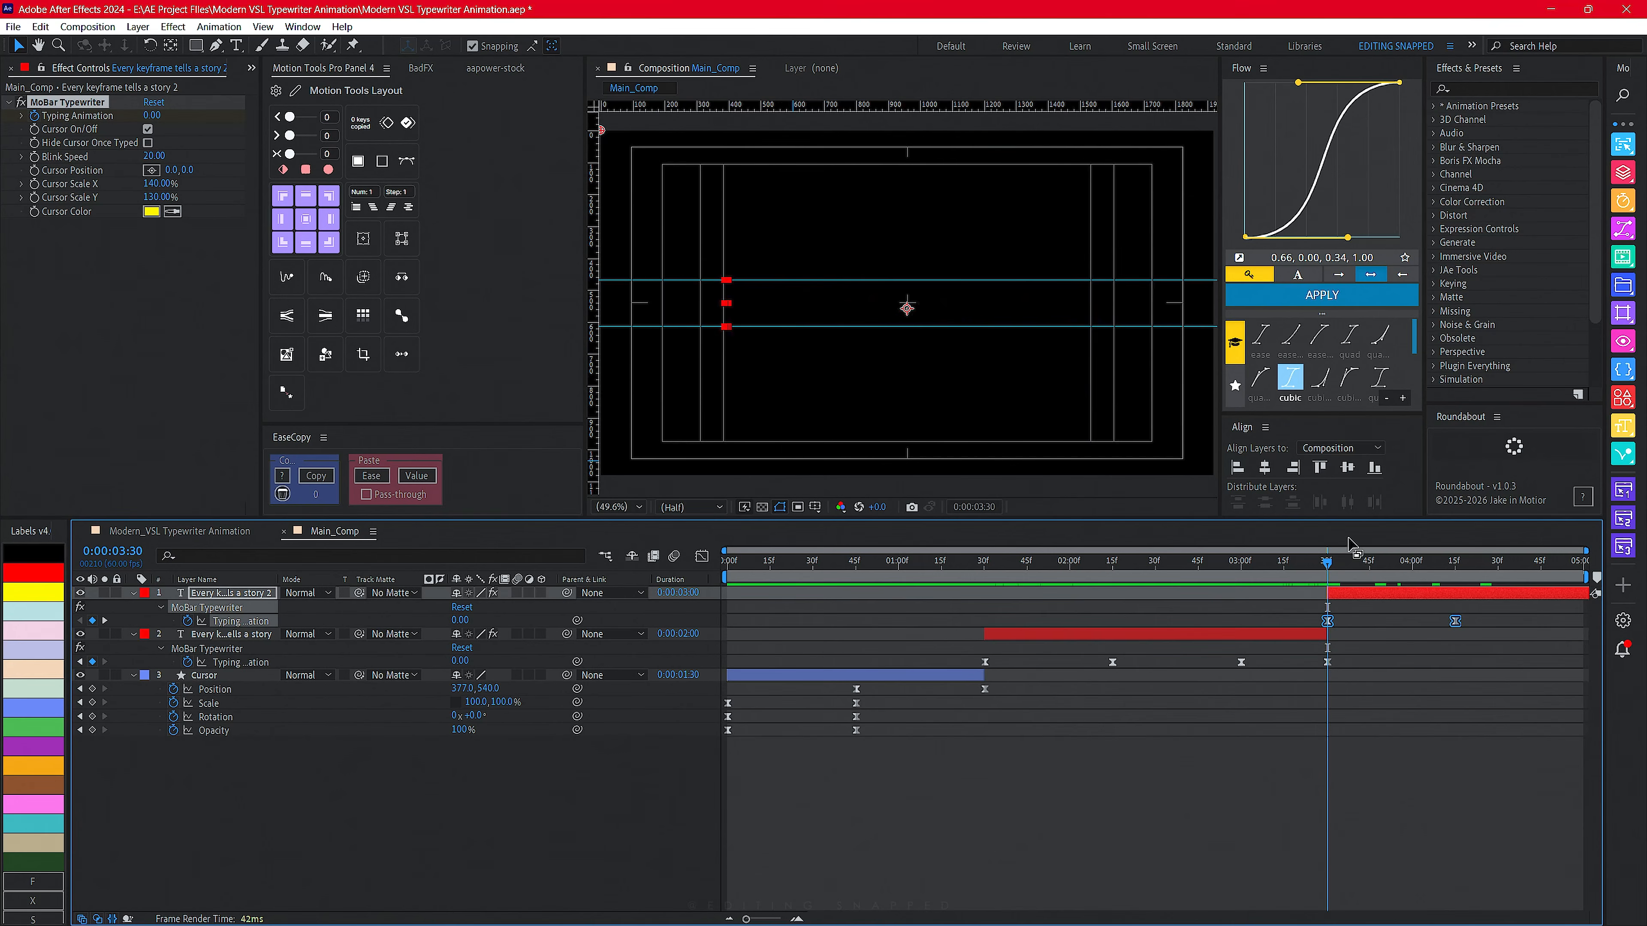
{"action": "left_click_drag", "start_coordinate": [1218, 568], "coordinate": [1427, 606]}
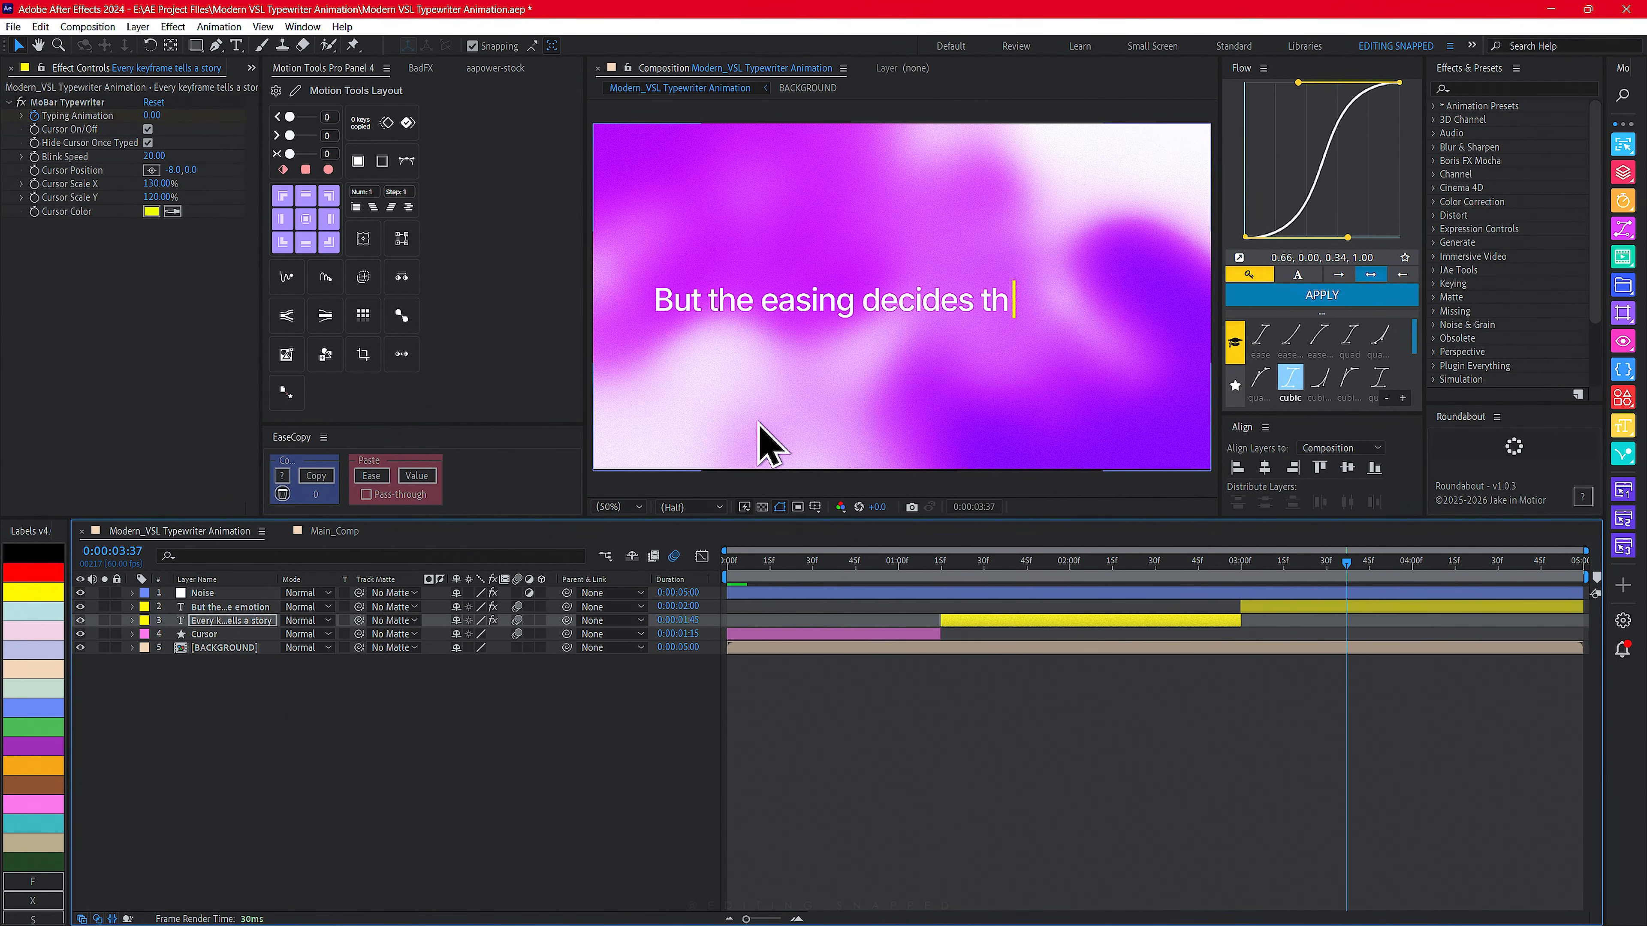
{"action": "left_click_drag", "start_coordinate": [1292, 569], "coordinate": [1472, 570]}
- Replace the new layer's text with "But the easing decides the emotion" copied from the Modern_VSL comp
{"action": "left_click", "coordinate": [230, 606]}
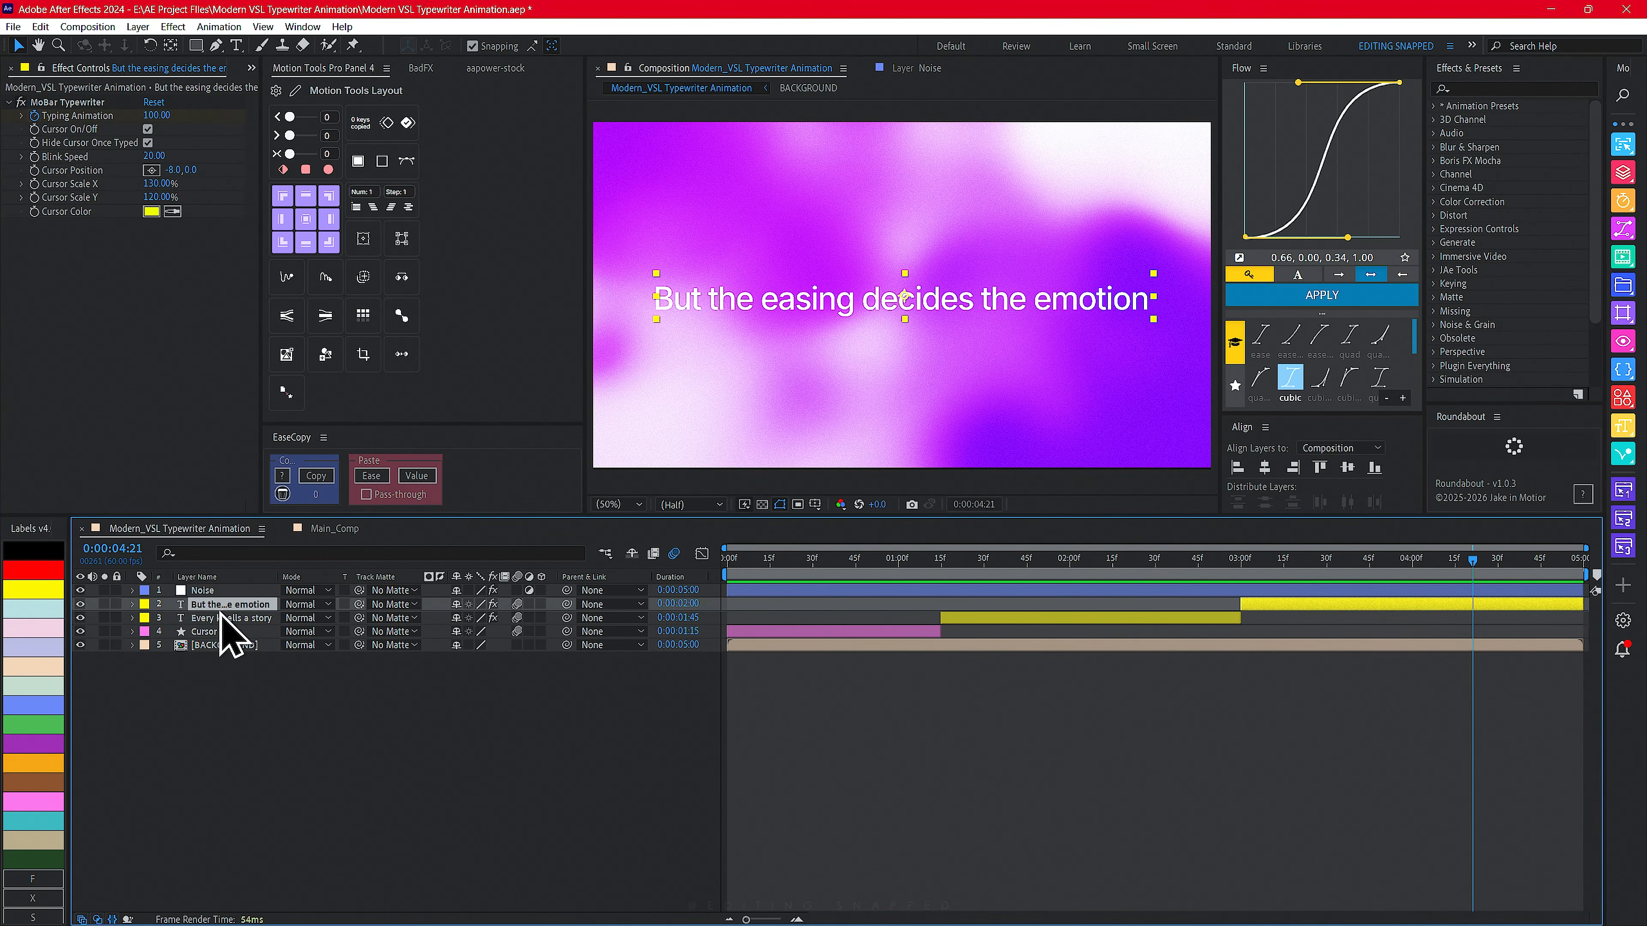
{"action": "key", "text": "ctrl+t"}
{"action": "triple_click", "coordinate": [908, 300]}
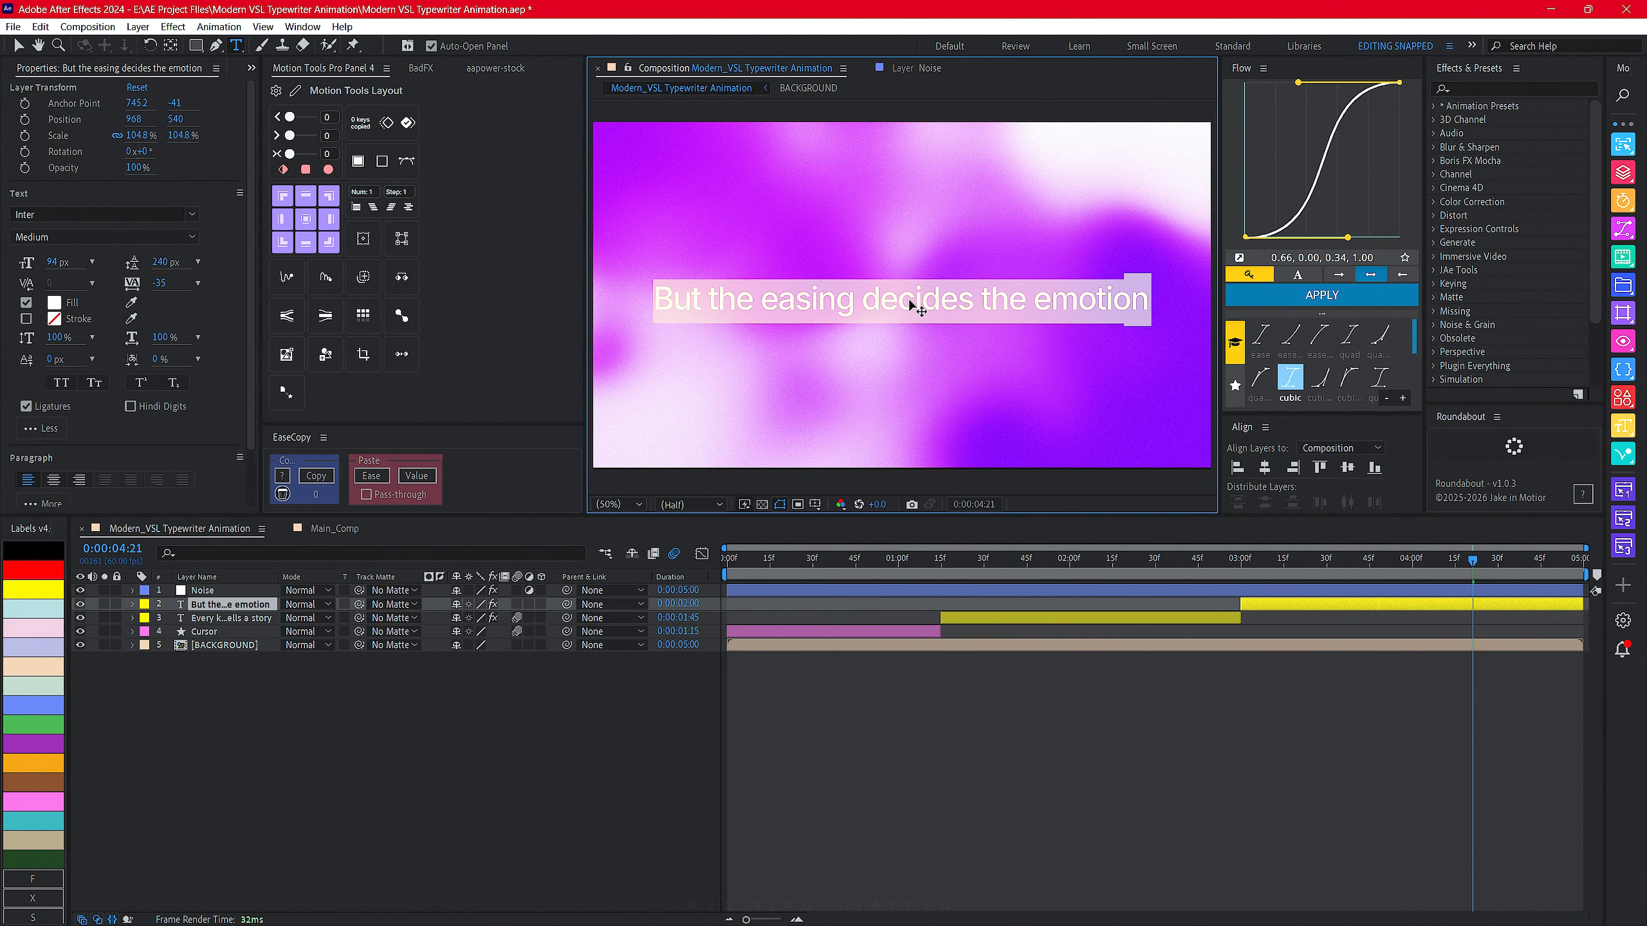
{"action": "left_click", "coordinate": [334, 528]}
{"action": "key", "text": "space"}
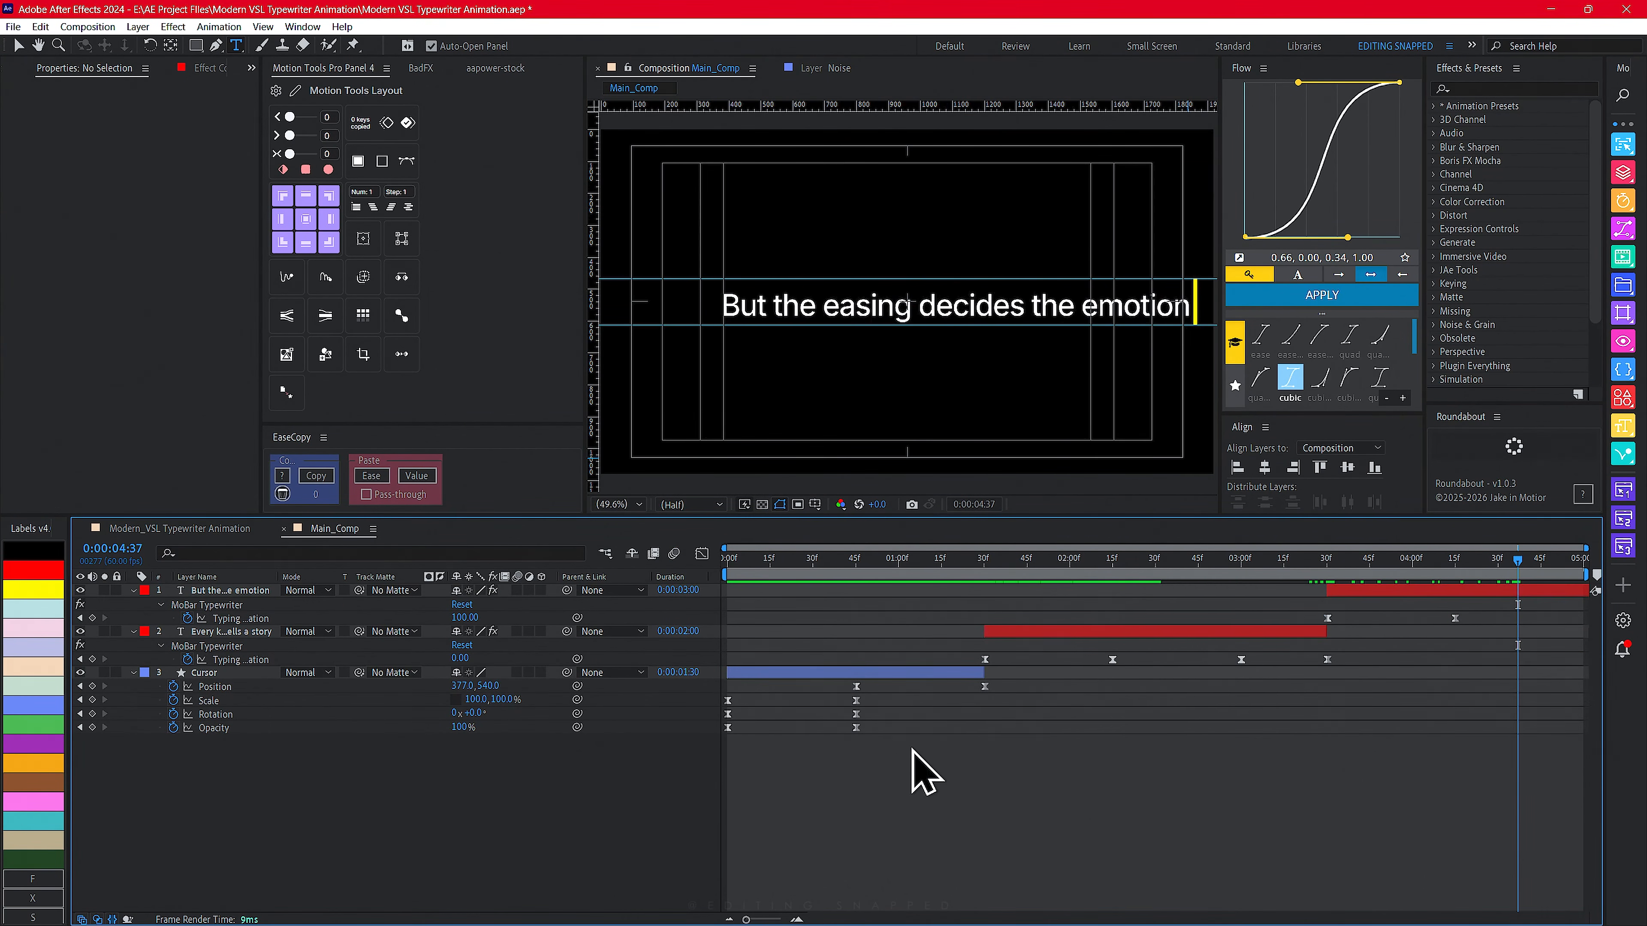
- Shift the second sentence's text layer slightly left in the composition
{"action": "left_click", "coordinate": [221, 590]}
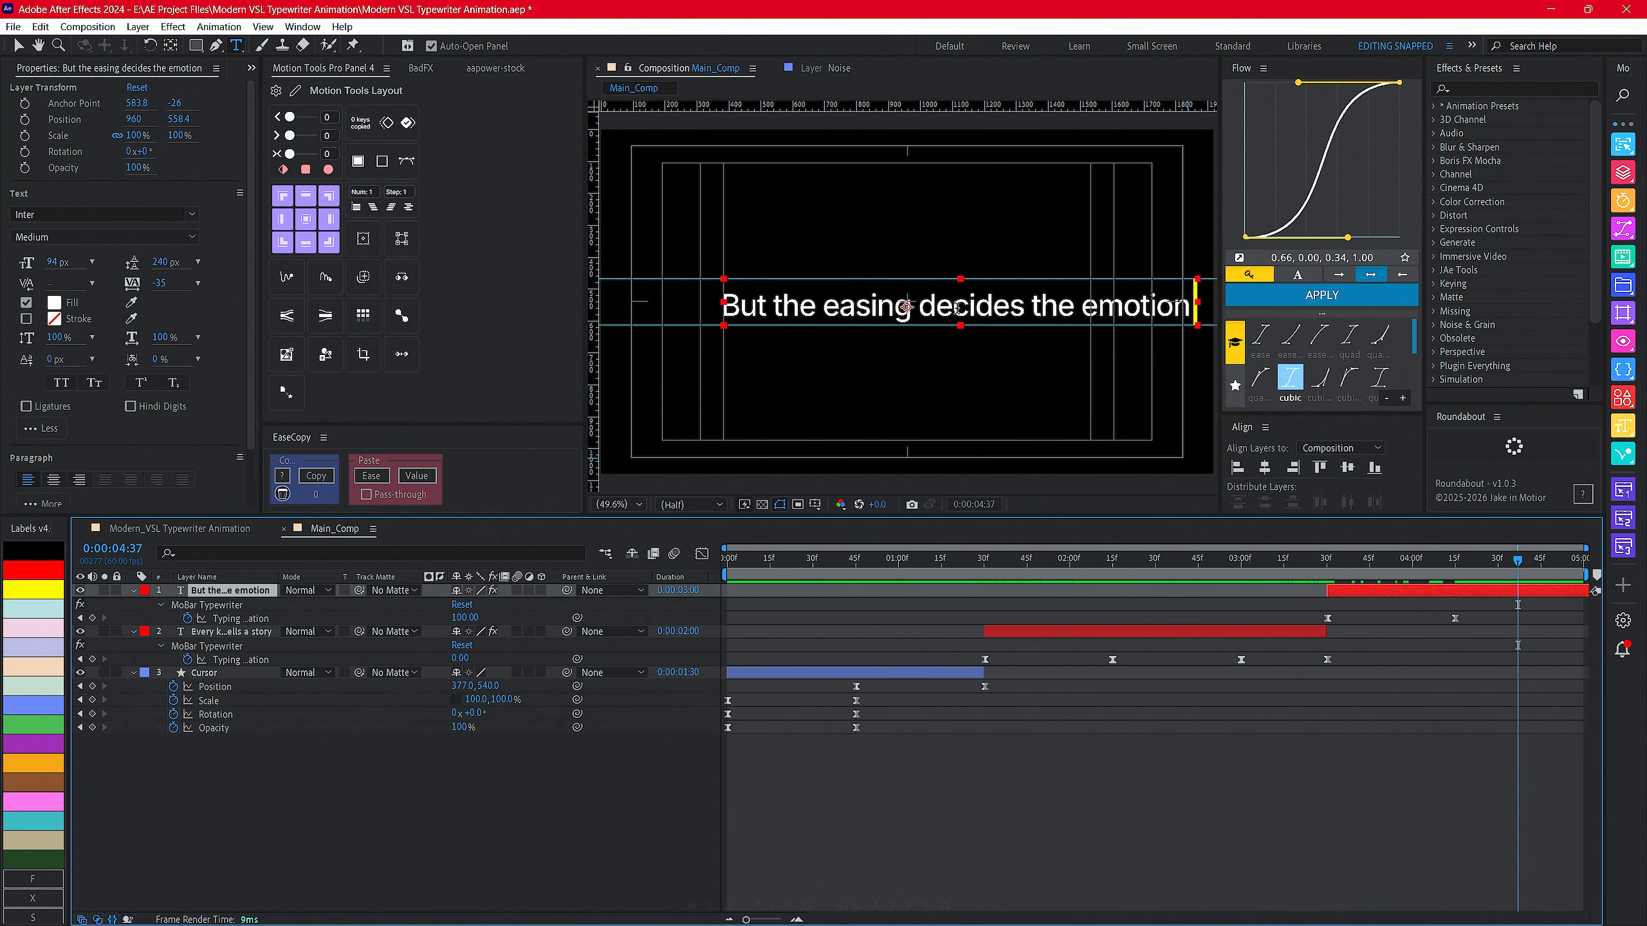
{"action": "key", "text": "v"}
{"action": "left_click_drag", "start_coordinate": [957, 308], "coordinate": [923, 308]}
{"action": "left_click_drag", "start_coordinate": [923, 307], "coordinate": [918, 308]}
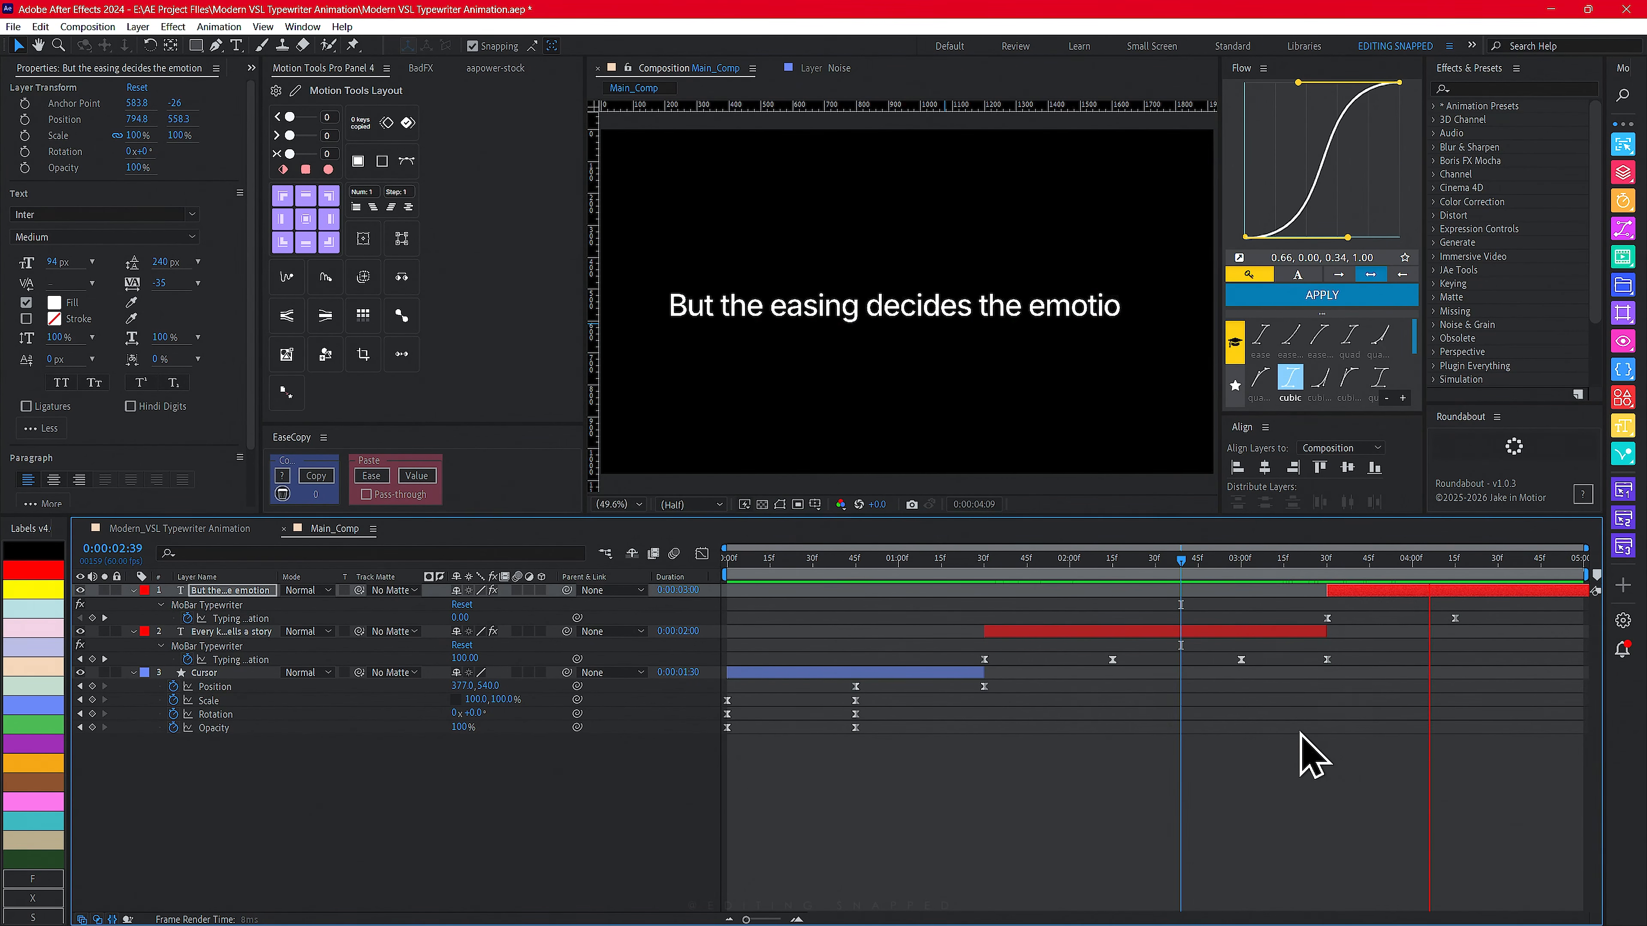
- Preview the transition from the first sentence erasing into the second sentence typing
{"action": "mouse_move", "coordinate": [1201, 562]}
{"action": "left_mouse_down"}
{"action": "mouse_move", "coordinate": [1170, 566]}
{"action": "mouse_move", "coordinate": [1314, 564]}
{"action": "mouse_move", "coordinate": [1073, 574]}
{"action": "mouse_move", "coordinate": [1143, 607]}
{"action": "mouse_move", "coordinate": [1169, 568]}
{"action": "left_mouse_up"}
{"action": "key", "text": "space"}
{"action": "key", "text": "space"}
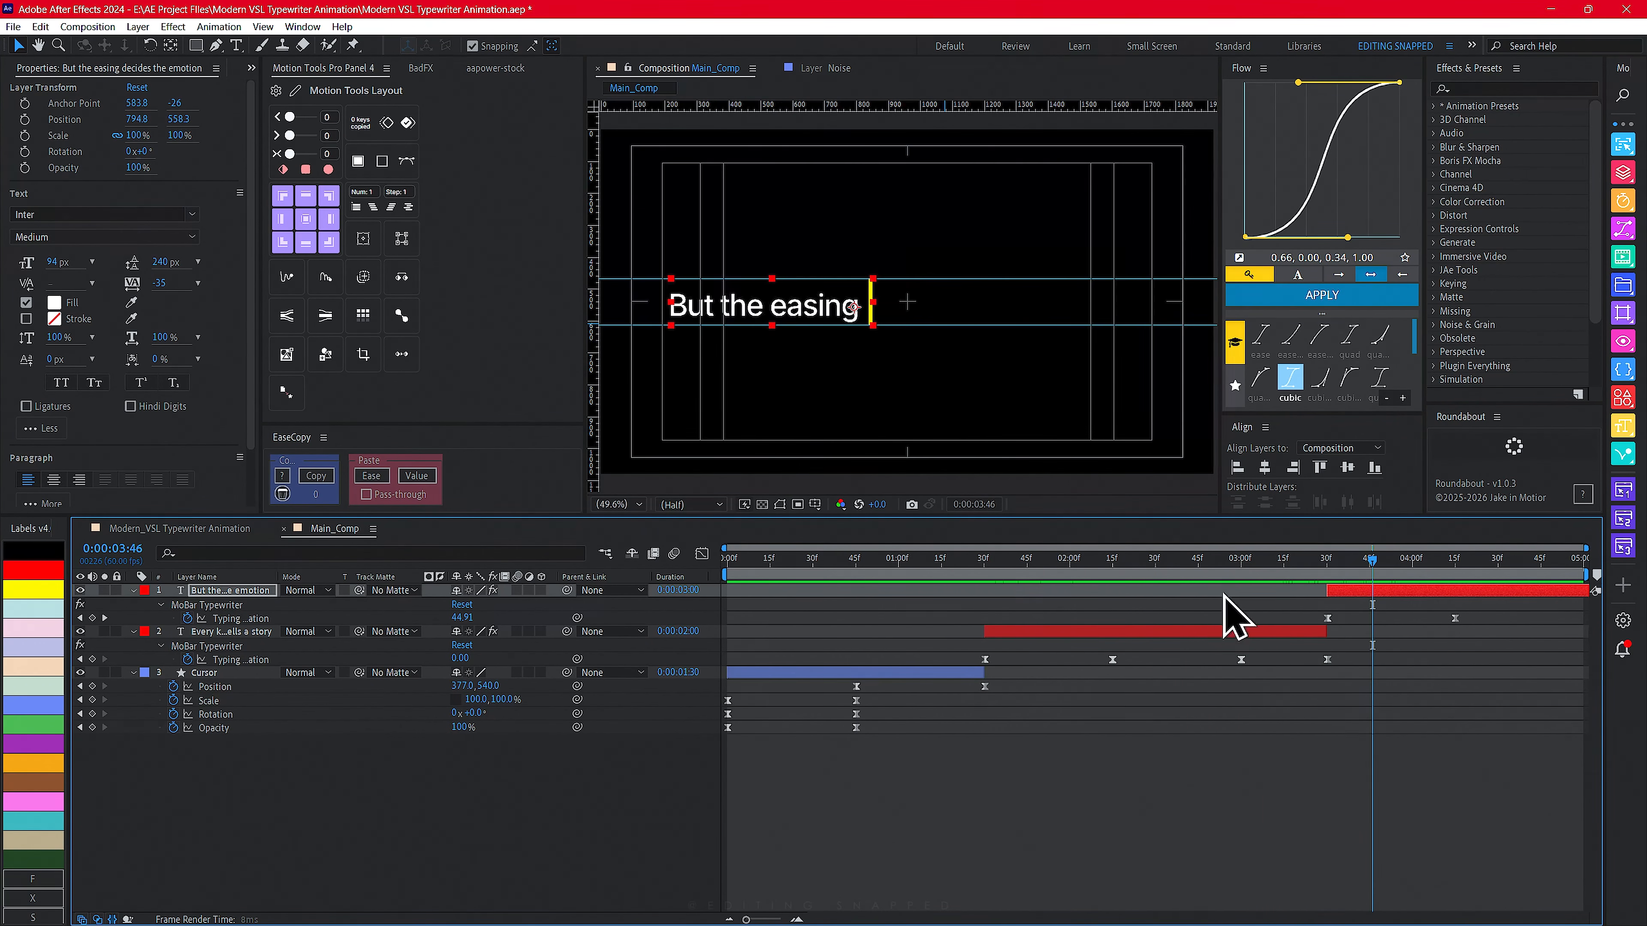
- Select the first sentence's erase keyframes and adjust their easing in the Graph Editor
{"action": "left_click_drag", "start_coordinate": [1360, 657], "coordinate": [1211, 688]}
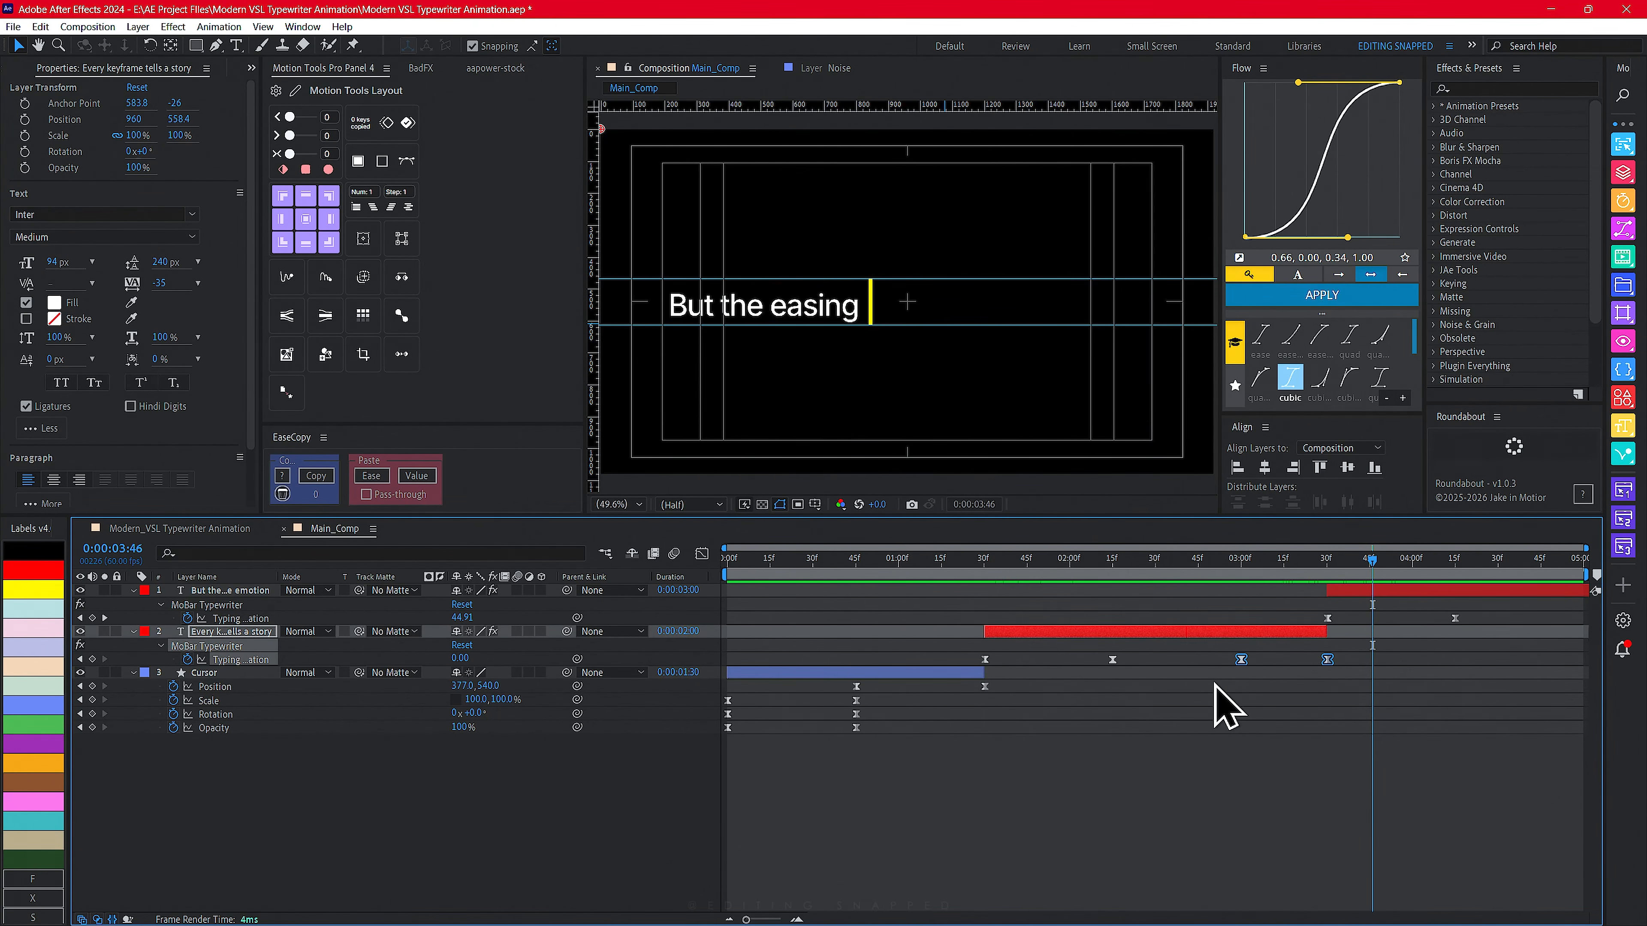
{"action": "left_click", "coordinate": [702, 556]}
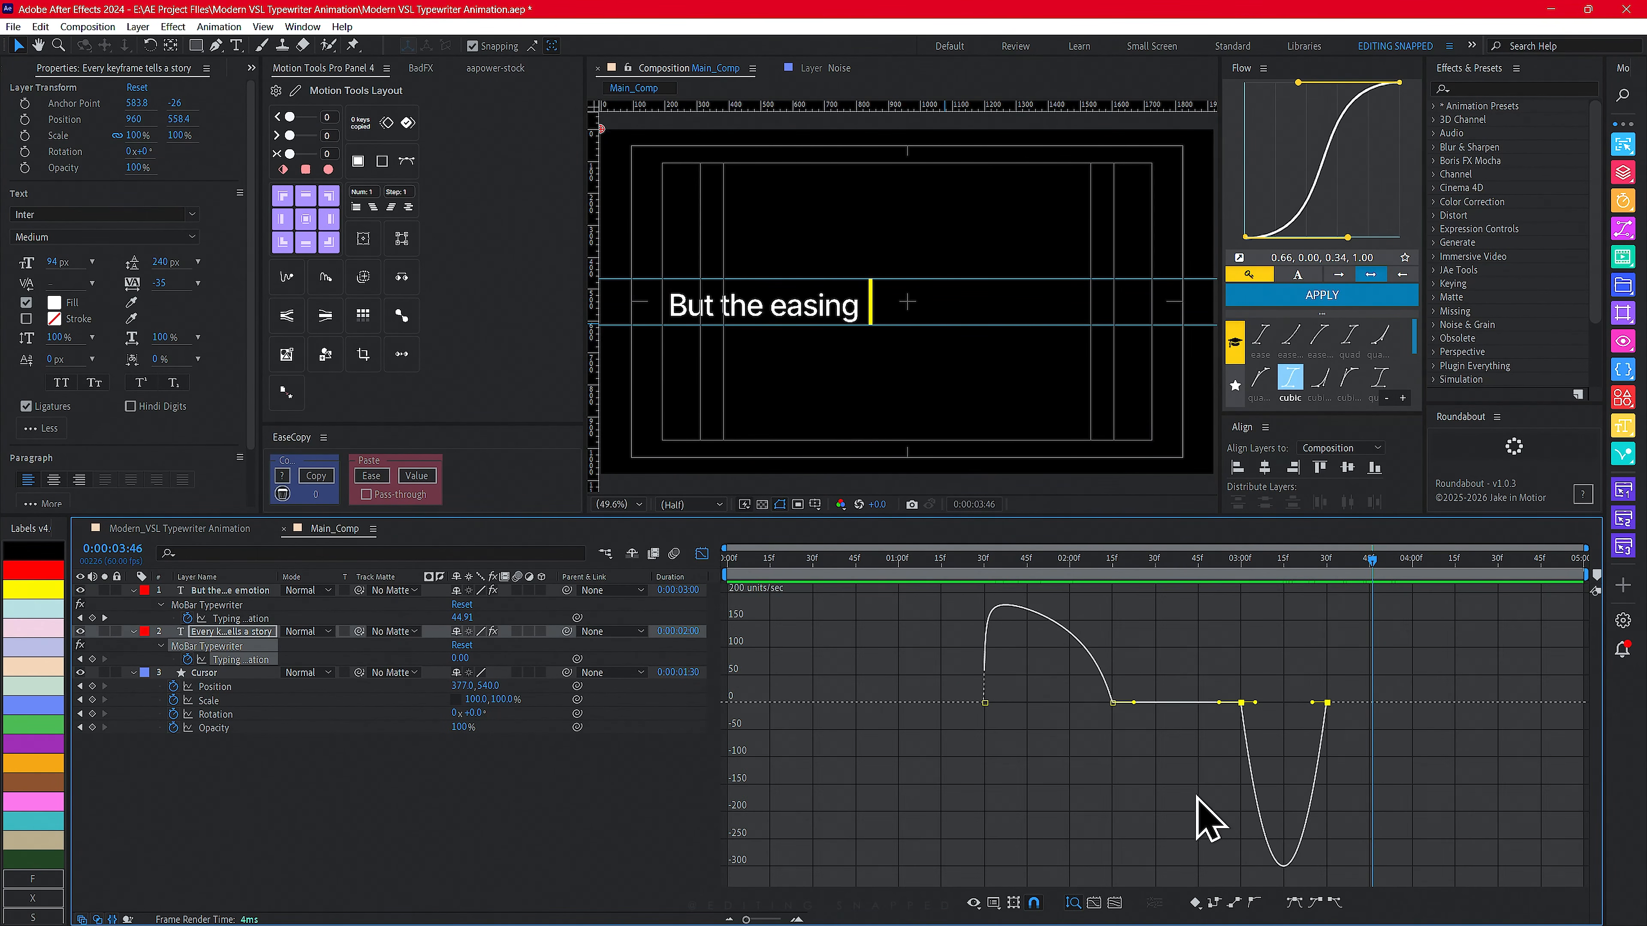
{"action": "left_click_drag", "start_coordinate": [1255, 702], "coordinate": [1326, 658]}
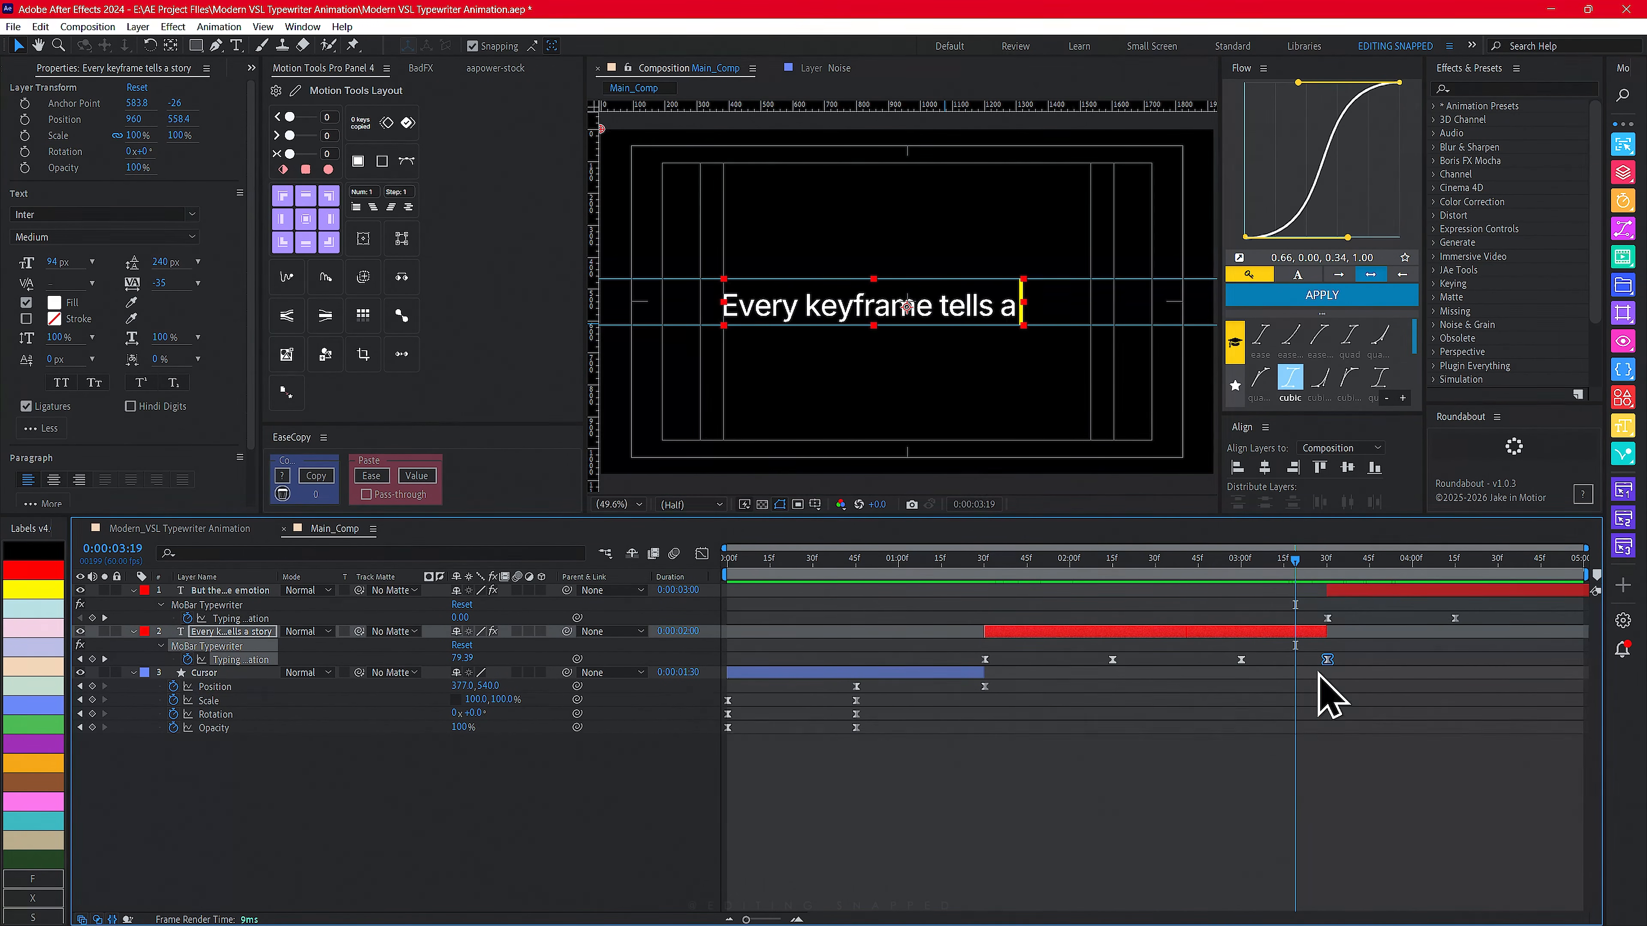
- Select the second sentence's typing keyframes and adjust their easing curve in the Graph Editor
{"action": "left_click_drag", "start_coordinate": [1291, 669], "coordinate": [1145, 590]}
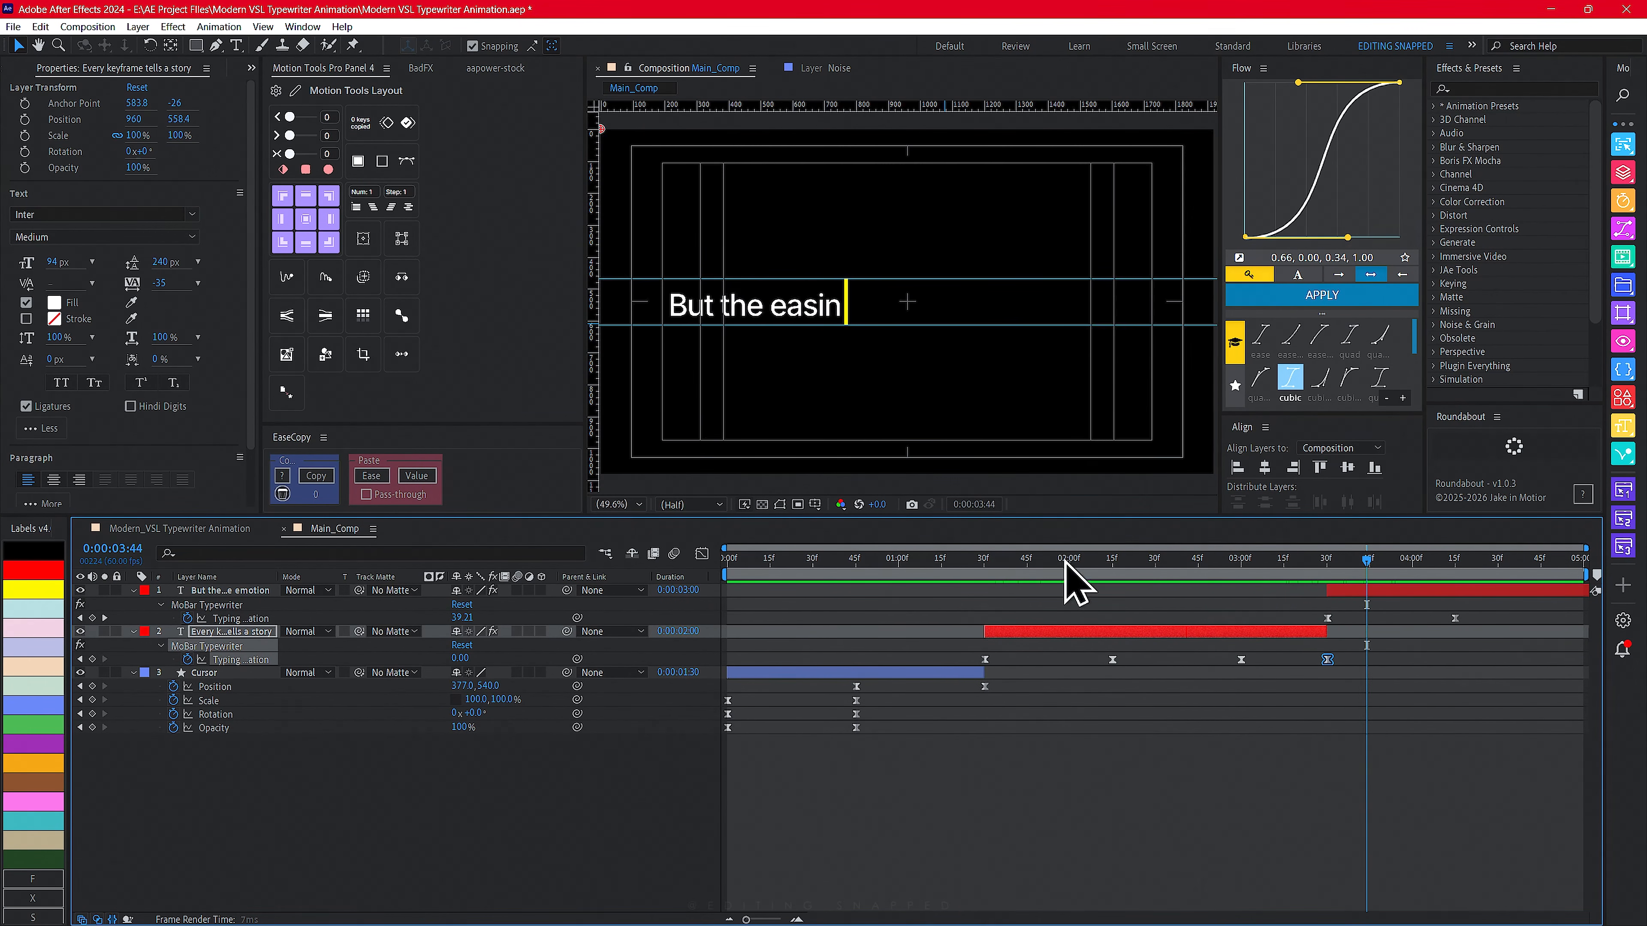
{"action": "left_click_drag", "start_coordinate": [1468, 609], "coordinate": [1295, 653]}
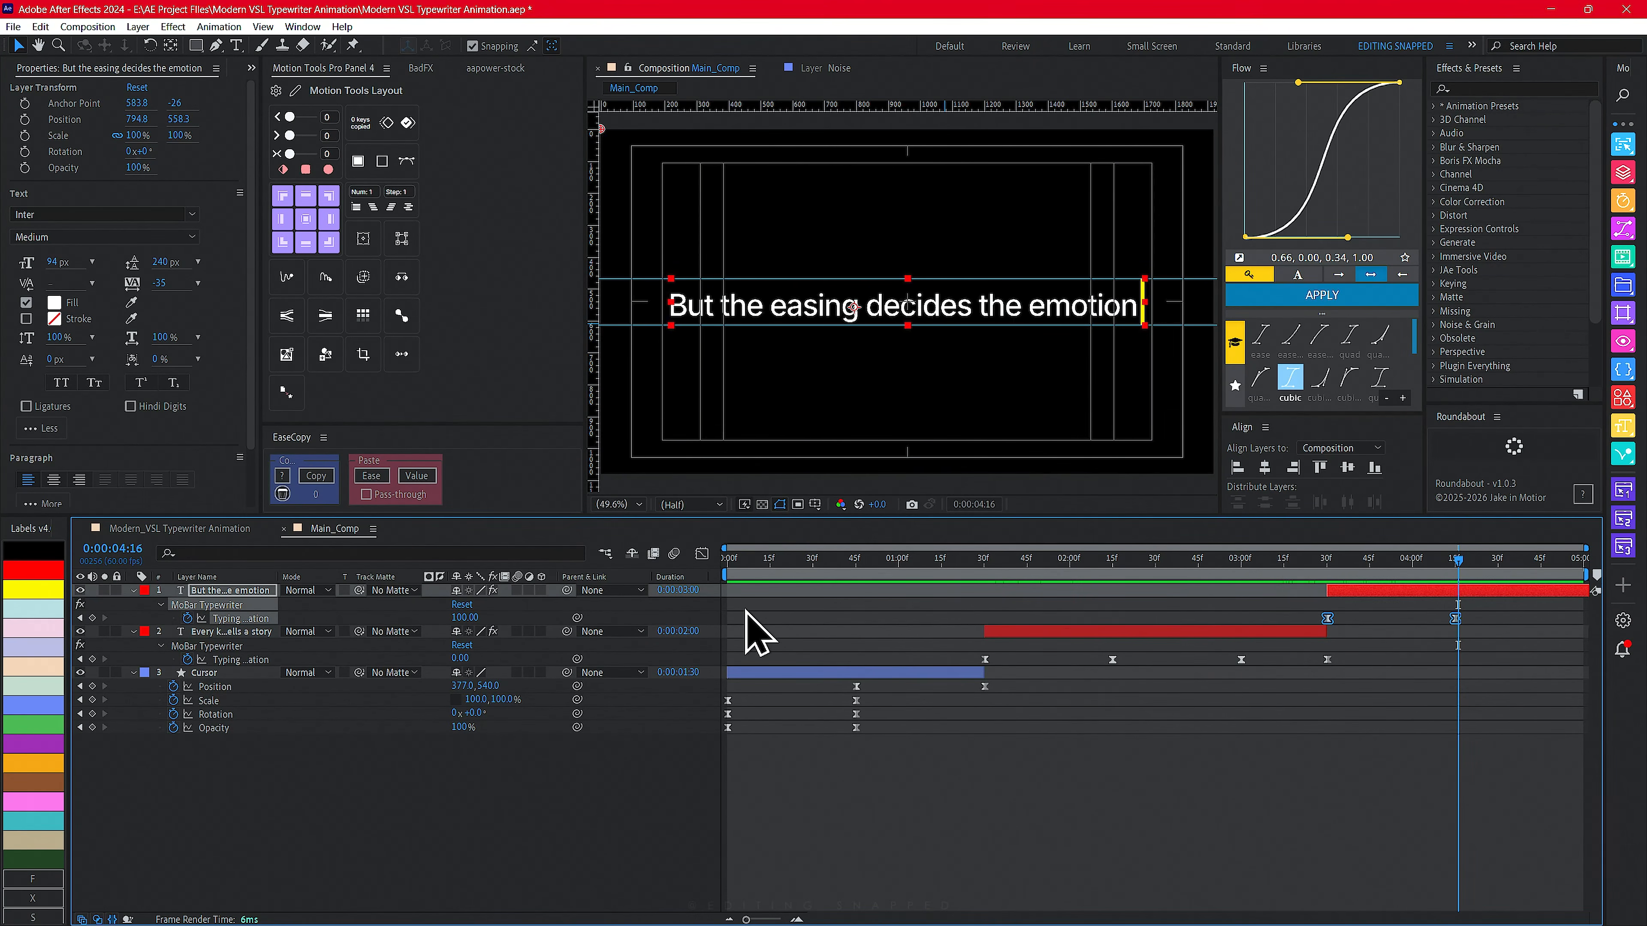
{"action": "left_click", "coordinate": [701, 553]}
{"action": "left_click_drag", "start_coordinate": [1513, 832], "coordinate": [1393, 868]}
{"action": "left_click", "coordinate": [775, 562]}
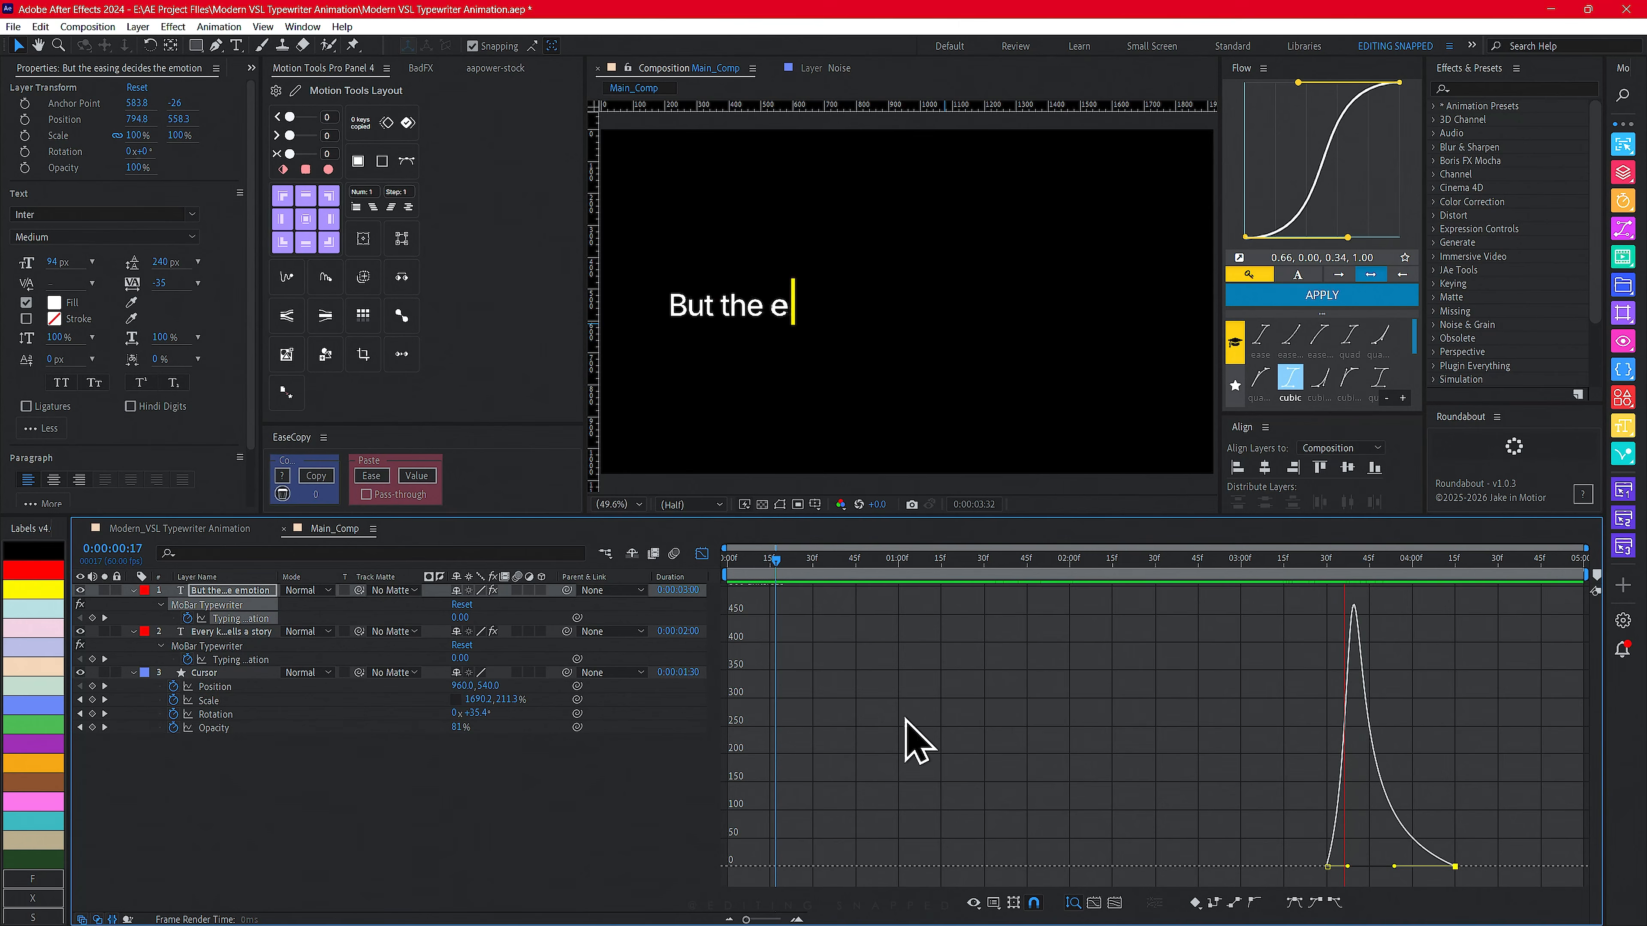
{"action": "left_click", "coordinate": [702, 553]}
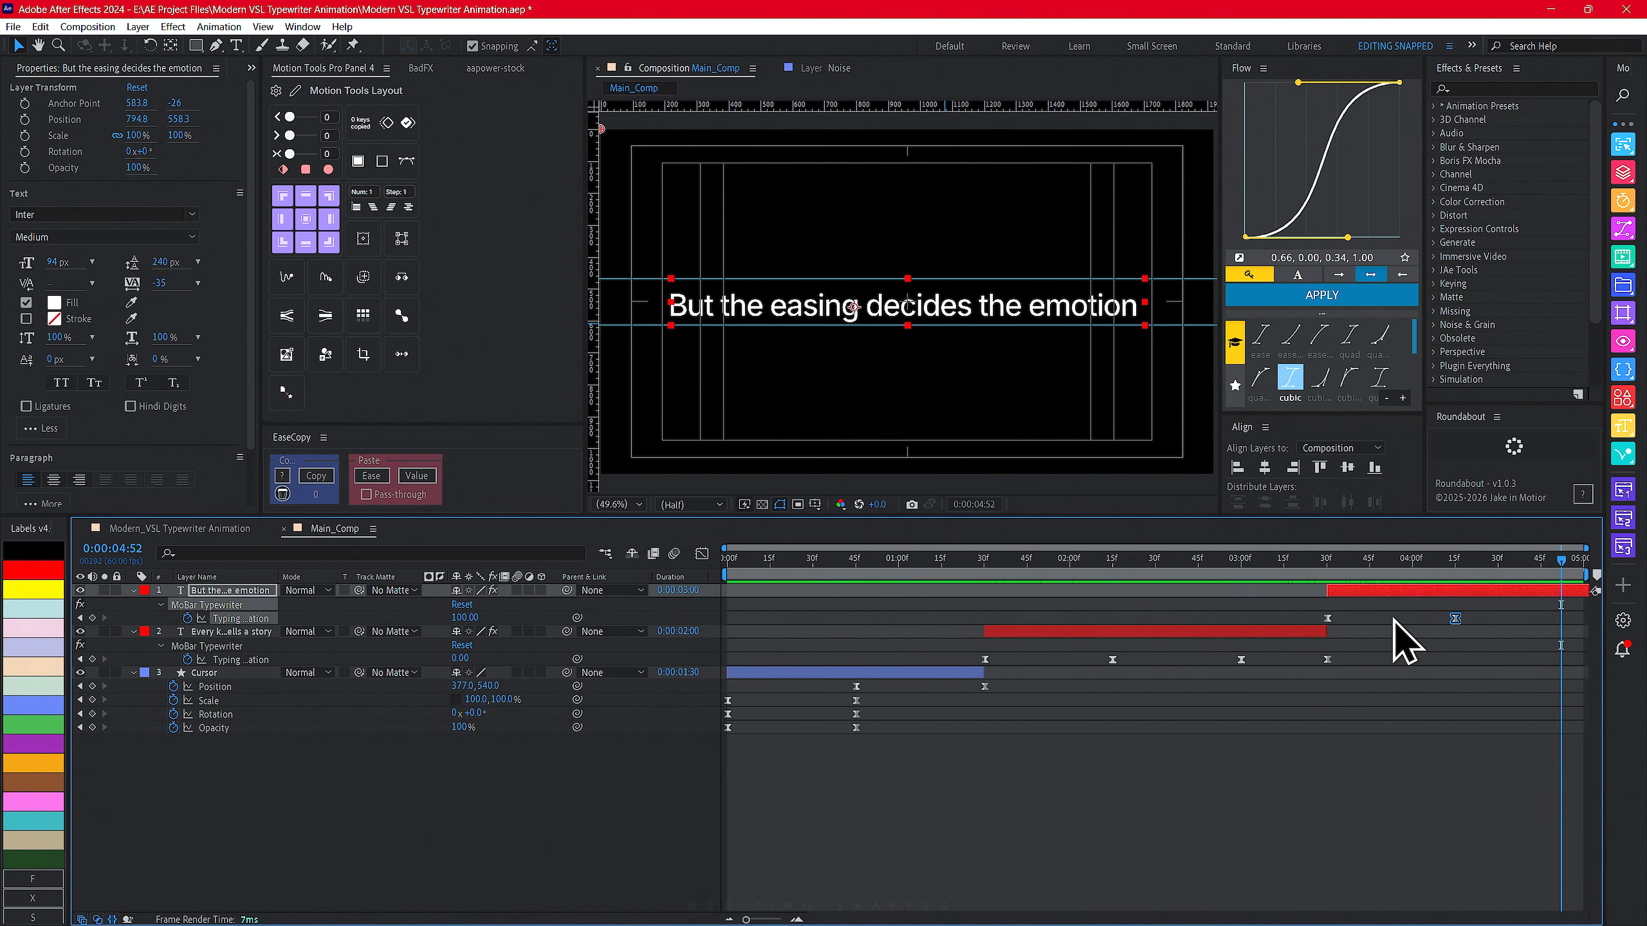
- Preview the typewriter animation from the first sentence erasing through the second sentence typing
{"action": "left_click_drag", "start_coordinate": [1325, 566], "coordinate": [1050, 591]}
{"action": "key", "text": "space"}
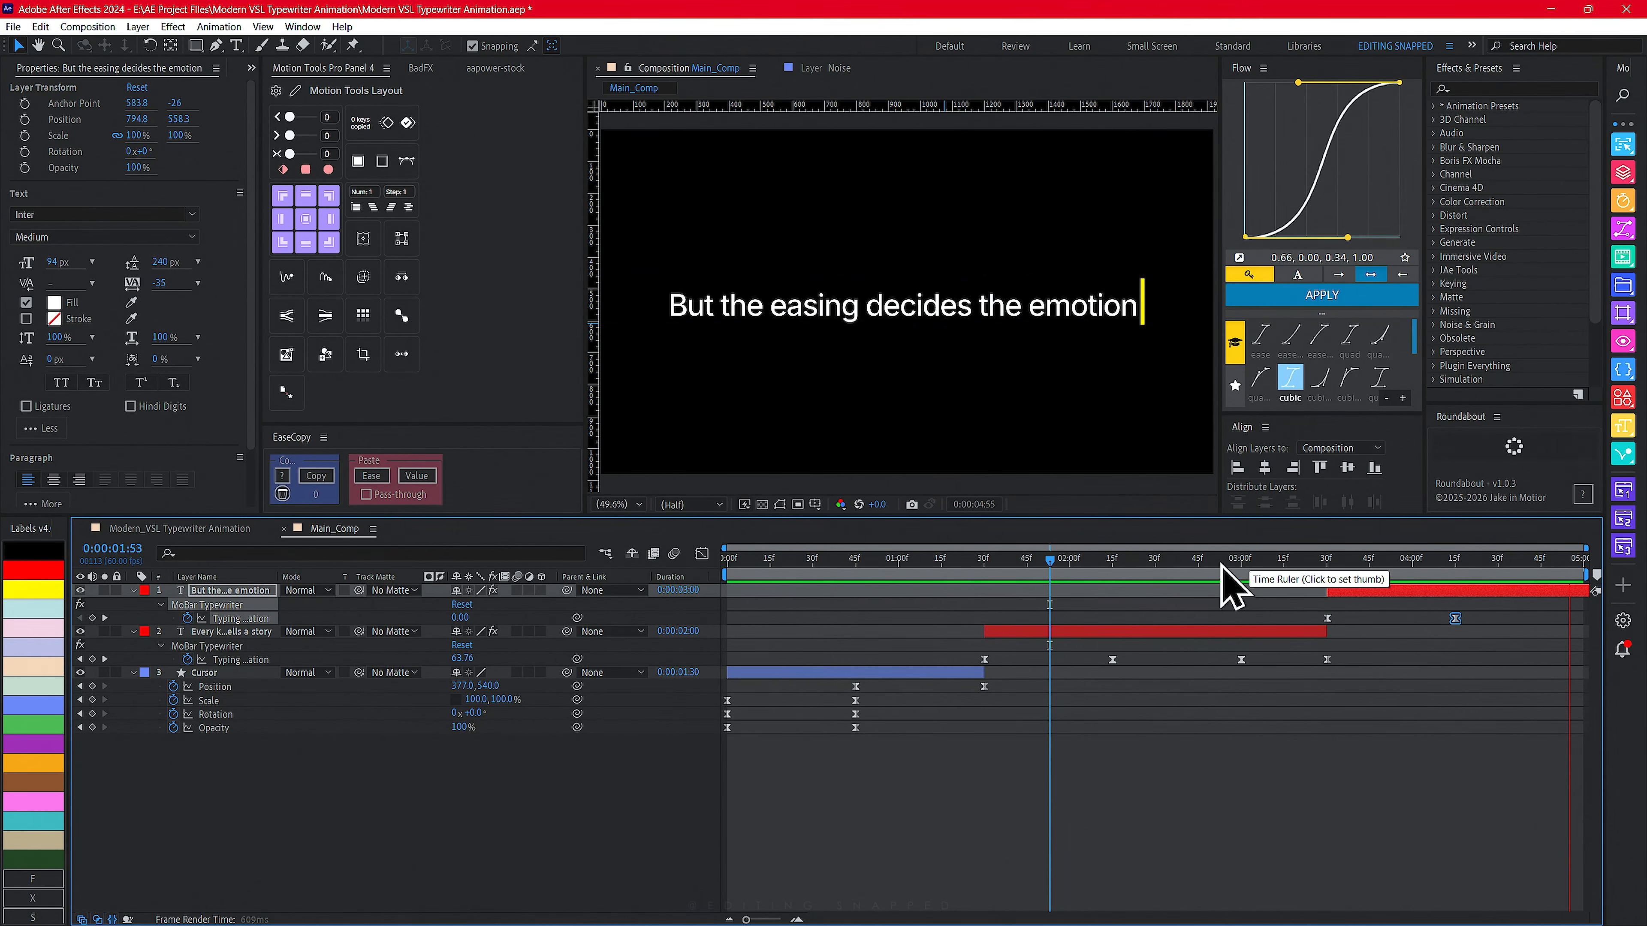
{"action": "left_click", "coordinate": [991, 571]}
{"action": "left_click_drag", "start_coordinate": [992, 572], "coordinate": [951, 579]}
{"action": "key", "text": "space"}
{"action": "left_click_drag", "start_coordinate": [1454, 567], "coordinate": [1260, 579]}
{"action": "key", "text": "Home"}
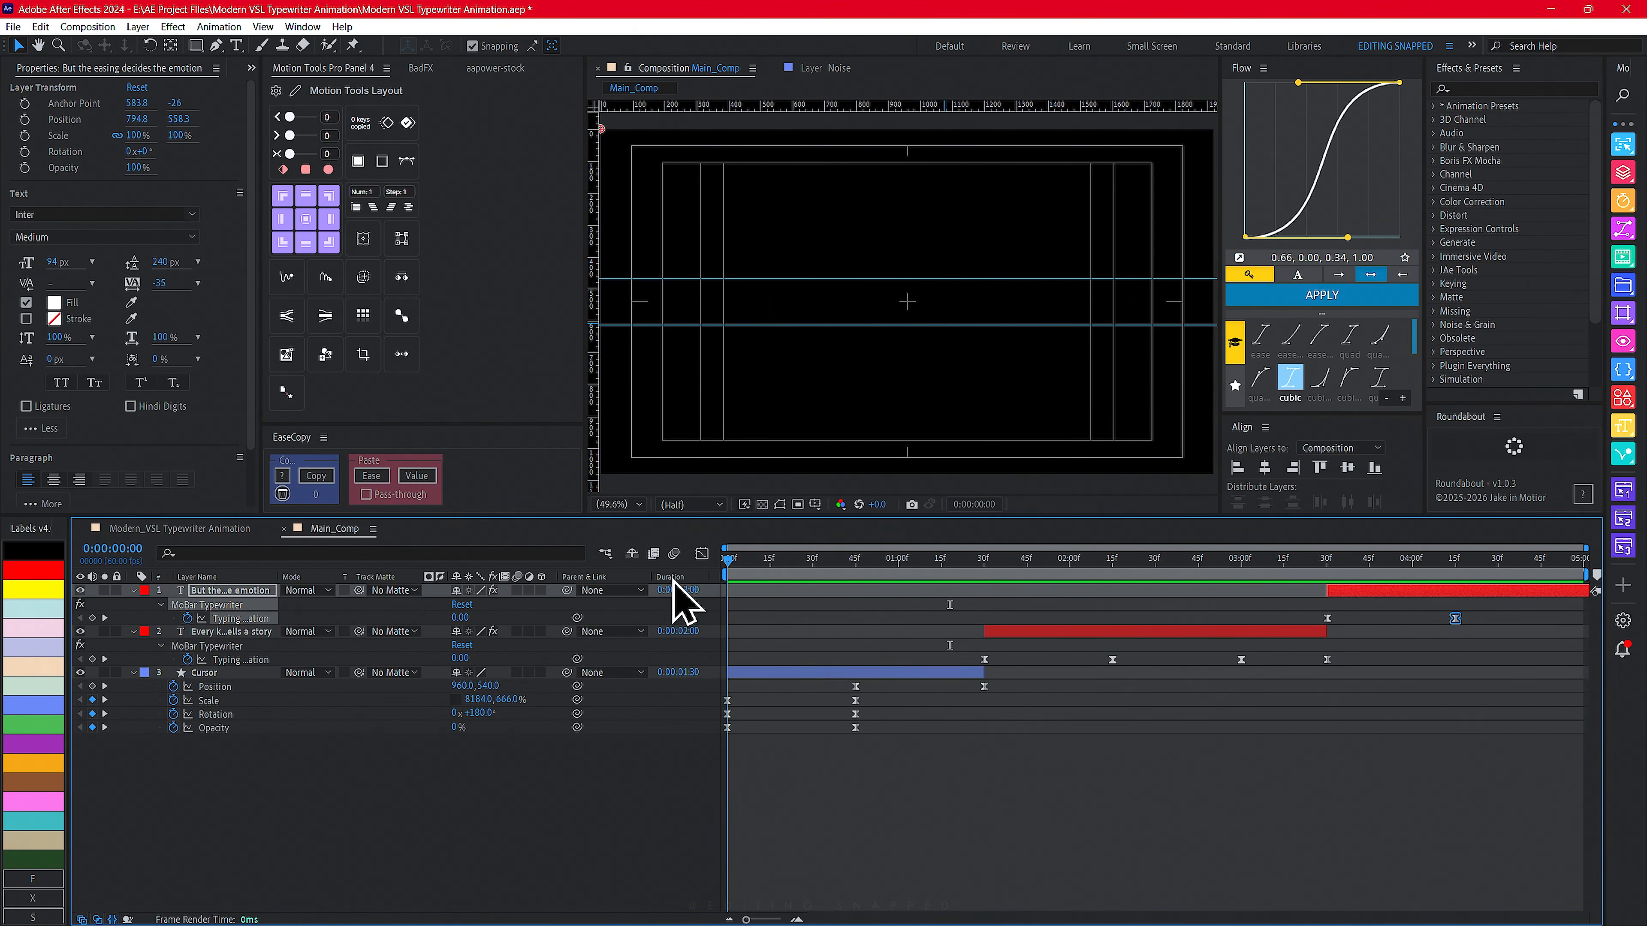
- Examine the Blur text animator's range selector and Offset keyframes on the first sentence in the Modern_VSL Typewriter Animation comp
{"action": "left_click", "coordinate": [211, 674], "text": "shift"}
{"action": "key", "text": "u"}
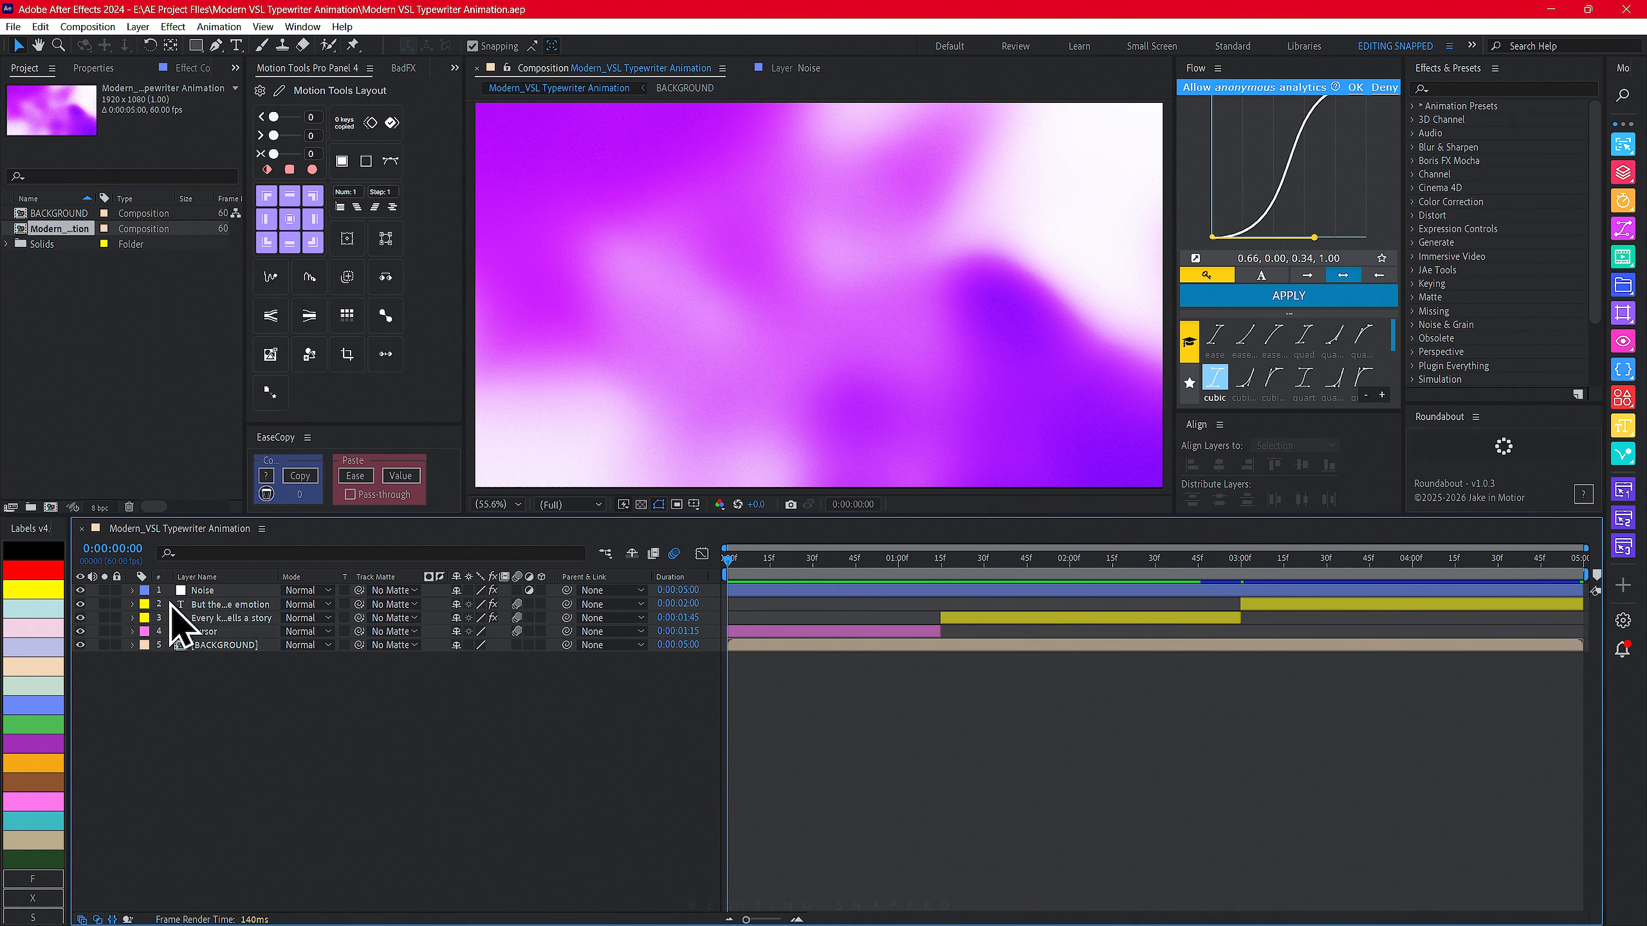
{"action": "left_click", "coordinate": [218, 619]}
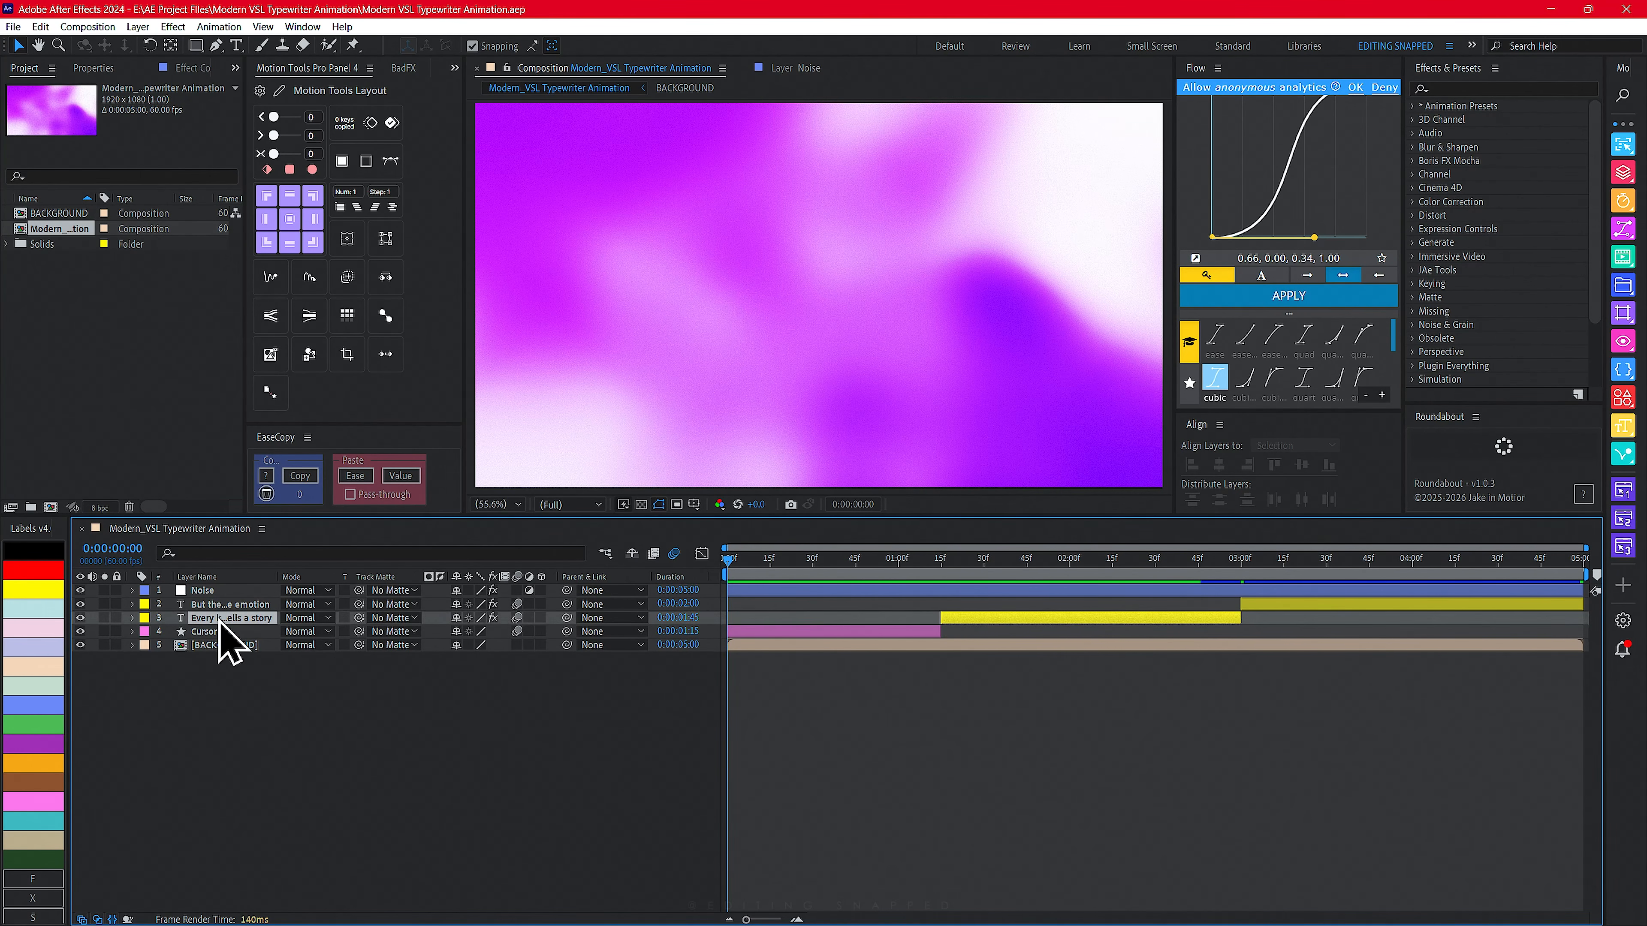
{"action": "left_click", "coordinate": [133, 619]}
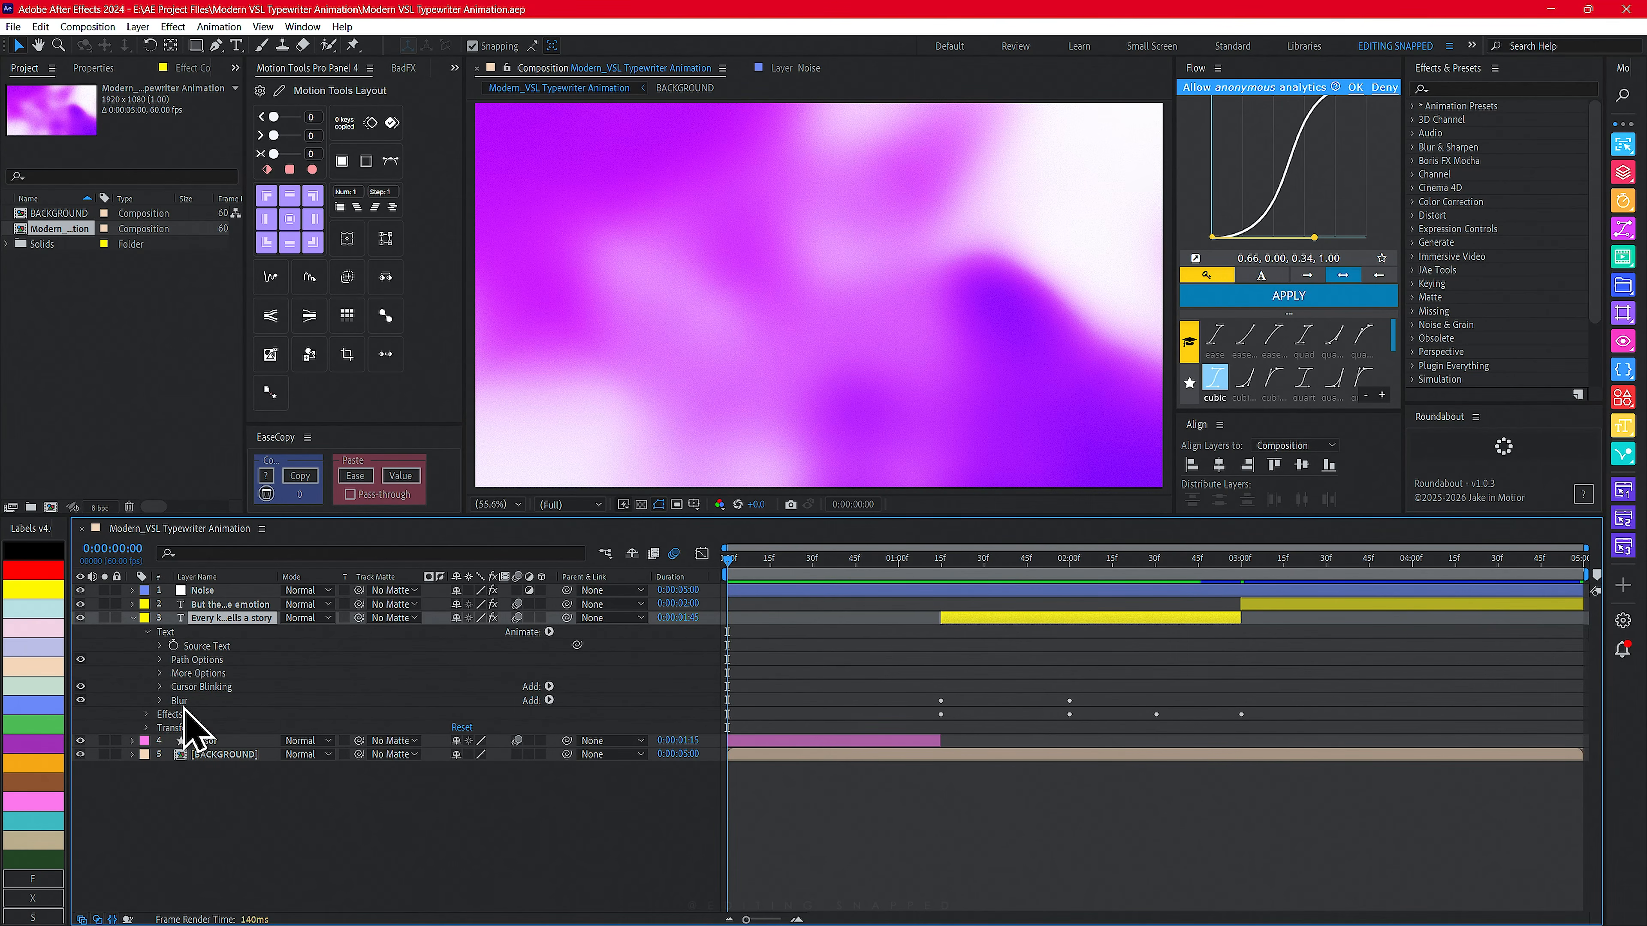
{"action": "left_click", "coordinate": [549, 631]}
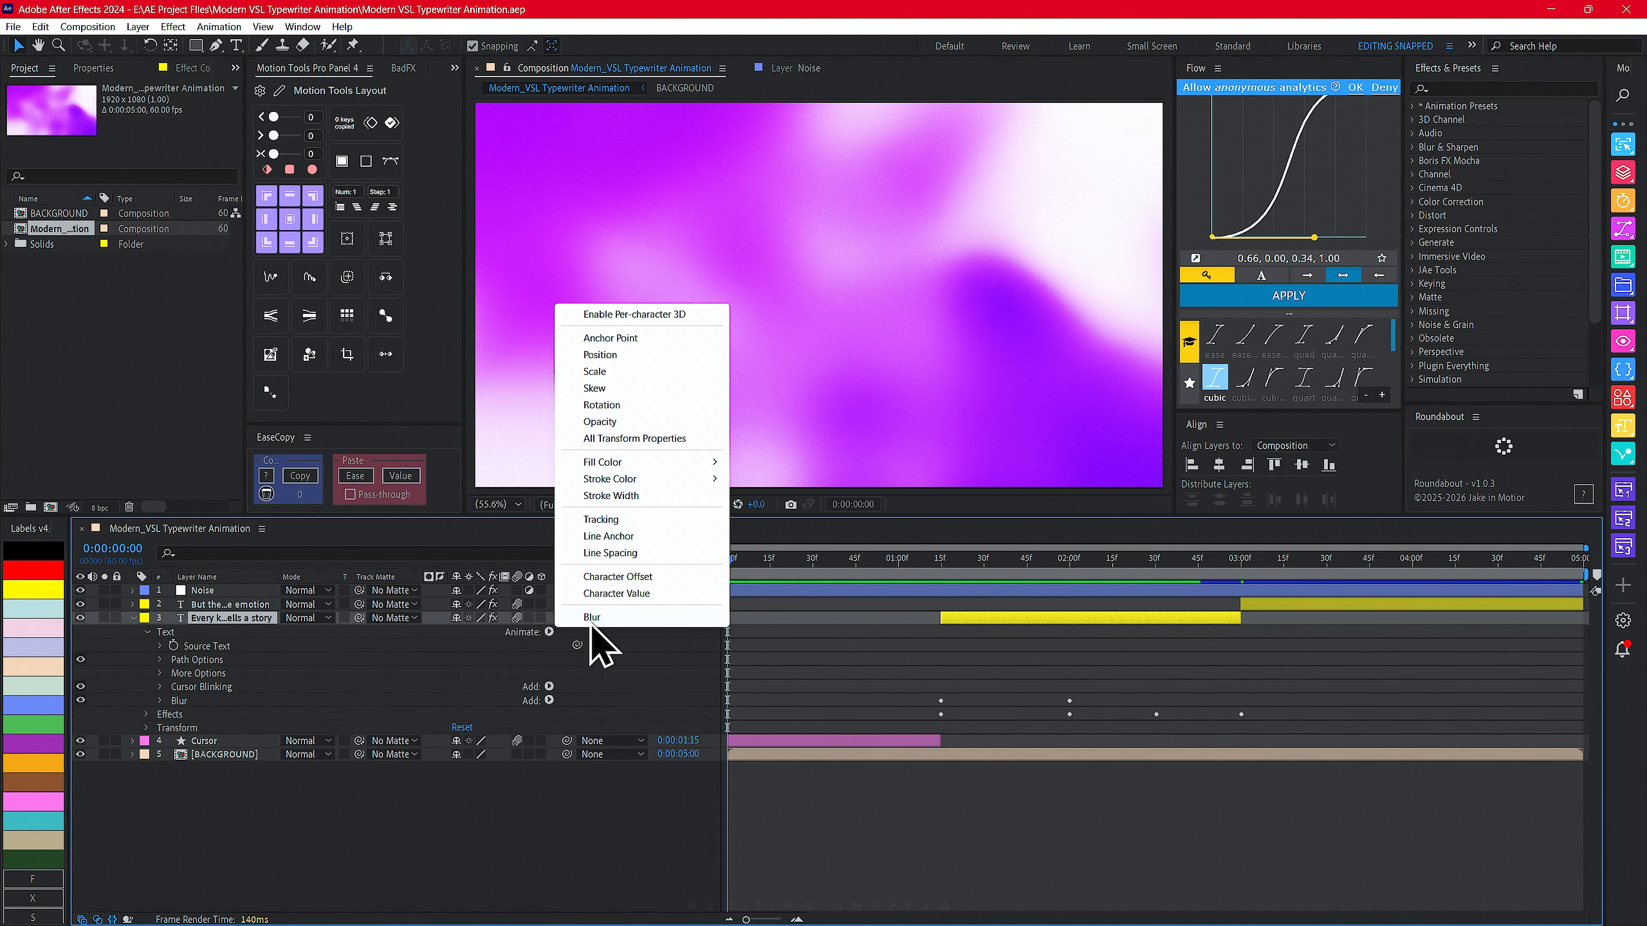
{"action": "left_click", "coordinate": [543, 672]}
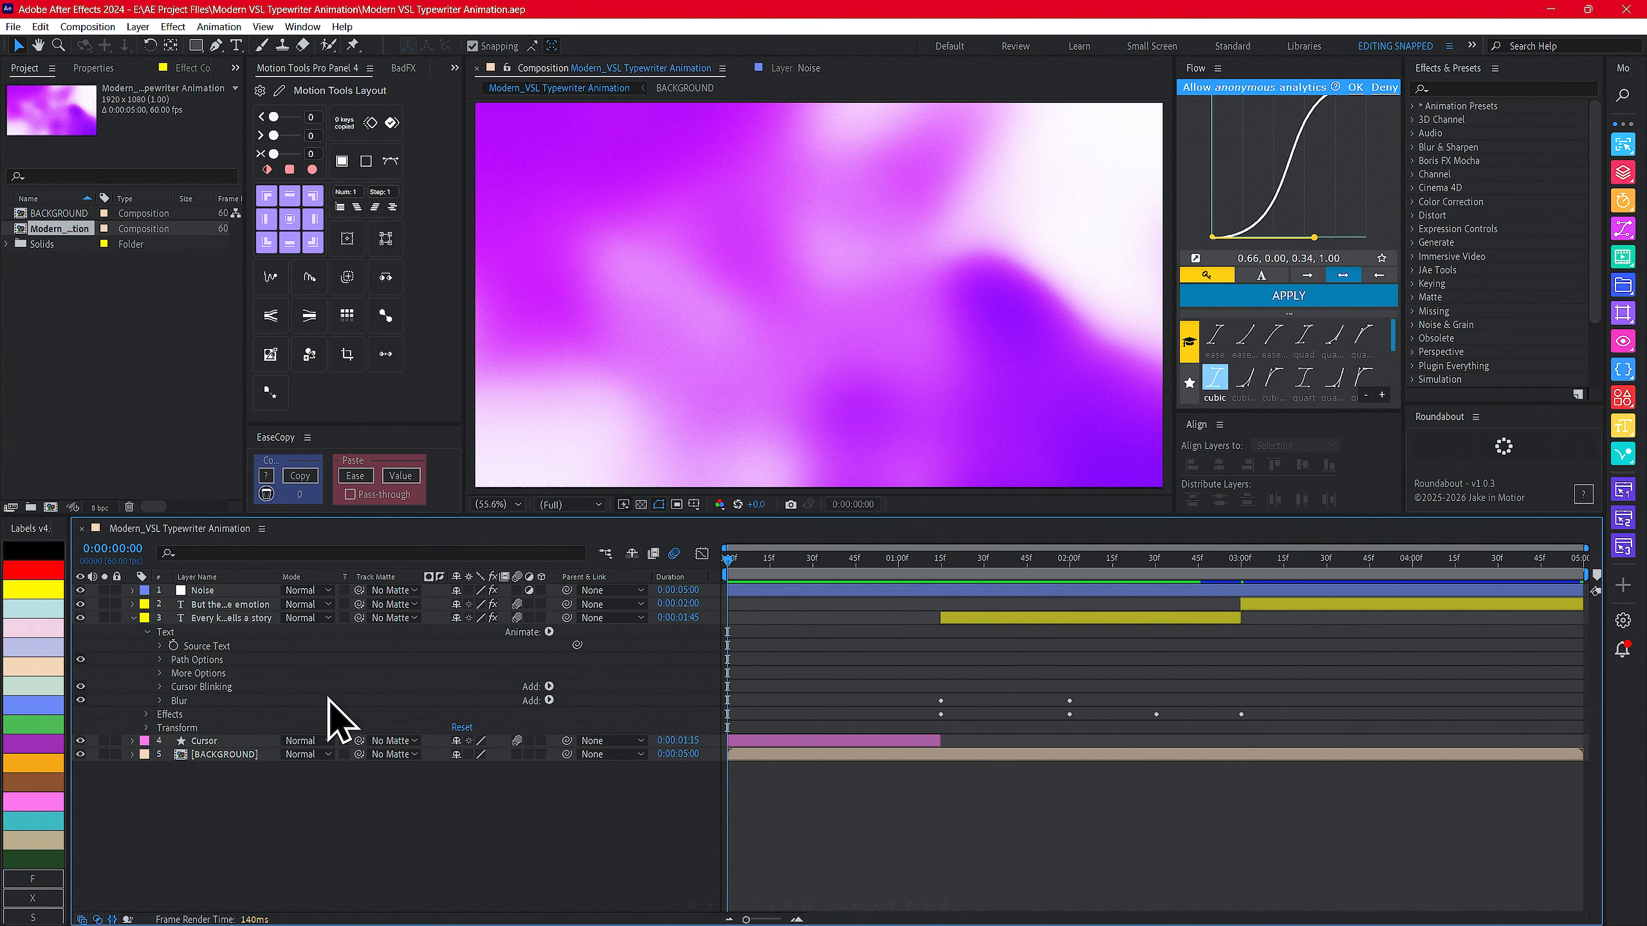
{"action": "left_click", "coordinate": [160, 701]}
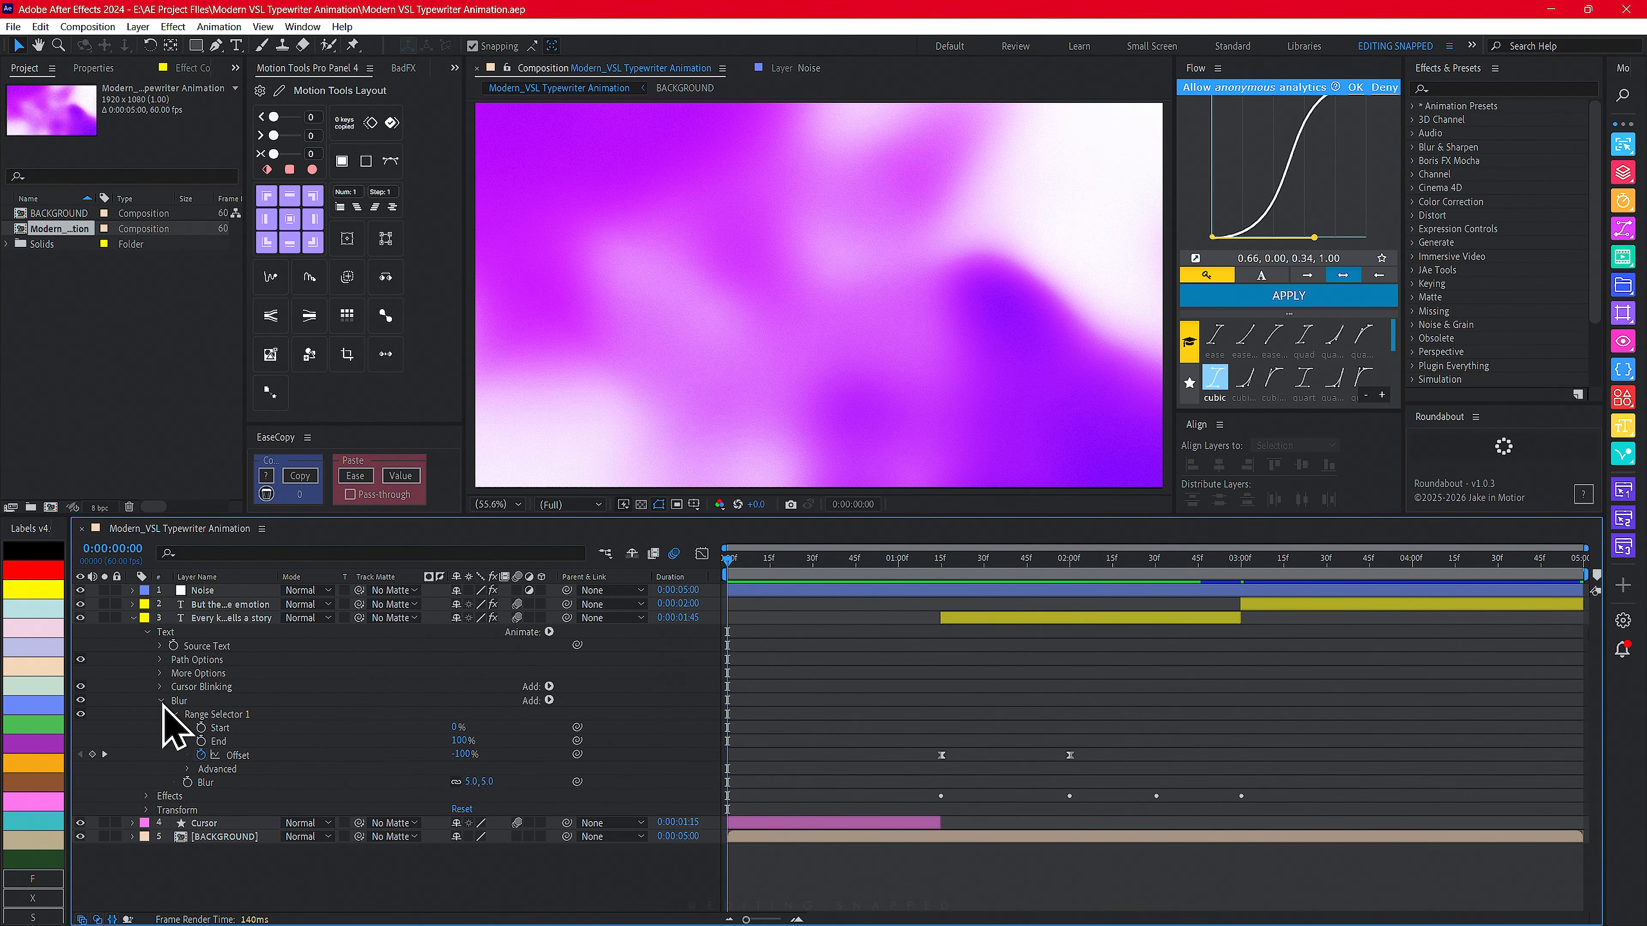
{"action": "left_click", "coordinate": [188, 770]}
{"action": "scroll", "coordinate": [452, 742], "scroll_direction": "down", "scroll_amount": 1}
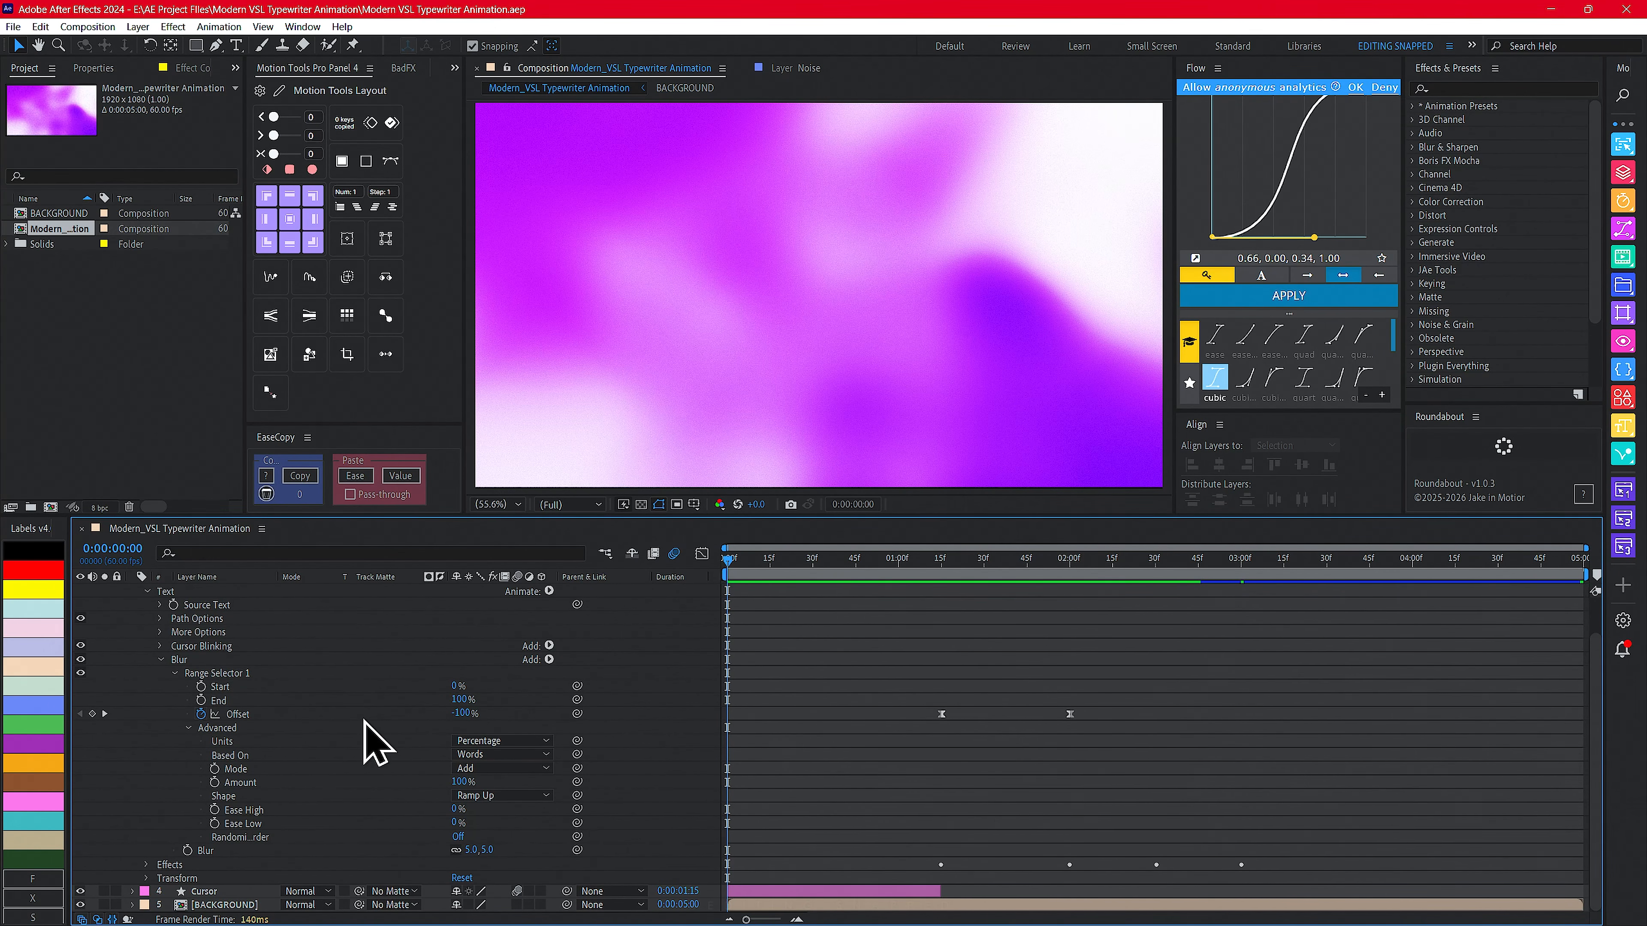
{"action": "left_click", "coordinate": [740, 560]}
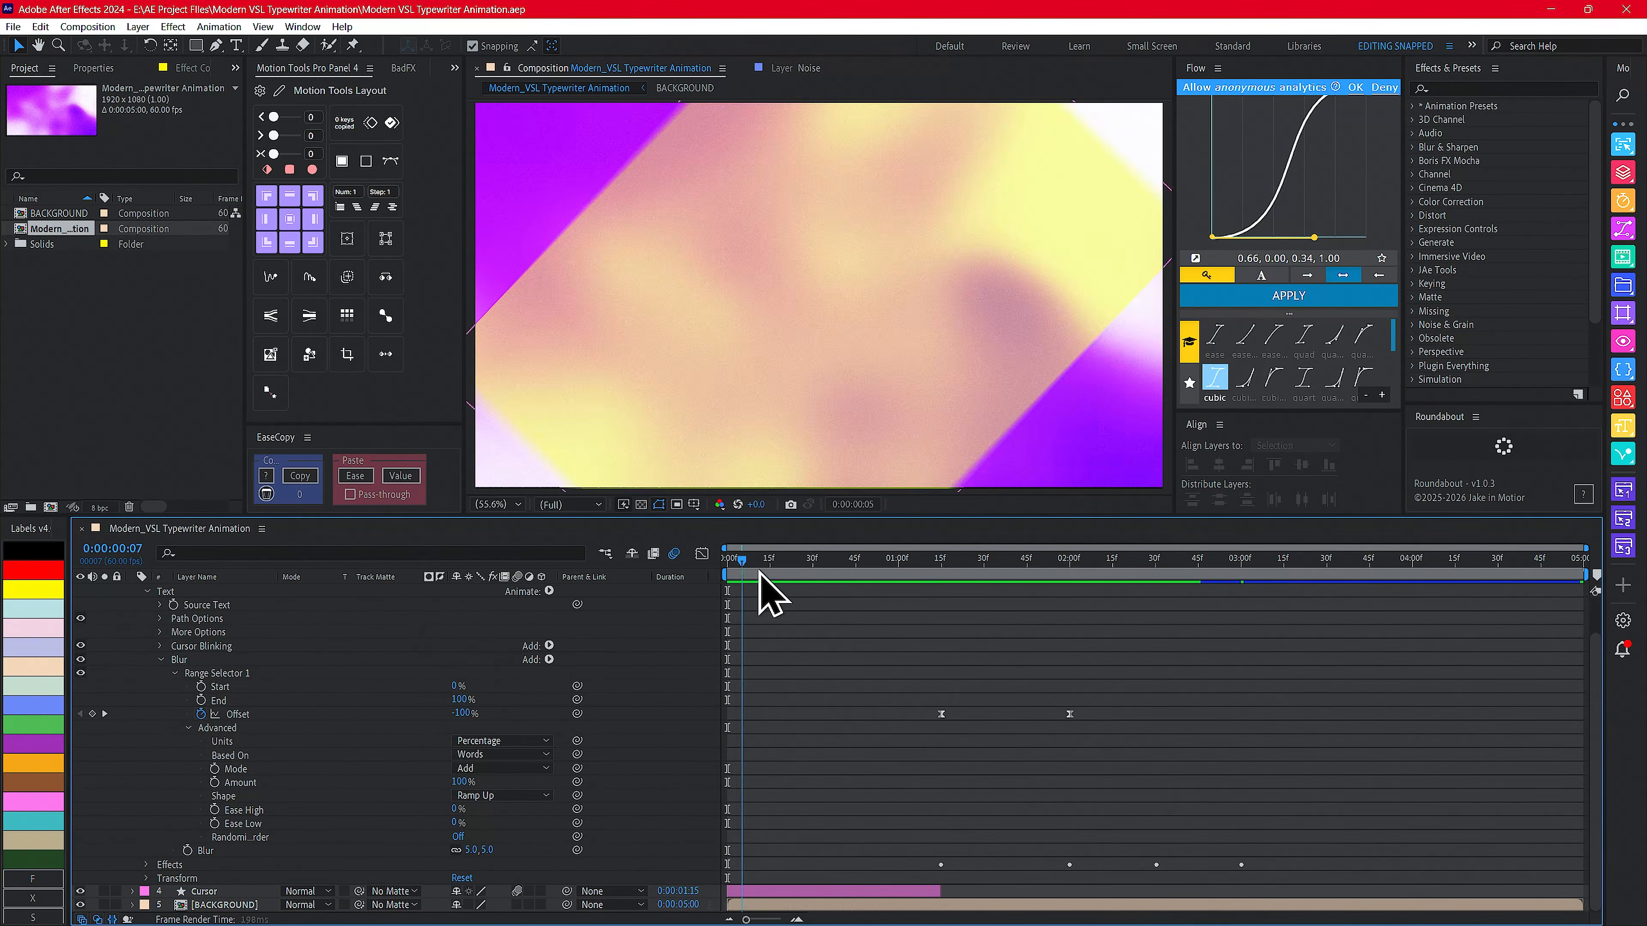
{"action": "left_click_drag", "start_coordinate": [765, 594], "coordinate": [927, 571]}
{"action": "scroll", "coordinate": [454, 703], "scroll_direction": "up", "scroll_amount": 2}
{"action": "left_click", "coordinate": [940, 560]}
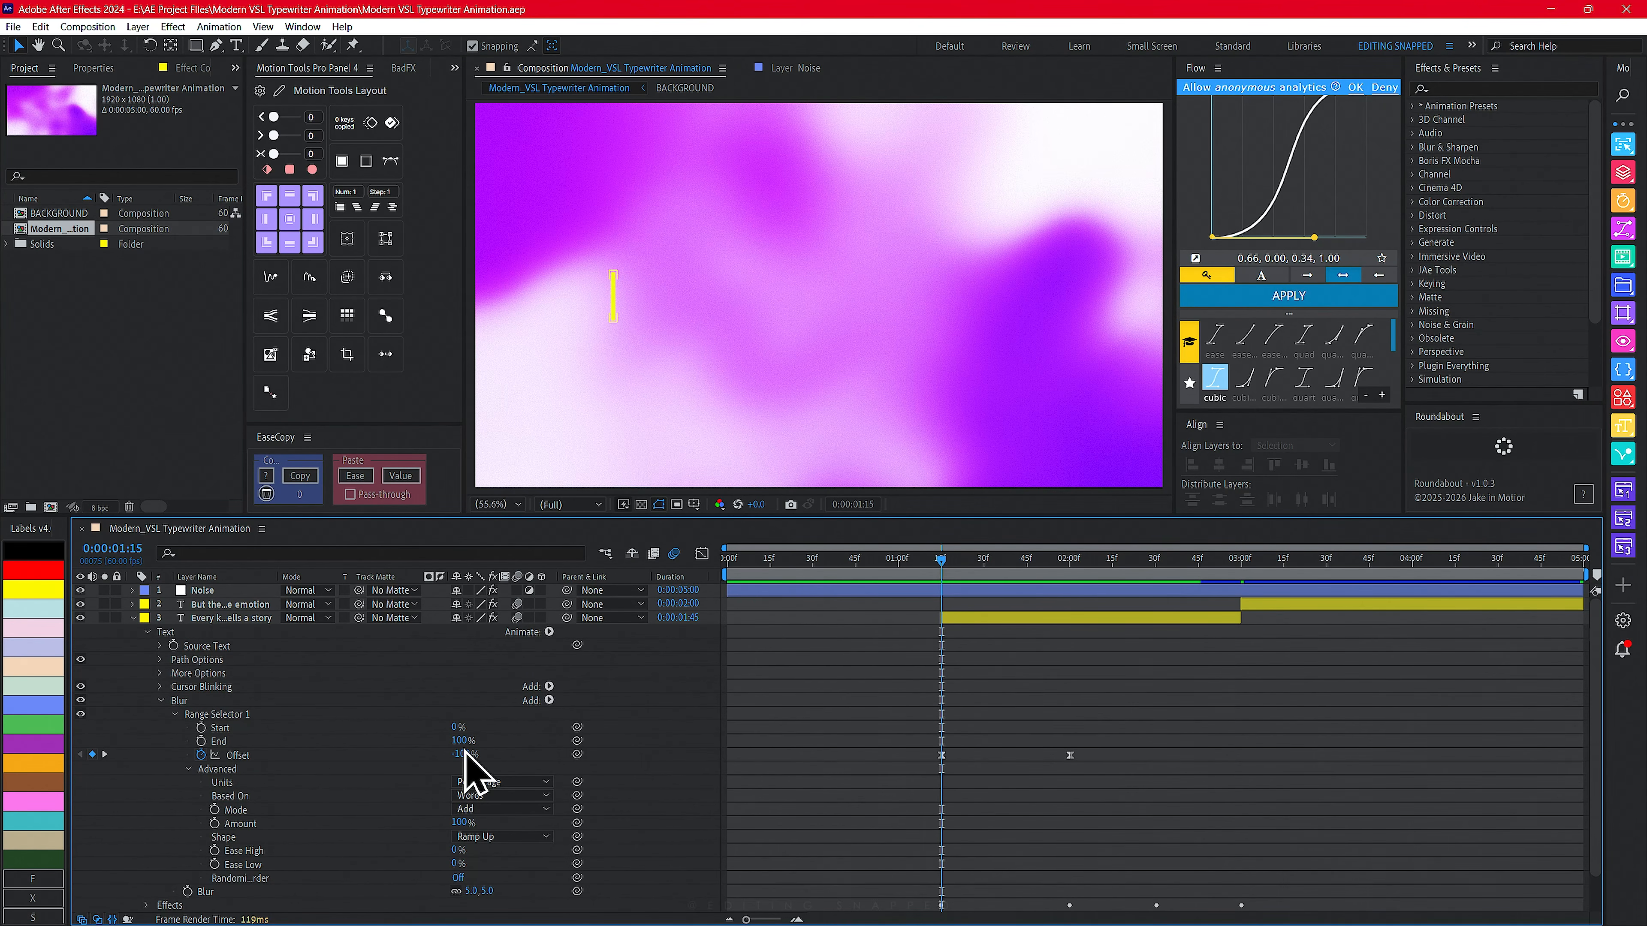
{"action": "left_click_drag", "start_coordinate": [947, 604], "coordinate": [1071, 581]}
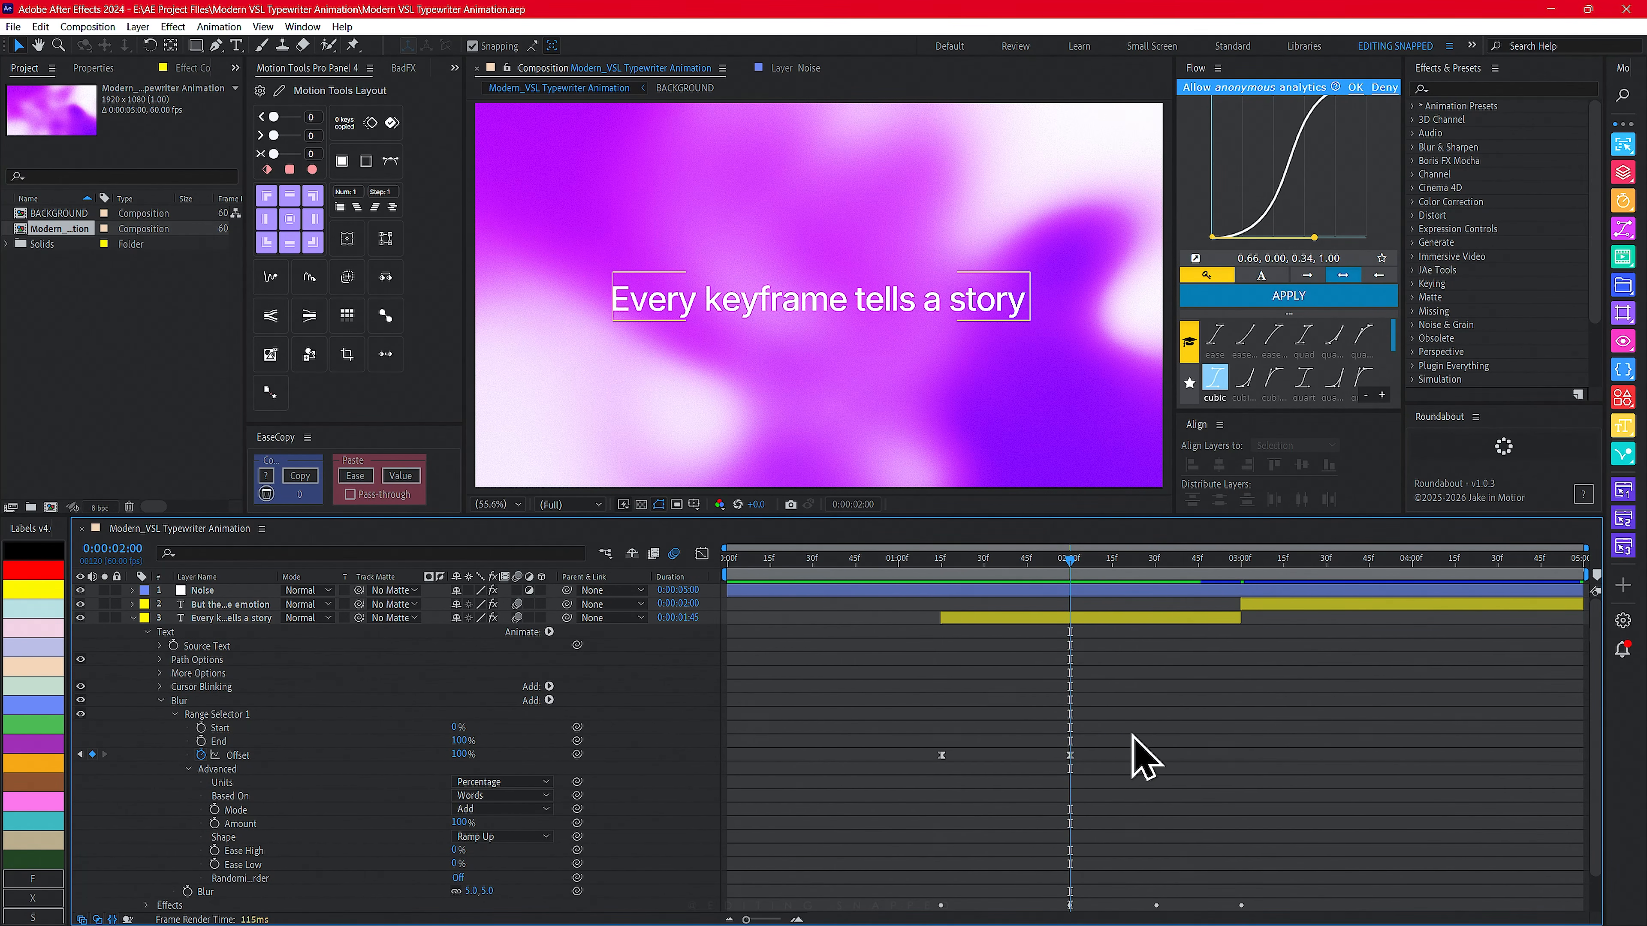
{"action": "left_click_drag", "start_coordinate": [1132, 732], "coordinate": [875, 786]}
{"action": "left_click", "coordinate": [702, 553]}
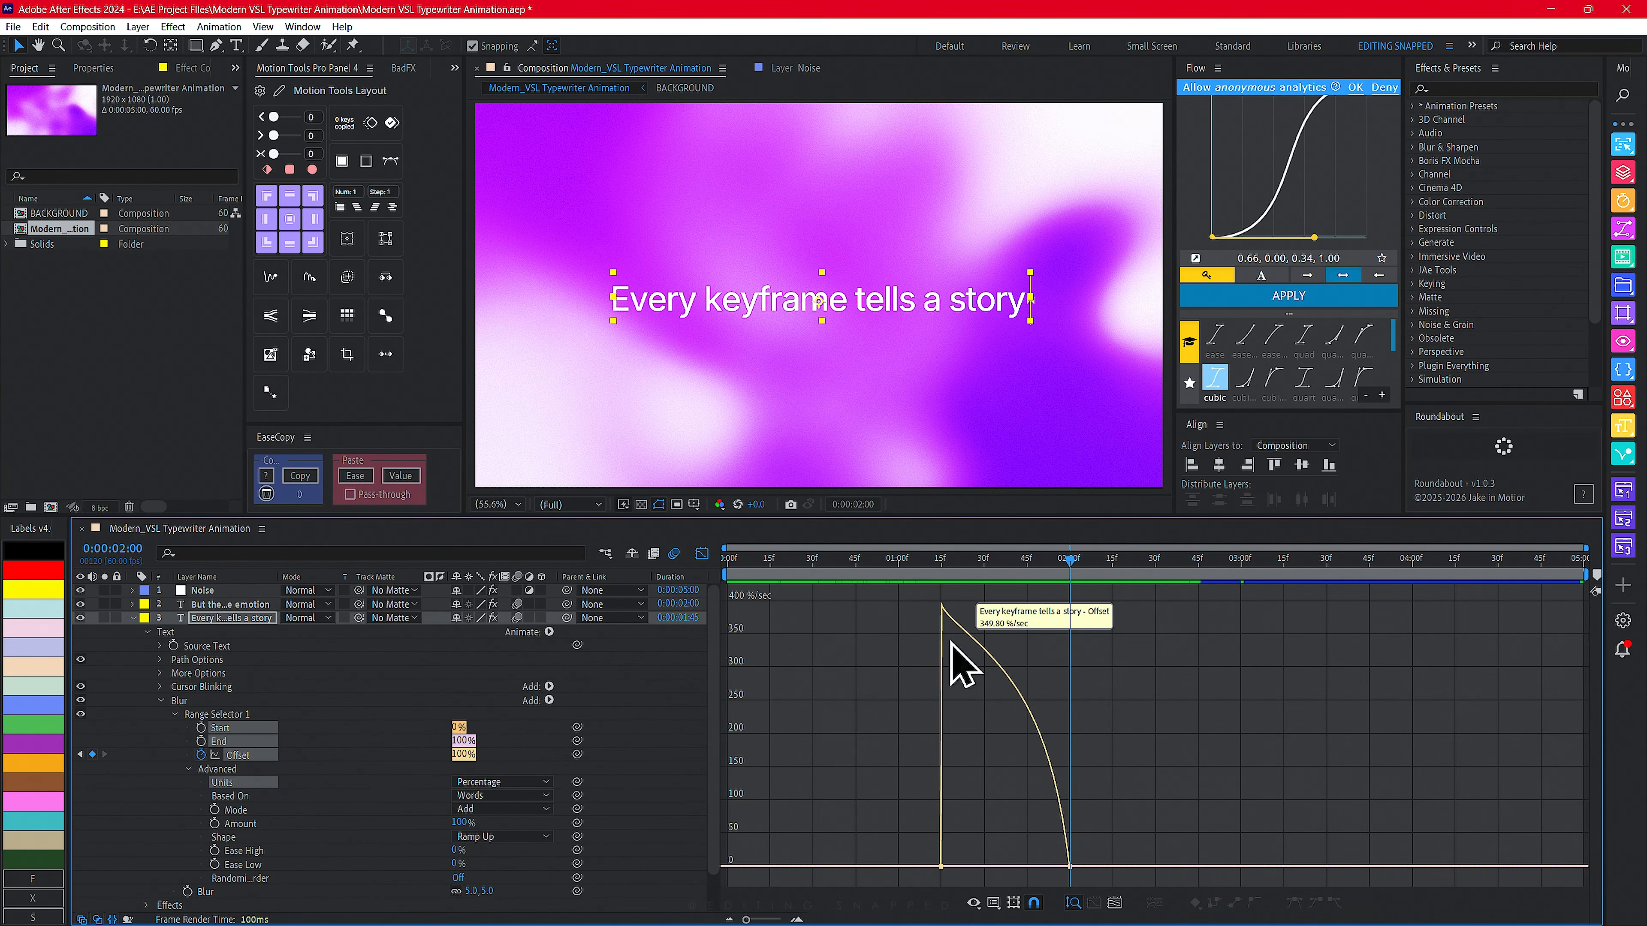
{"action": "left_click", "coordinate": [702, 554]}
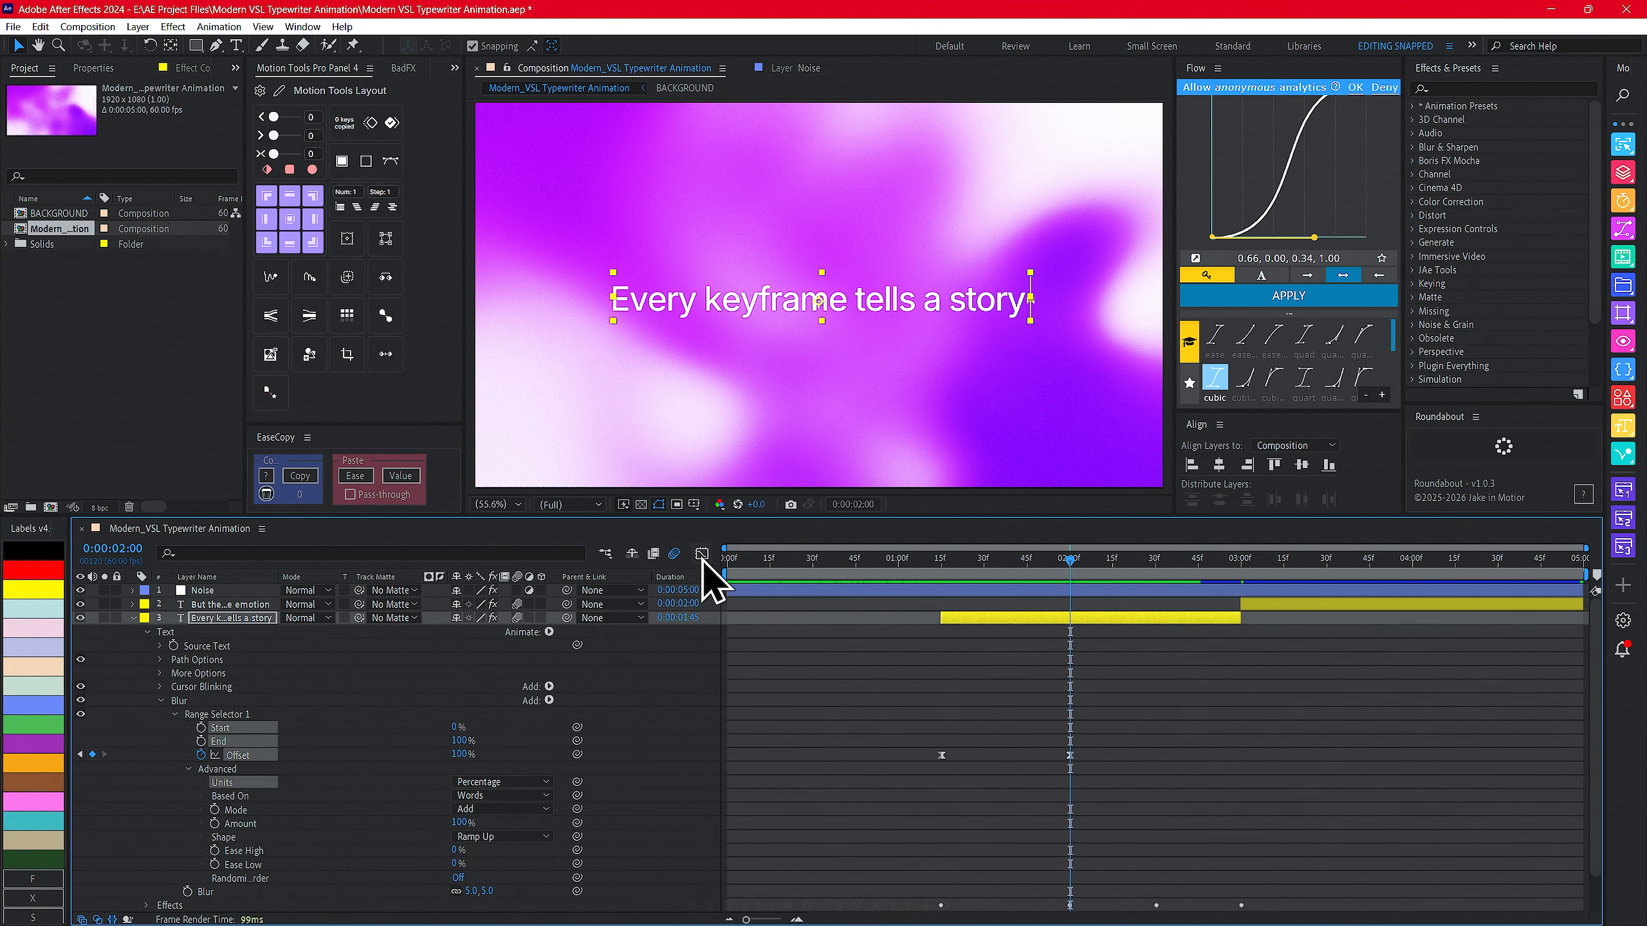
{"action": "left_click_drag", "start_coordinate": [1199, 724], "coordinate": [875, 814]}
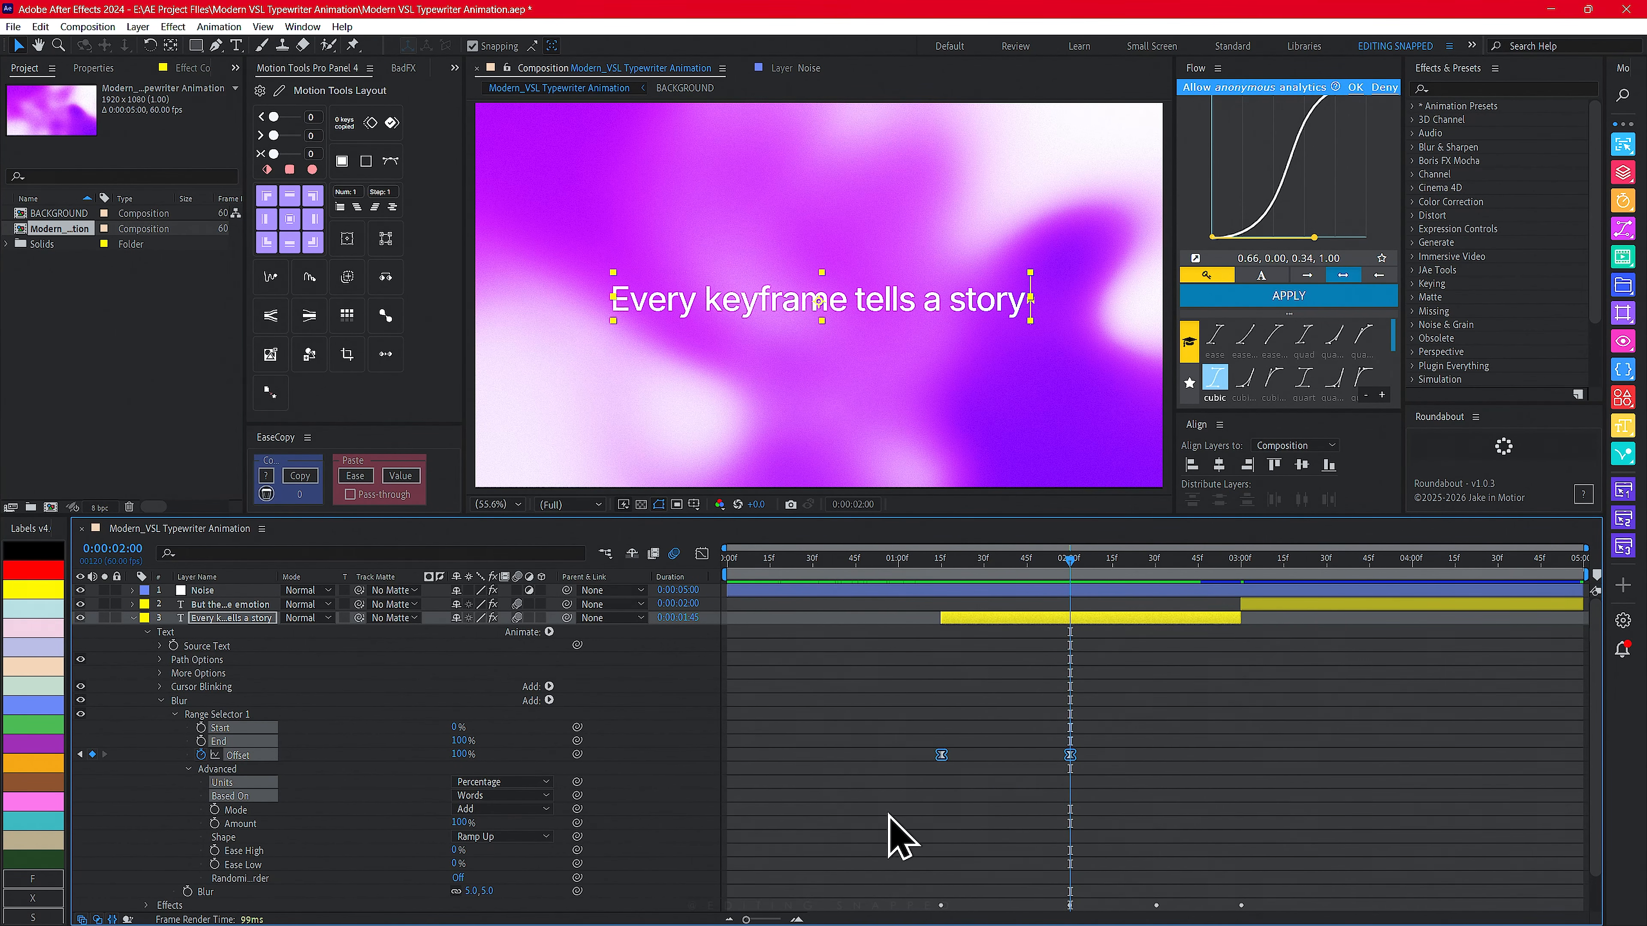
{"action": "left_click", "coordinate": [703, 555]}
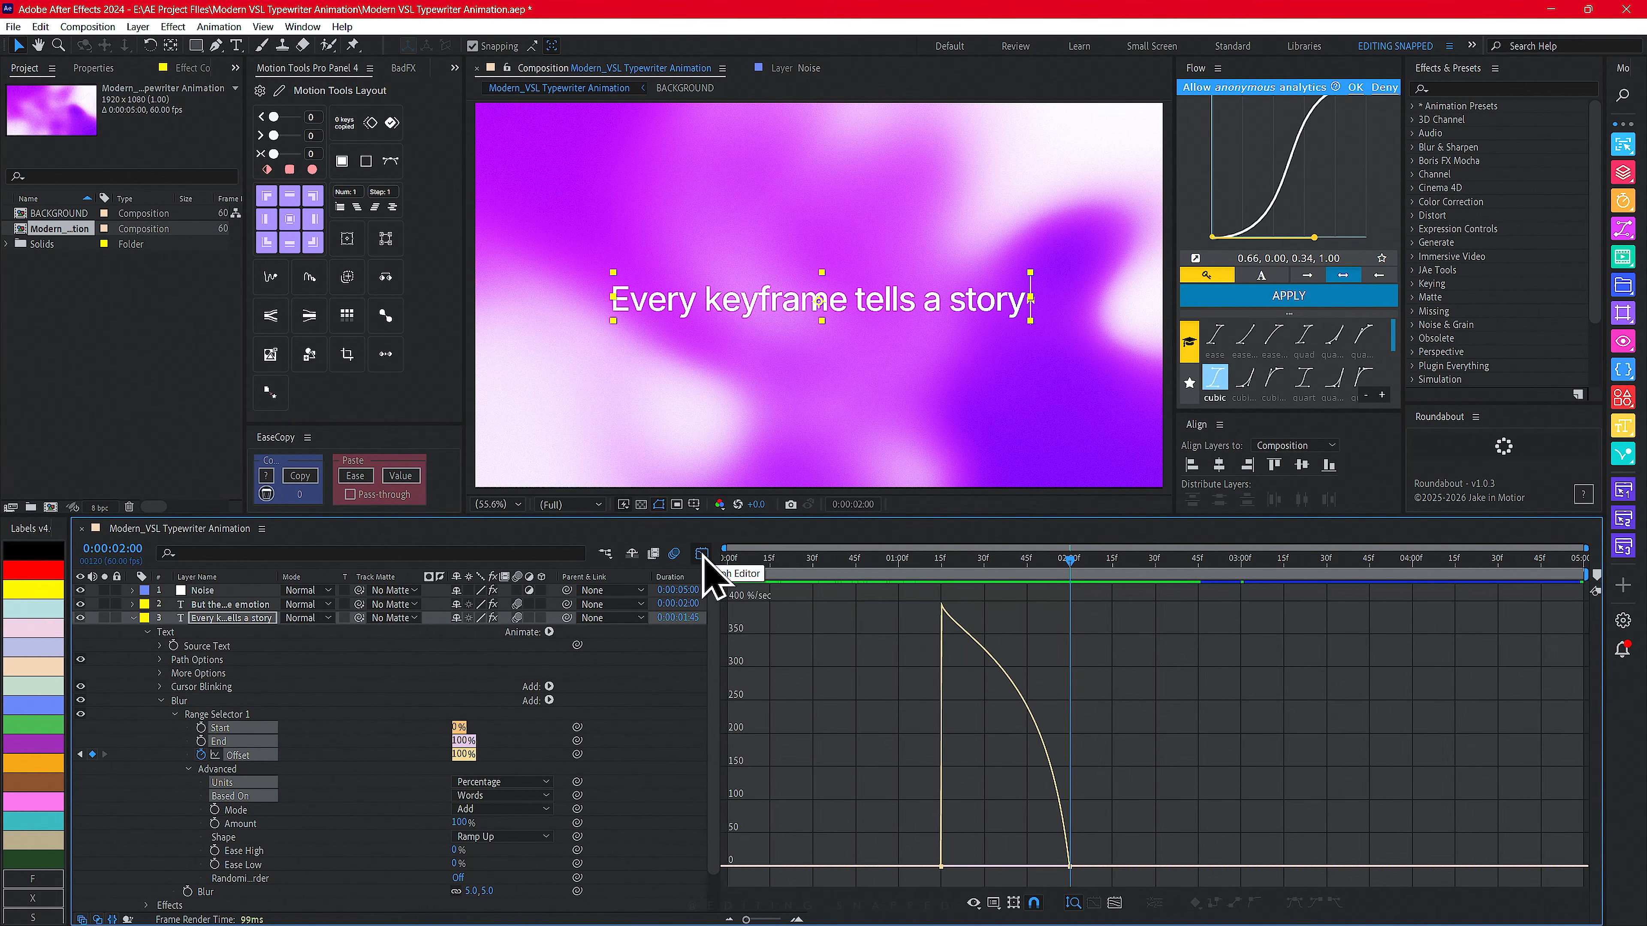
{"action": "left_click", "coordinate": [186, 705]}
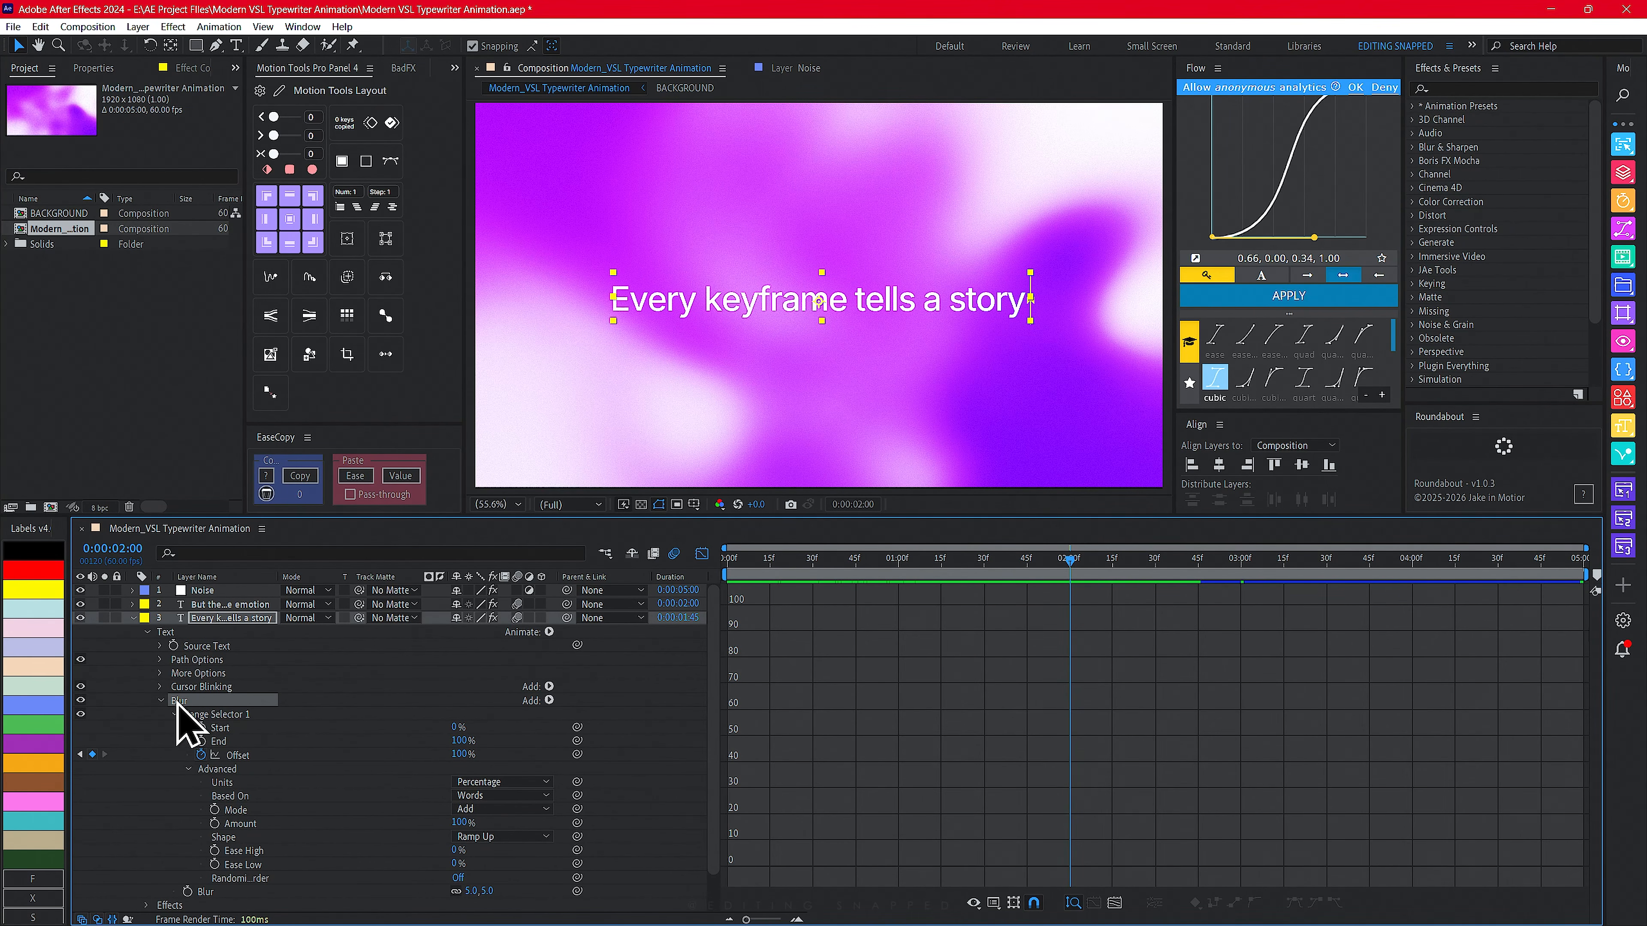
{"action": "left_click", "coordinate": [209, 605]}
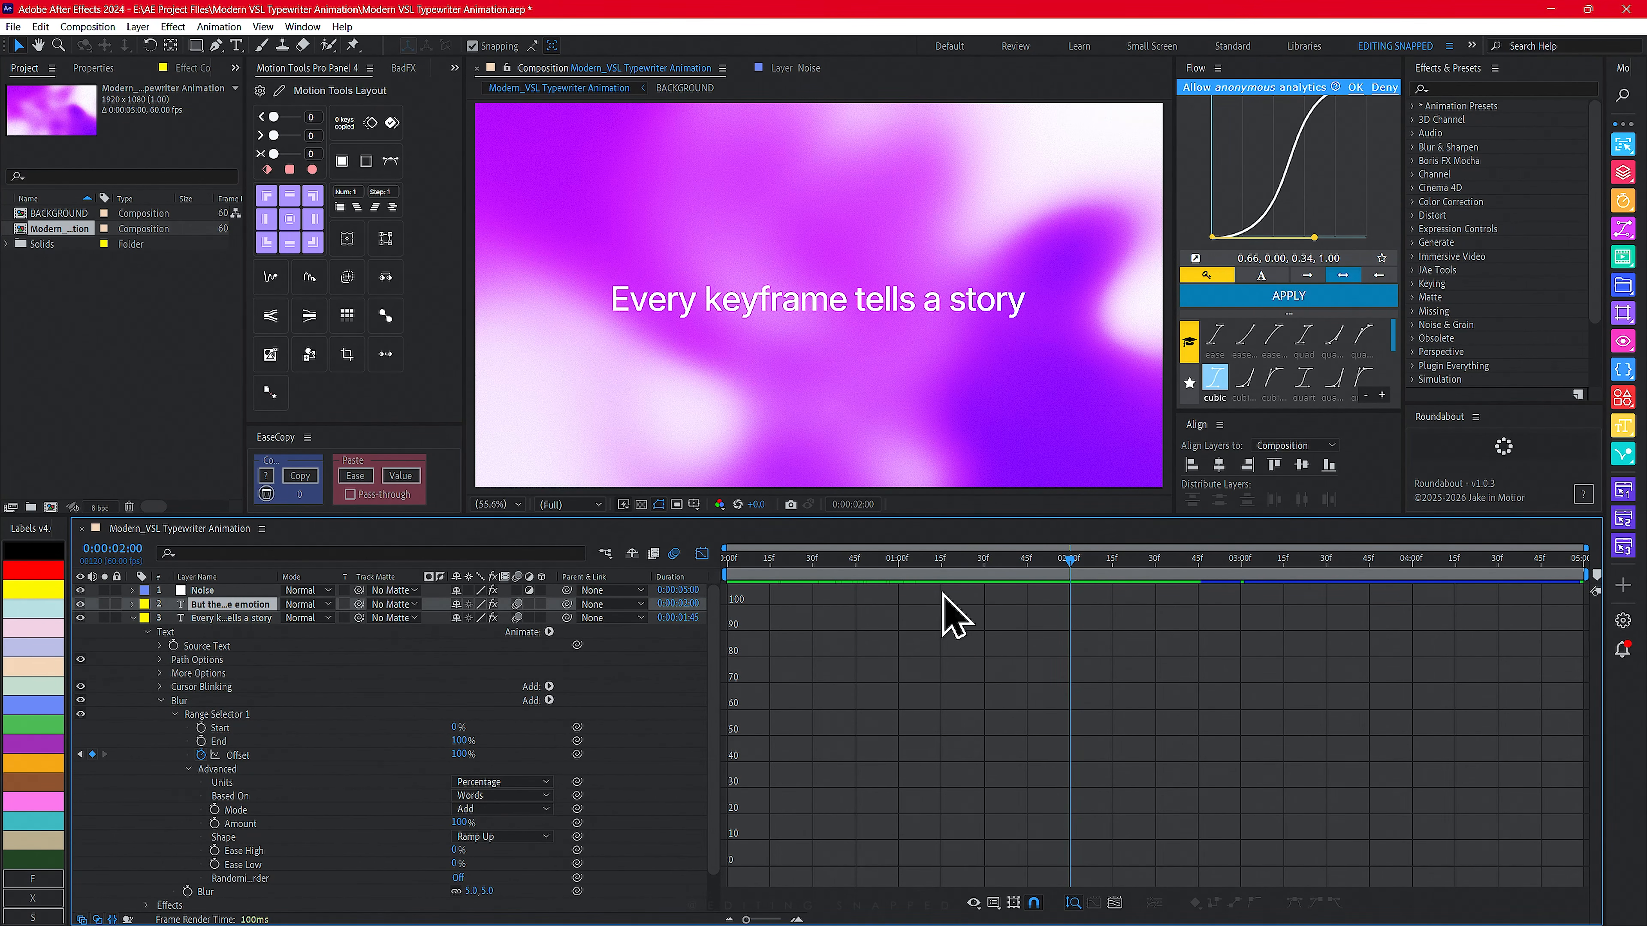
{"action": "left_click", "coordinate": [703, 555]}
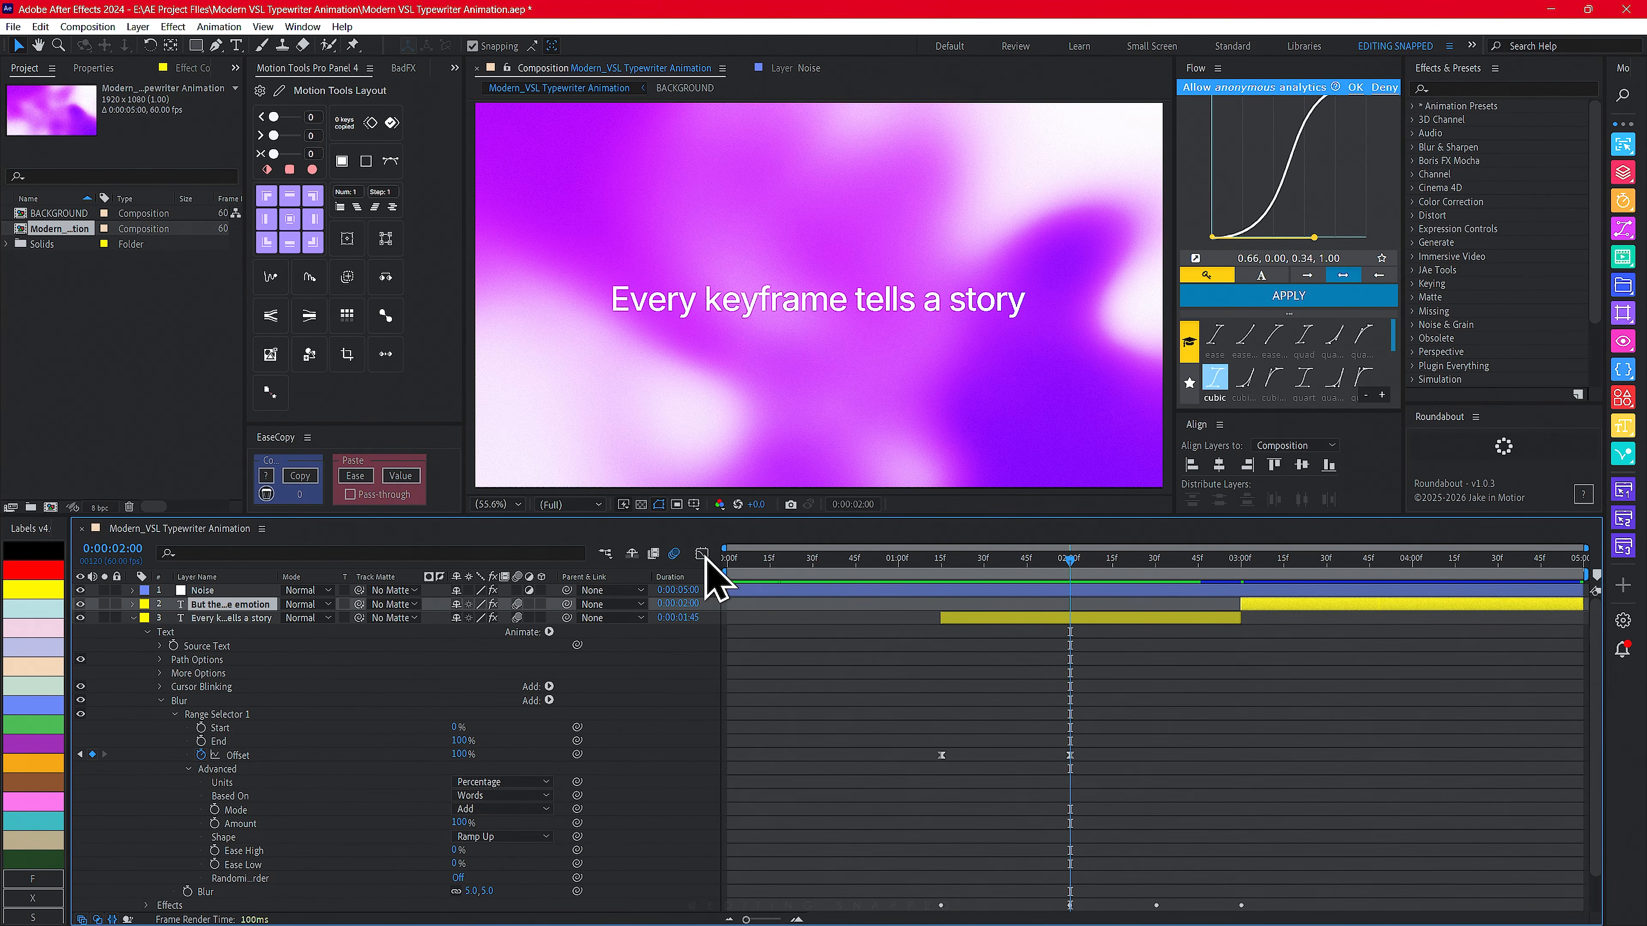
{"action": "left_click", "coordinate": [1241, 570]}
{"action": "left_click_drag", "start_coordinate": [1241, 571], "coordinate": [1243, 576]}
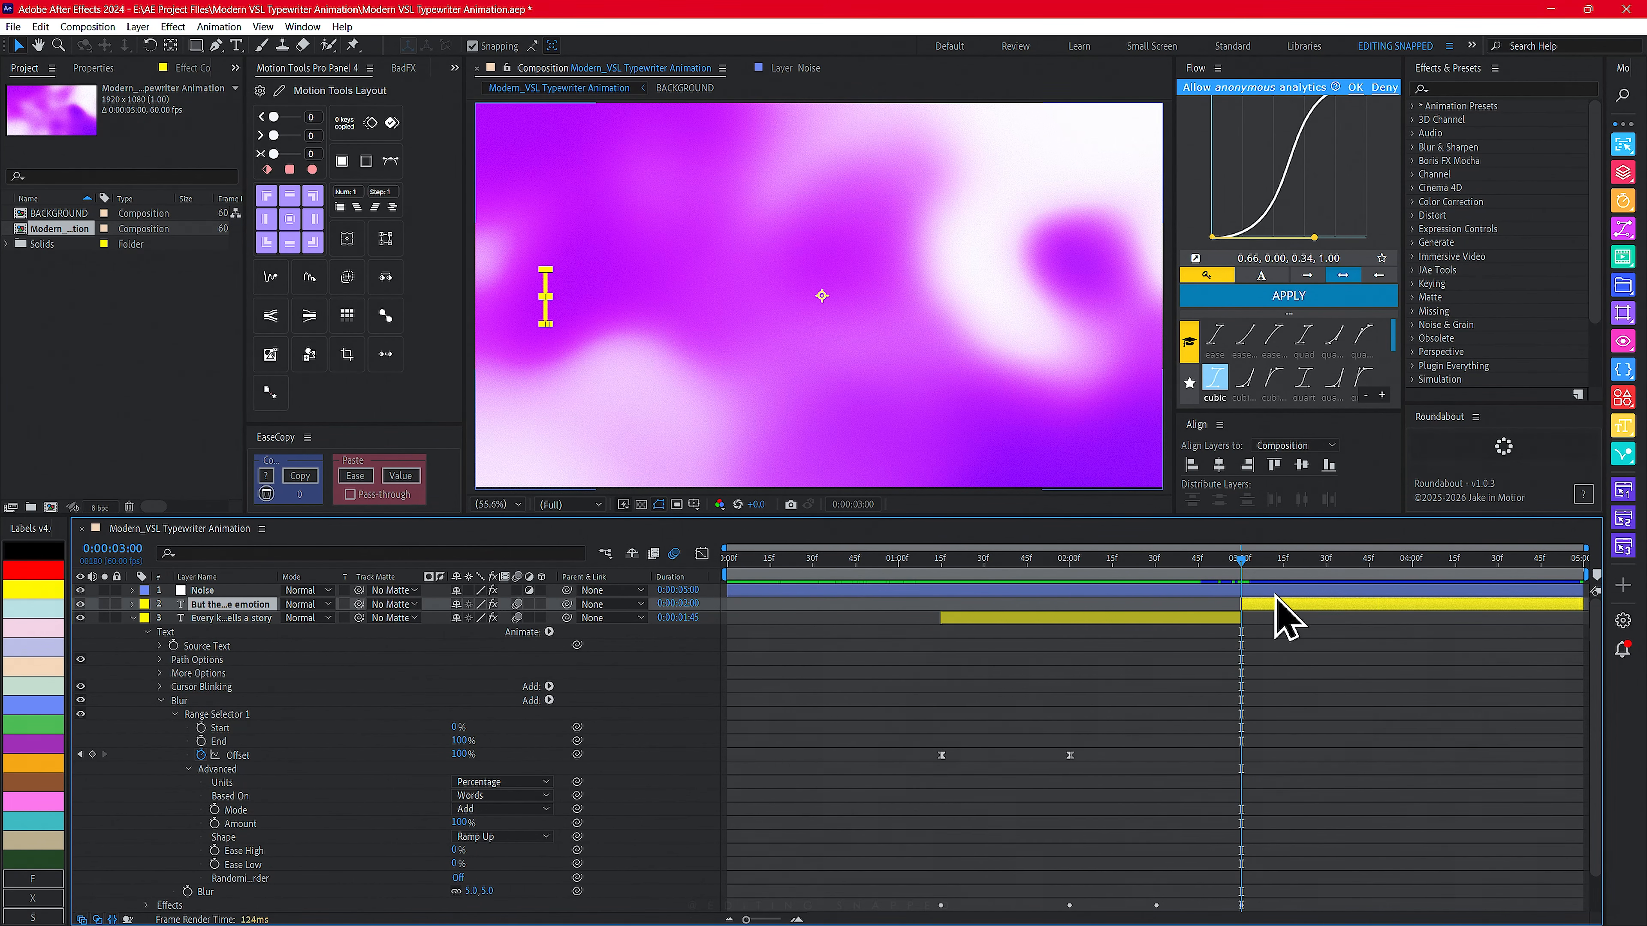
{"action": "left_click_drag", "start_coordinate": [1240, 564], "coordinate": [1417, 579]}
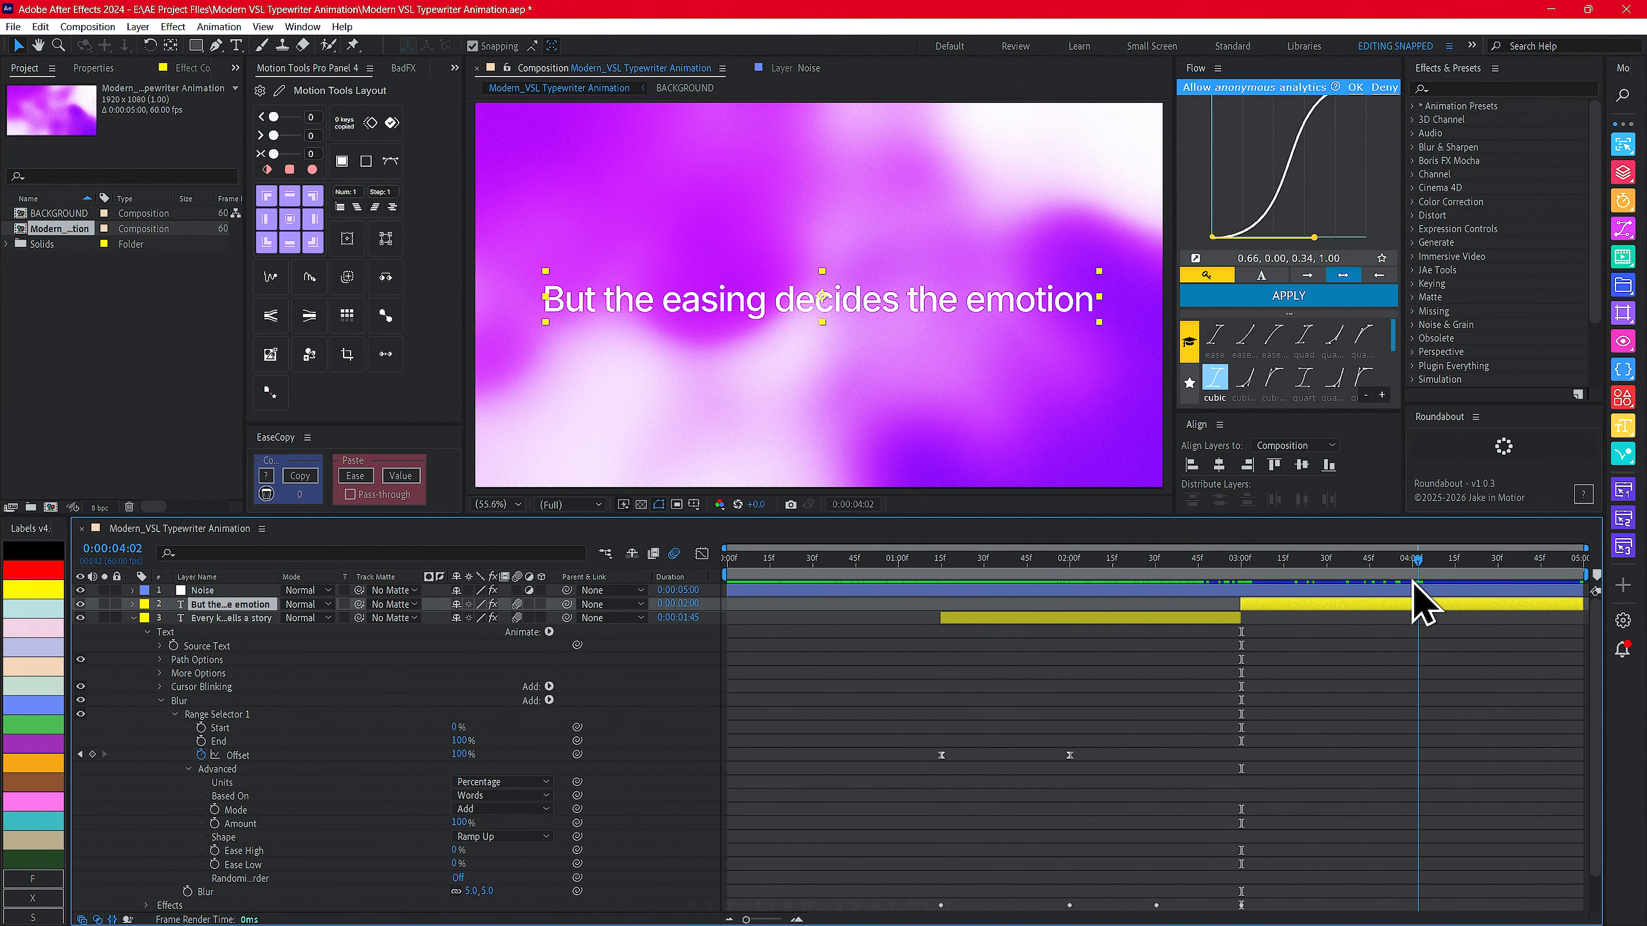
{"action": "mouse_move", "coordinate": [1412, 582]}
{"action": "left_mouse_down"}
{"action": "mouse_move", "coordinate": [985, 588]}
{"action": "mouse_move", "coordinate": [1345, 590]}
{"action": "mouse_move", "coordinate": [1092, 587]}
{"action": "left_mouse_up"}
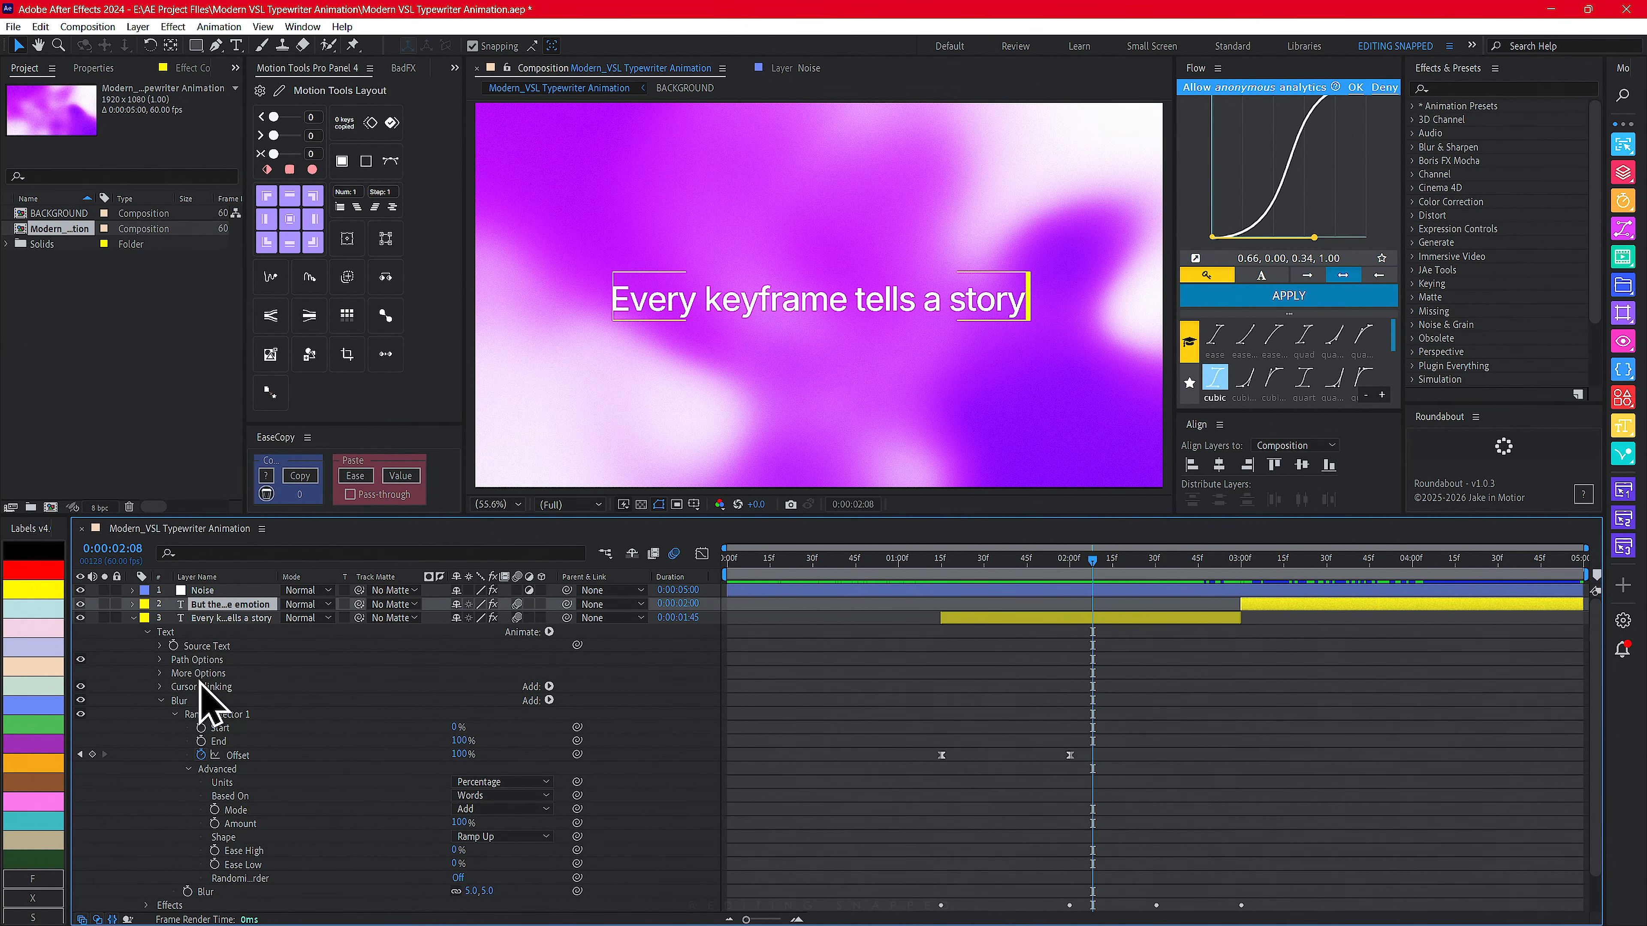
{"action": "key", "text": "u"}
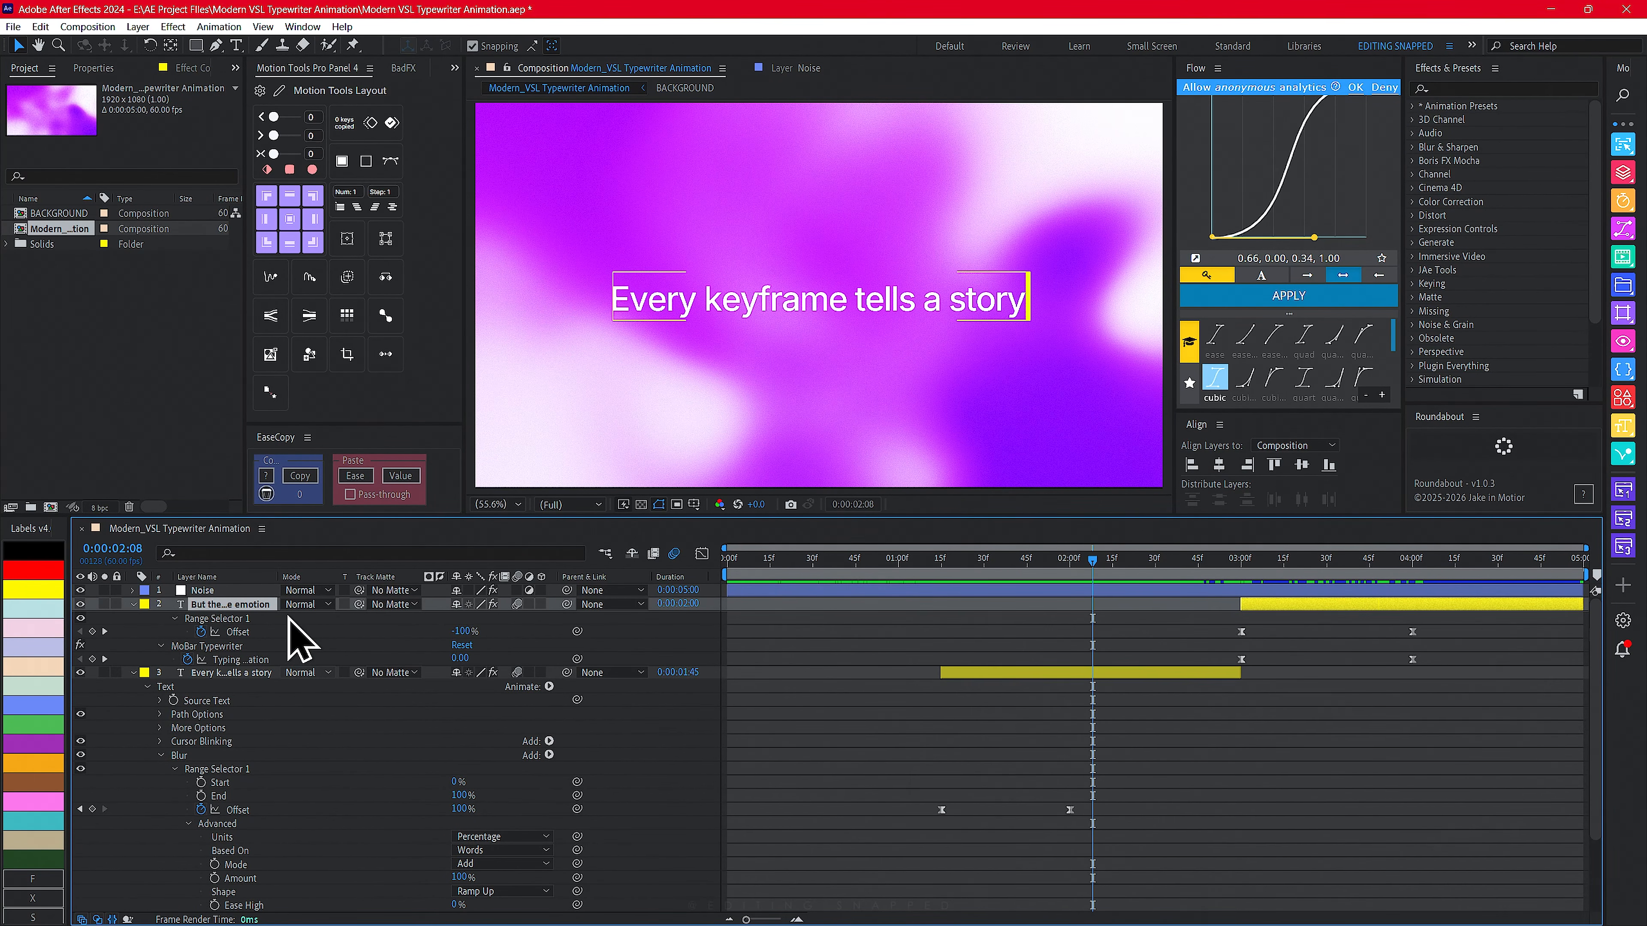
{"action": "key", "text": "u"}
{"action": "left_click", "coordinate": [255, 621]}
{"action": "key", "text": "u"}
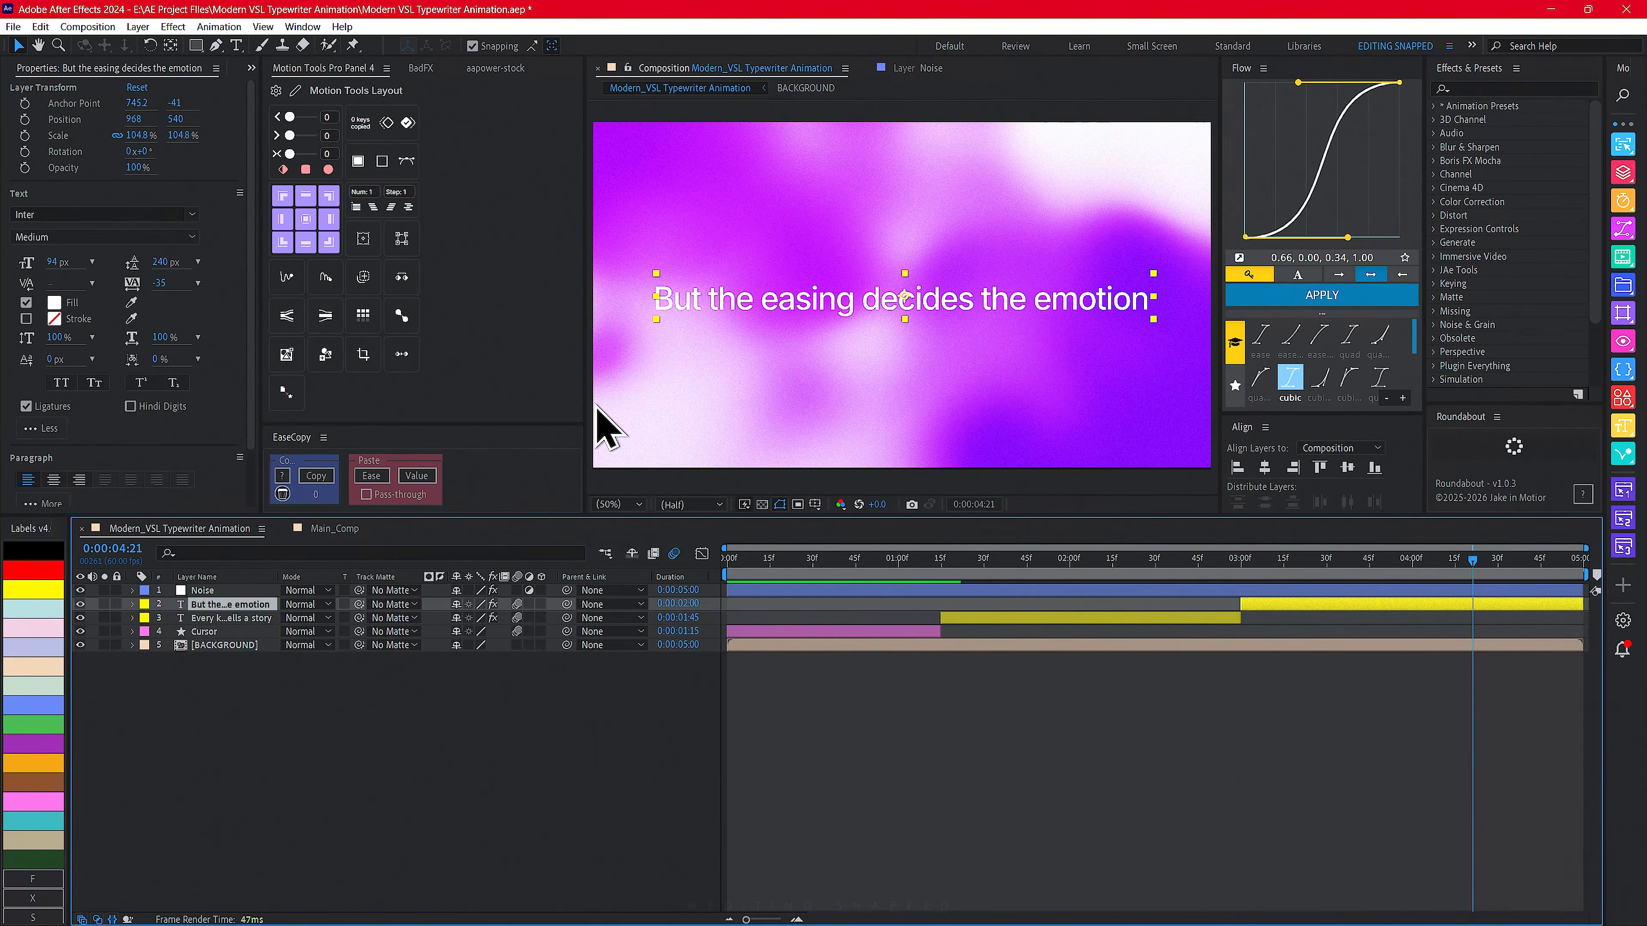
- Copy the BACKGROUND layer from Modern_VSL Typewriter Animation into Main_Comp and move it below all other layers
{"action": "left_click", "coordinate": [222, 645]}
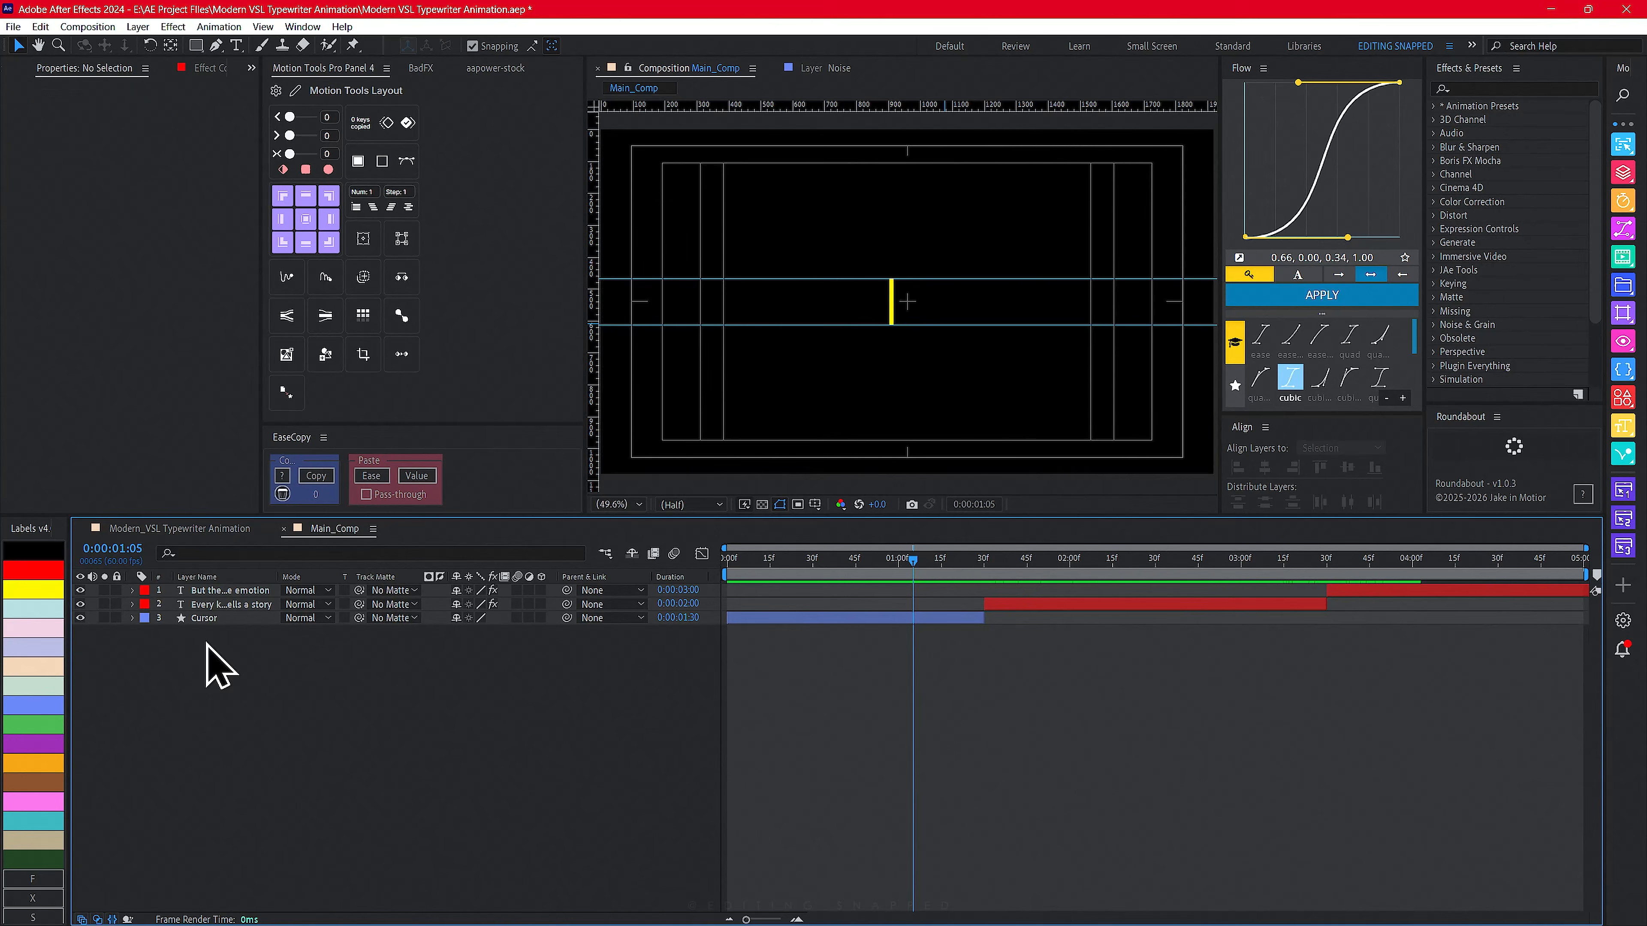
{"action": "key", "text": "ctrl+v"}
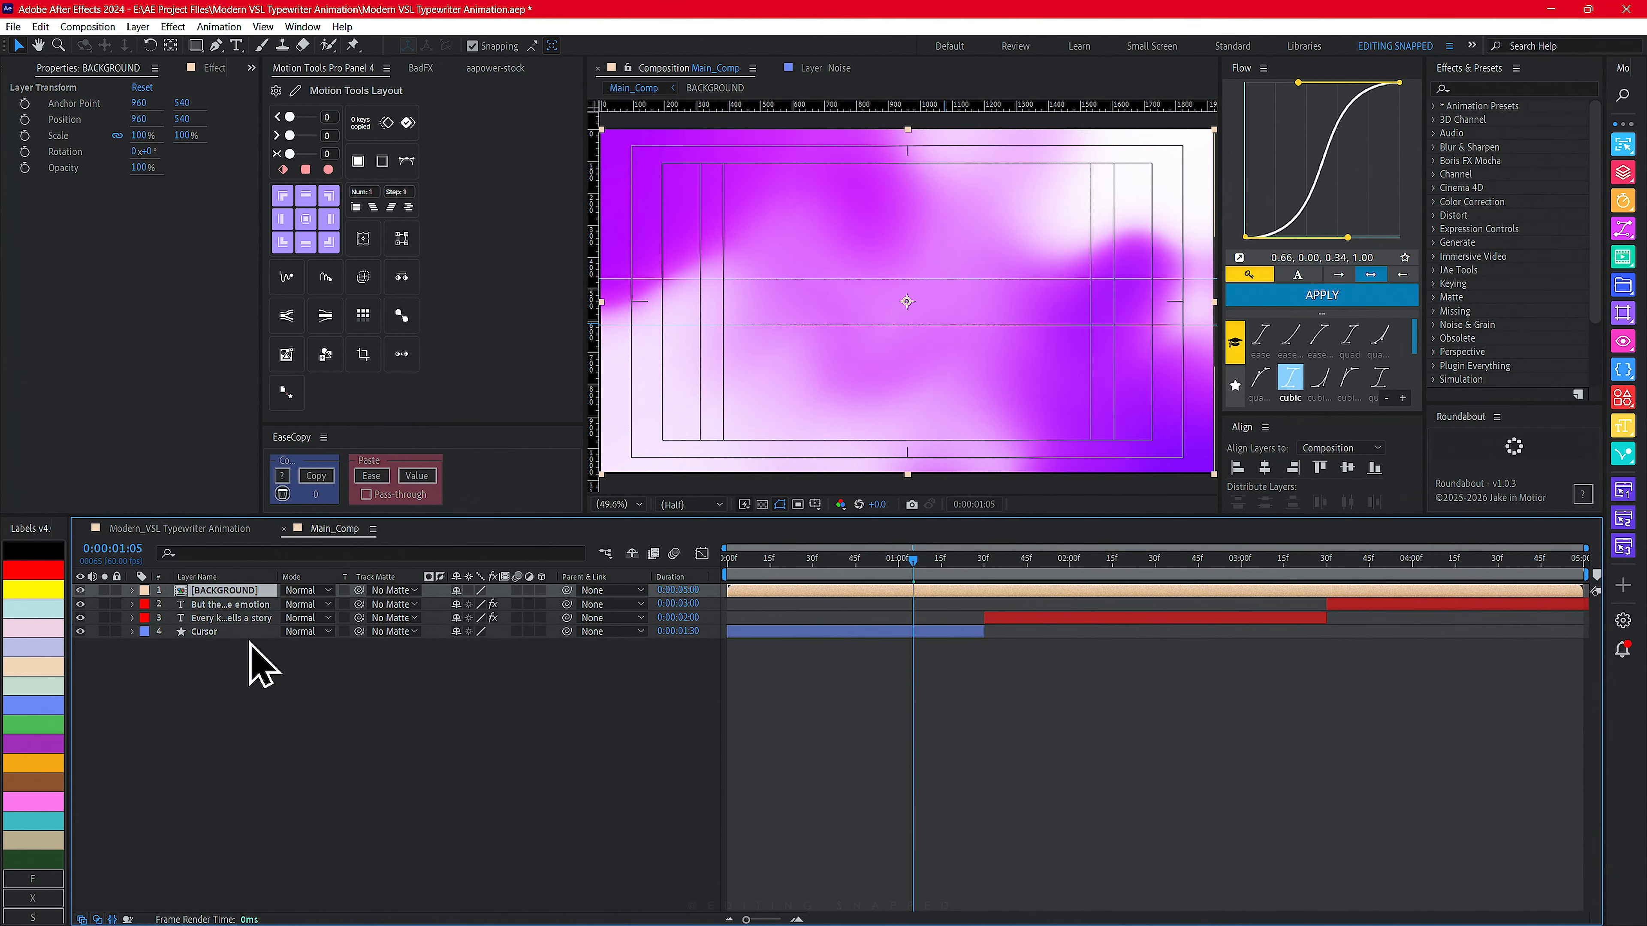
{"action": "left_click_drag", "start_coordinate": [214, 595], "coordinate": [201, 688]}
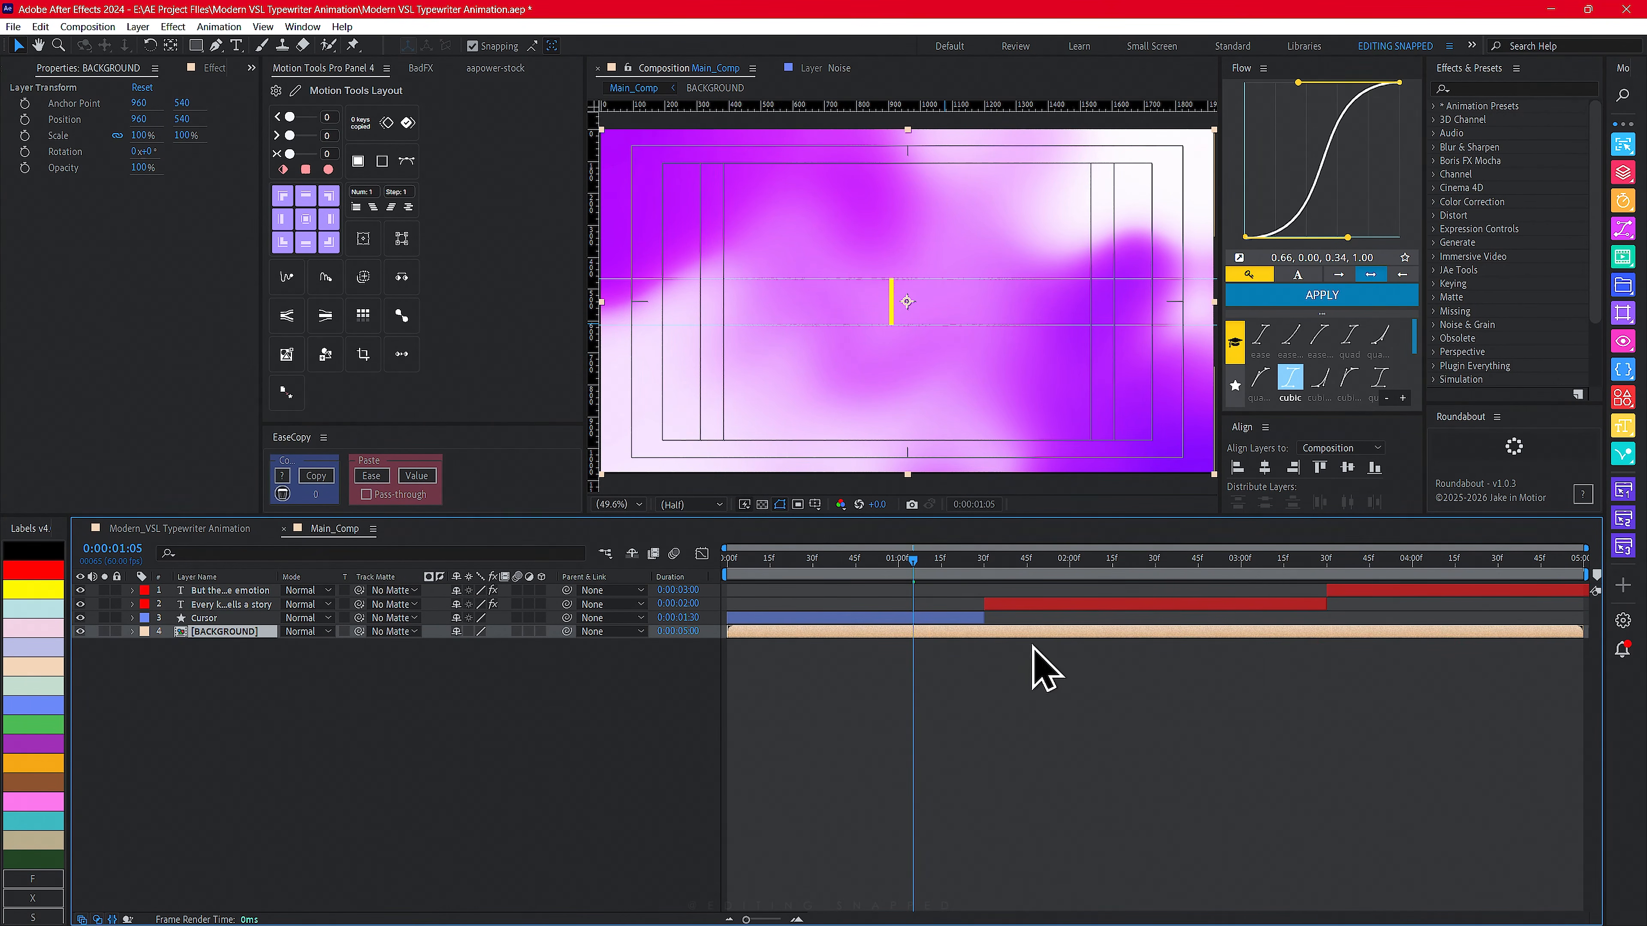
- Preview the animation over the new gradient background
{"action": "key", "text": "Home"}
{"action": "key", "text": "space"}
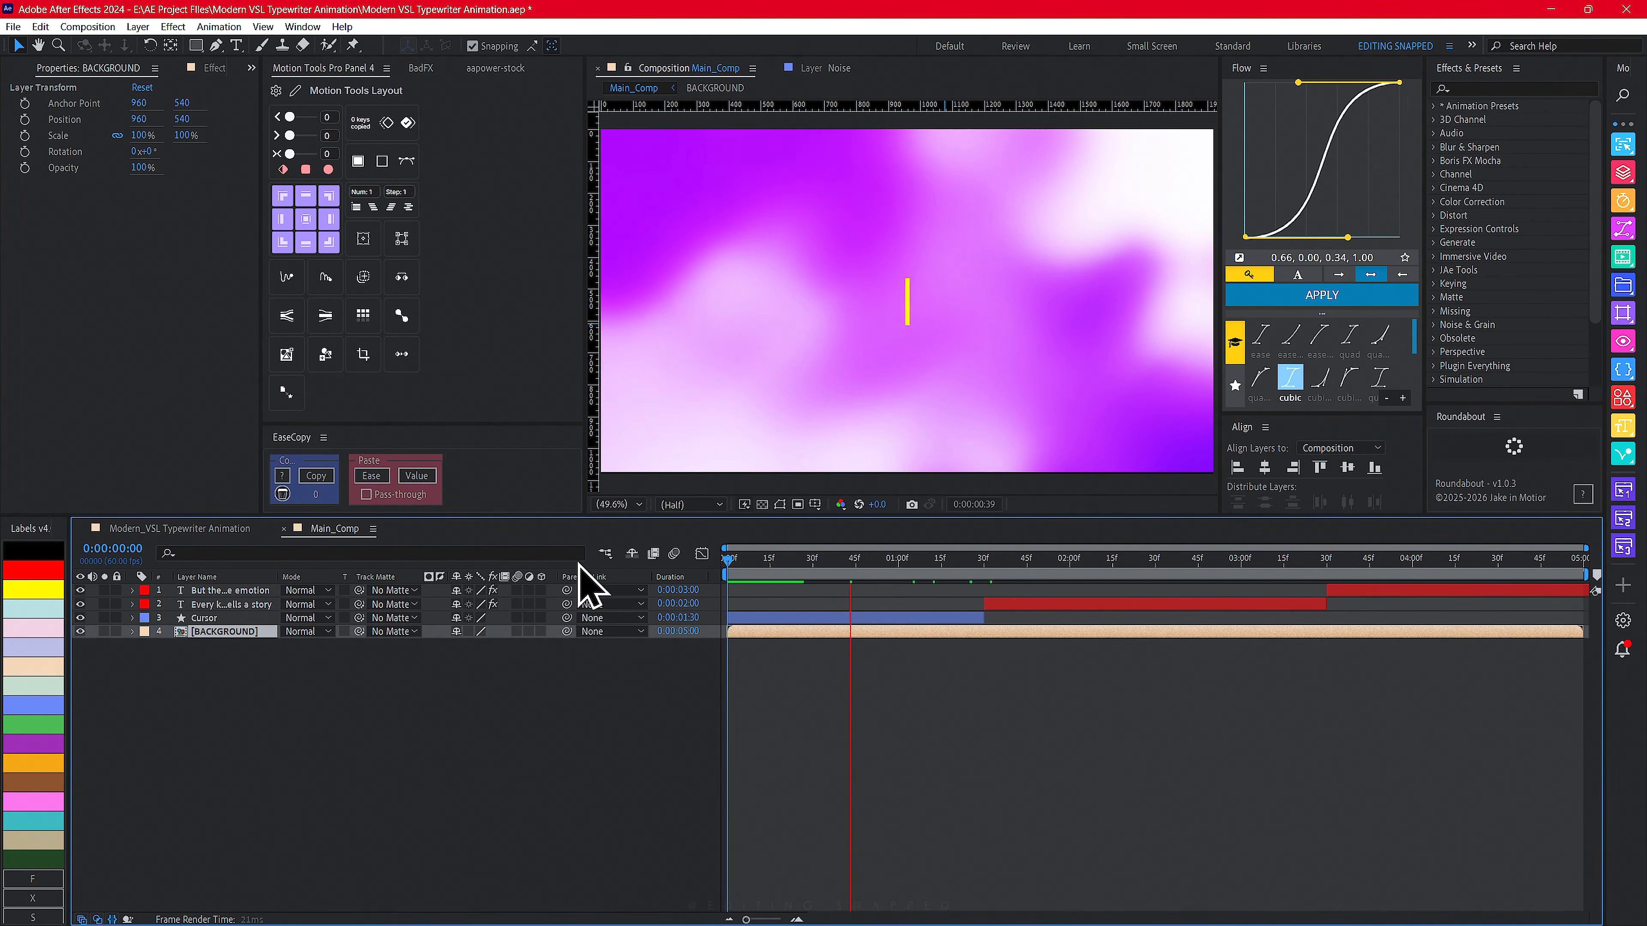
{"action": "left_click_drag", "start_coordinate": [731, 574], "coordinate": [1187, 565]}
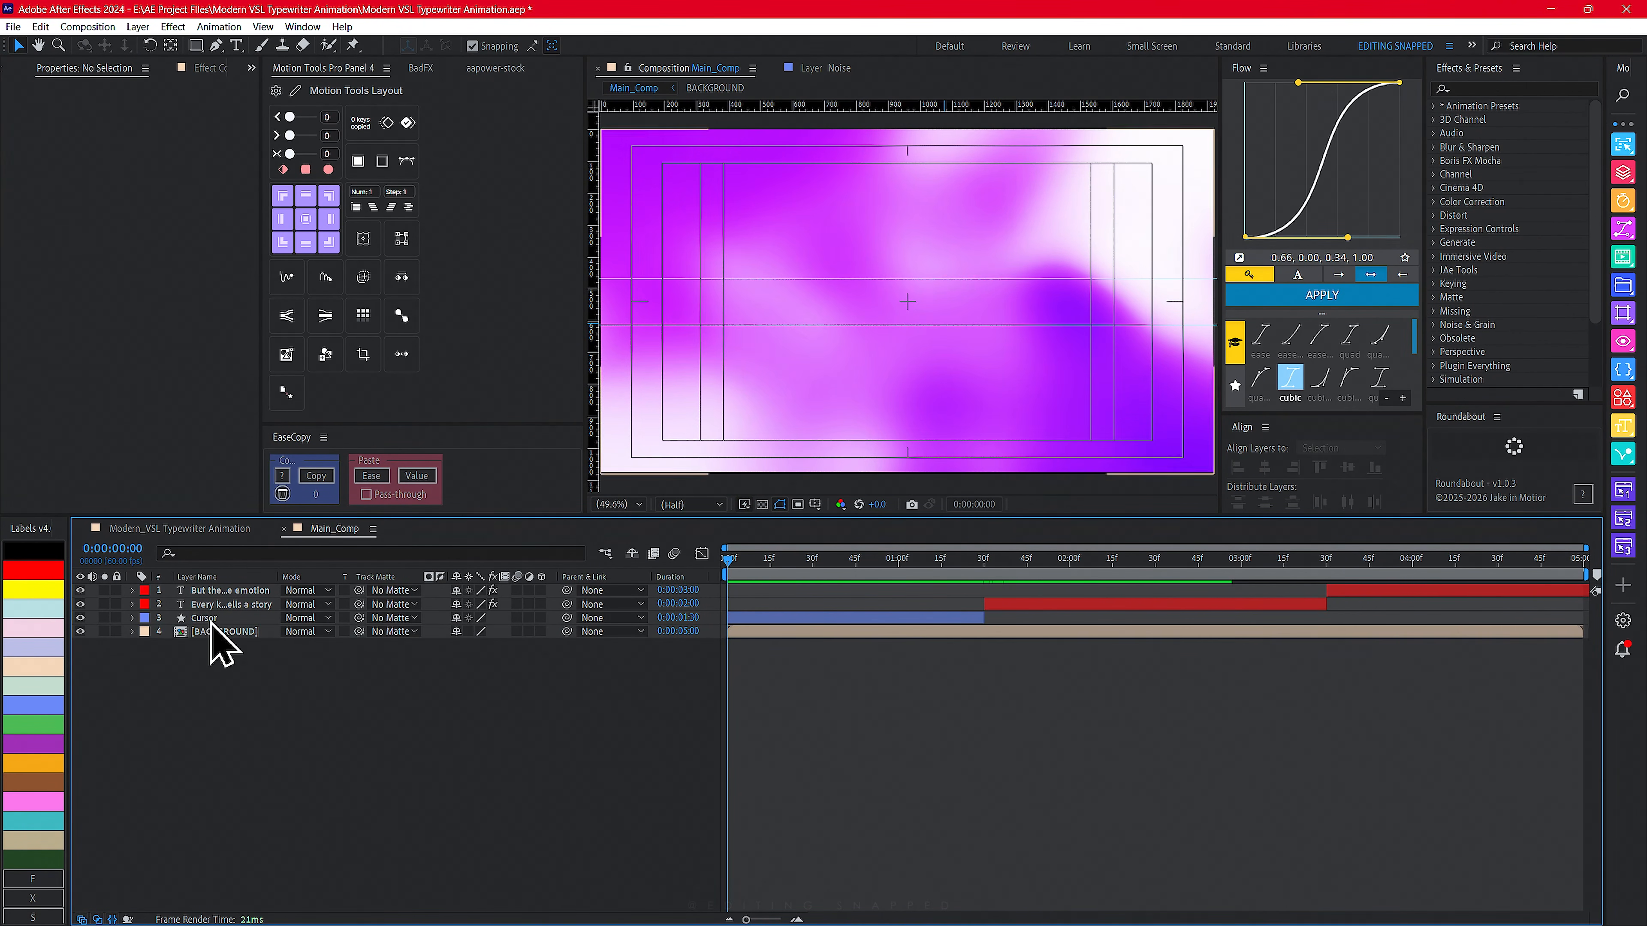
- Add an adjustment layer named Noise and apply the Noise effect to it
{"action": "right_click", "coordinate": [282, 711]}
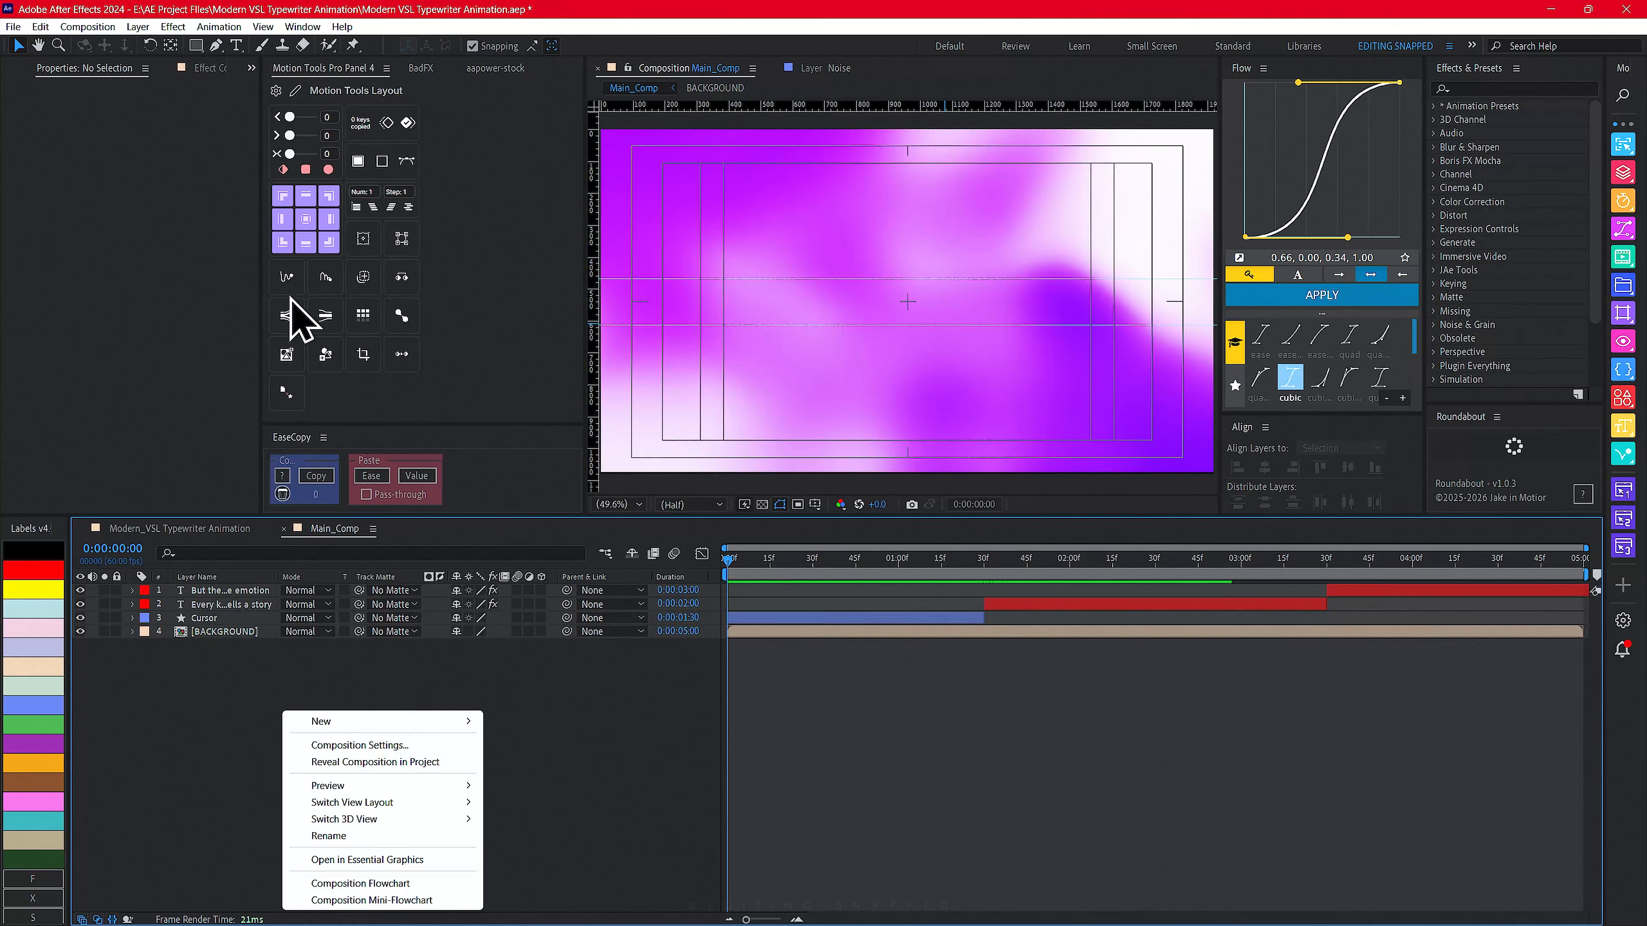
{"action": "left_click", "coordinate": [137, 27]}
{"action": "mouse_move", "coordinate": [273, 44]}
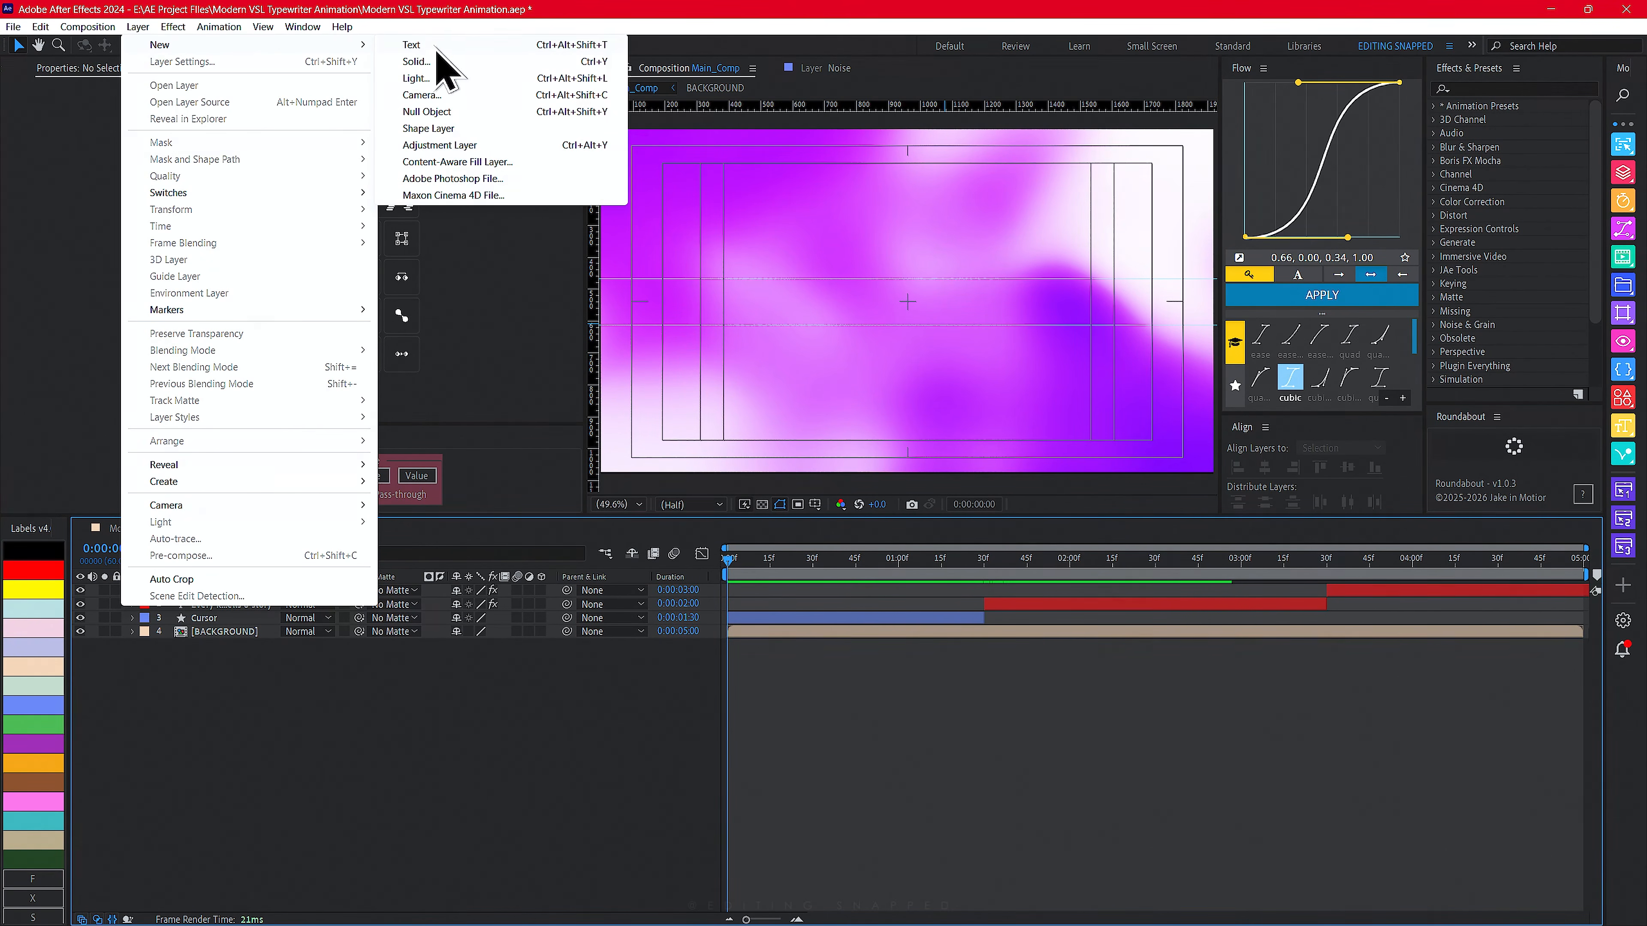
{"action": "left_click", "coordinate": [448, 146]}
{"action": "key", "text": "Return"}
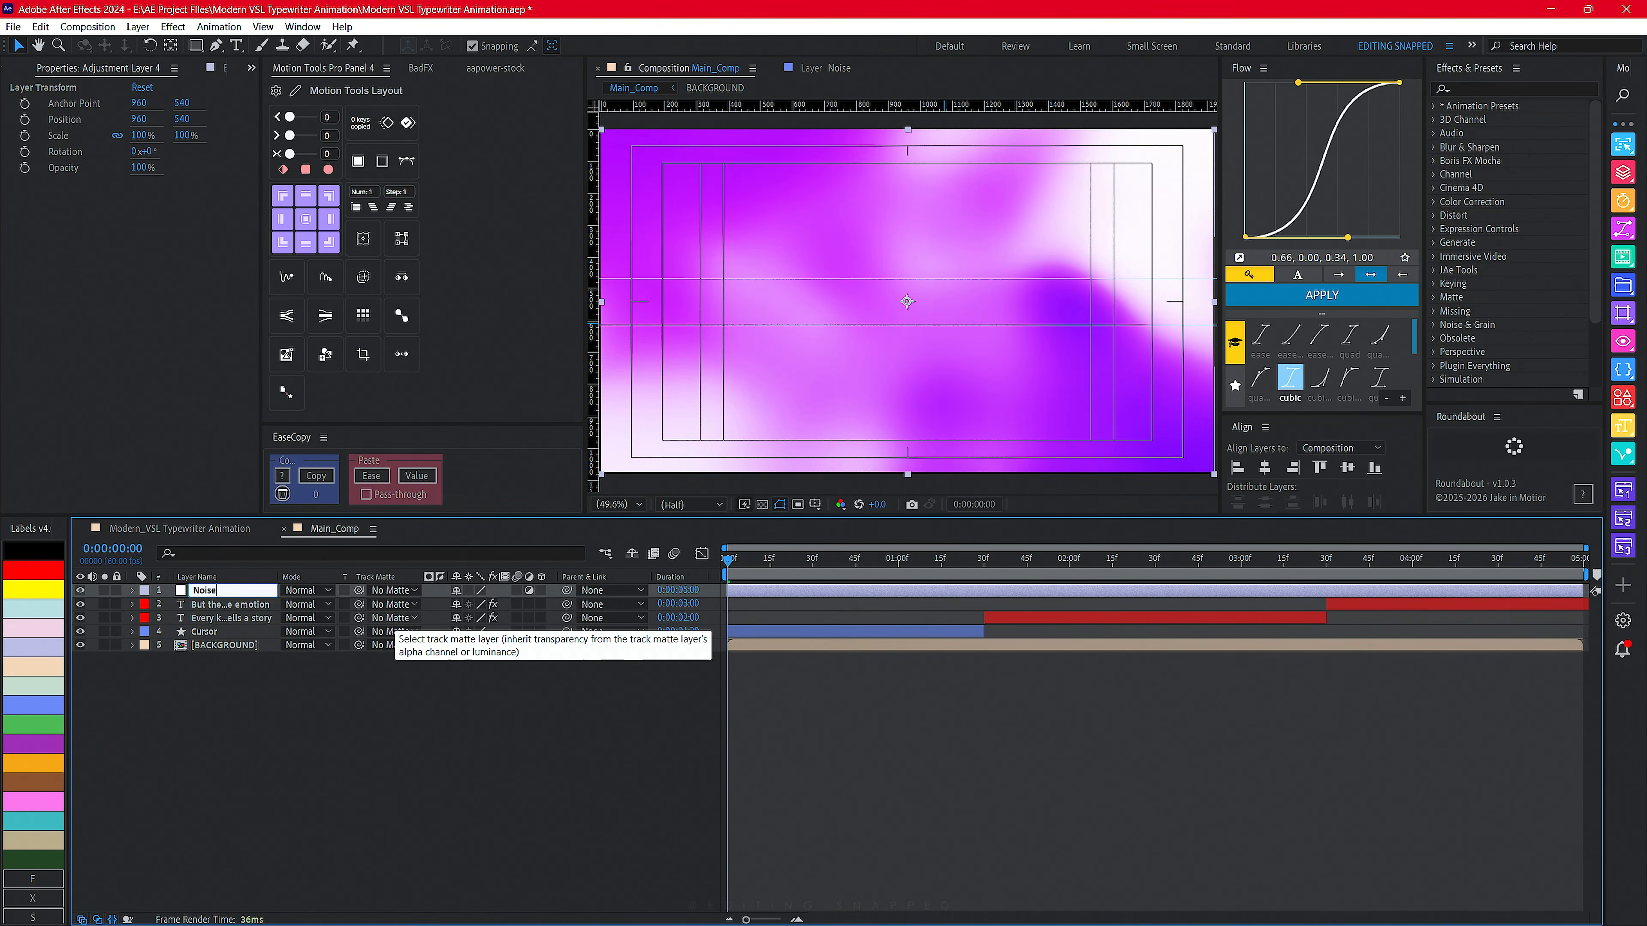
{"action": "key", "text": "Return"}
{"action": "key", "text": "ctrl+space"}
{"action": "type", "text": "noise"}
{"action": "key", "text": "Return"}
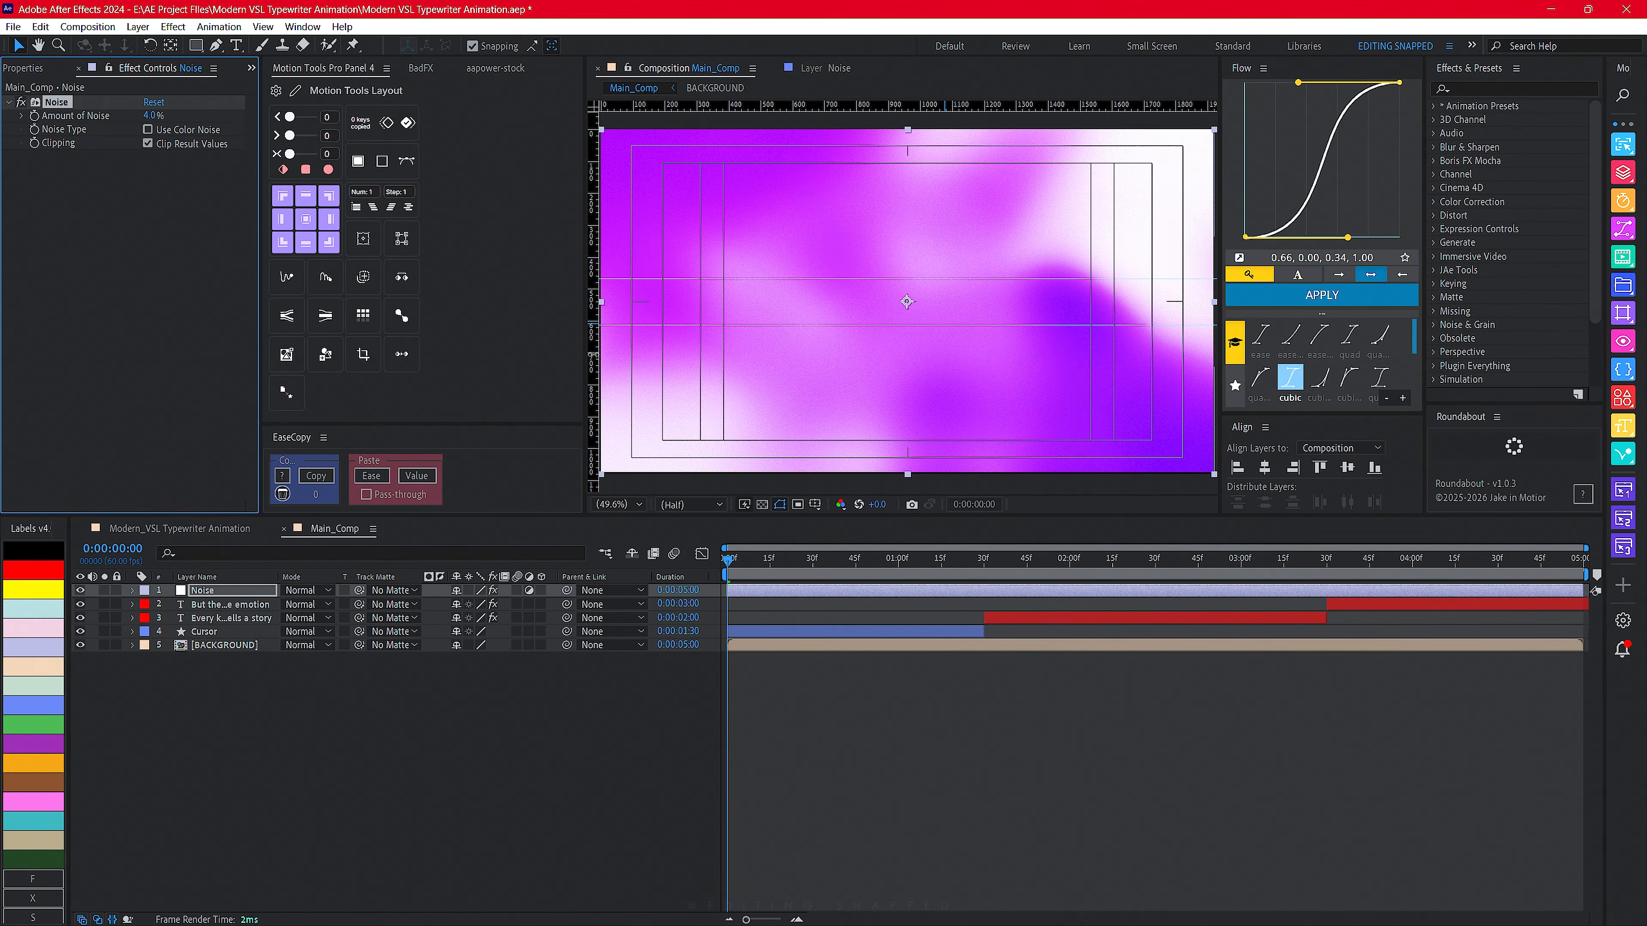
- Hide the guide and safe-area overlays in the composition viewer
{"action": "left_click", "coordinate": [815, 505]}
{"action": "left_click", "coordinate": [841, 523]}
{"action": "left_click_drag", "start_coordinate": [830, 280], "coordinate": [822, 230]}
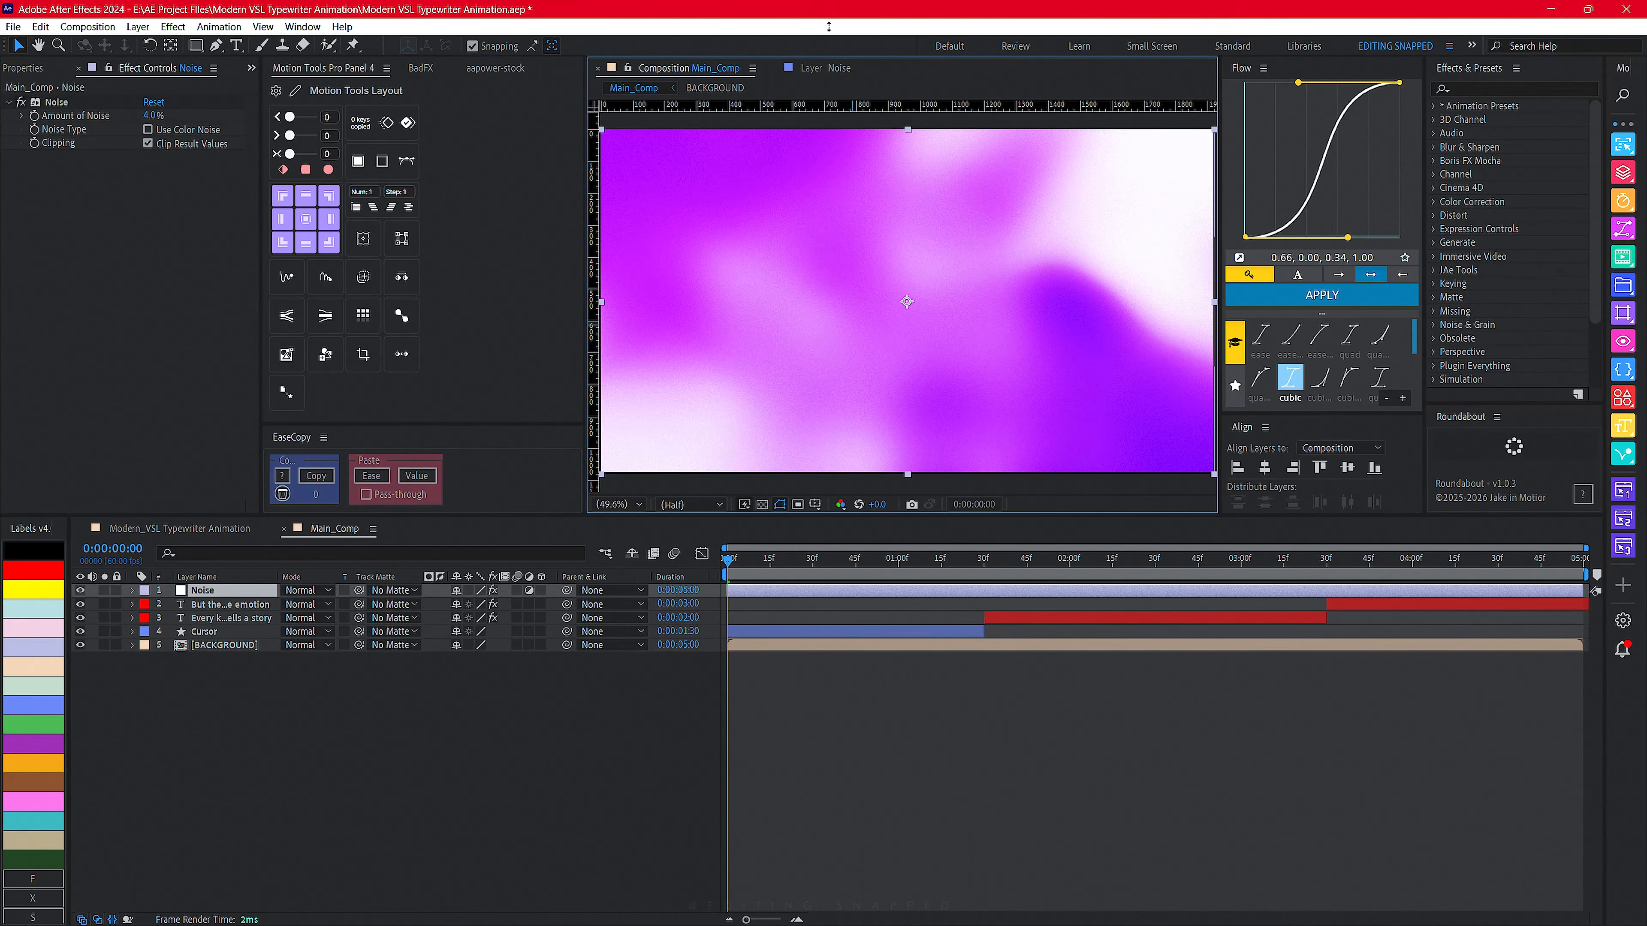
{"action": "left_click", "coordinate": [619, 503]}
{"action": "left_click", "coordinate": [642, 545]}
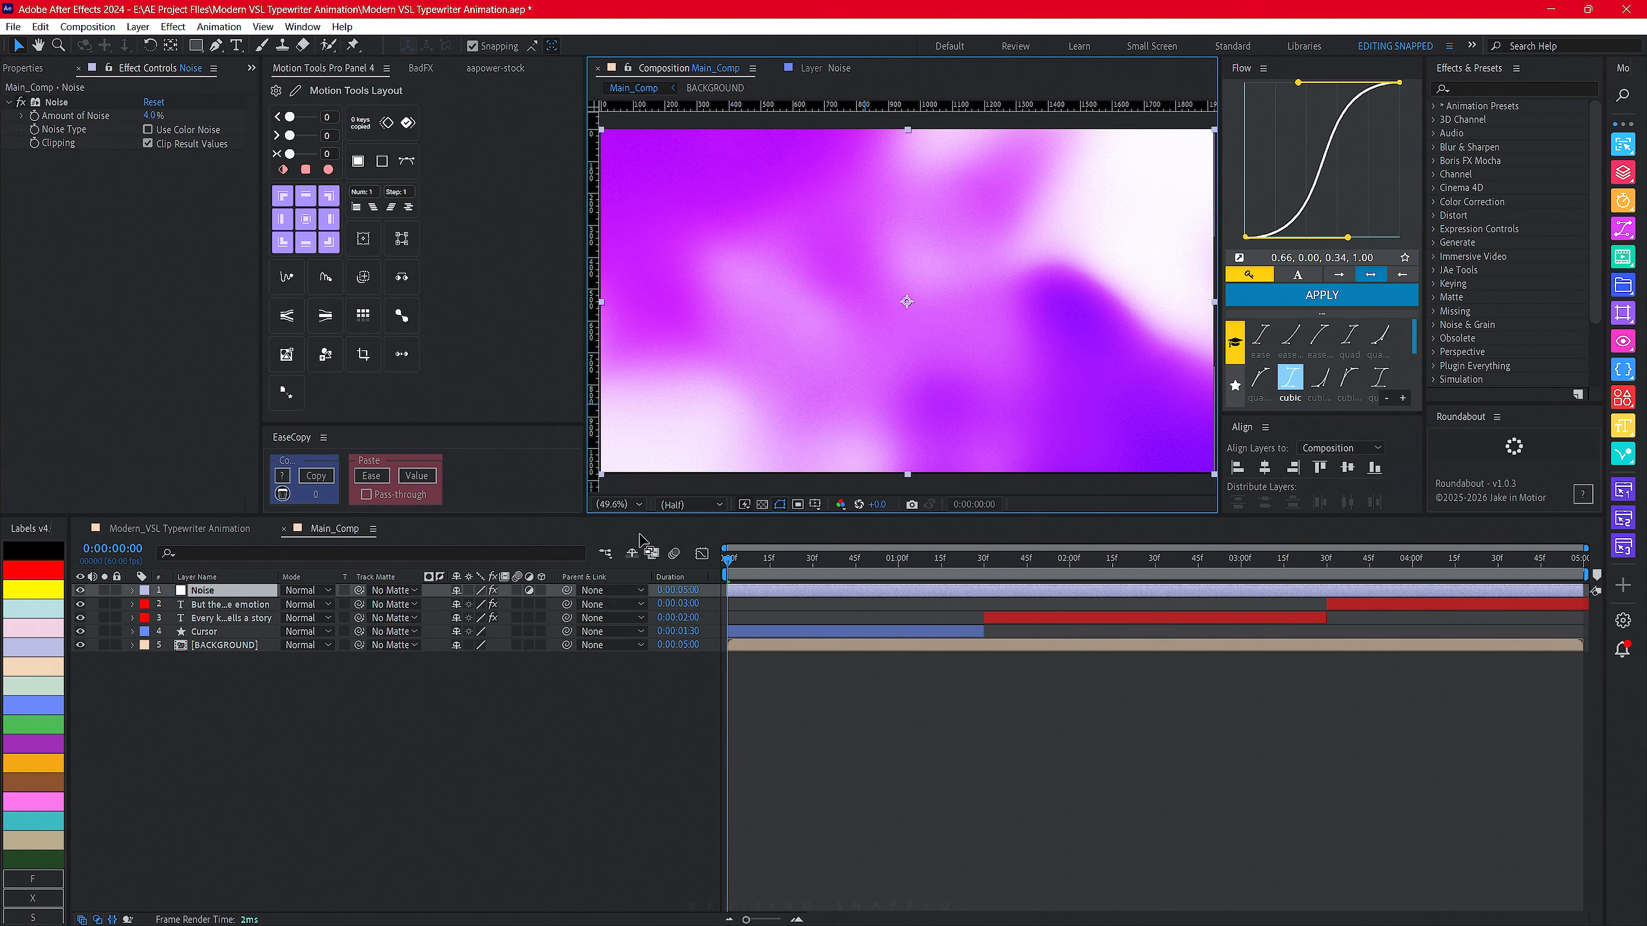
{"action": "left_click", "coordinate": [719, 505]}
{"action": "left_click", "coordinate": [678, 559]}
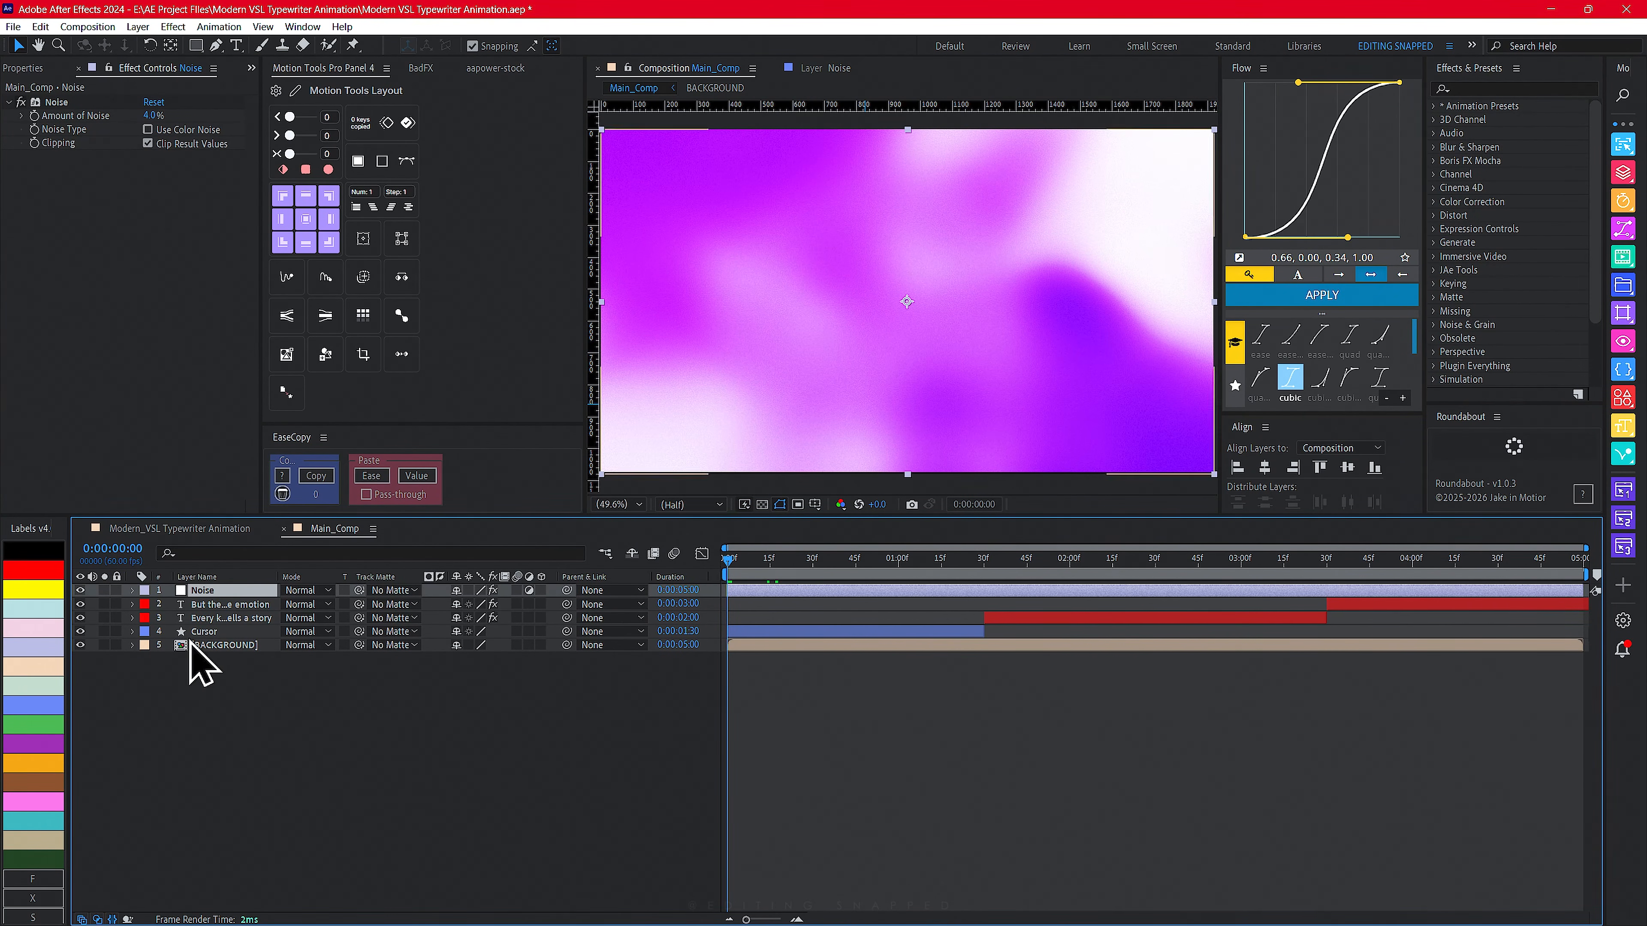
- Enable motion blur for both text layers and the Cursor layer
{"action": "left_click_drag", "start_coordinate": [517, 603], "coordinate": [518, 631]}
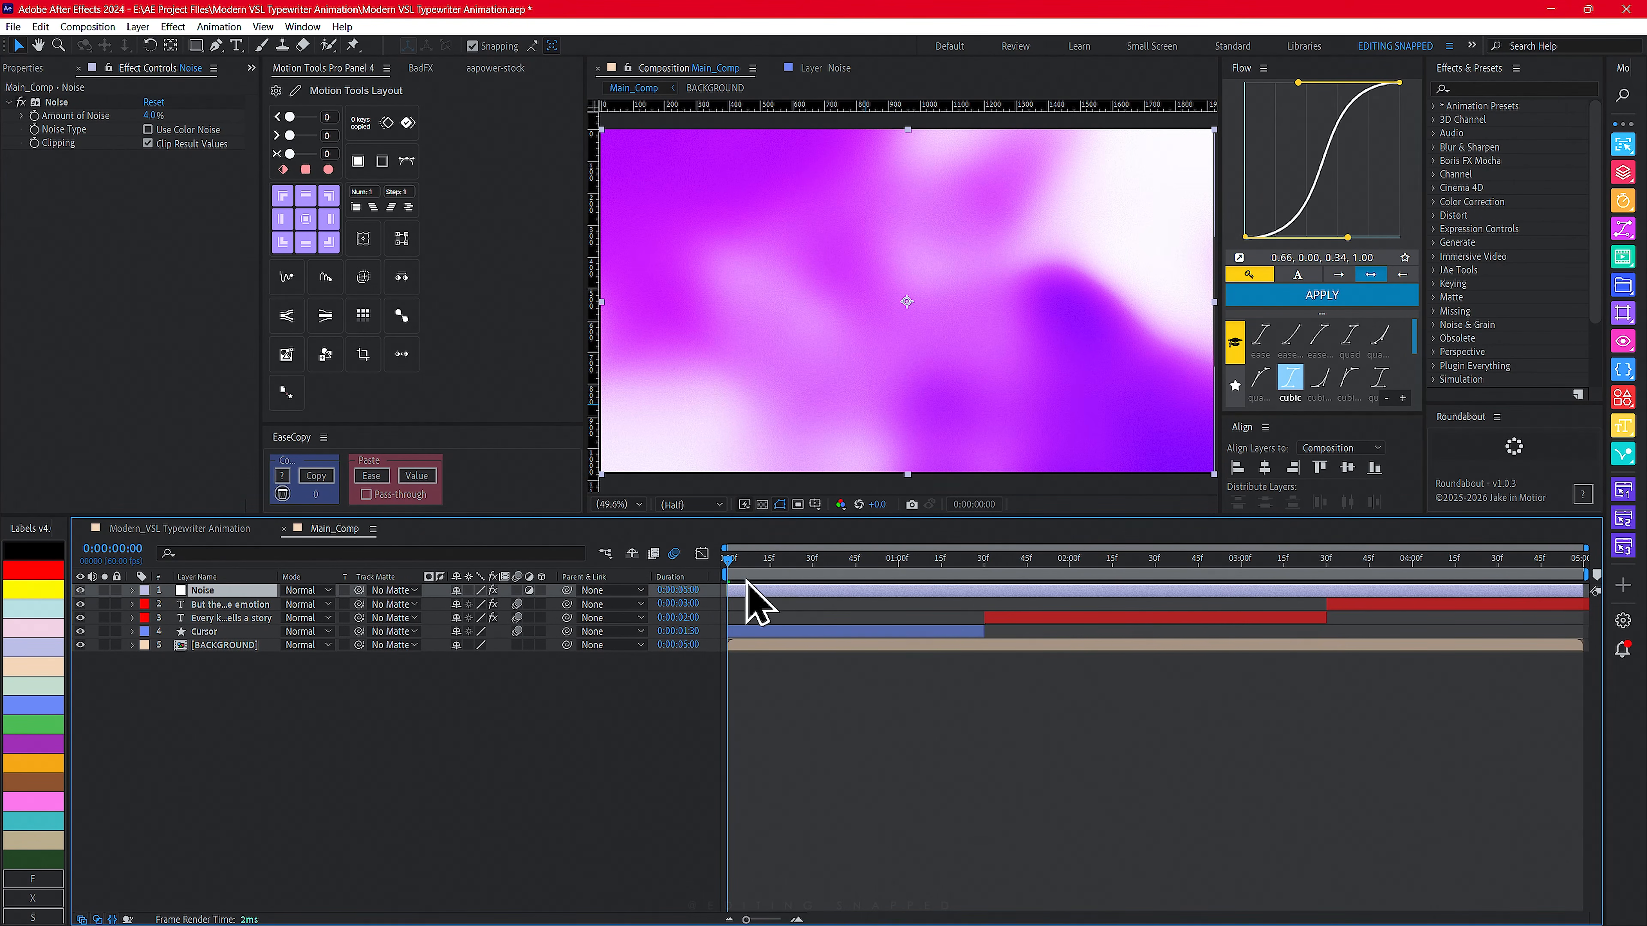
- Select the Cursor layer
{"action": "left_click", "coordinate": [219, 631]}
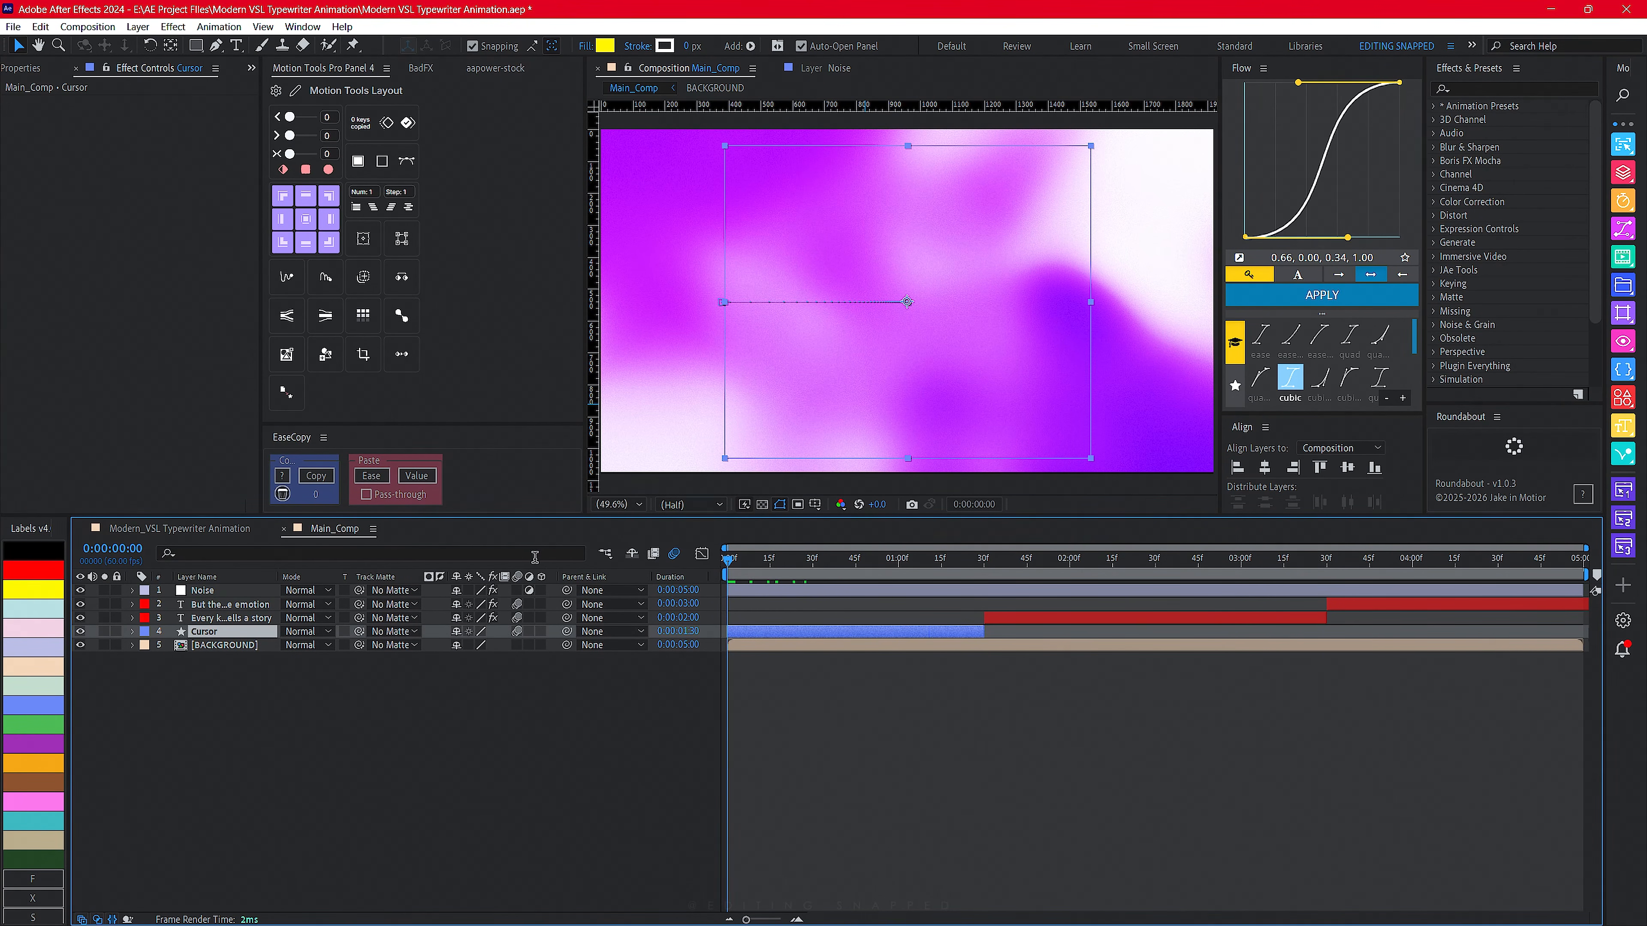